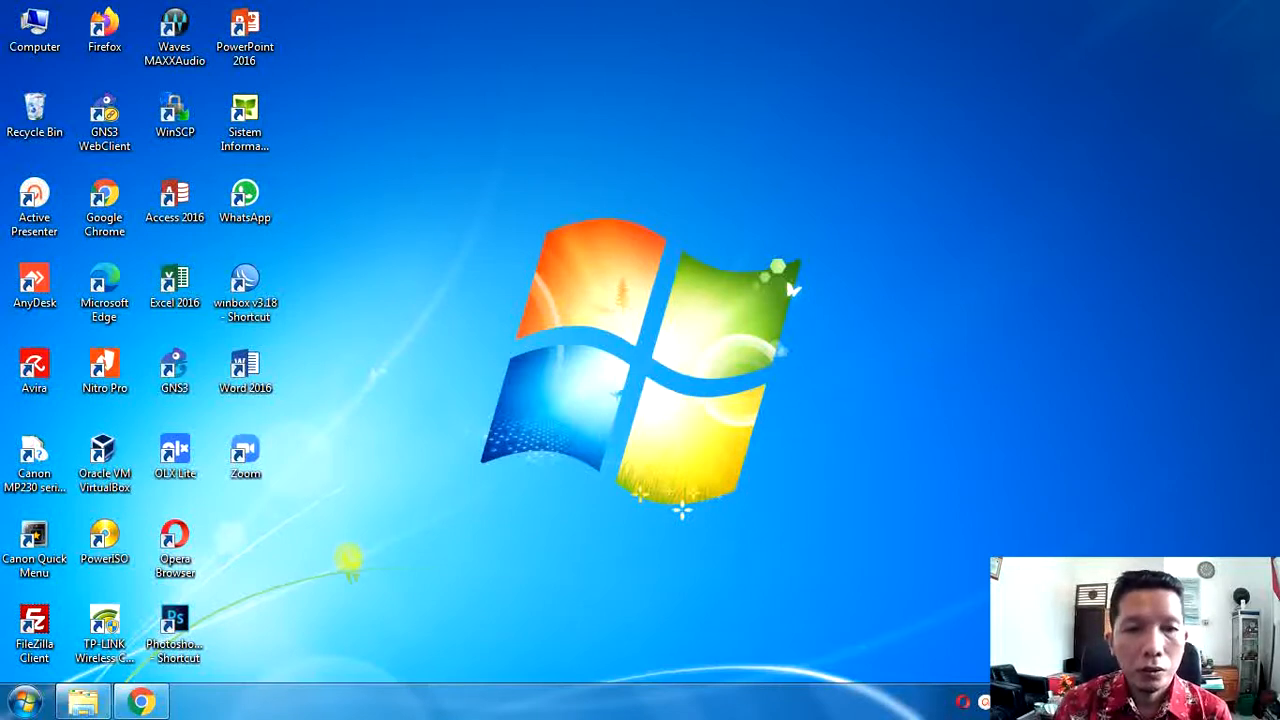
Step: Look over the Pend. Agama Hindu dan Budi Pekerti course page in Chrome and the BANK SOAL US 2021 folder in Windows Explorer
{"action": "left_click", "coordinate": [160, 702]}
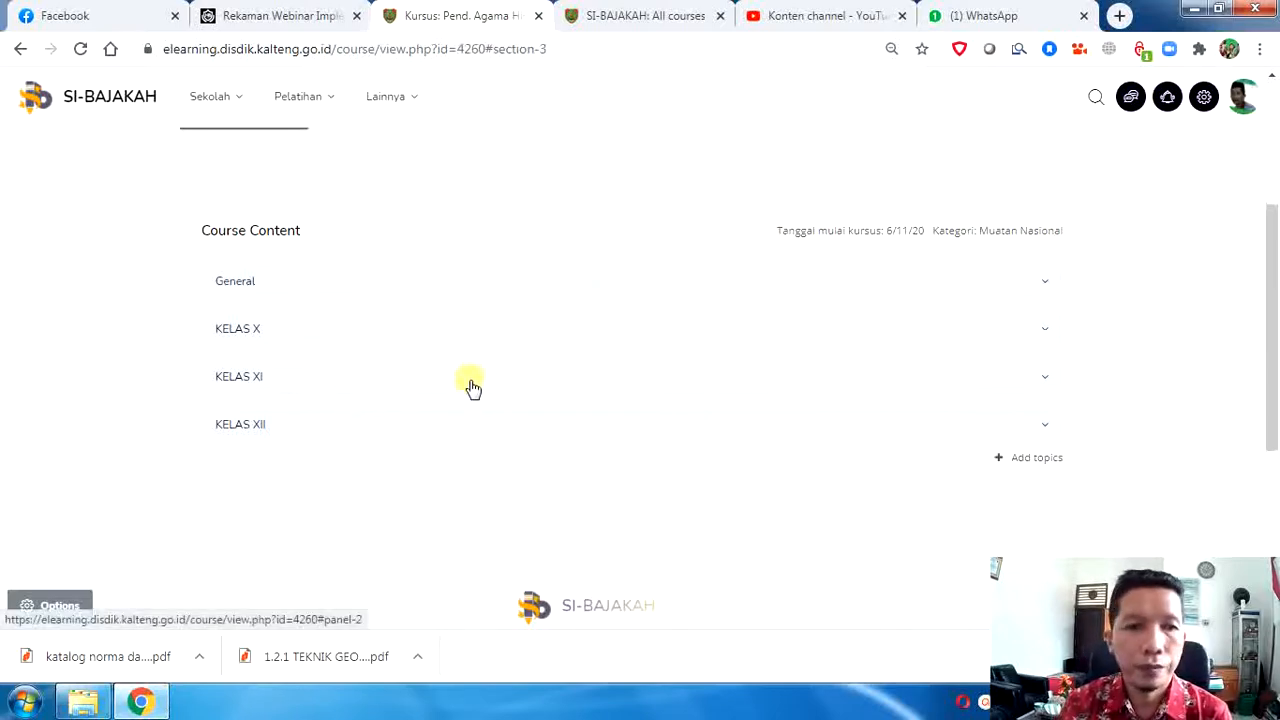
{"action": "left_click", "coordinate": [83, 702]}
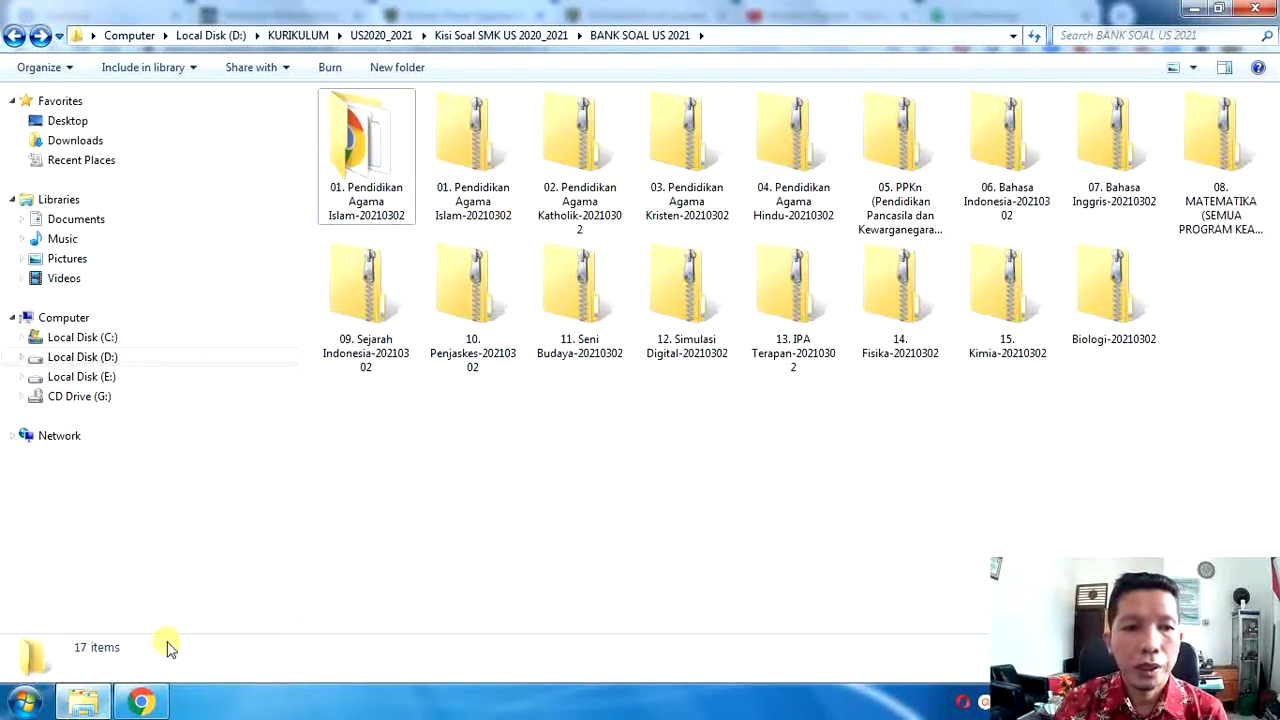
{"action": "left_click", "coordinate": [155, 706]}
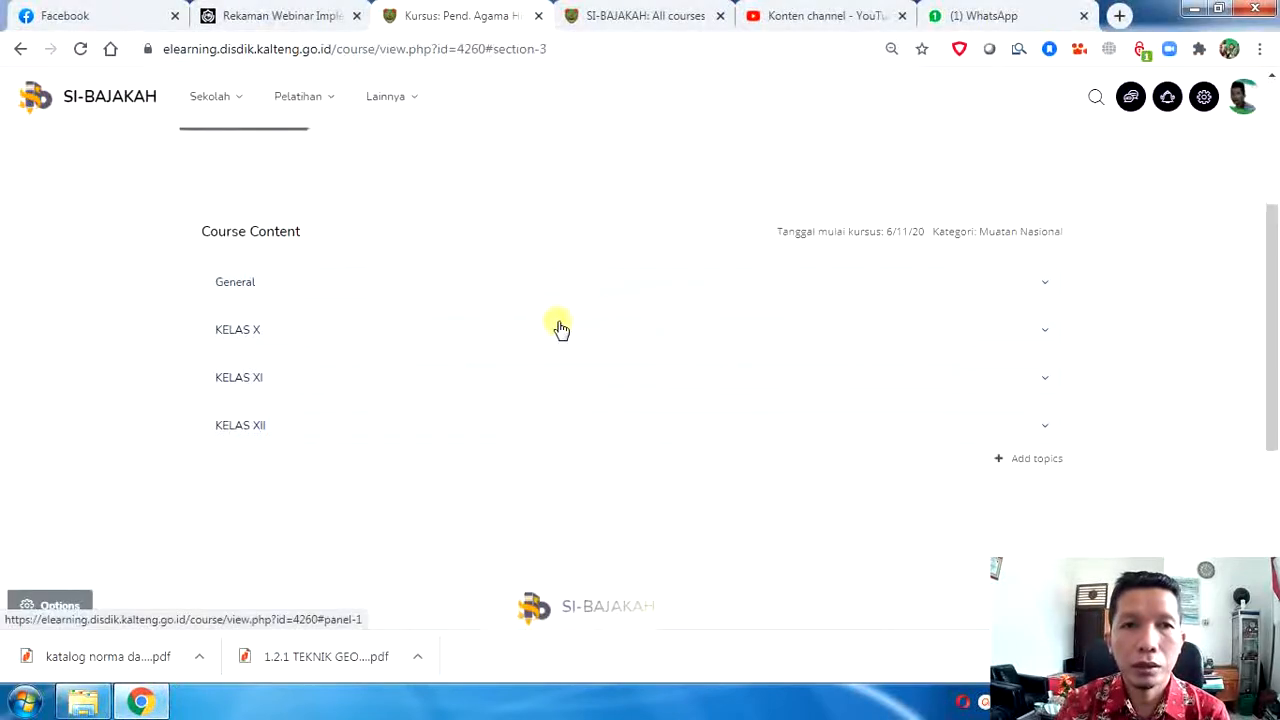
{"action": "scroll", "coordinate": [555, 318], "scroll_direction": "up", "scroll_amount": 2}
{"action": "scroll", "coordinate": [552, 306], "scroll_direction": "up", "scroll_amount": 1}
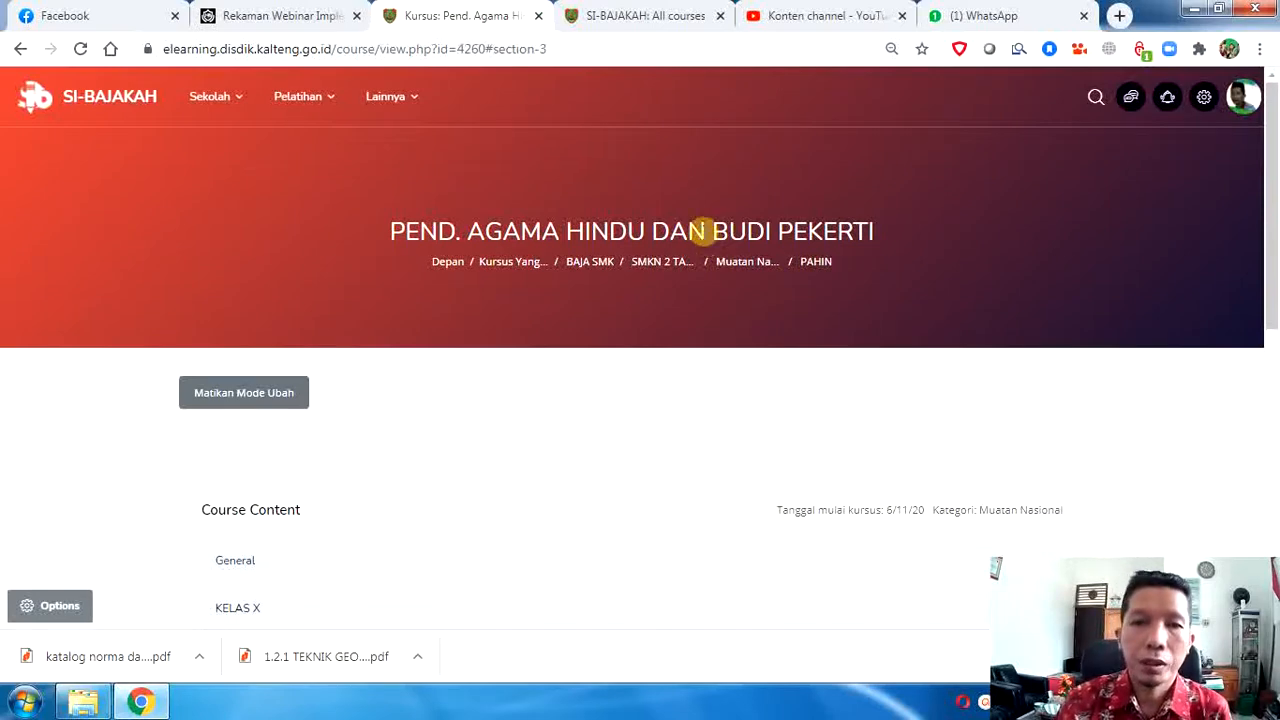
Step: Switch to Windows Explorer, extract the 04. Pendidikan Agama Hindu-20210302 archive into a folder of the same name with 7-Zip, and open that folder
{"action": "left_click", "coordinate": [83, 705]}
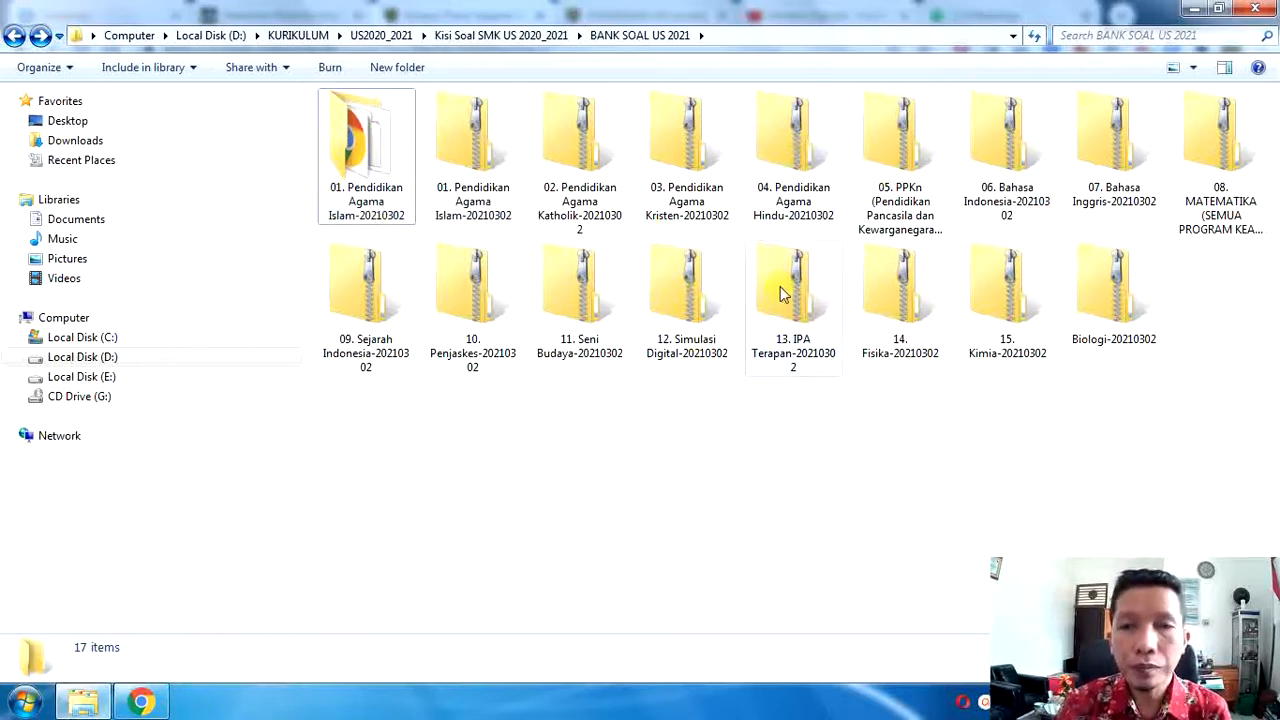
{"action": "left_click", "coordinate": [786, 165]}
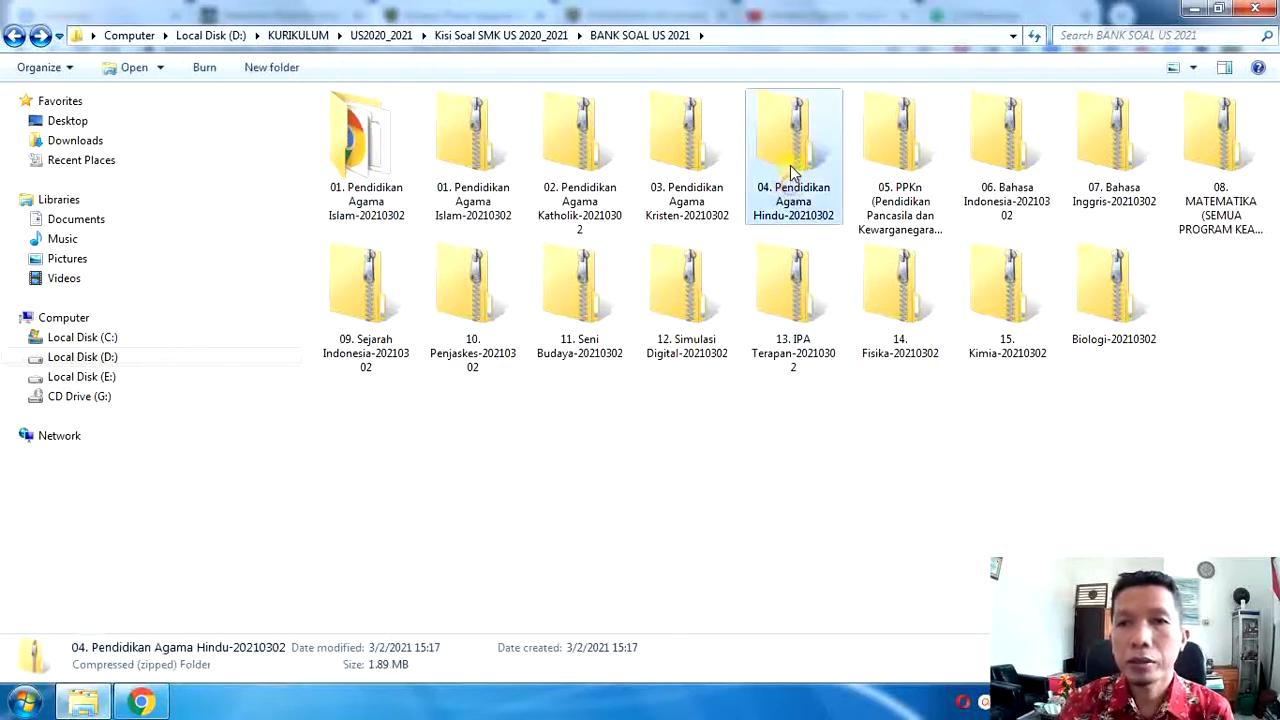
{"action": "right_click", "coordinate": [790, 167]}
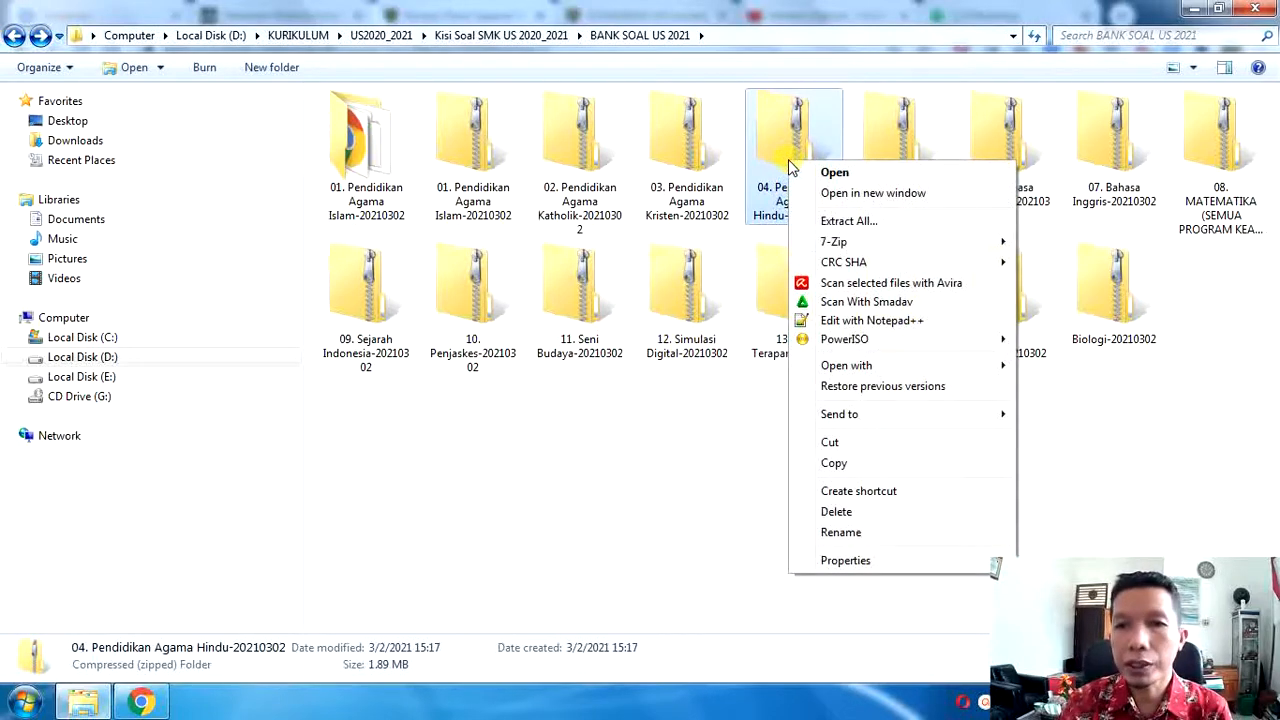
{"action": "mouse_move", "coordinate": [838, 245]}
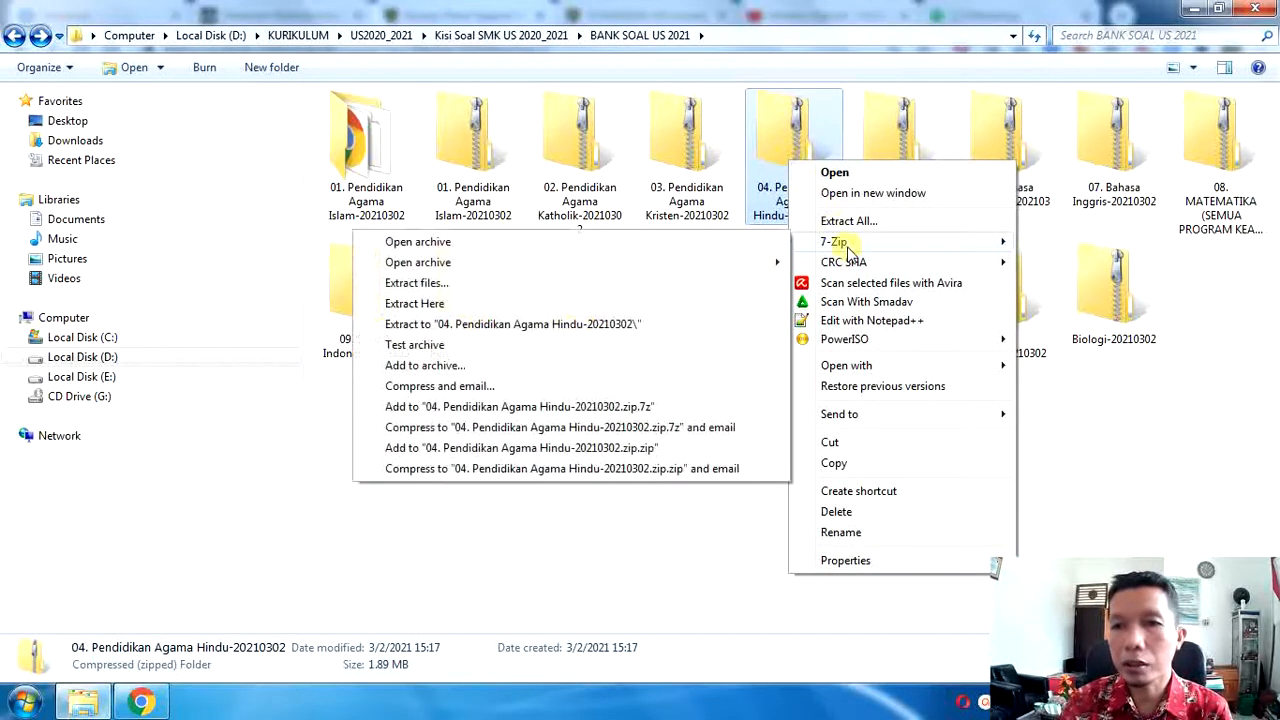
{"action": "right_click", "coordinate": [768, 114]}
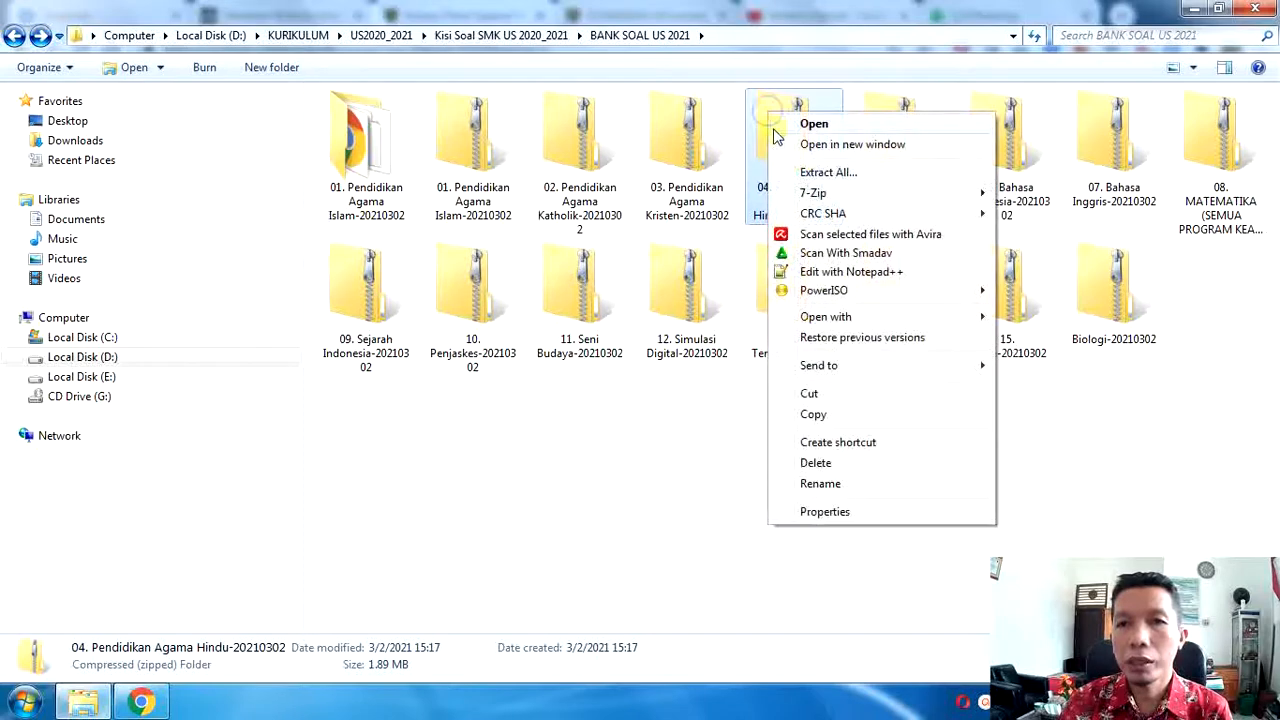
{"action": "mouse_move", "coordinate": [848, 193]}
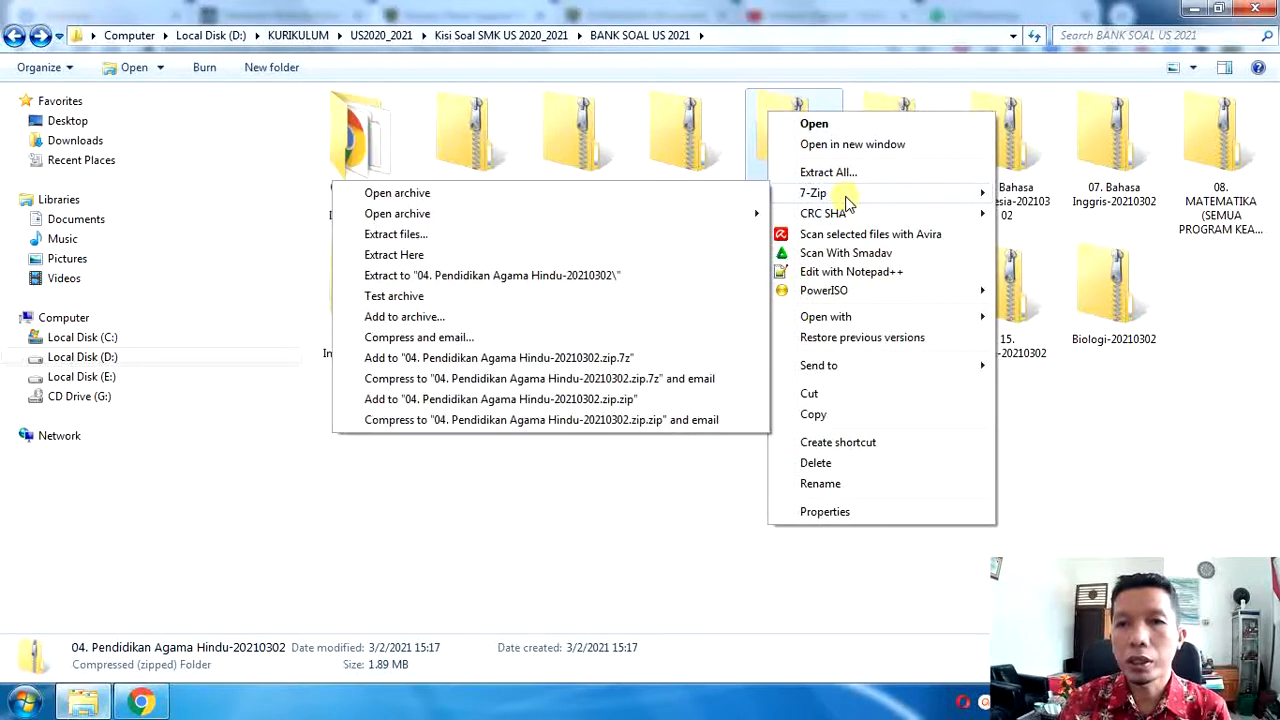
{"action": "left_click", "coordinate": [590, 276]}
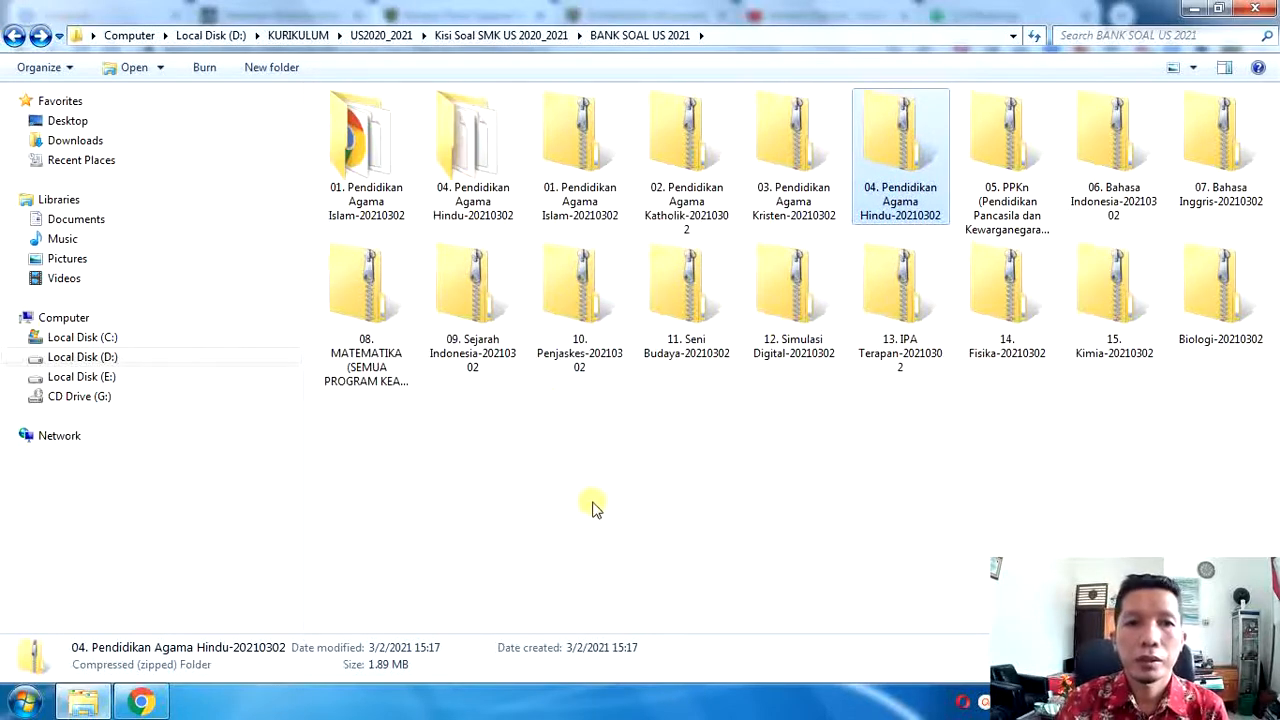
{"action": "double_click", "coordinate": [487, 147]}
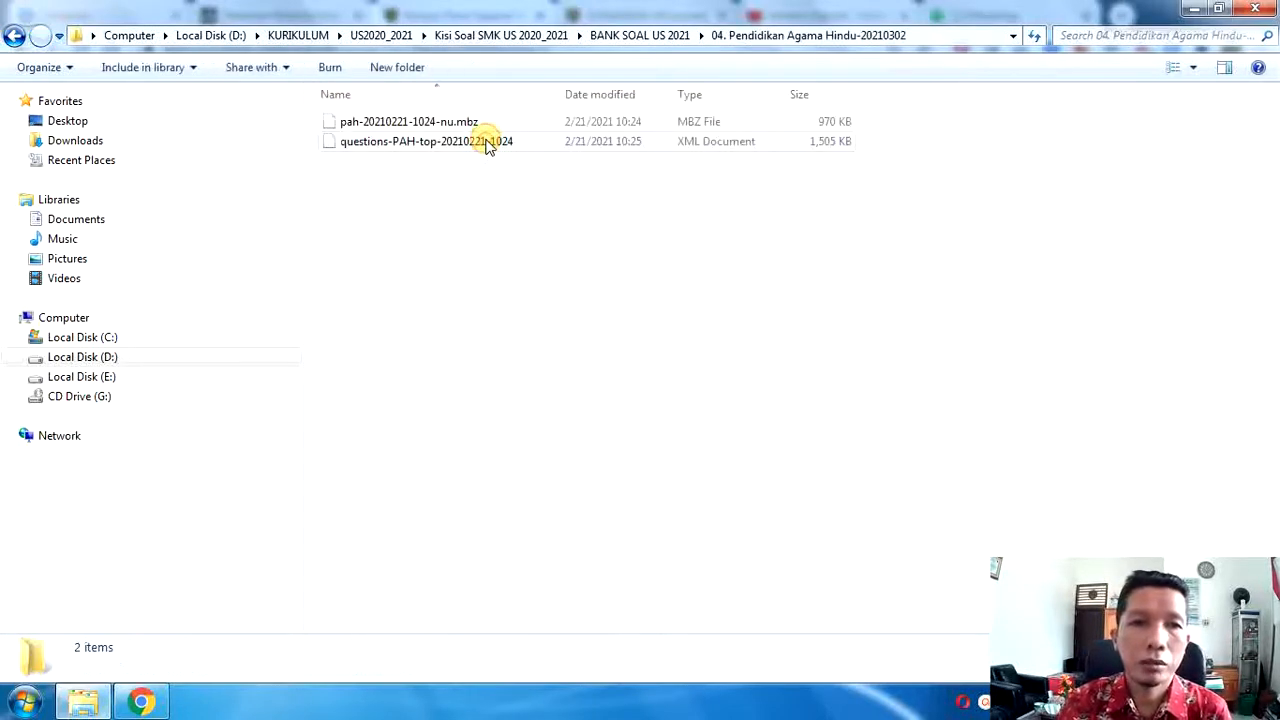
Step: Try the icon, tile, list and content views on the extracted files, ending with the Details view
{"action": "left_click", "coordinate": [1195, 67]}
{"action": "left_click", "coordinate": [1201, 84]}
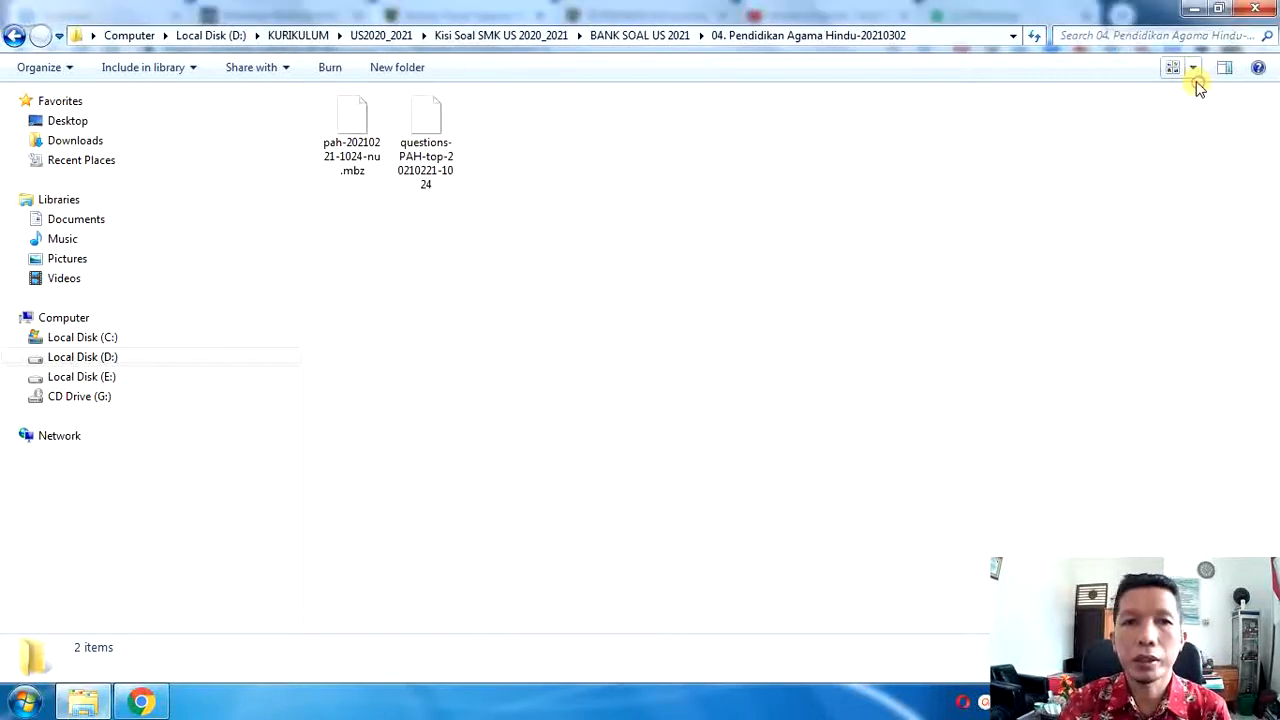
{"action": "left_click", "coordinate": [1201, 67]}
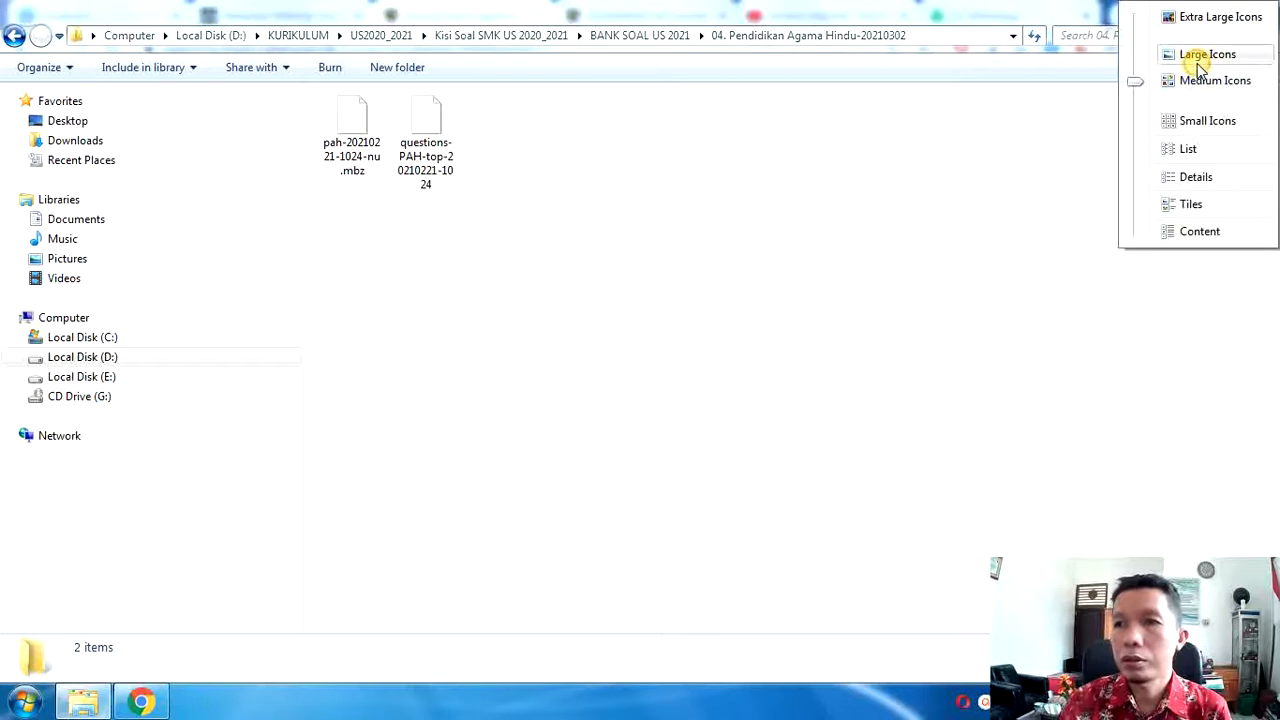
{"action": "left_click", "coordinate": [1198, 58]}
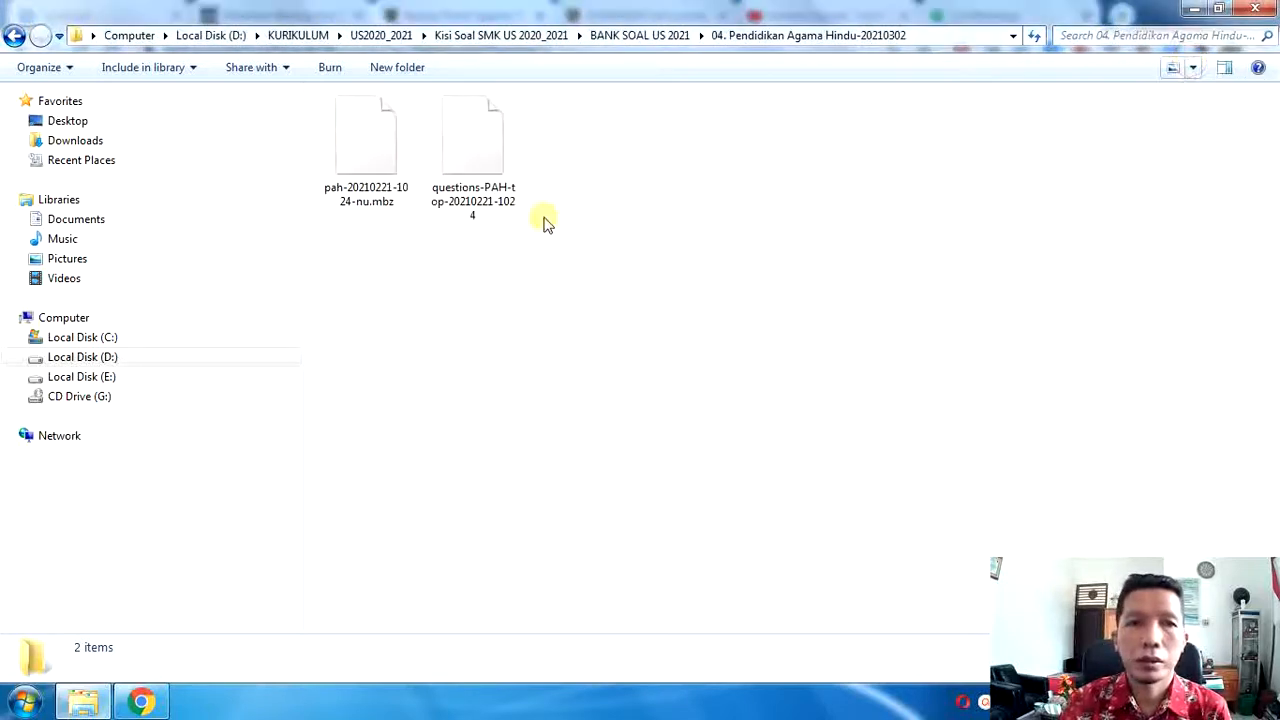
{"action": "left_click", "coordinate": [1193, 67]}
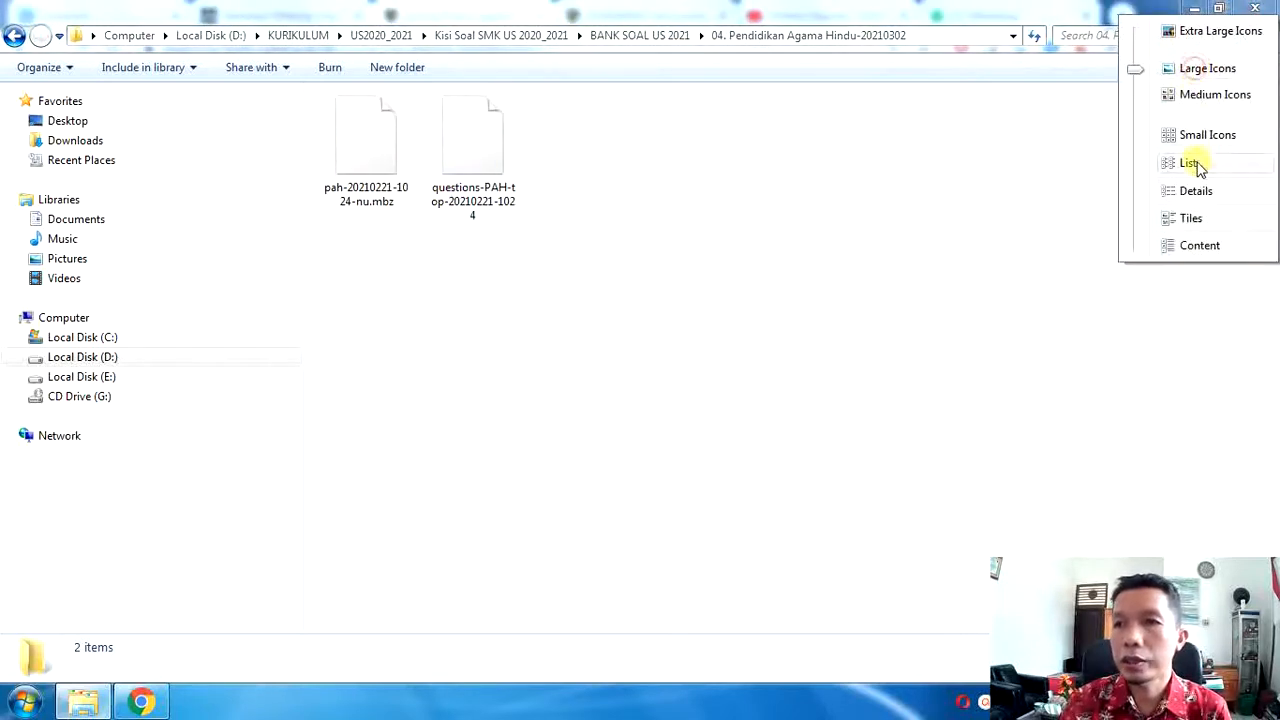
{"action": "left_click", "coordinate": [1193, 219]}
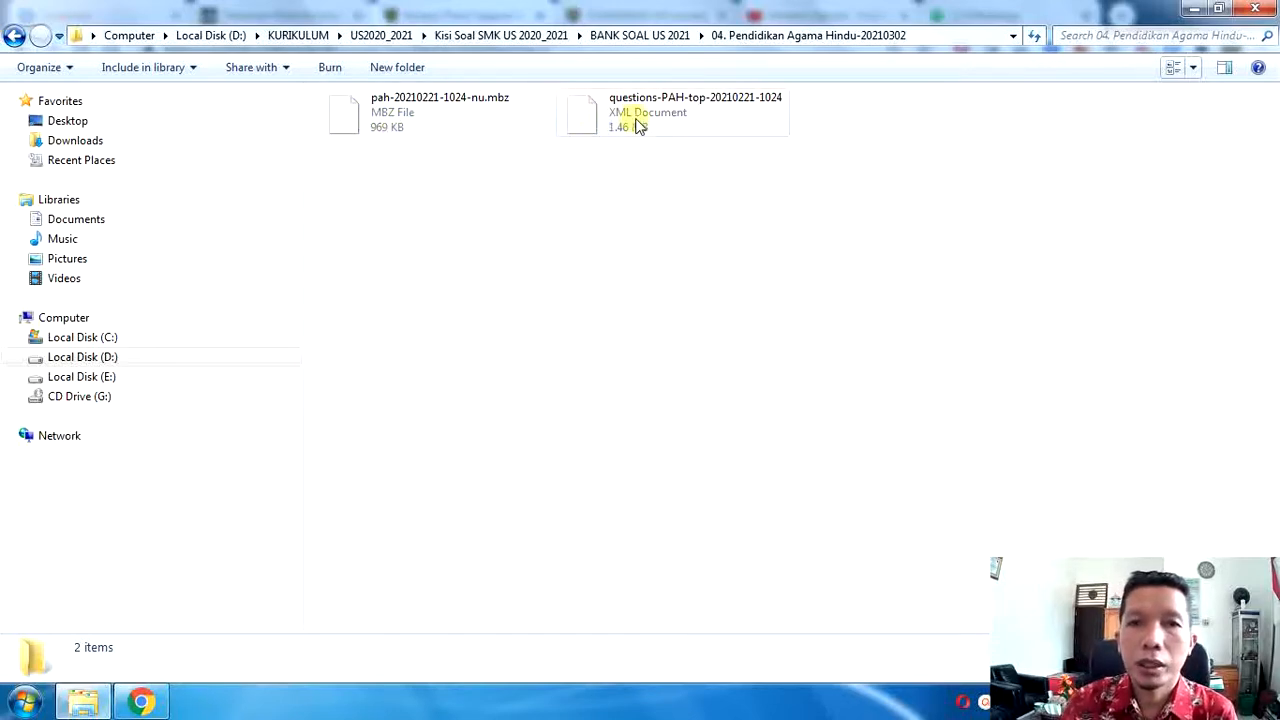
{"action": "left_click", "coordinate": [1195, 68]}
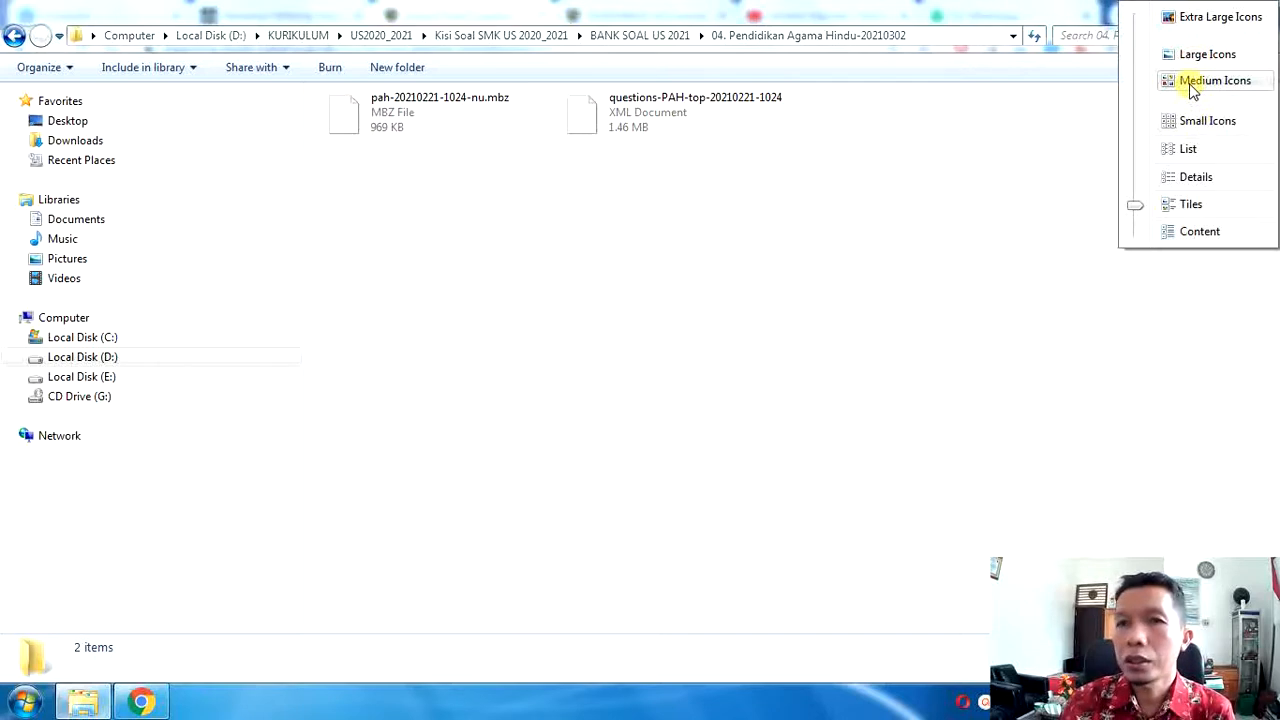
{"action": "left_click", "coordinate": [1193, 86]}
{"action": "left_click", "coordinate": [1192, 68]}
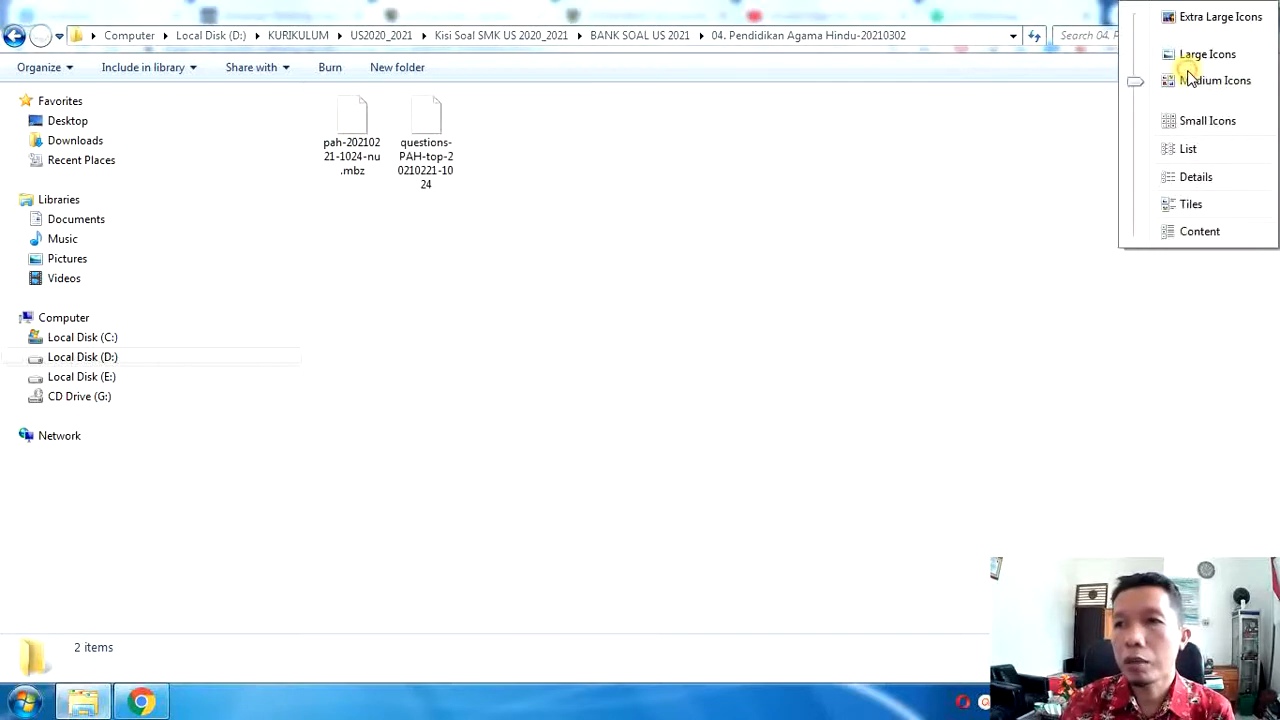
{"action": "left_click", "coordinate": [1191, 150]}
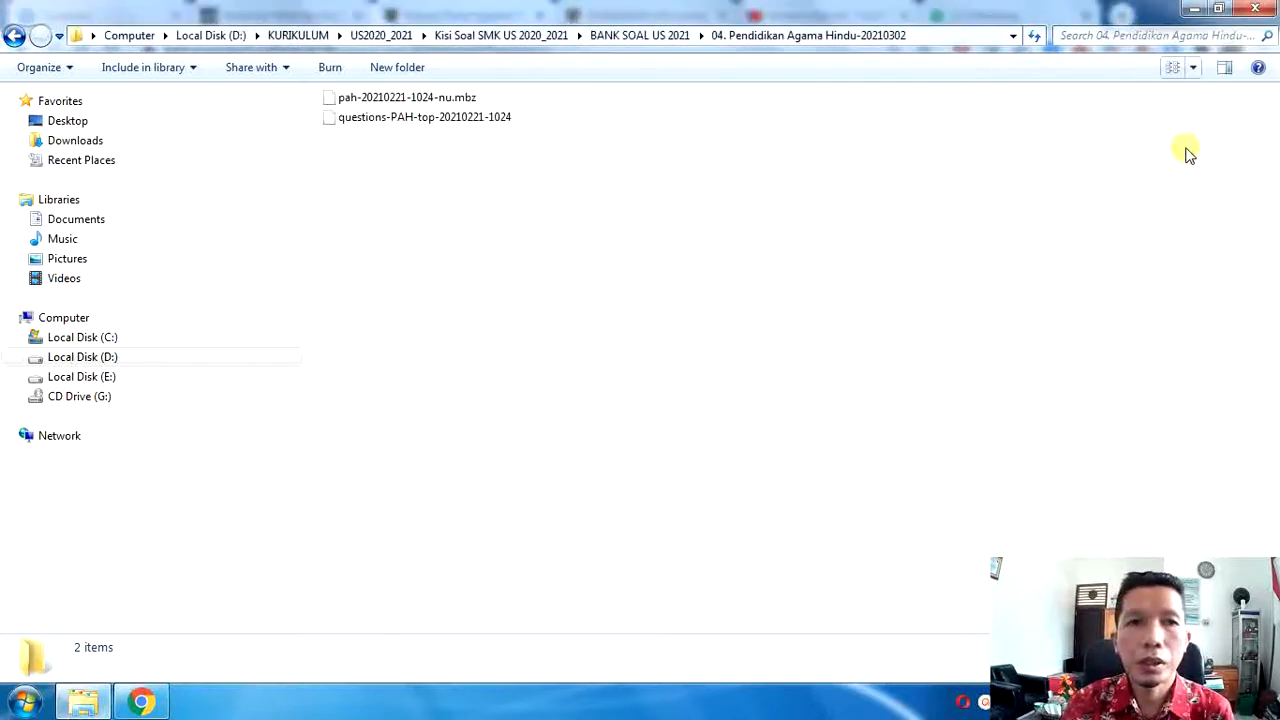
{"action": "left_click", "coordinate": [1193, 67]}
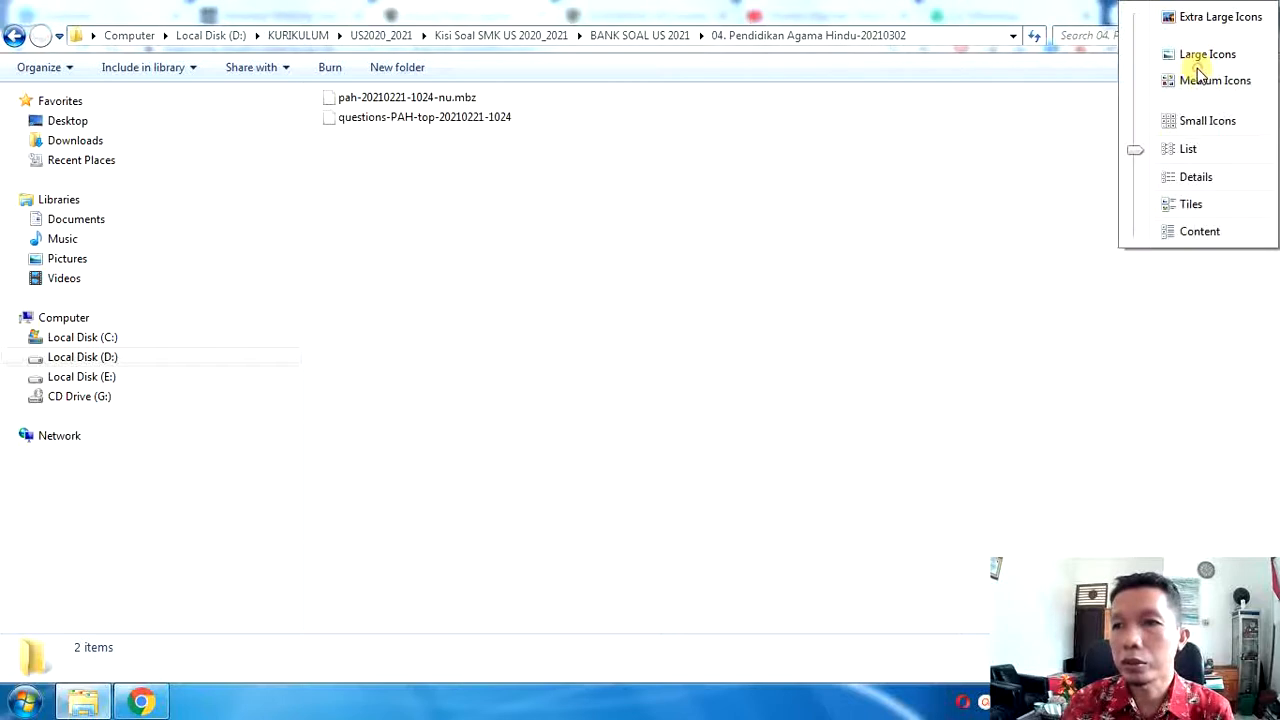
{"action": "left_click", "coordinate": [1200, 232]}
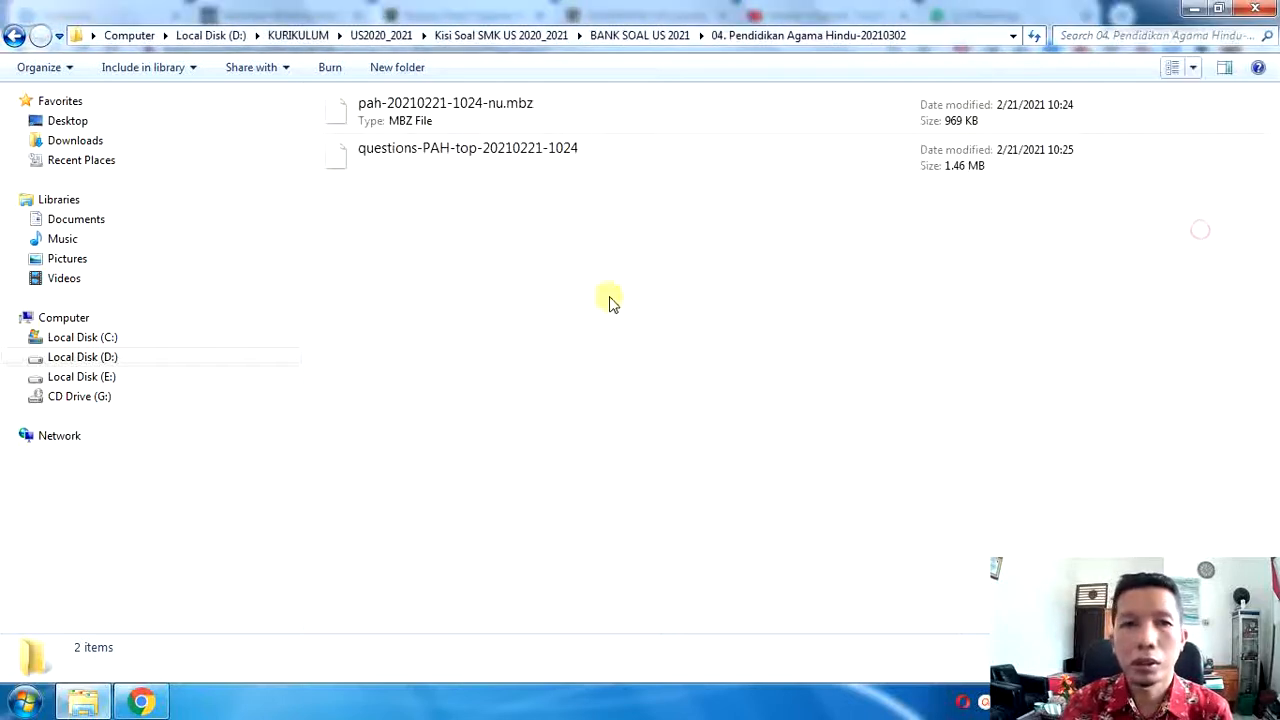
{"action": "left_click", "coordinate": [1199, 69]}
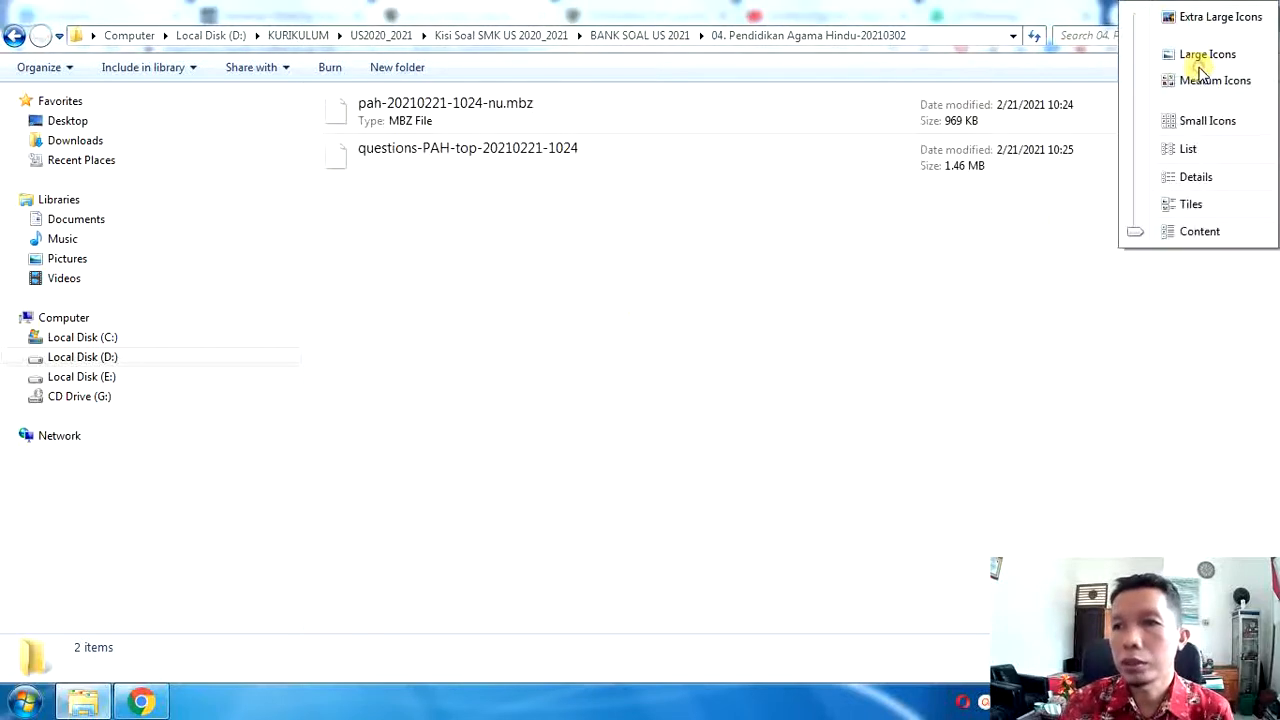
{"action": "left_click", "coordinate": [1197, 178]}
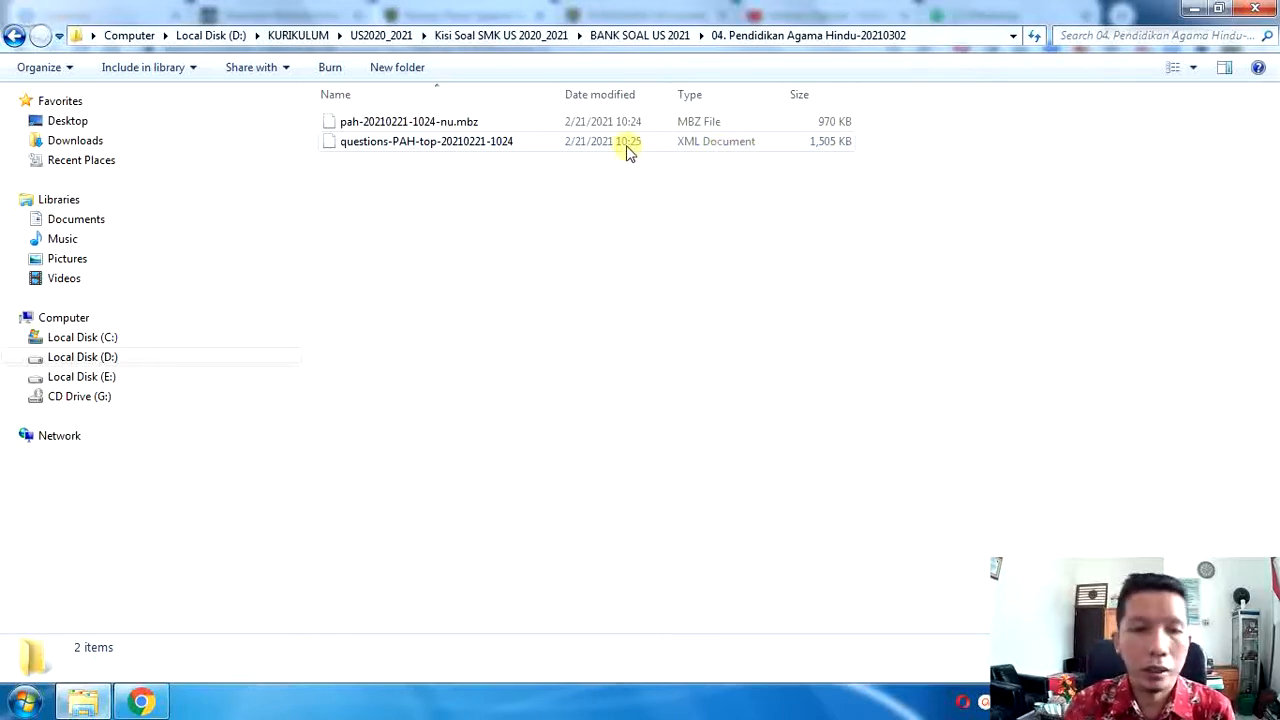
Step: Switch to Chrome and review the Pend. Agama Hindu dan Budi Pekerti course page, including its title and class sections
{"action": "left_click", "coordinate": [165, 702]}
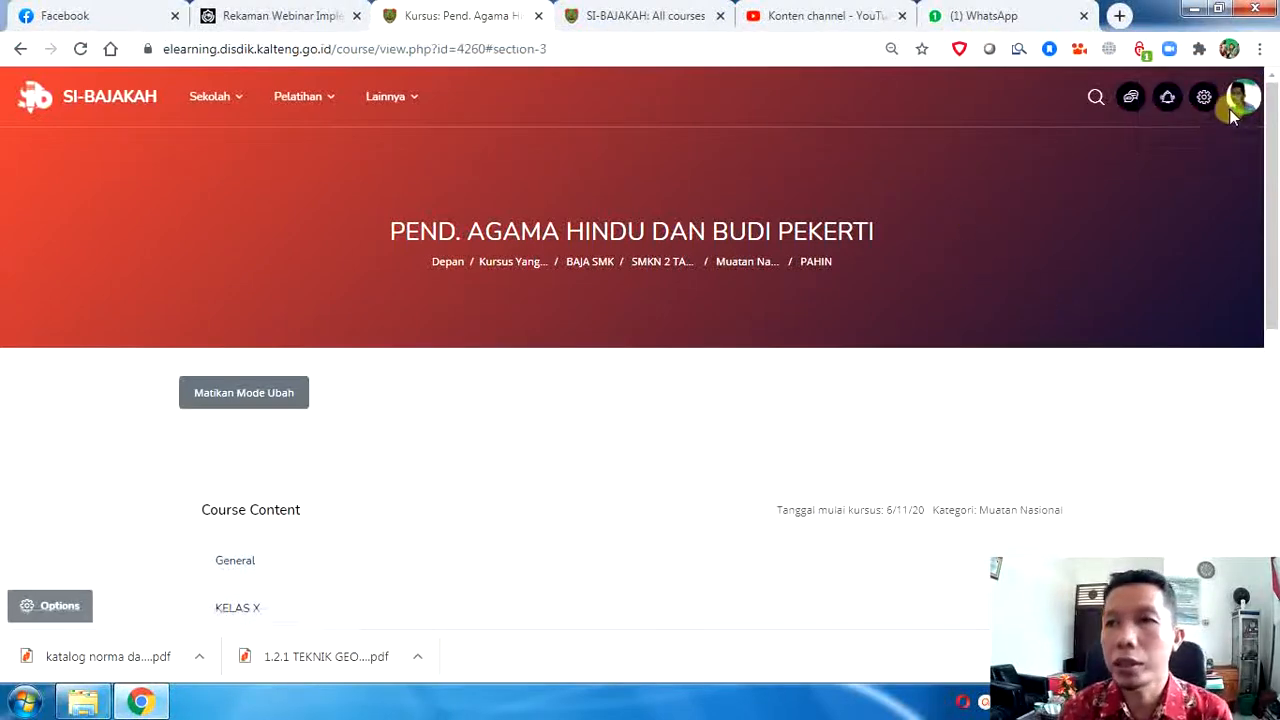
{"action": "scroll", "coordinate": [698, 285], "scroll_direction": "down", "scroll_amount": 3}
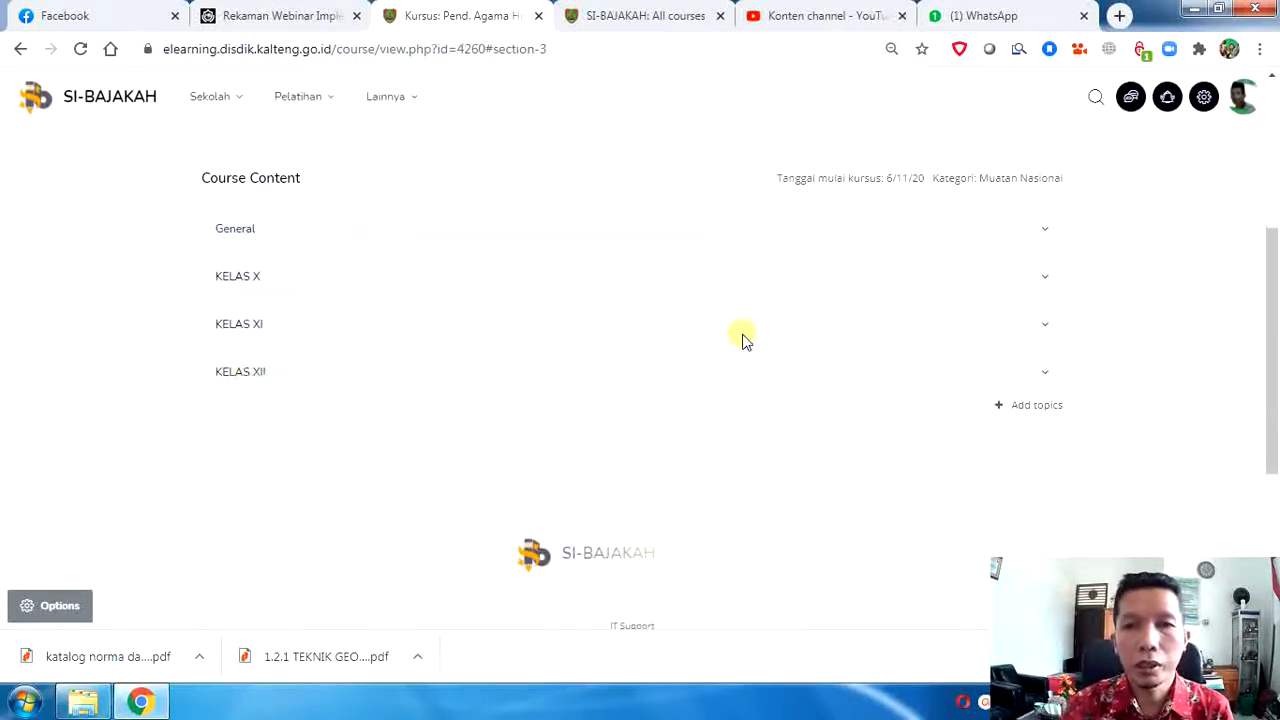
{"action": "scroll", "coordinate": [740, 337], "scroll_direction": "up", "scroll_amount": 3}
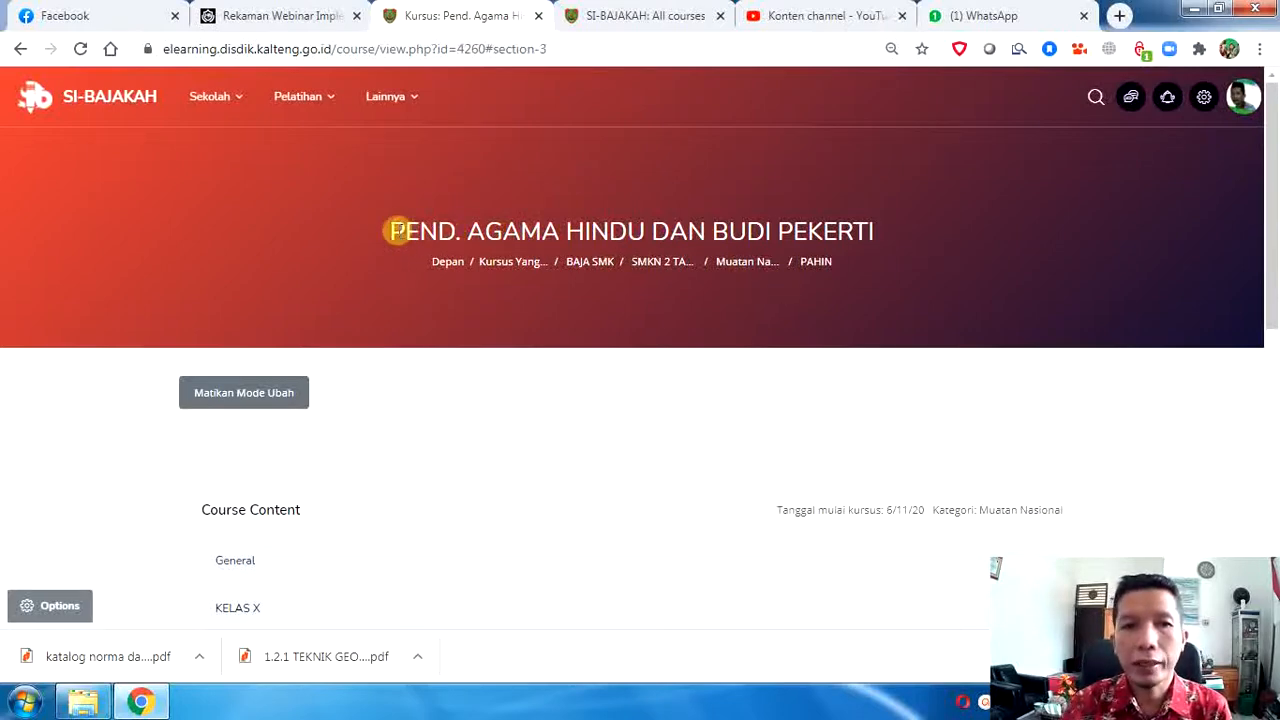
{"action": "left_click_drag", "start_coordinate": [392, 232], "coordinate": [866, 240]}
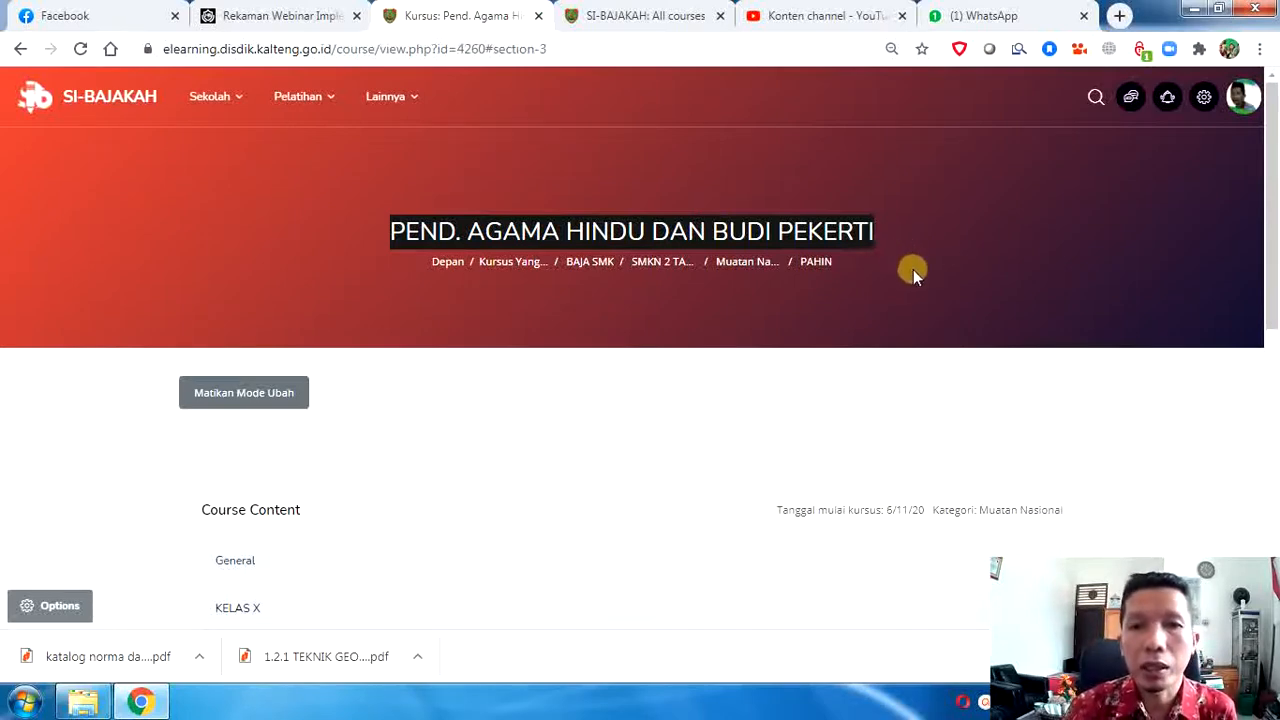
{"action": "scroll", "coordinate": [913, 270], "scroll_direction": "down", "scroll_amount": 2}
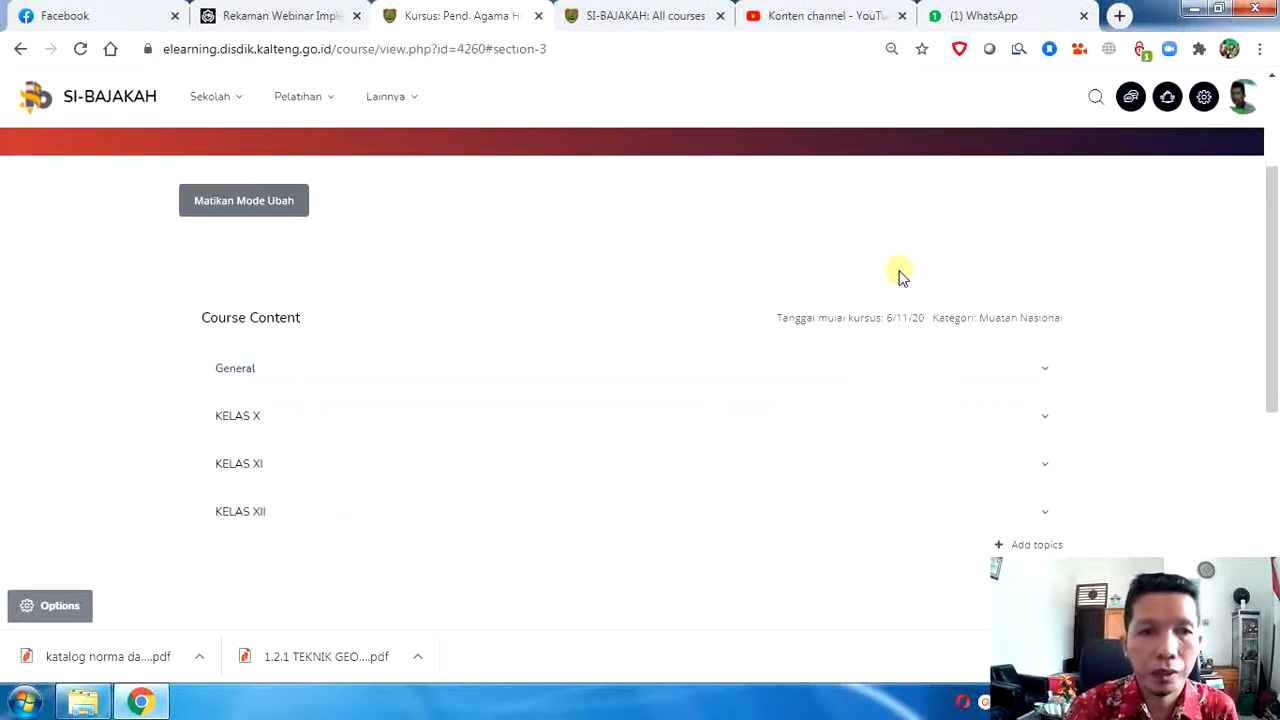
{"action": "scroll", "coordinate": [898, 272], "scroll_direction": "up", "scroll_amount": 2}
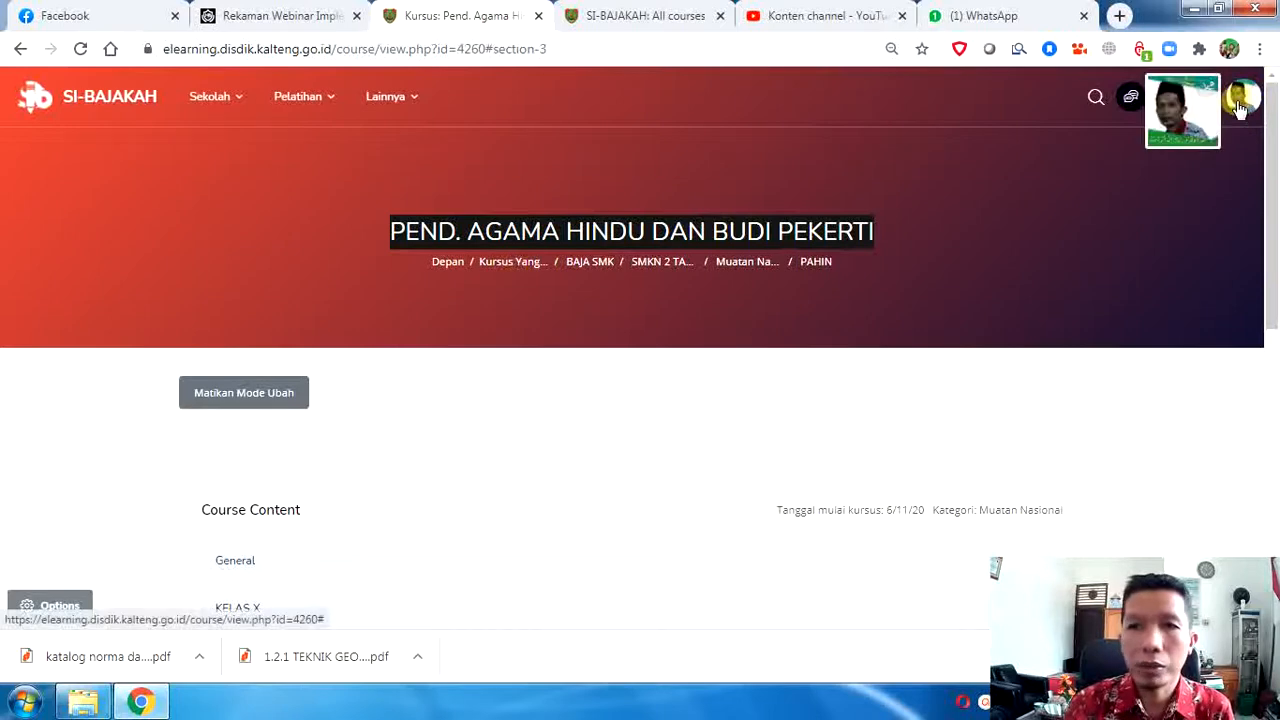
{"action": "scroll", "coordinate": [583, 310], "scroll_direction": "down", "scroll_amount": 2}
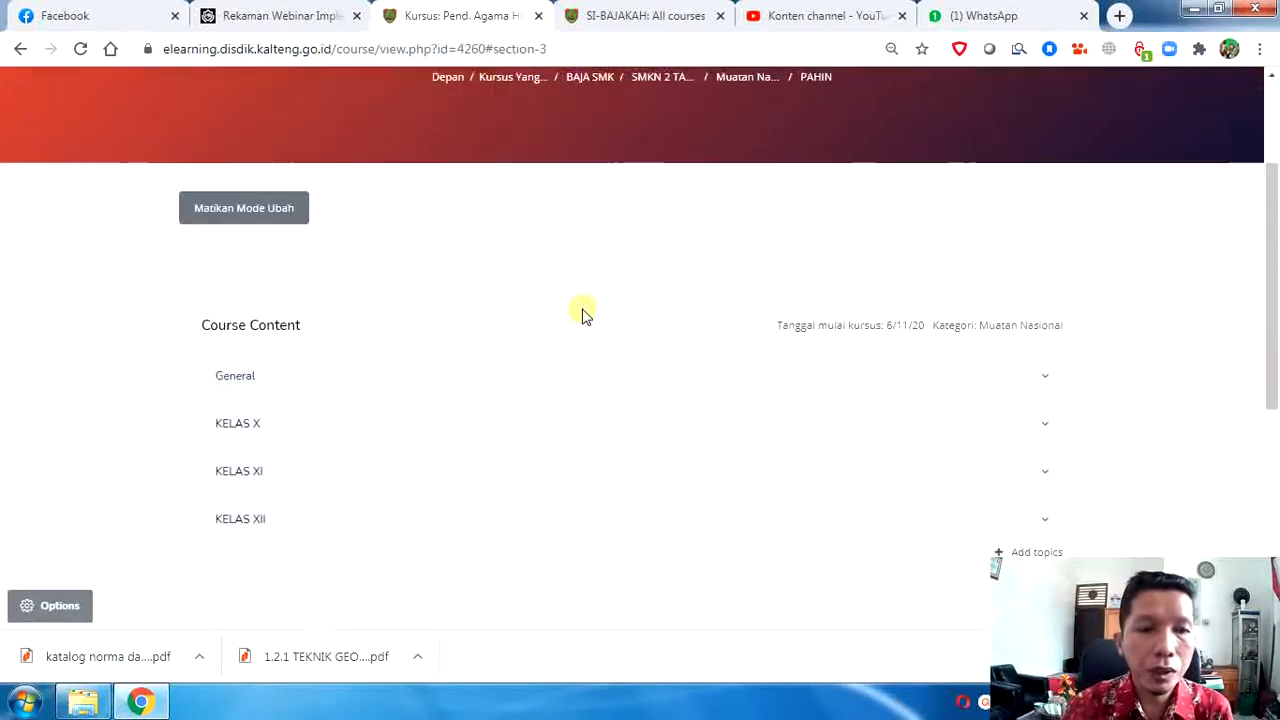
{"action": "scroll", "coordinate": [400, 390], "scroll_direction": "up", "scroll_amount": 1}
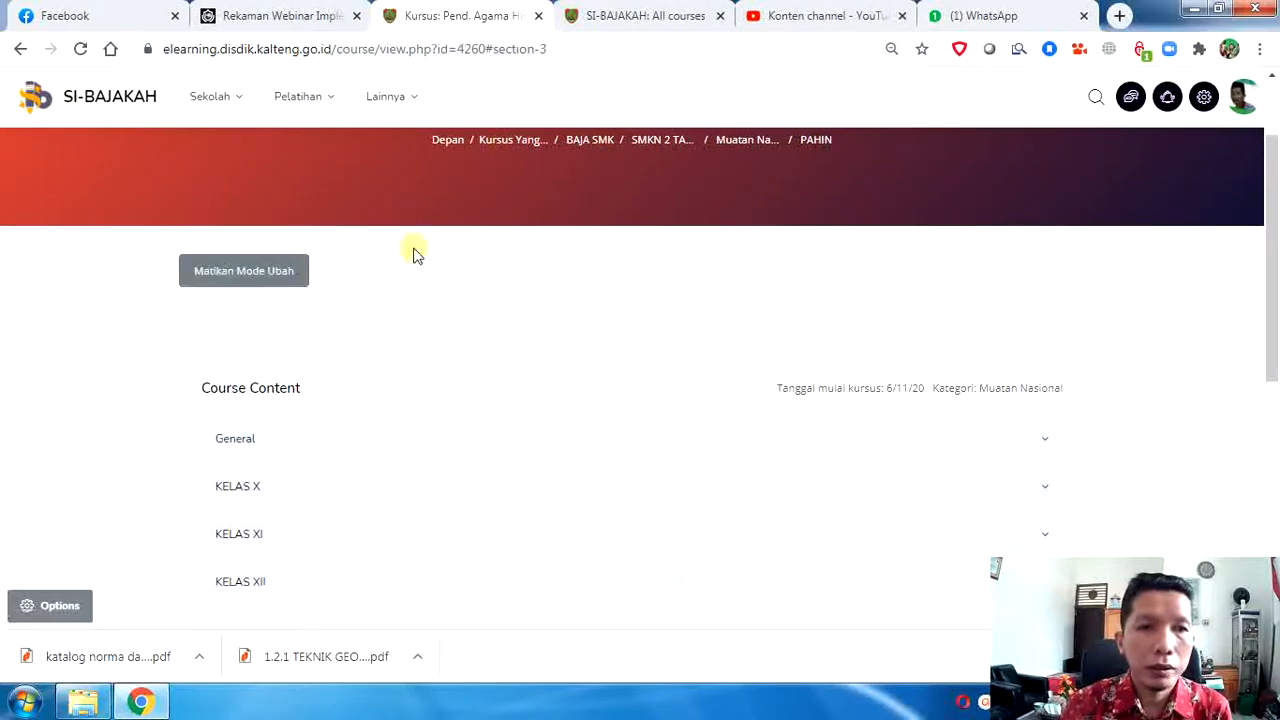
Step: Turn off the course's editing mode and expand the KELAS XII section to show its activities
{"action": "left_click", "coordinate": [231, 281]}
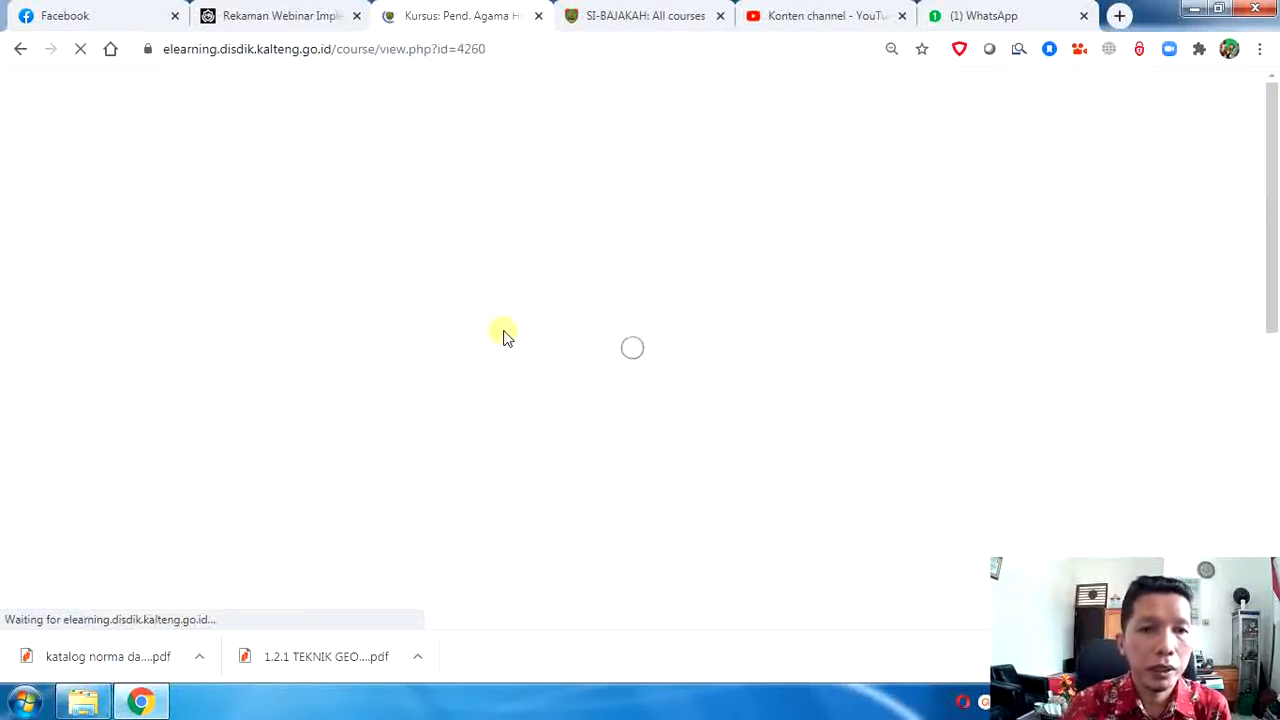
{"action": "scroll", "coordinate": [452, 330], "scroll_direction": "down", "scroll_amount": 3}
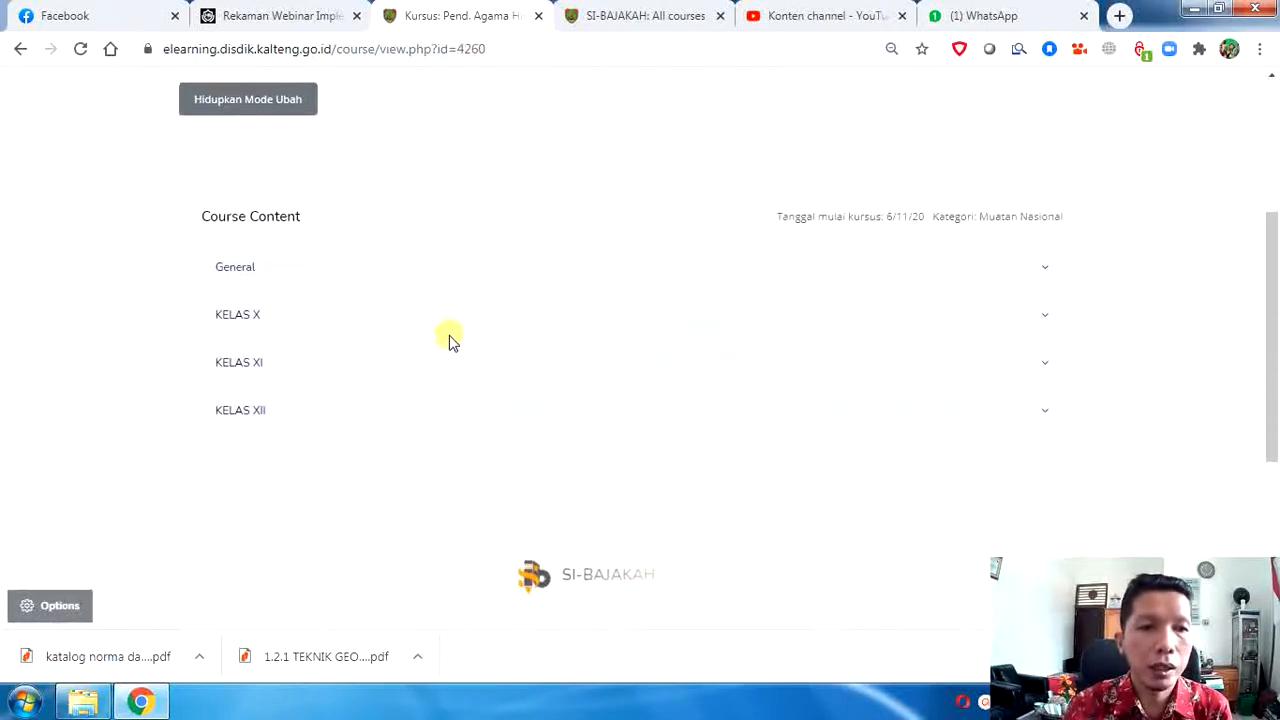
{"action": "left_click", "coordinate": [1041, 407]}
{"action": "scroll", "coordinate": [735, 440], "scroll_direction": "down", "scroll_amount": 3}
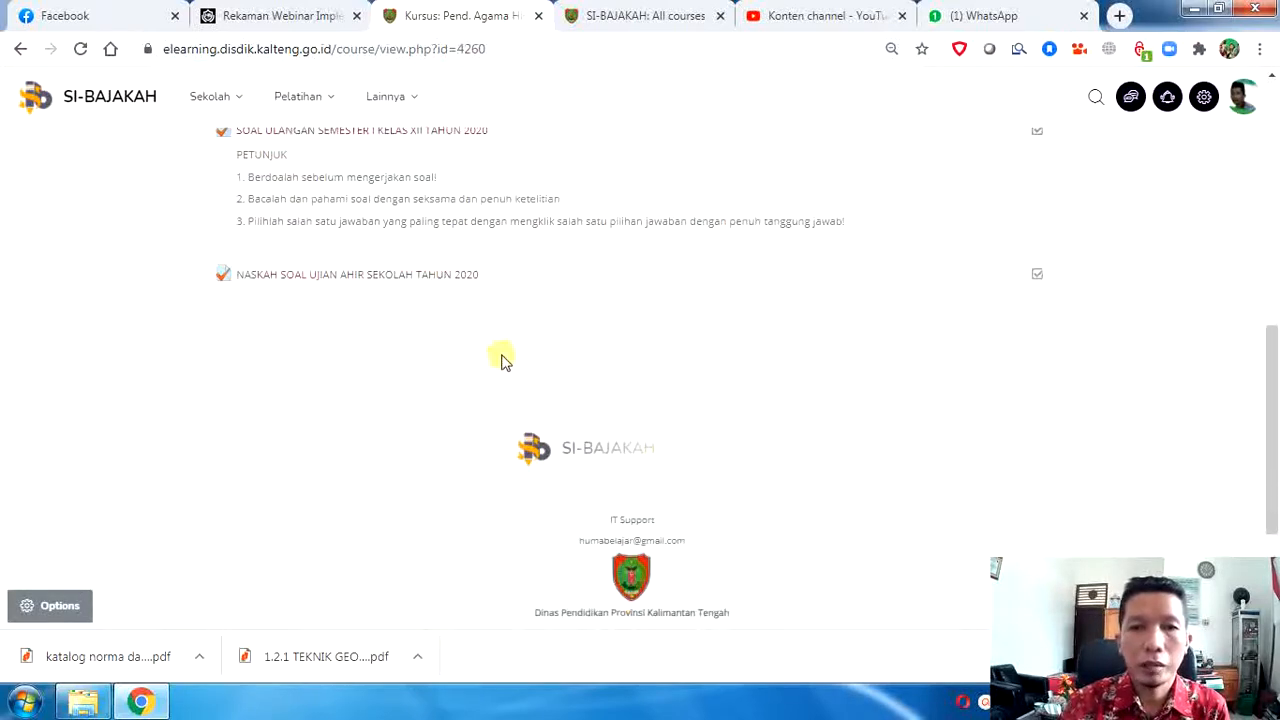
Step: Turn on the course's editing mode and expand the KELAS XII section to show its editable activities
{"action": "scroll", "coordinate": [508, 402], "scroll_direction": "up", "scroll_amount": 6}
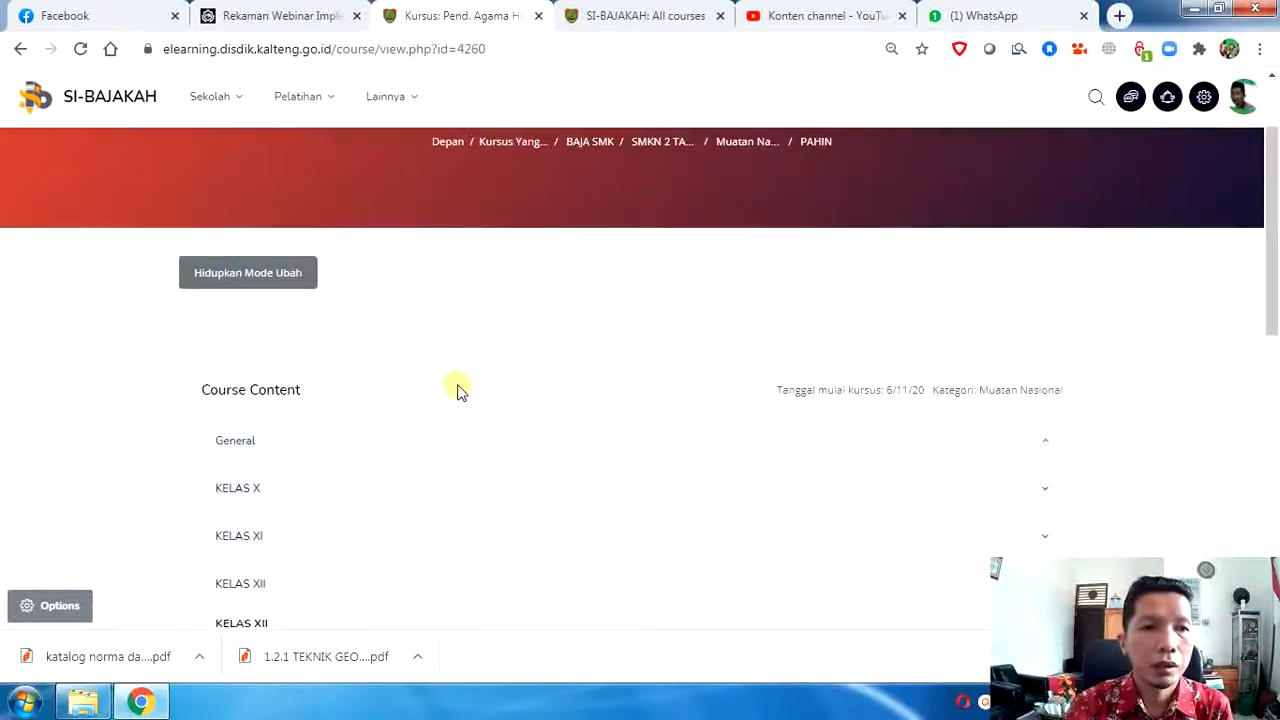
{"action": "left_click", "coordinate": [249, 285]}
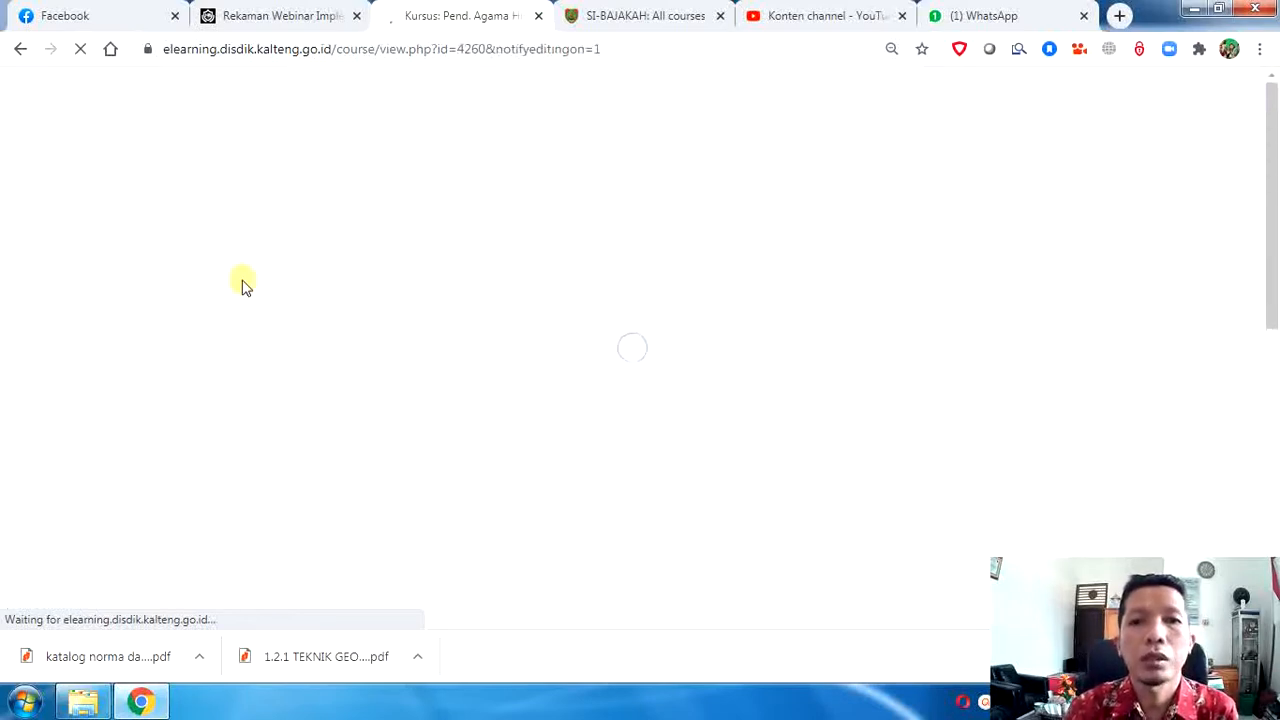
{"action": "scroll", "coordinate": [630, 395], "scroll_direction": "down", "scroll_amount": 3}
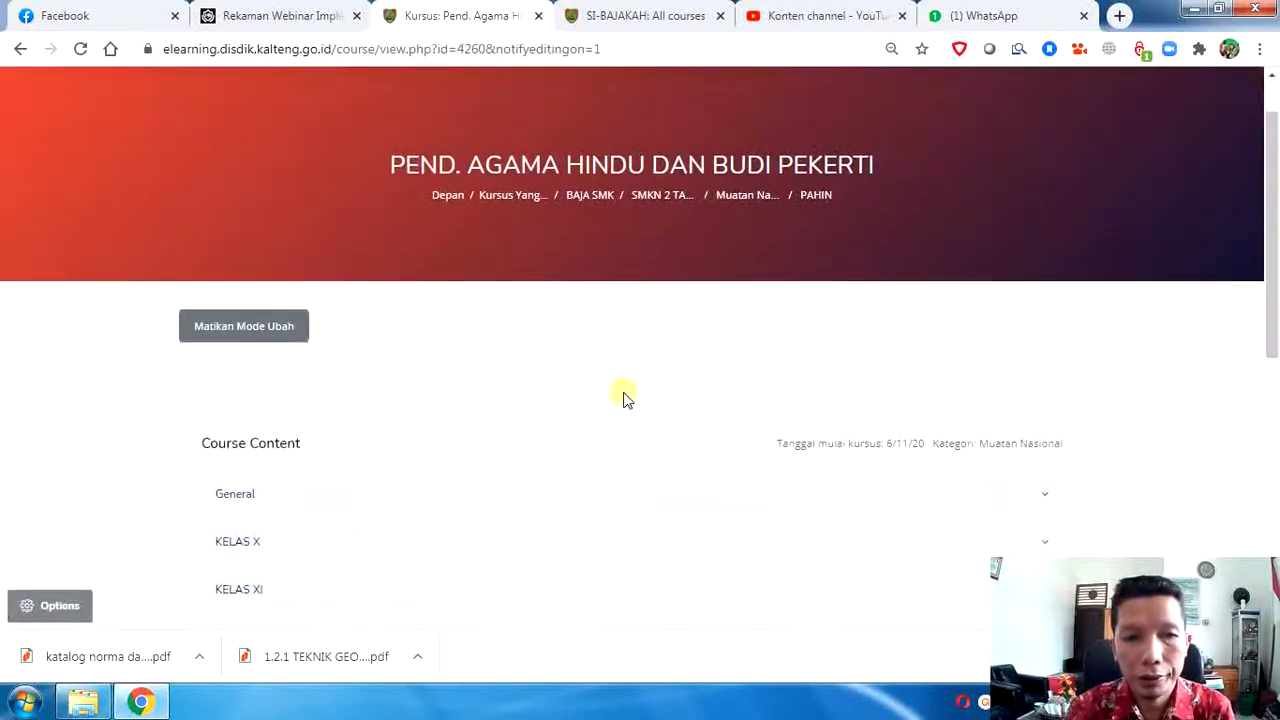
{"action": "scroll", "coordinate": [380, 405], "scroll_direction": "up", "scroll_amount": 1}
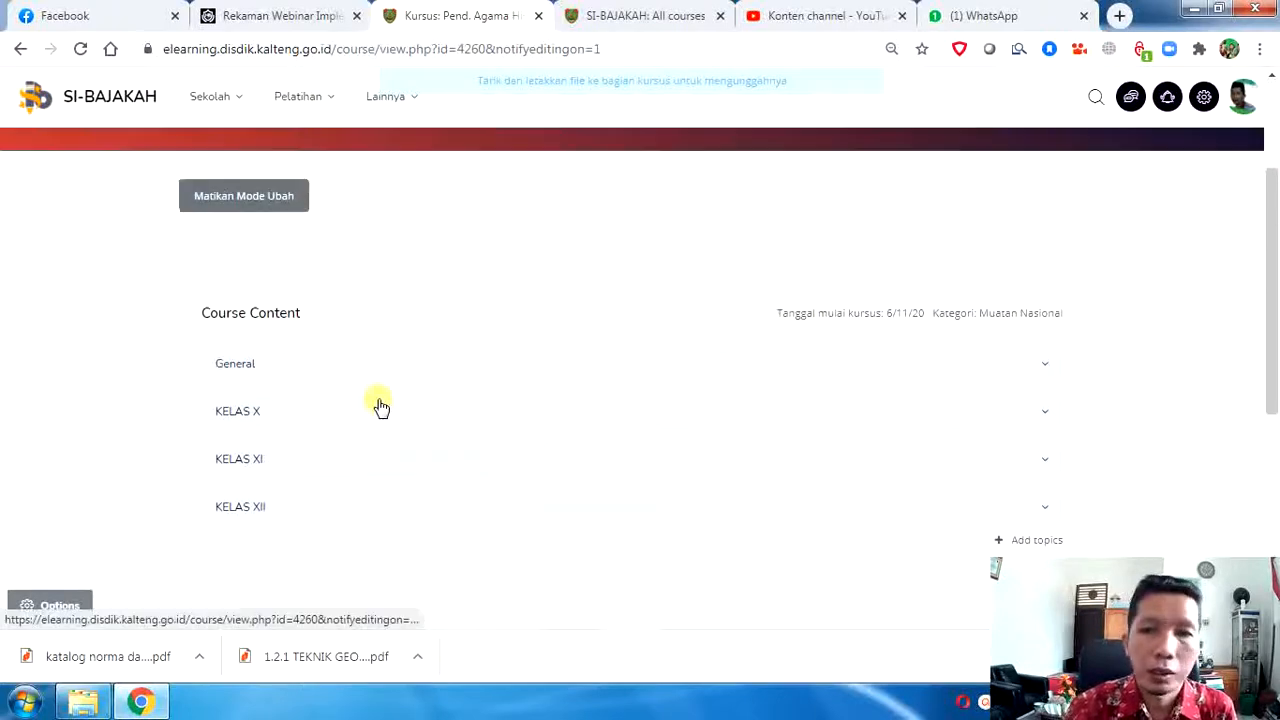
{"action": "scroll", "coordinate": [378, 403], "scroll_direction": "down", "scroll_amount": 1}
{"action": "left_click", "coordinate": [243, 404]}
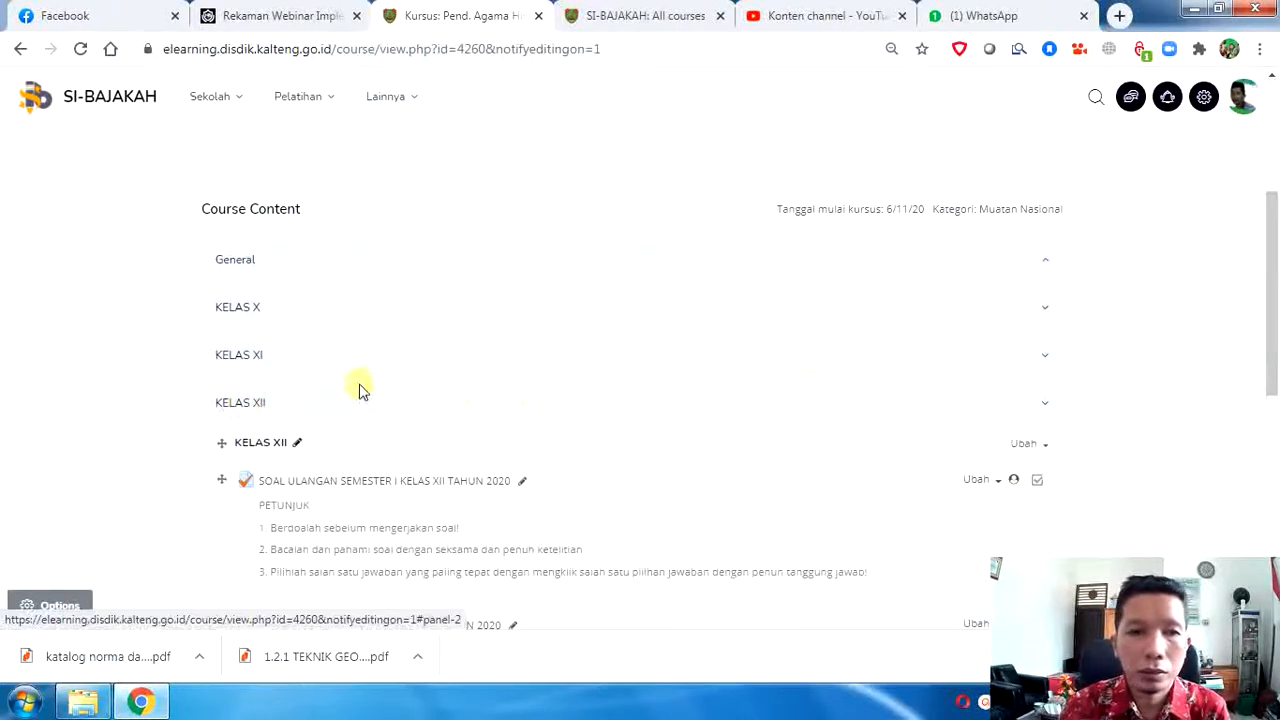
{"action": "scroll", "coordinate": [428, 401], "scroll_direction": "down", "scroll_amount": 1}
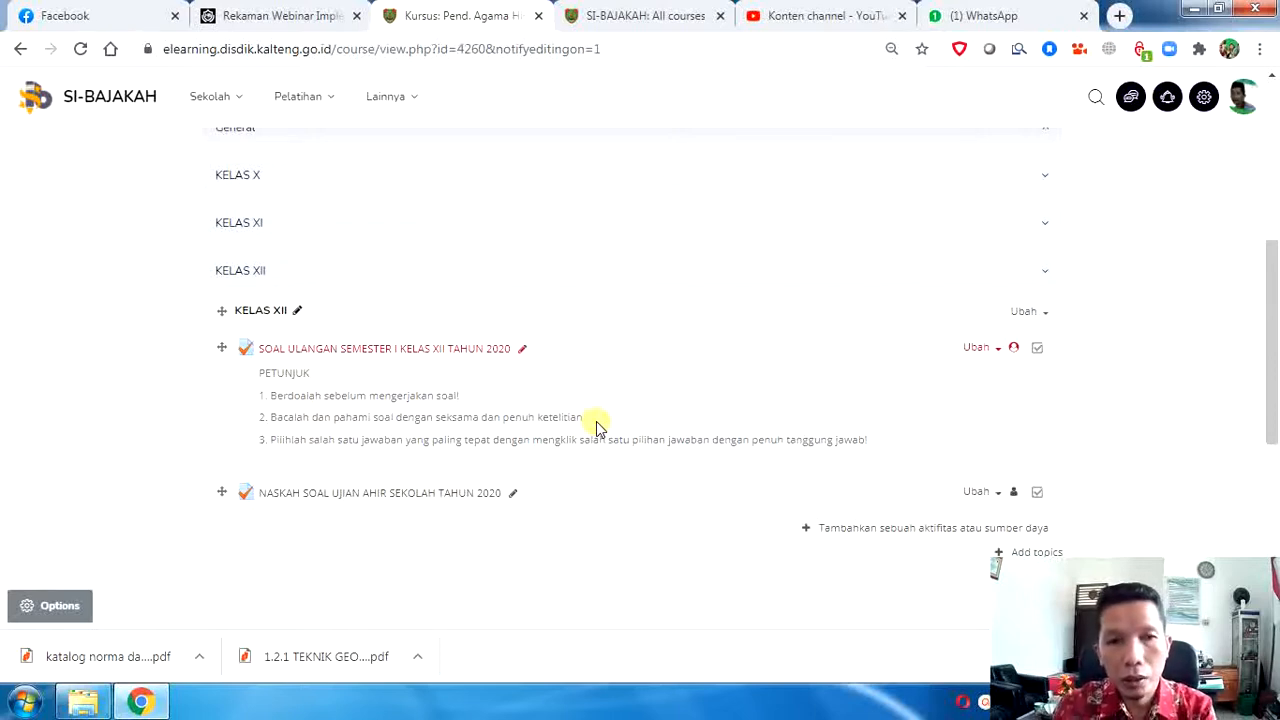
Step: Add one new topic to the end of the course content
{"action": "left_click", "coordinate": [257, 310]}
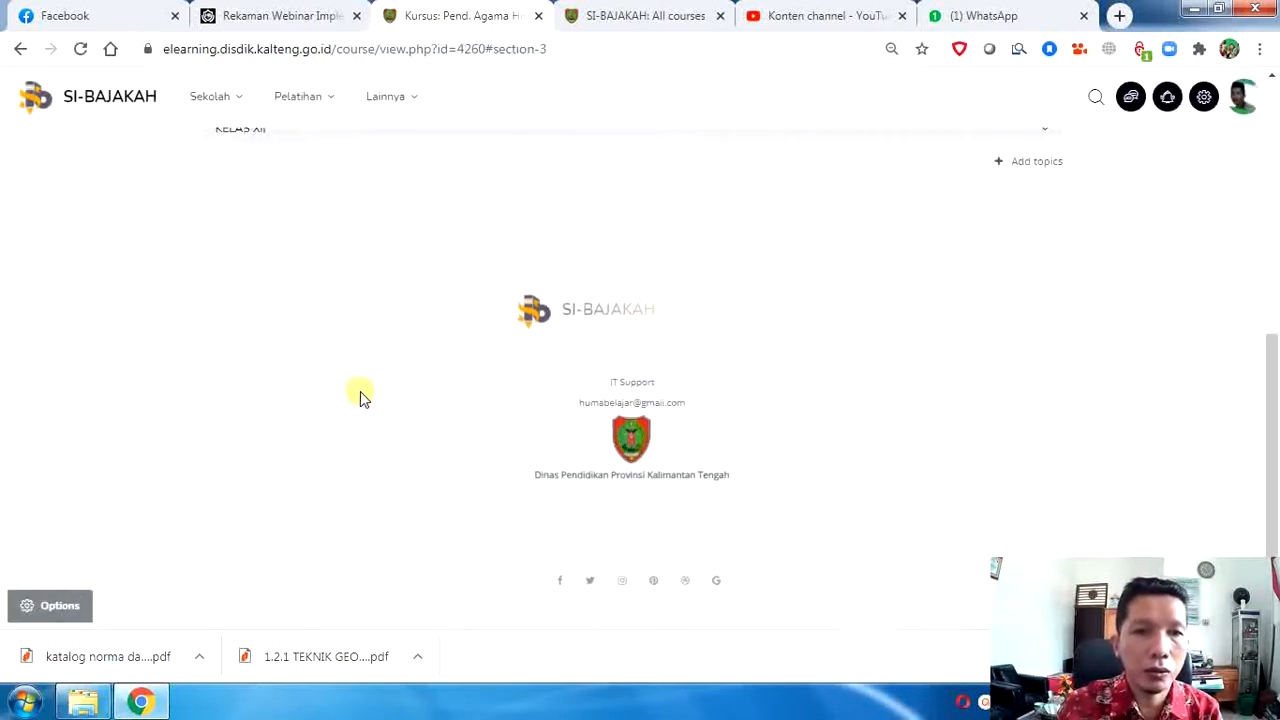
{"action": "scroll", "coordinate": [360, 396], "scroll_direction": "up", "scroll_amount": 3}
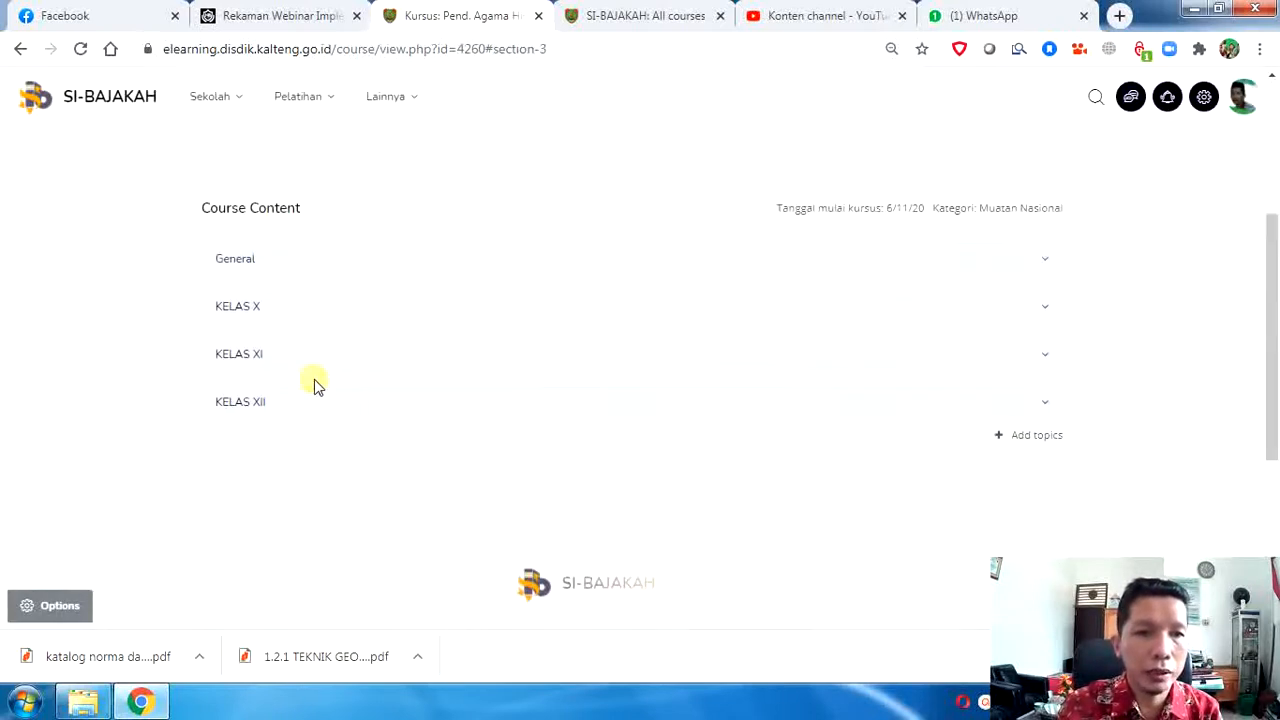
{"action": "left_click", "coordinate": [1036, 440]}
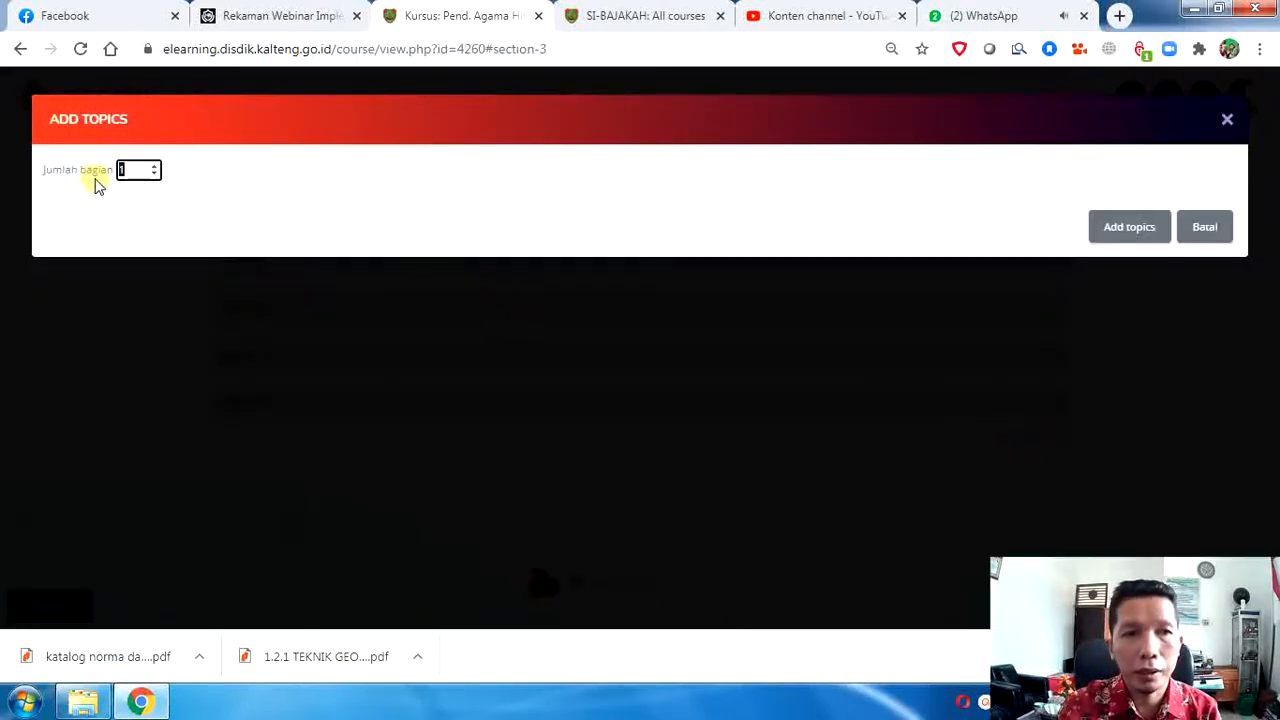
{"action": "left_click", "coordinate": [1122, 238]}
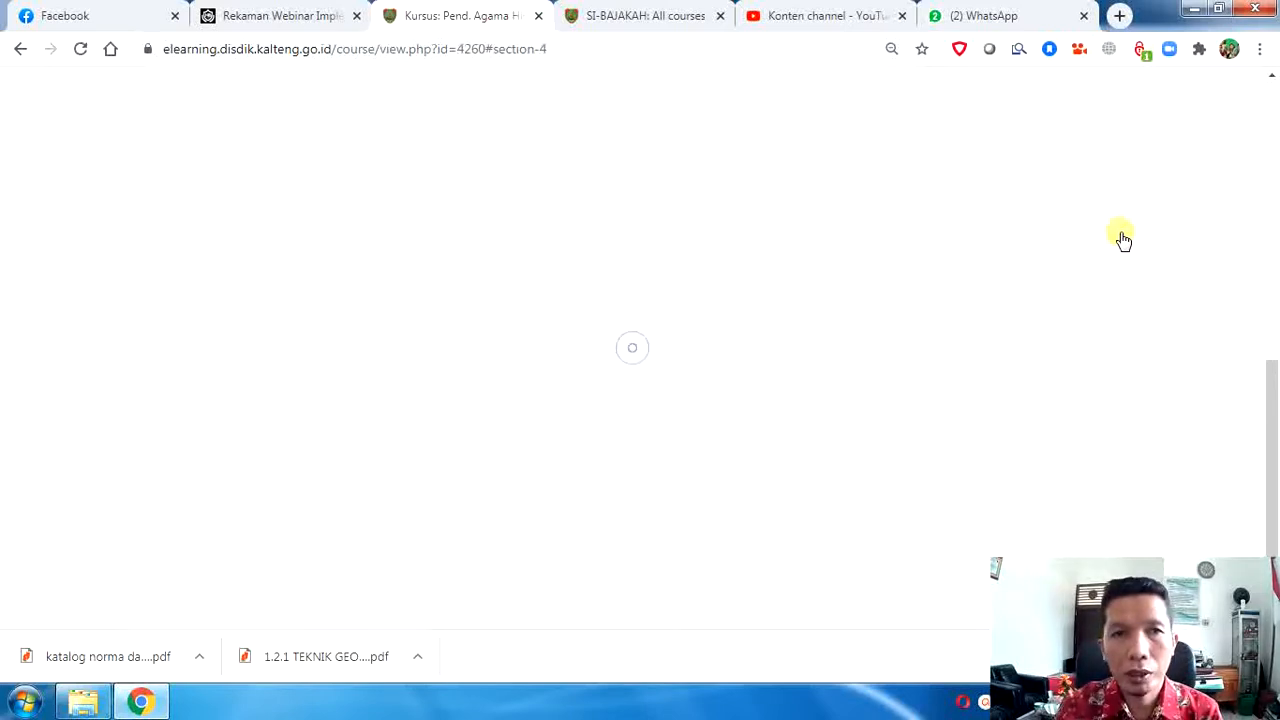
{"action": "scroll", "coordinate": [840, 332], "scroll_direction": "up", "scroll_amount": 2}
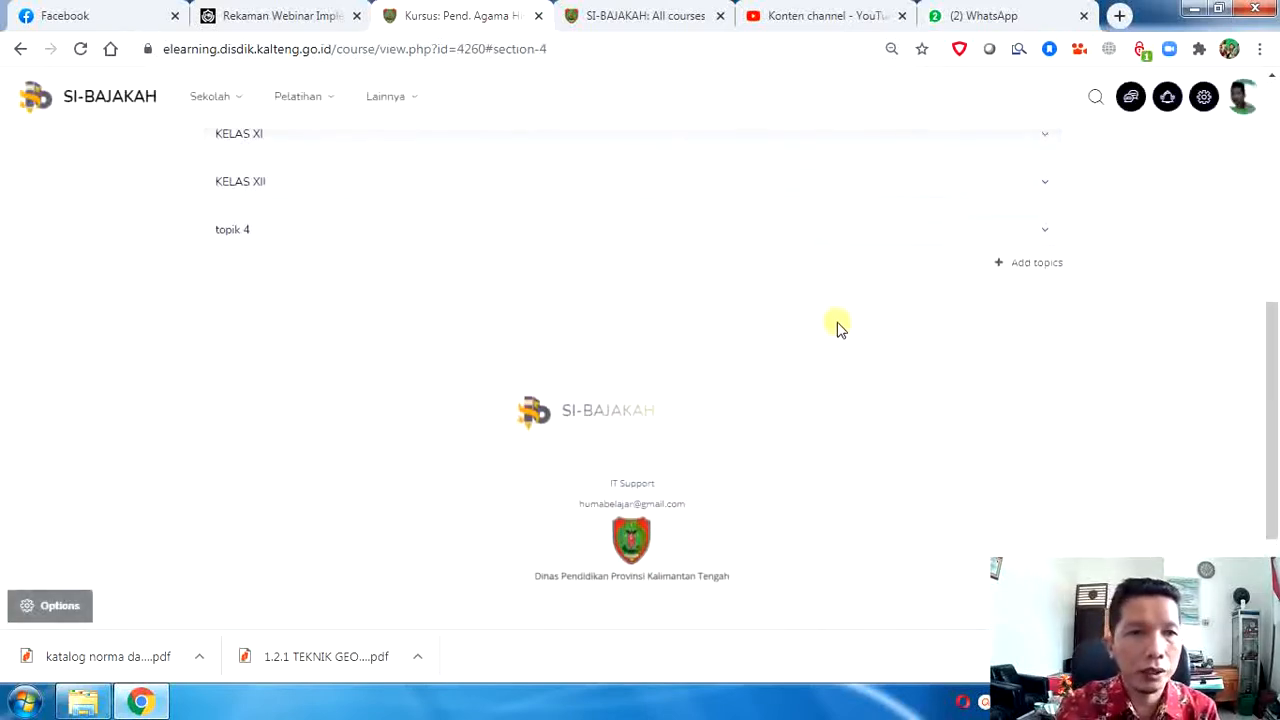
Step: Expand the new topic 4 section and rename it UJIAN SEKOLAH
{"action": "left_click", "coordinate": [249, 240]}
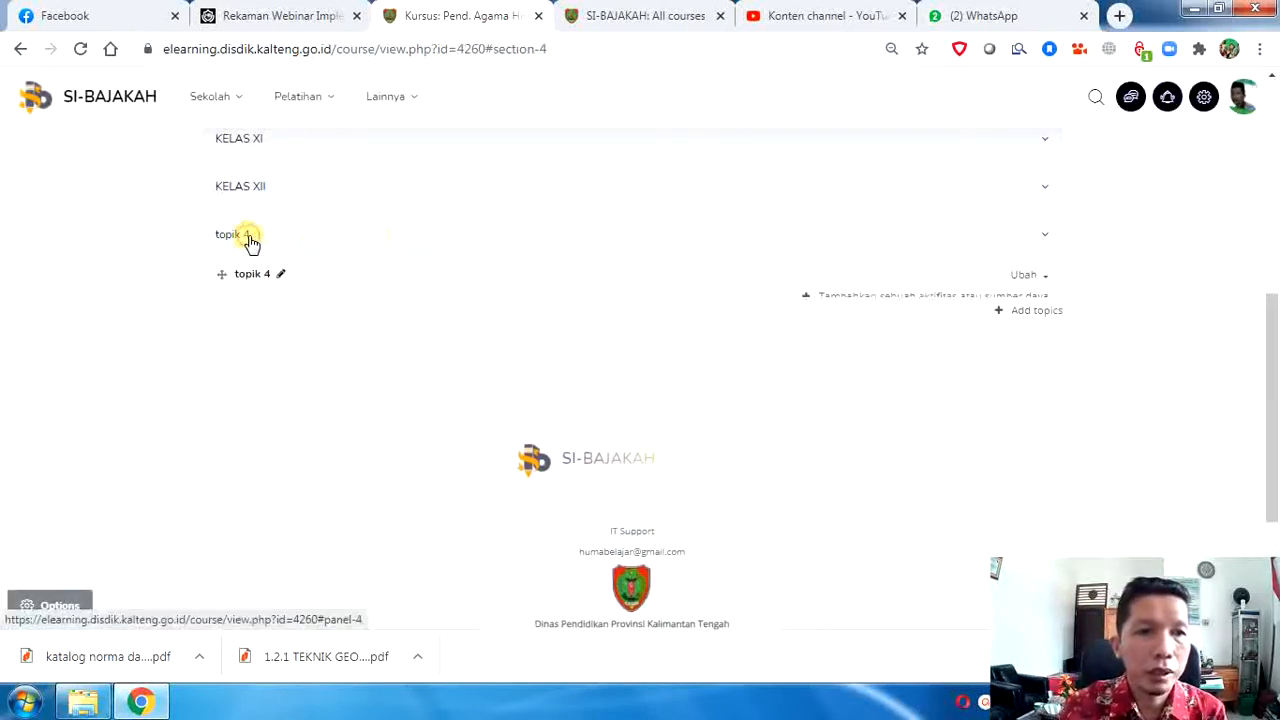
{"action": "left_click", "coordinate": [280, 274]}
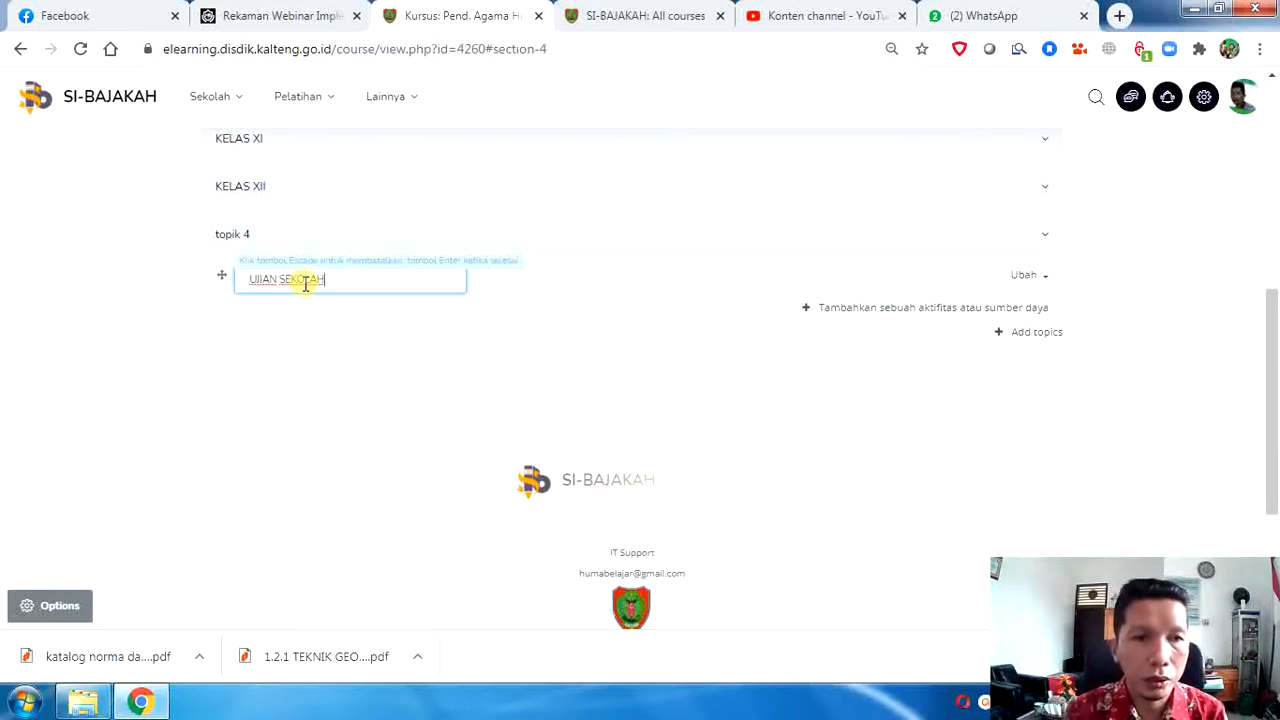
{"action": "key", "text": "Escape"}
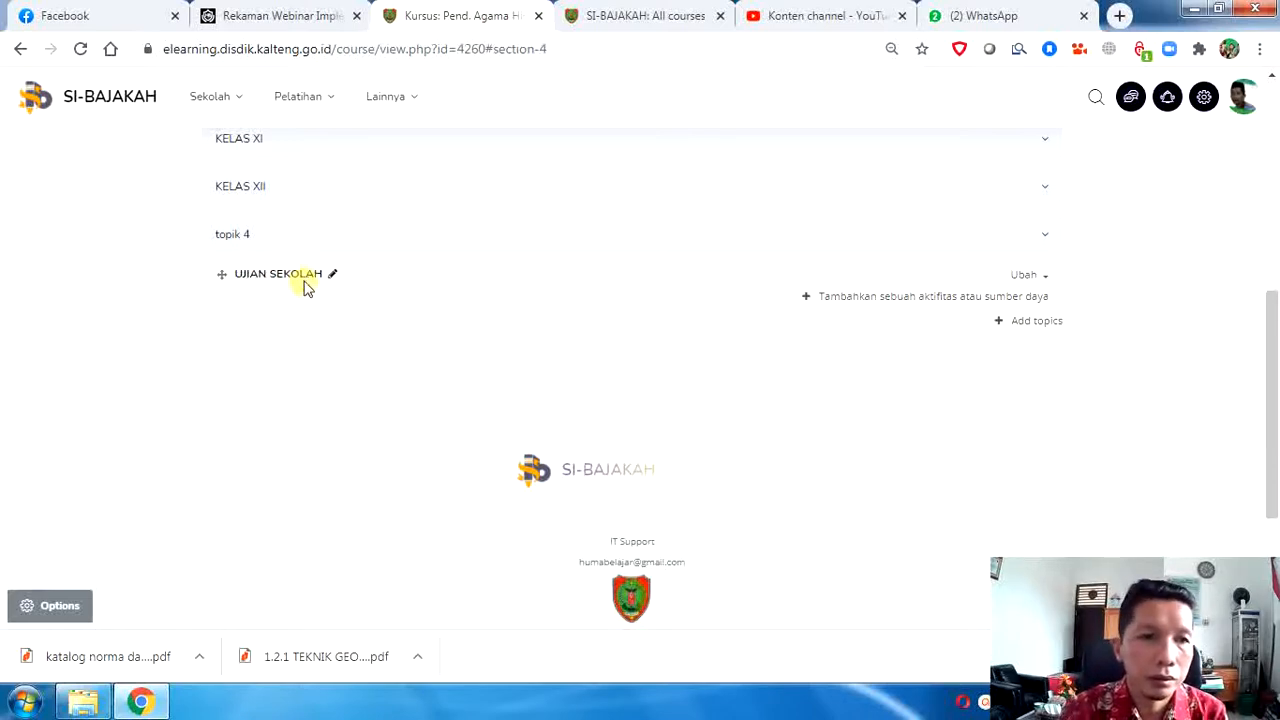
Step: Open the UJIAN SEKOLAH topic's settings, review its name, description and access restriction fields, and save the form
{"action": "left_click", "coordinate": [232, 246]}
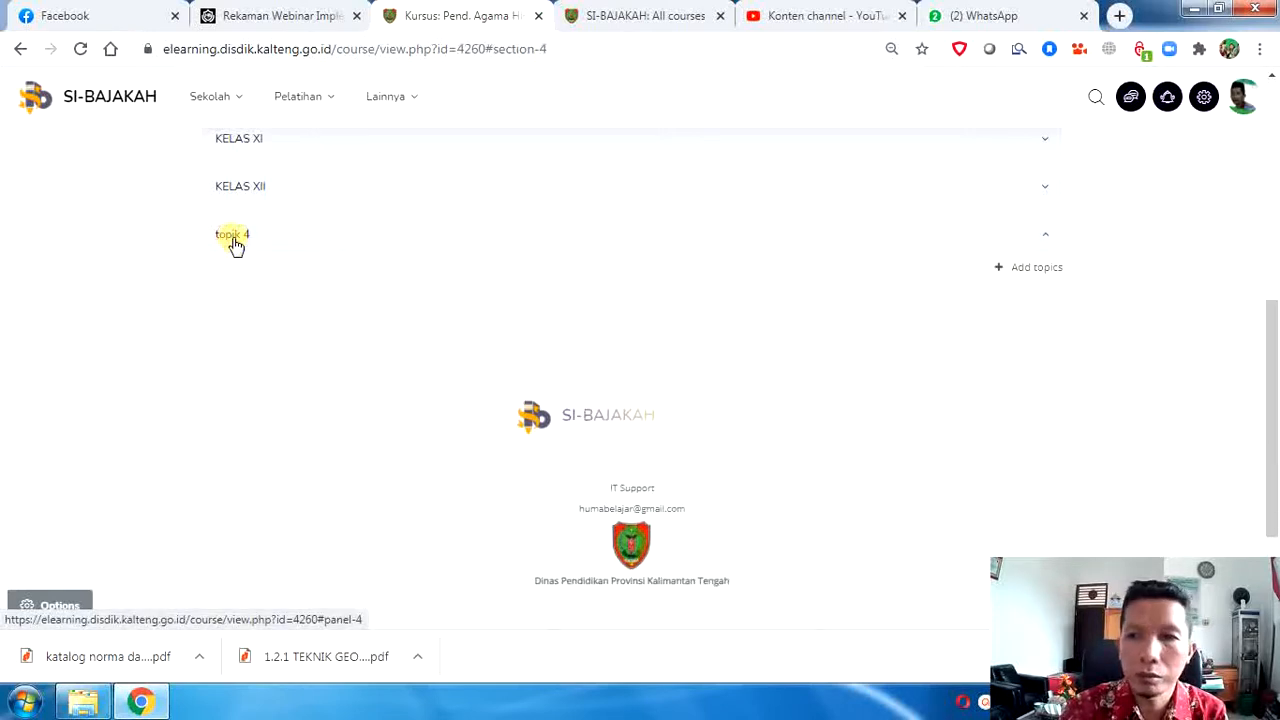
{"action": "left_click", "coordinate": [232, 246]}
{"action": "left_click", "coordinate": [1043, 277]}
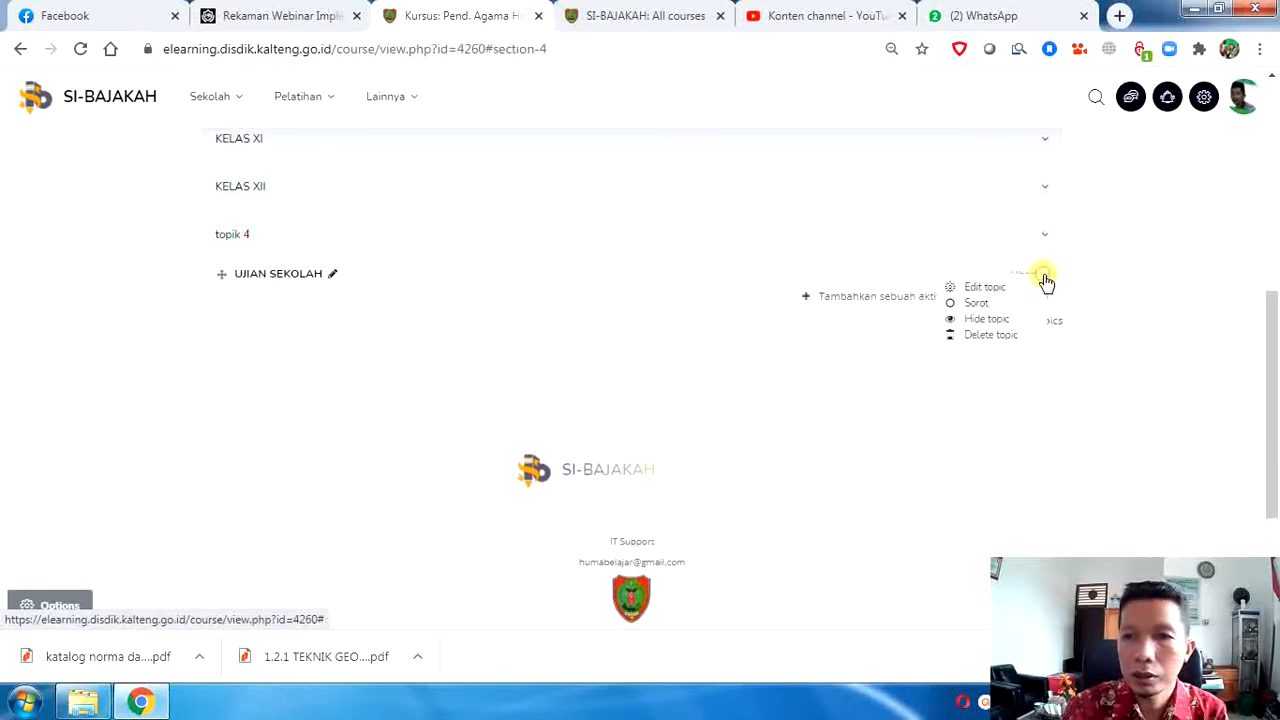
{"action": "left_click", "coordinate": [995, 288]}
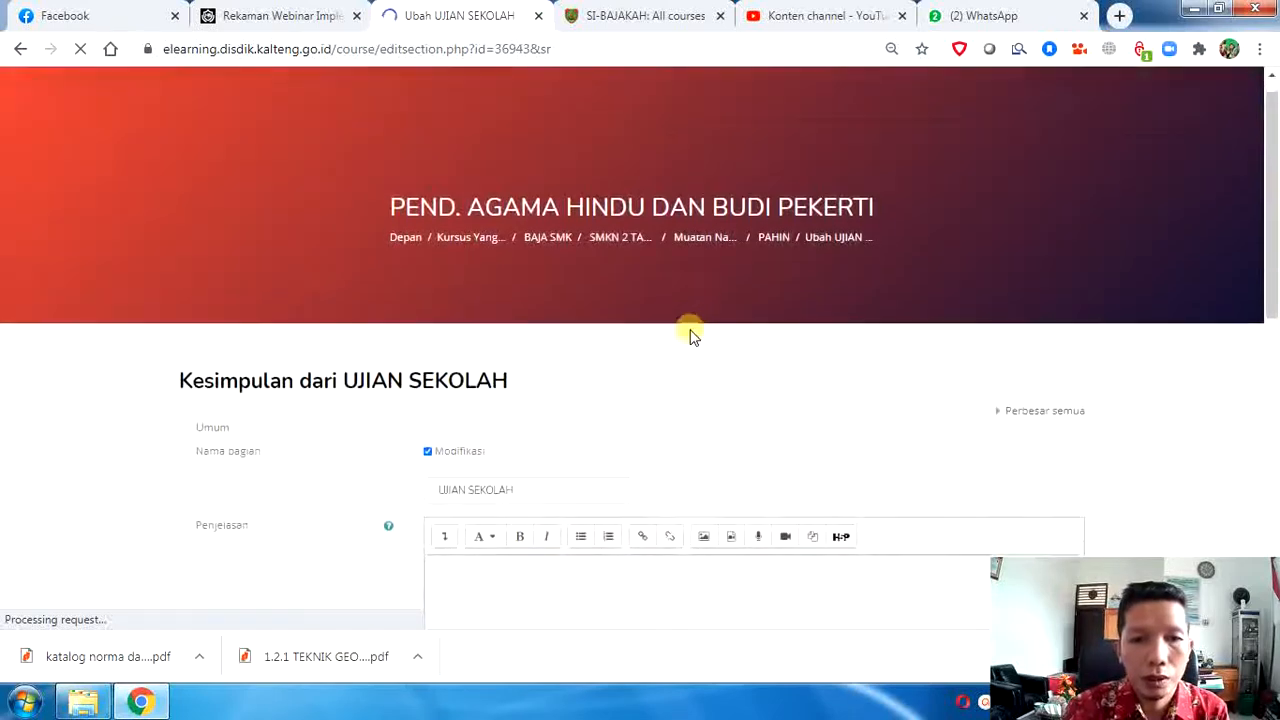
{"action": "scroll", "coordinate": [690, 335], "scroll_direction": "down", "scroll_amount": 2}
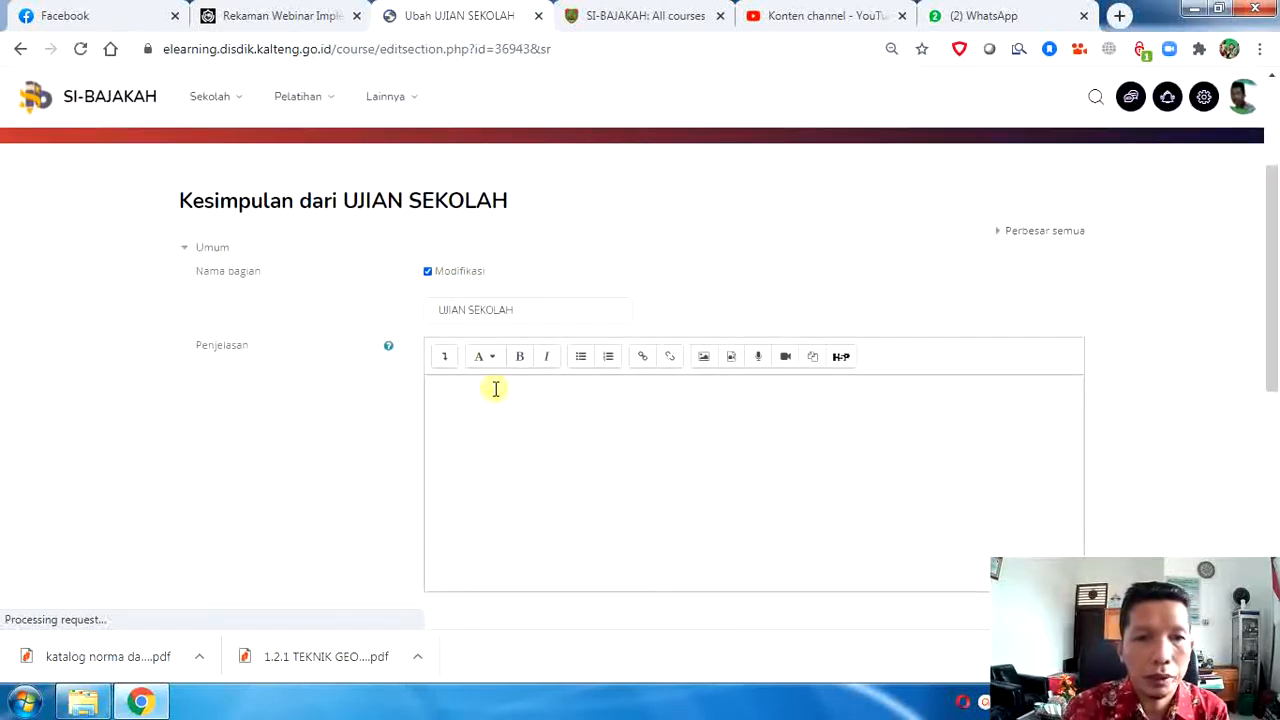
{"action": "scroll", "coordinate": [431, 337], "scroll_direction": "down", "scroll_amount": 3}
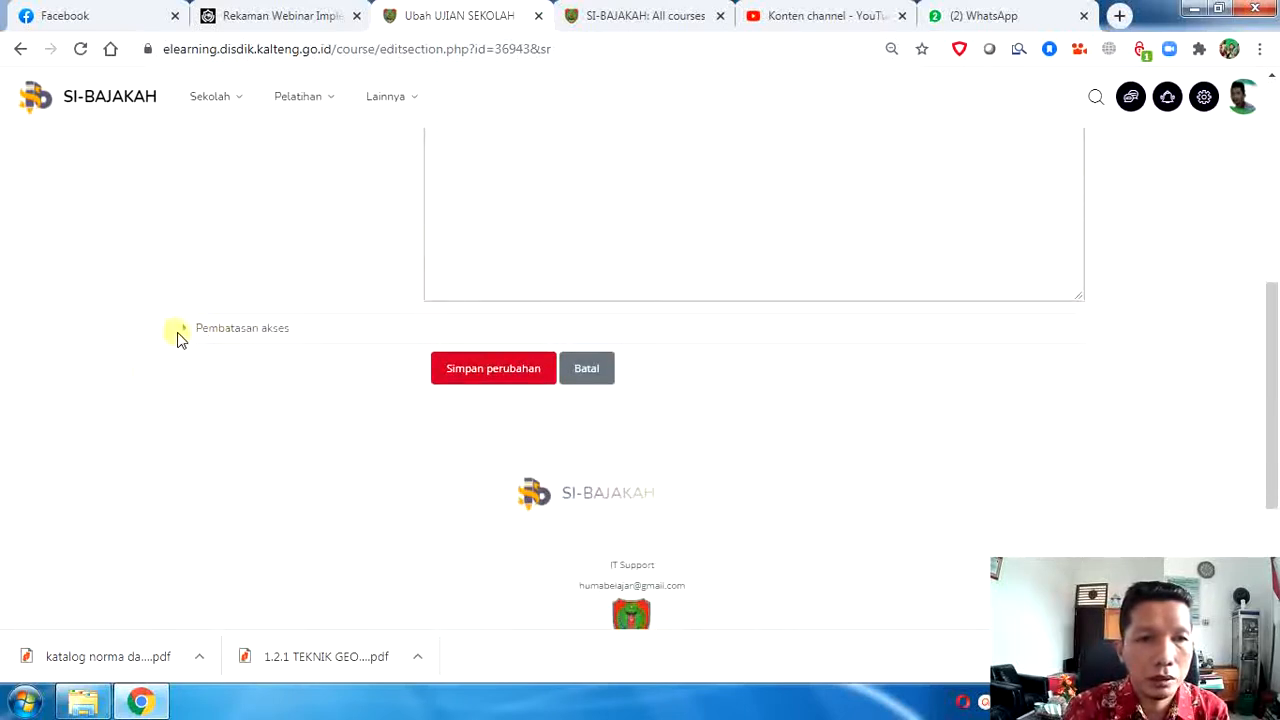
{"action": "scroll", "coordinate": [190, 350], "scroll_direction": "up", "scroll_amount": 5}
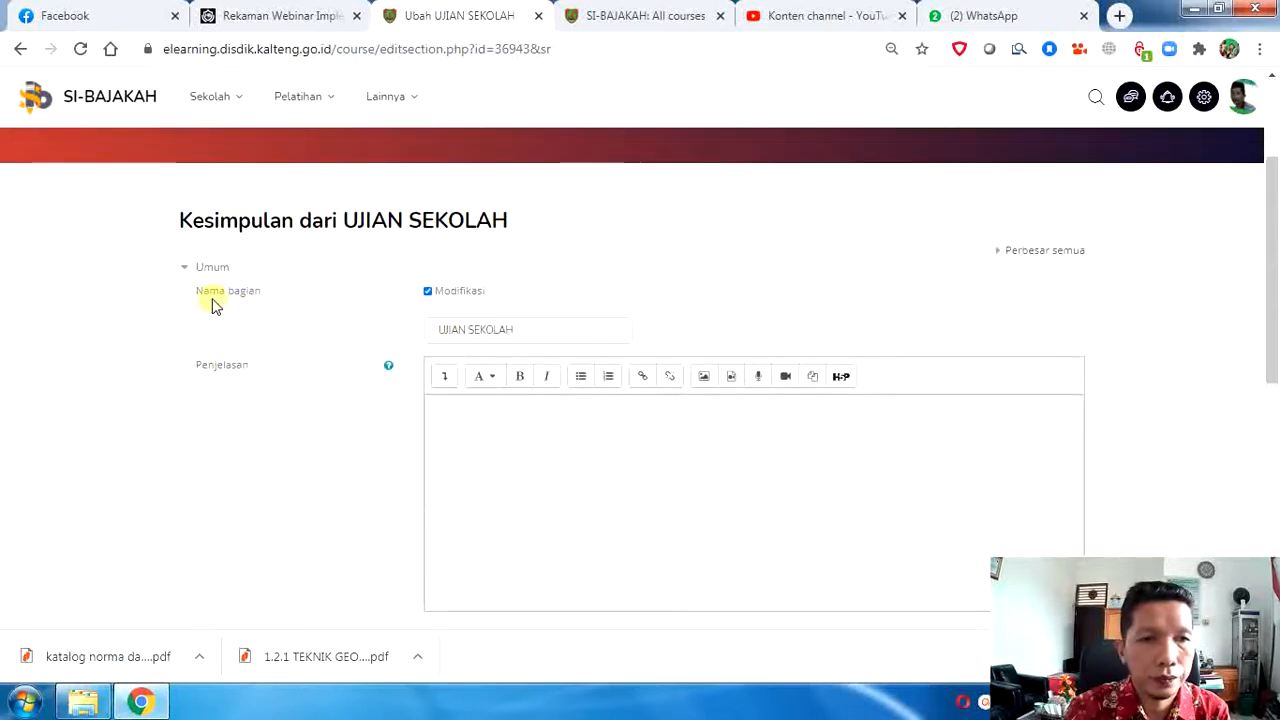
{"action": "scroll", "coordinate": [487, 578], "scroll_direction": "down", "scroll_amount": 3}
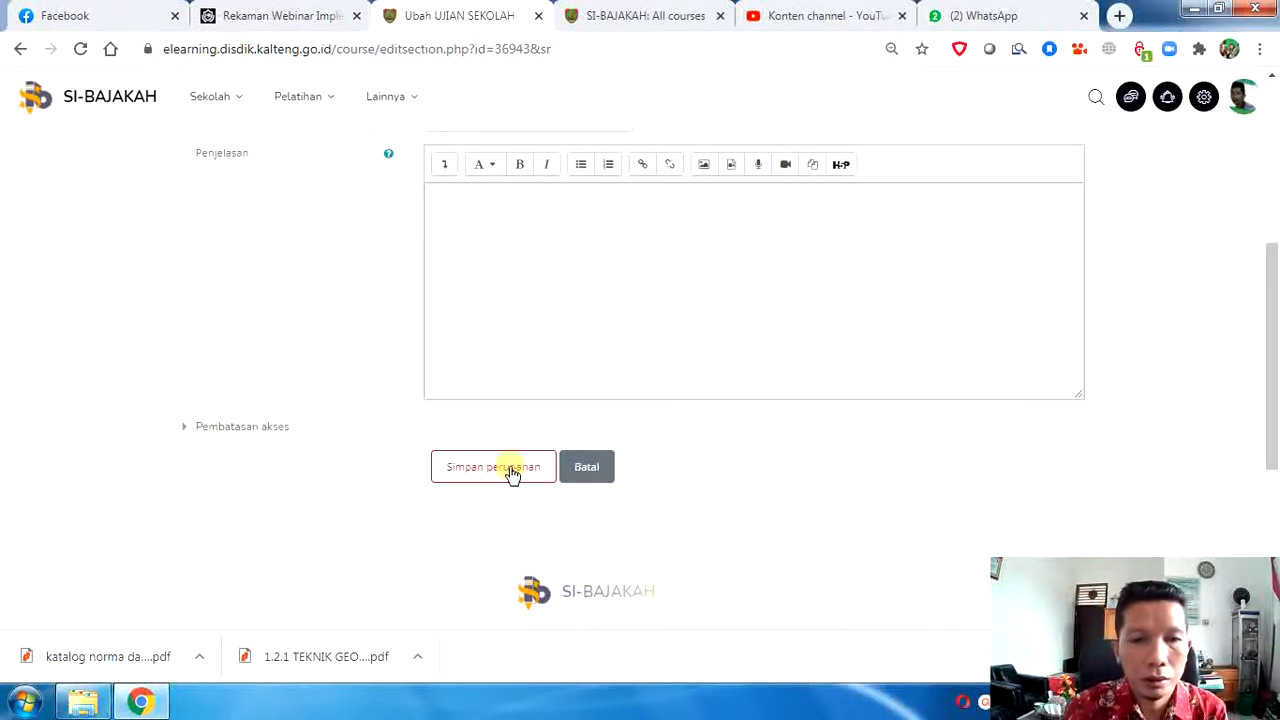
{"action": "left_click", "coordinate": [508, 474]}
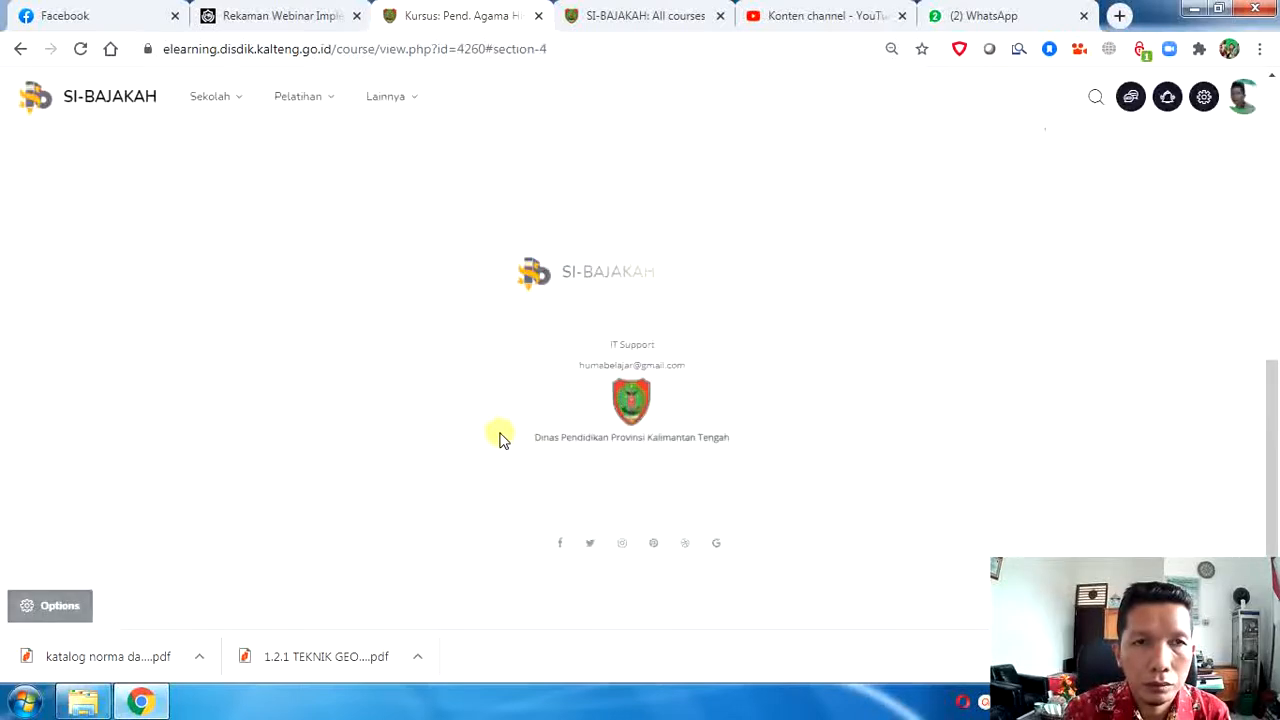
Step: Rename the UJIAN SEKOLAH topic to UJIAN SEKOLAH TAHUN PEMBELAJARAN 2020-2021 and reload the course page
{"action": "scroll", "coordinate": [503, 445], "scroll_direction": "up", "scroll_amount": 3}
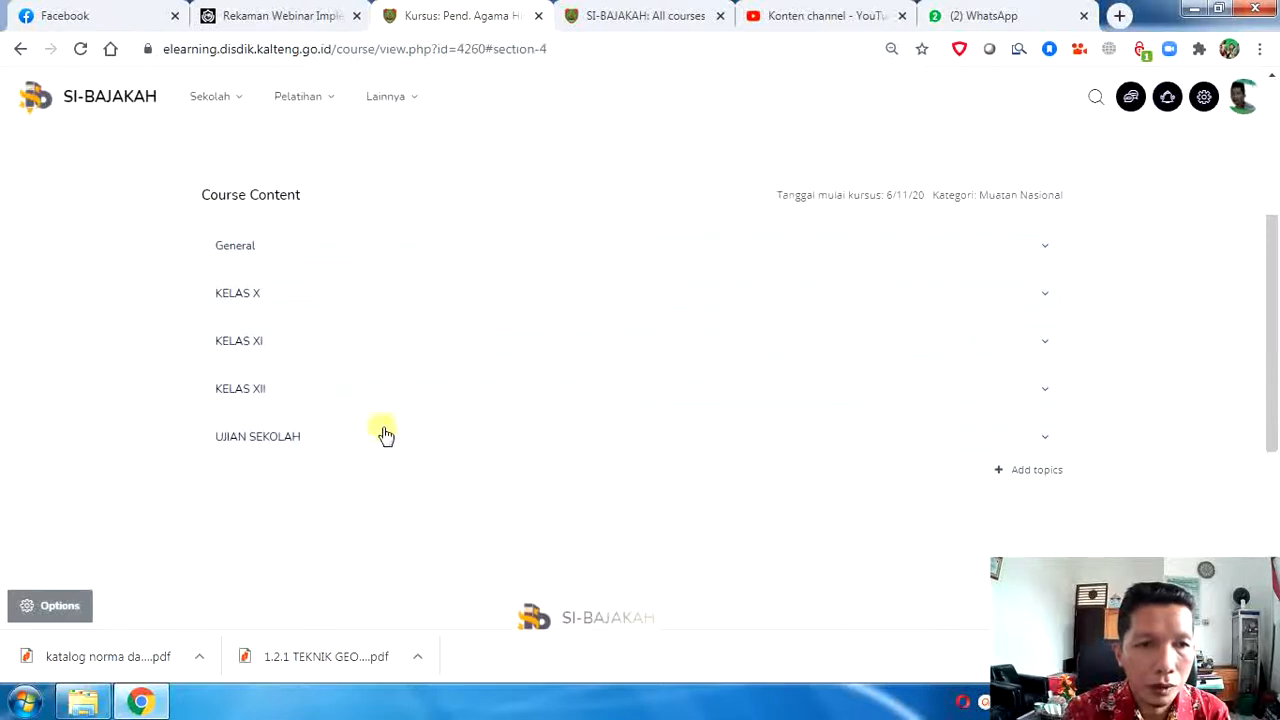
{"action": "left_click", "coordinate": [248, 443]}
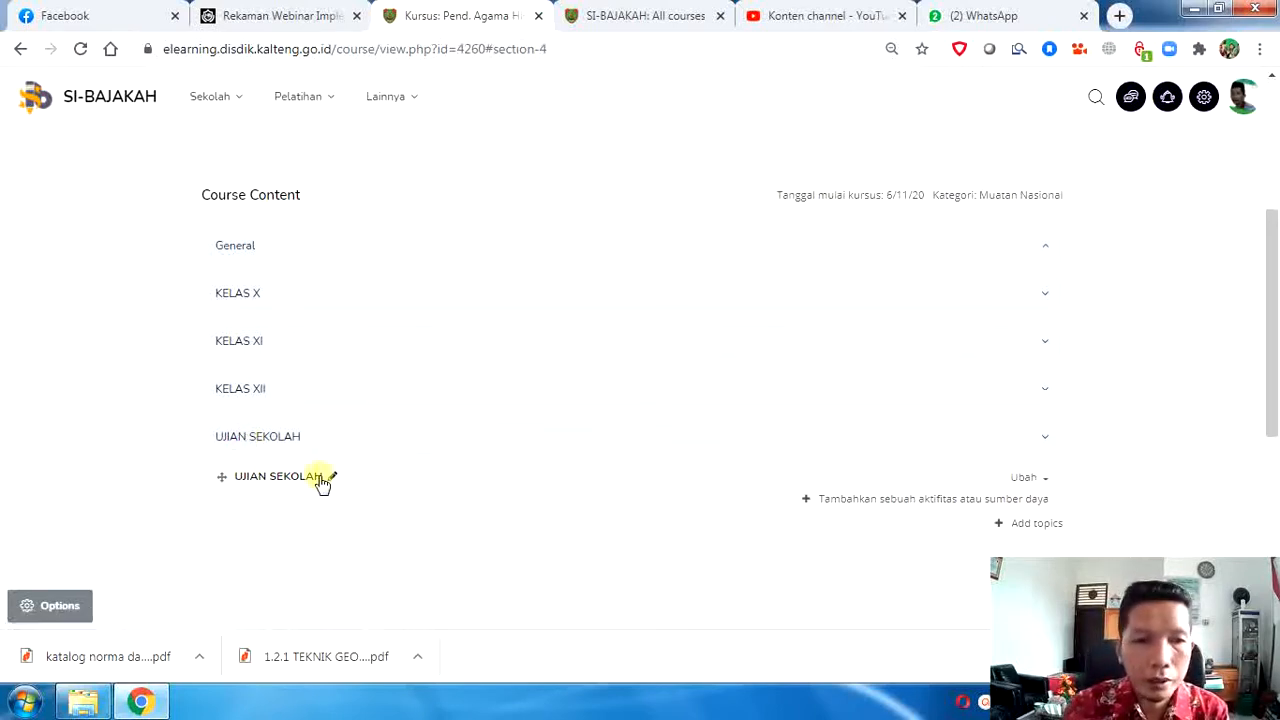
{"action": "scroll", "coordinate": [326, 516], "scroll_direction": "down", "scroll_amount": 2}
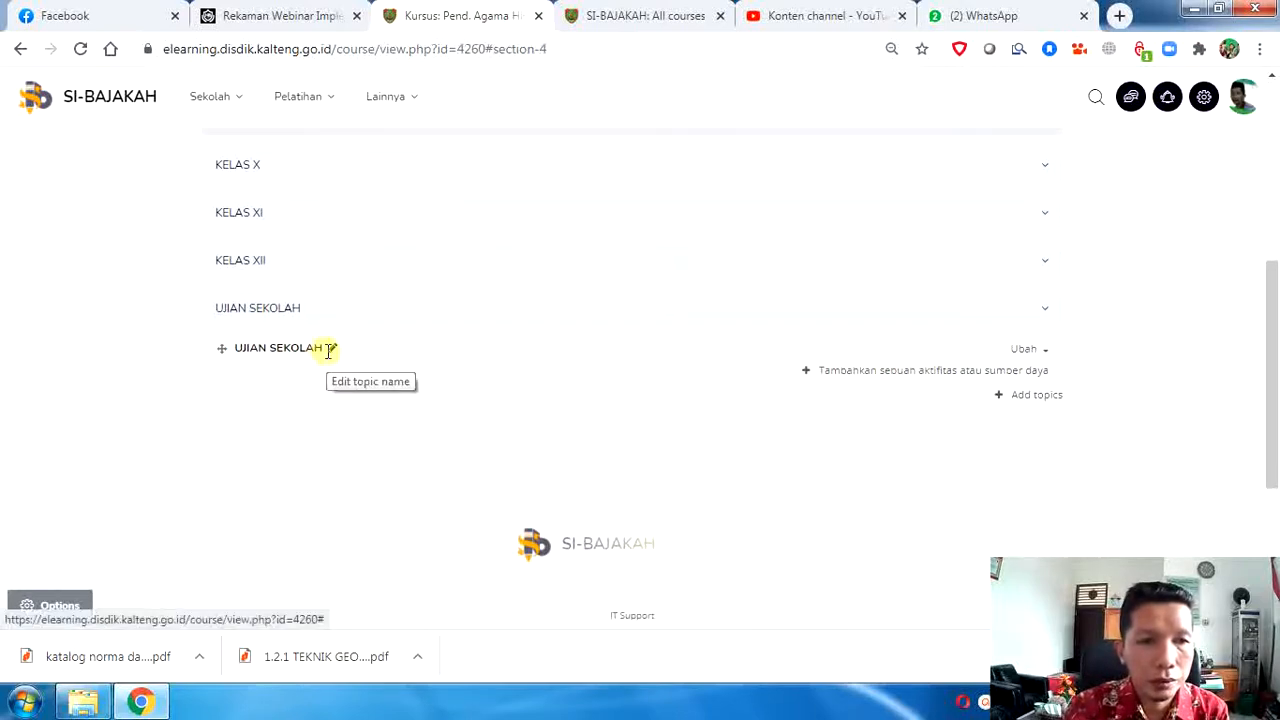
{"action": "left_click", "coordinate": [329, 350]}
{"action": "left_click", "coordinate": [331, 352]}
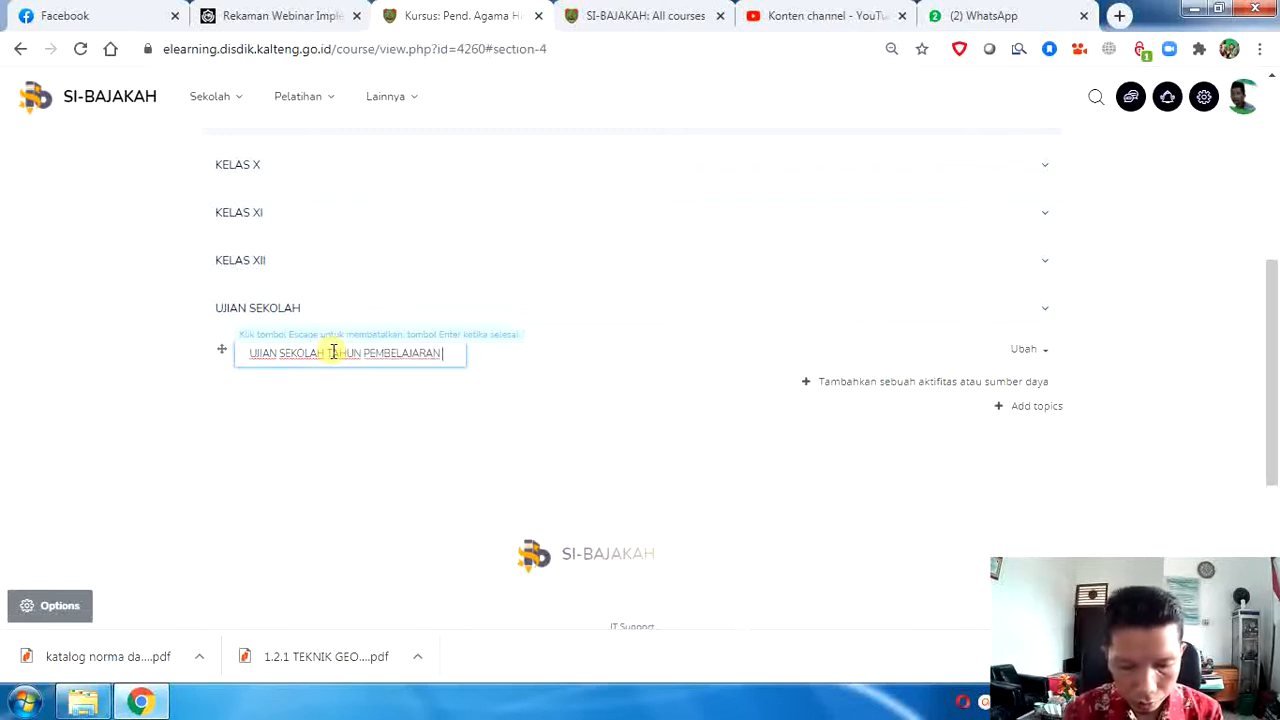
{"action": "type", "text": "2020"}
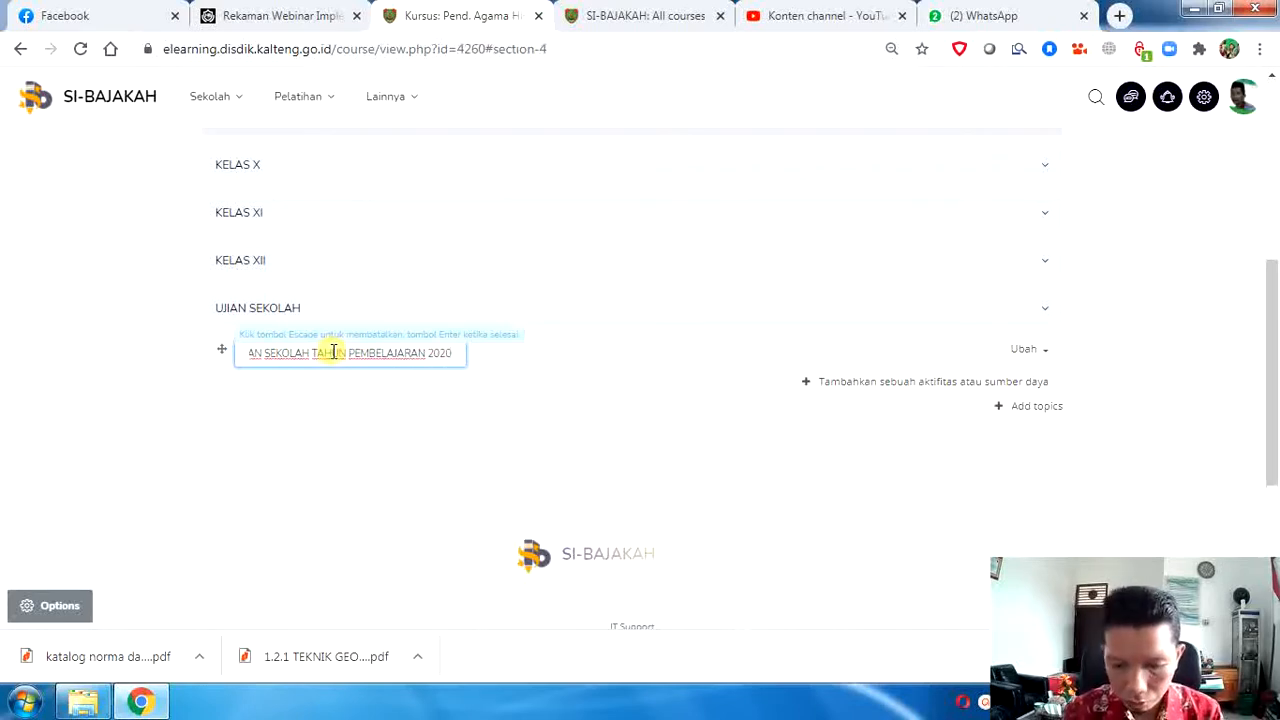
{"action": "type", "text": "-2021"}
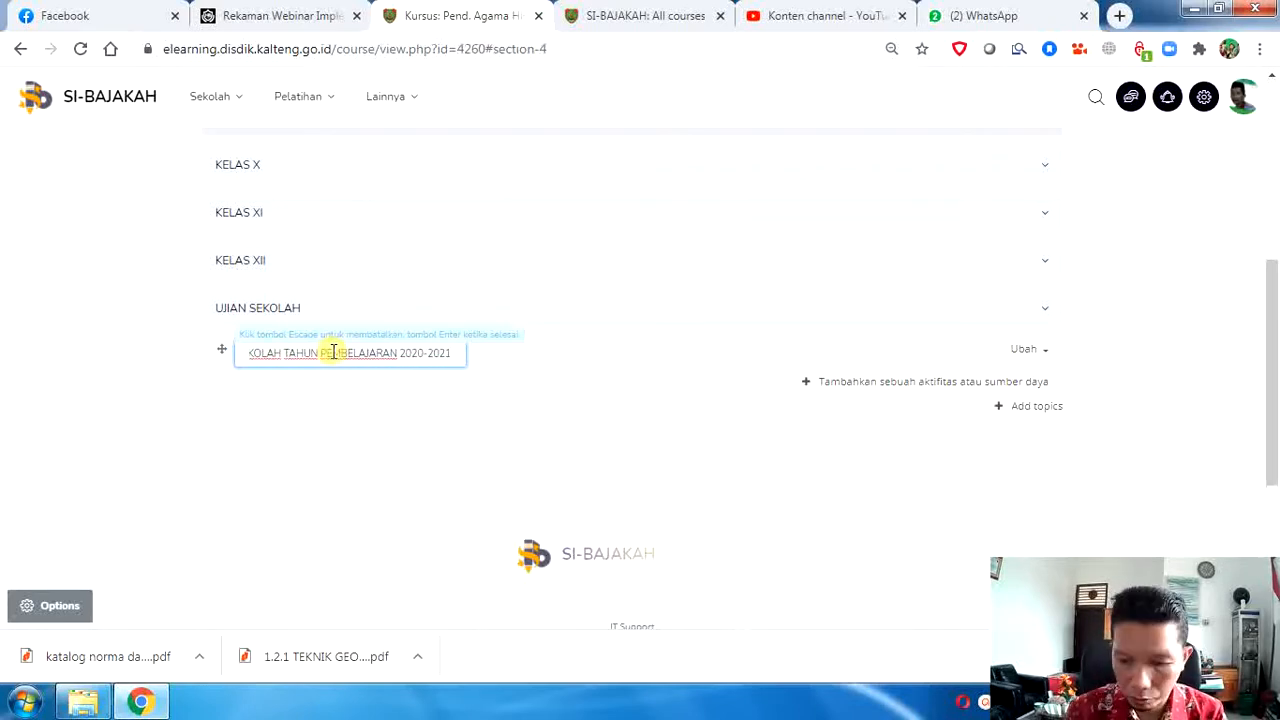
{"action": "key", "text": "Return"}
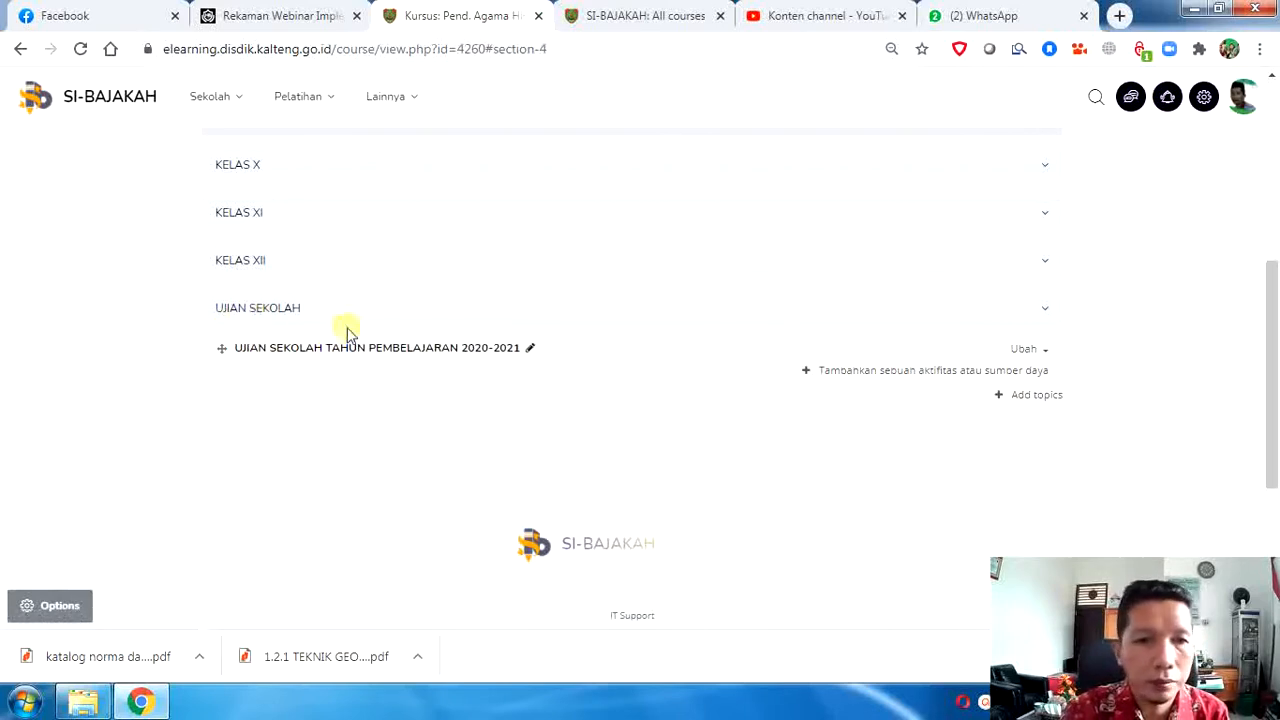
{"action": "left_click", "coordinate": [80, 49]}
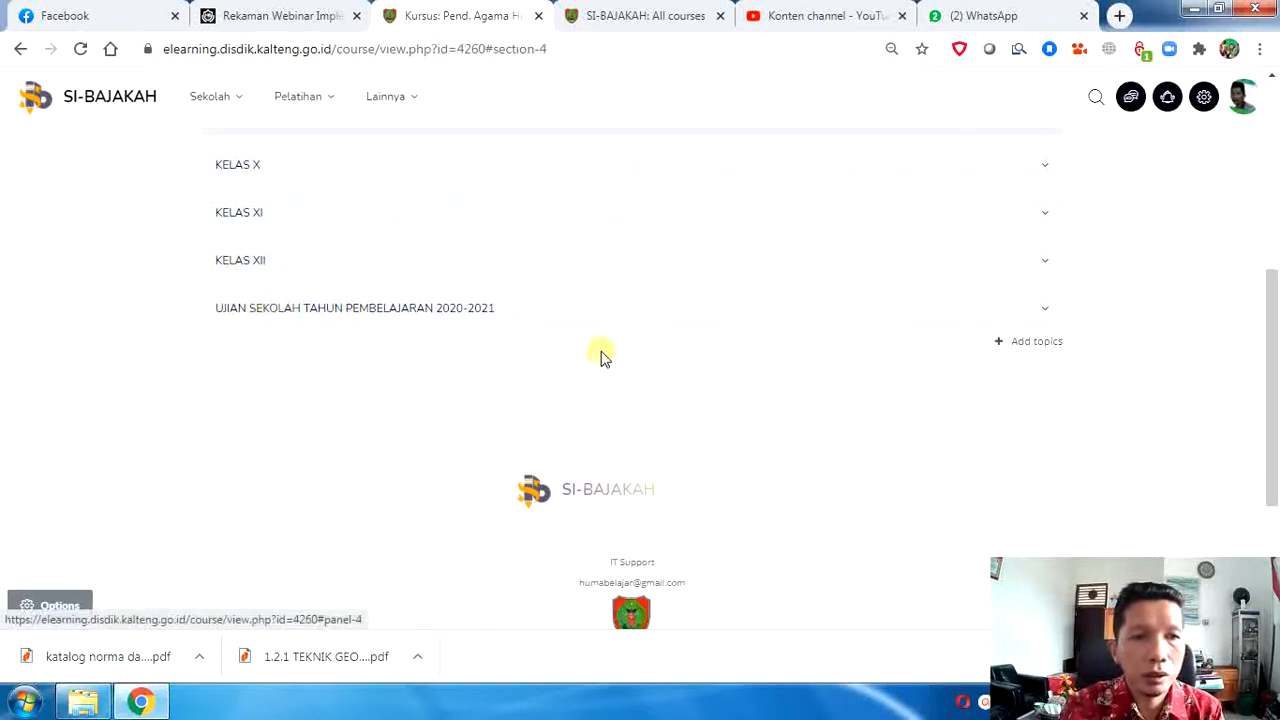
Step: Expand the UJIAN SEKOLAH TAHUN PEMBELAJARAN 2020-2021 topic in the course content
{"action": "scroll", "coordinate": [337, 300], "scroll_direction": "up", "scroll_amount": 1}
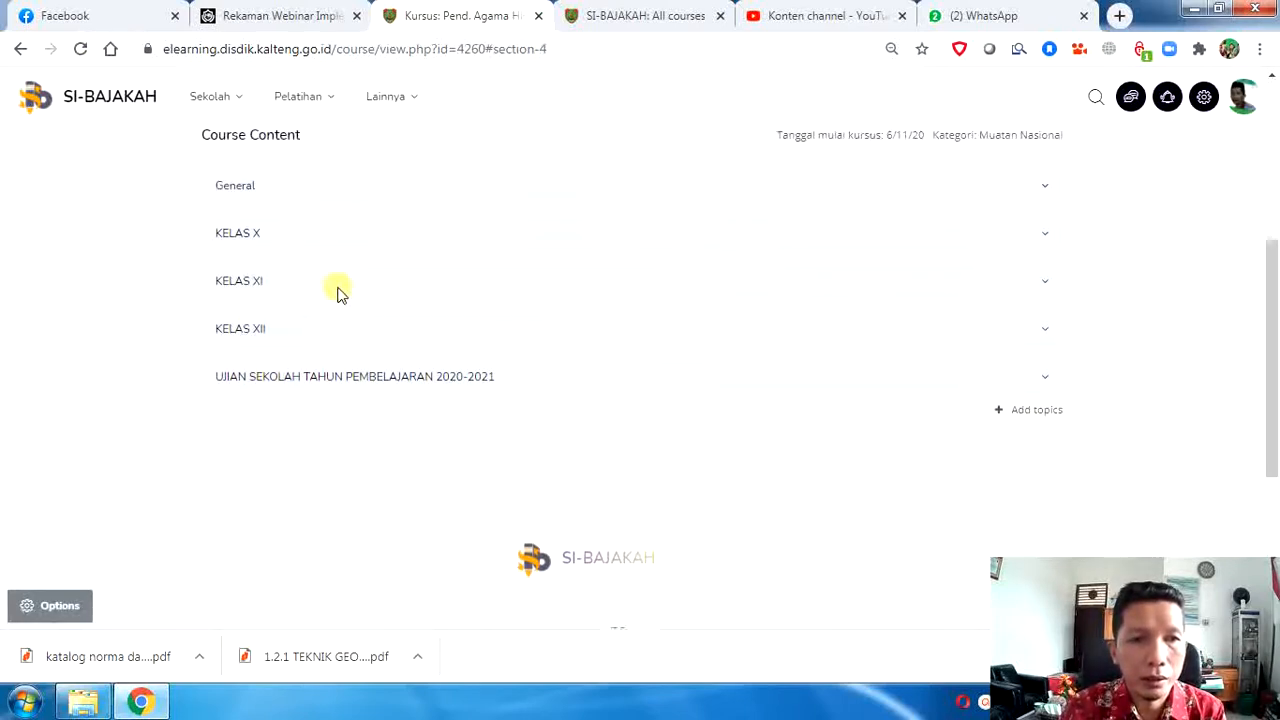
{"action": "scroll", "coordinate": [337, 318], "scroll_direction": "down", "scroll_amount": 1}
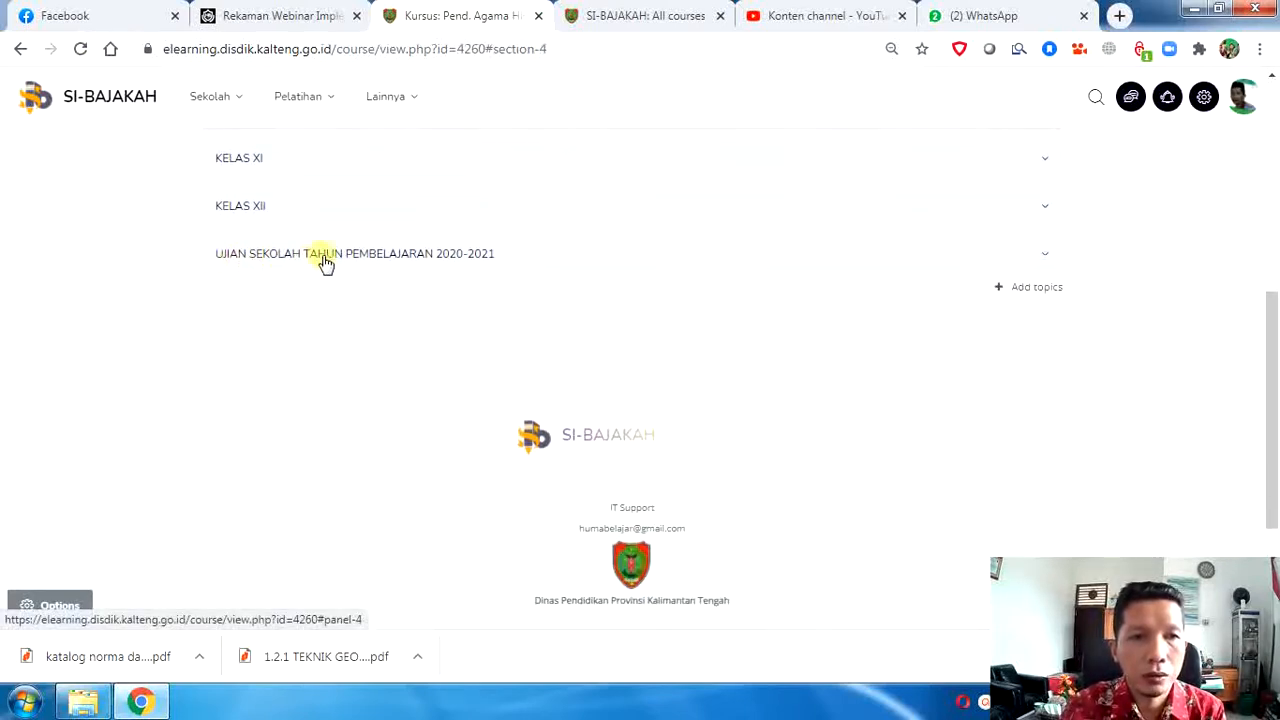
{"action": "left_click", "coordinate": [490, 260]}
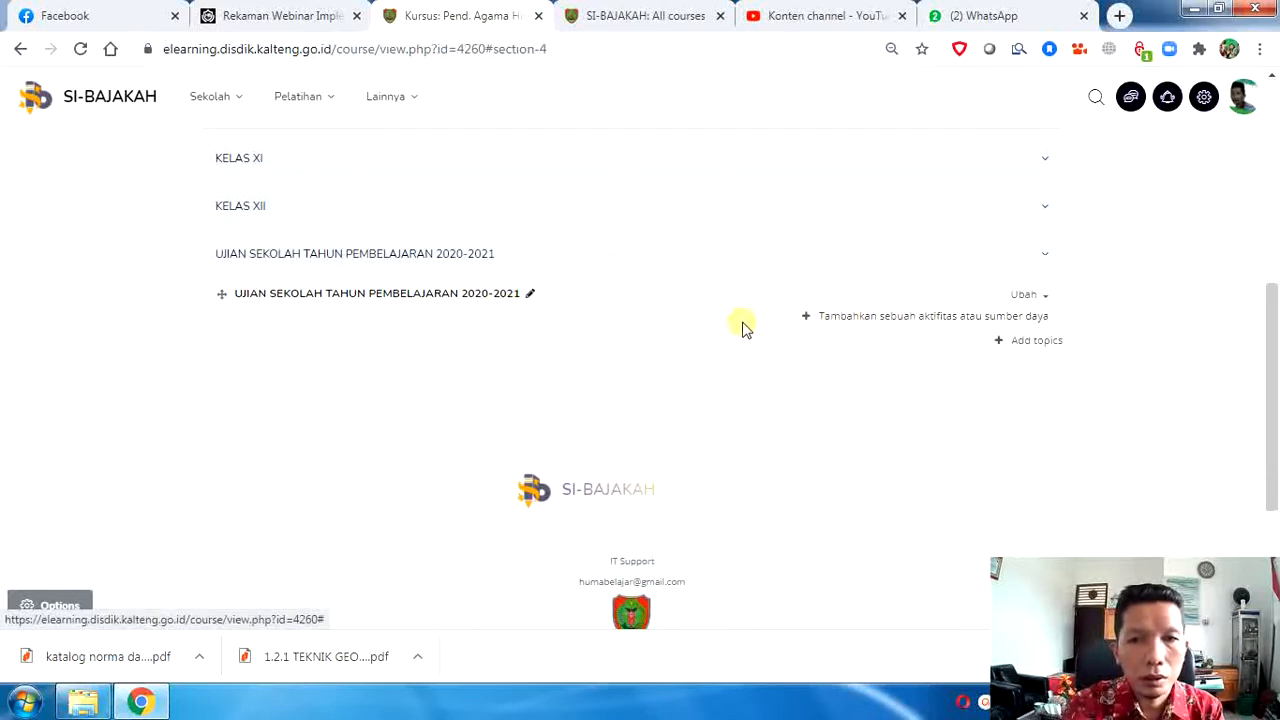
{"action": "left_click", "coordinate": [845, 318]}
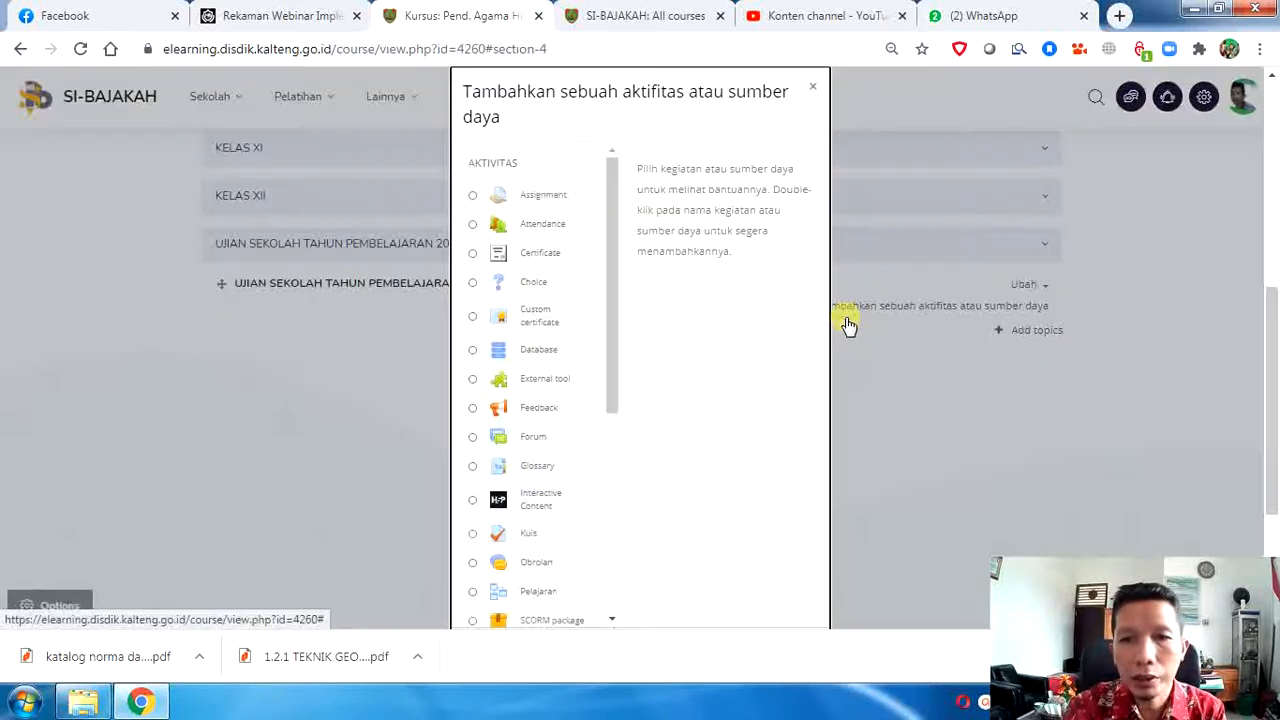
{"action": "left_click_drag", "start_coordinate": [615, 287], "coordinate": [607, 323]}
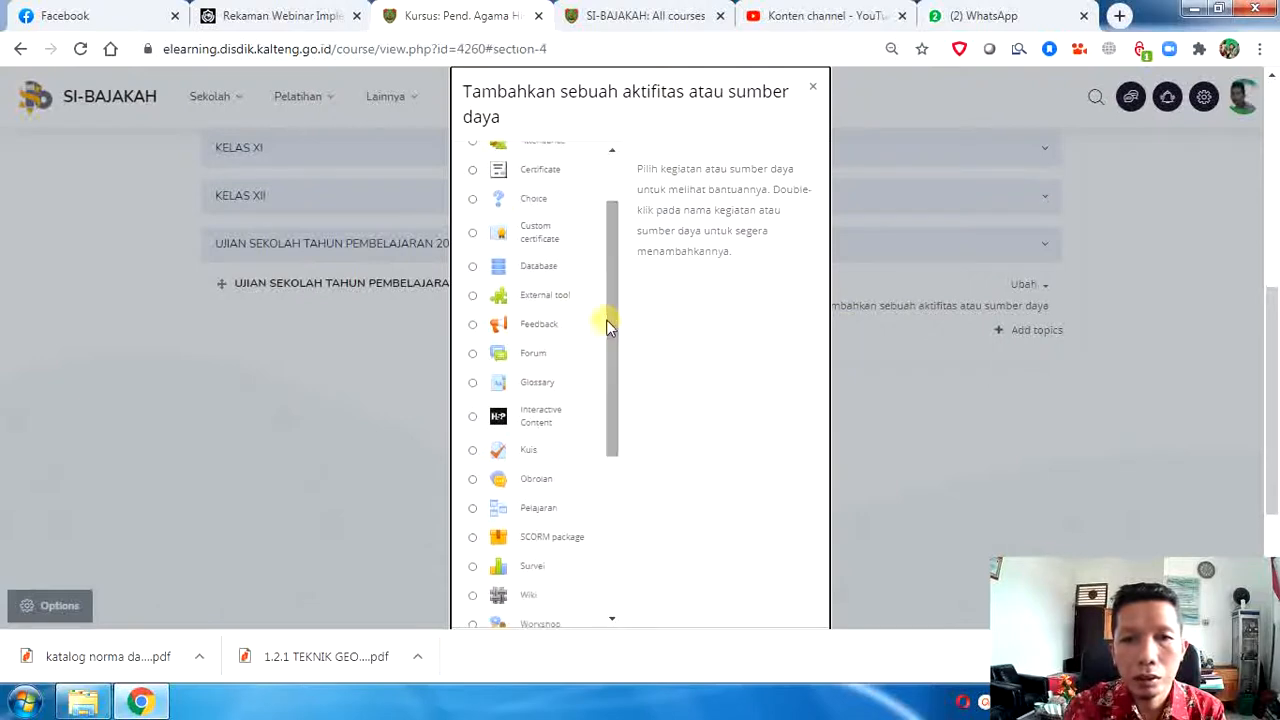
{"action": "left_click", "coordinate": [813, 87]}
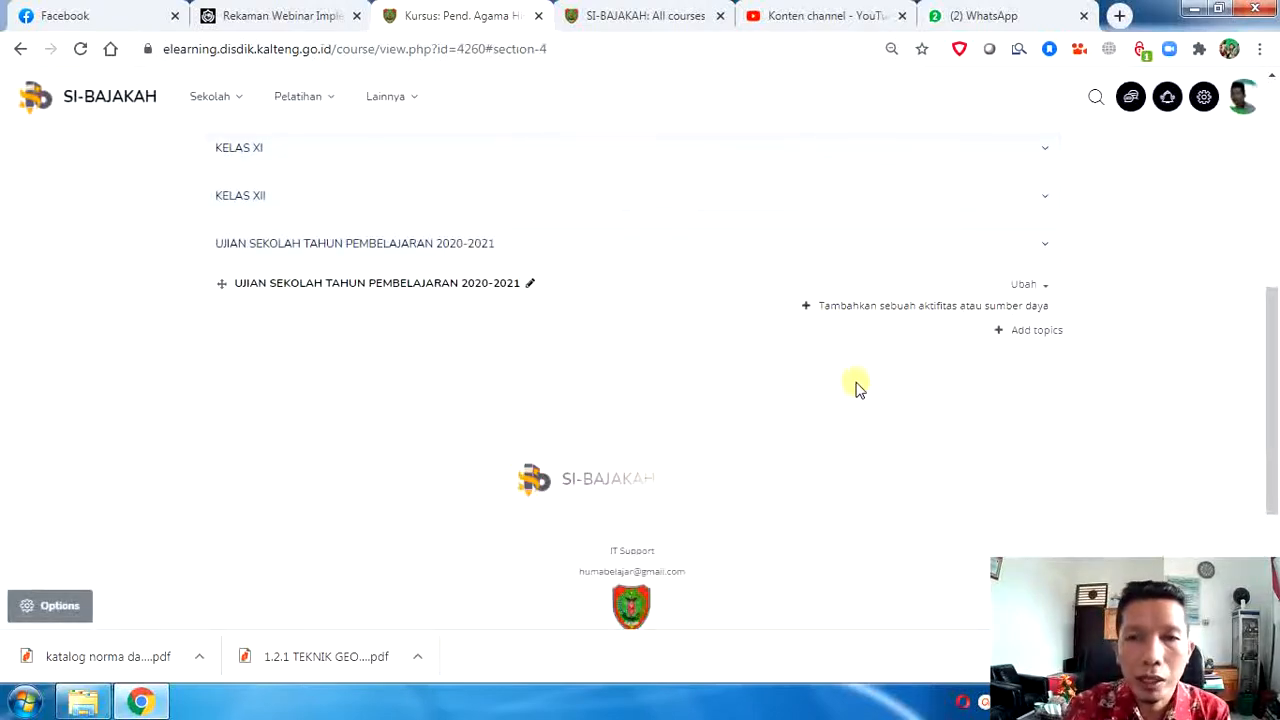
{"action": "left_click", "coordinate": [860, 314]}
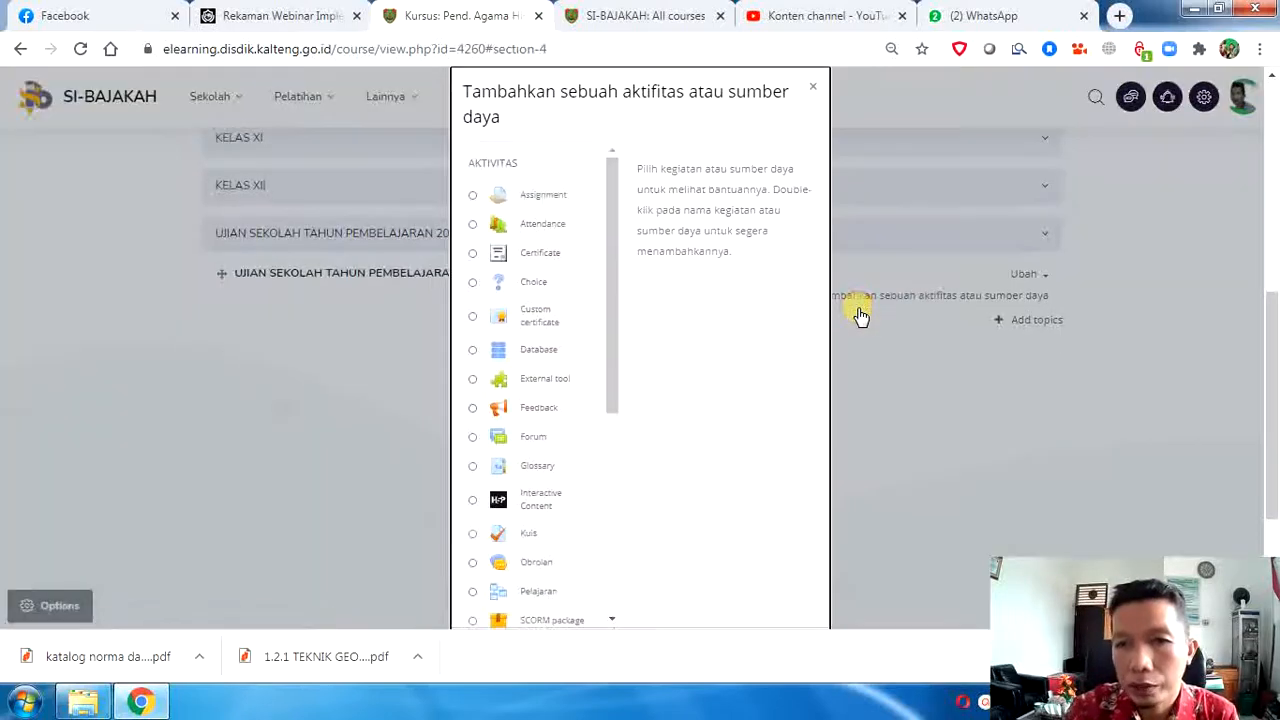
{"action": "left_click", "coordinate": [814, 88]}
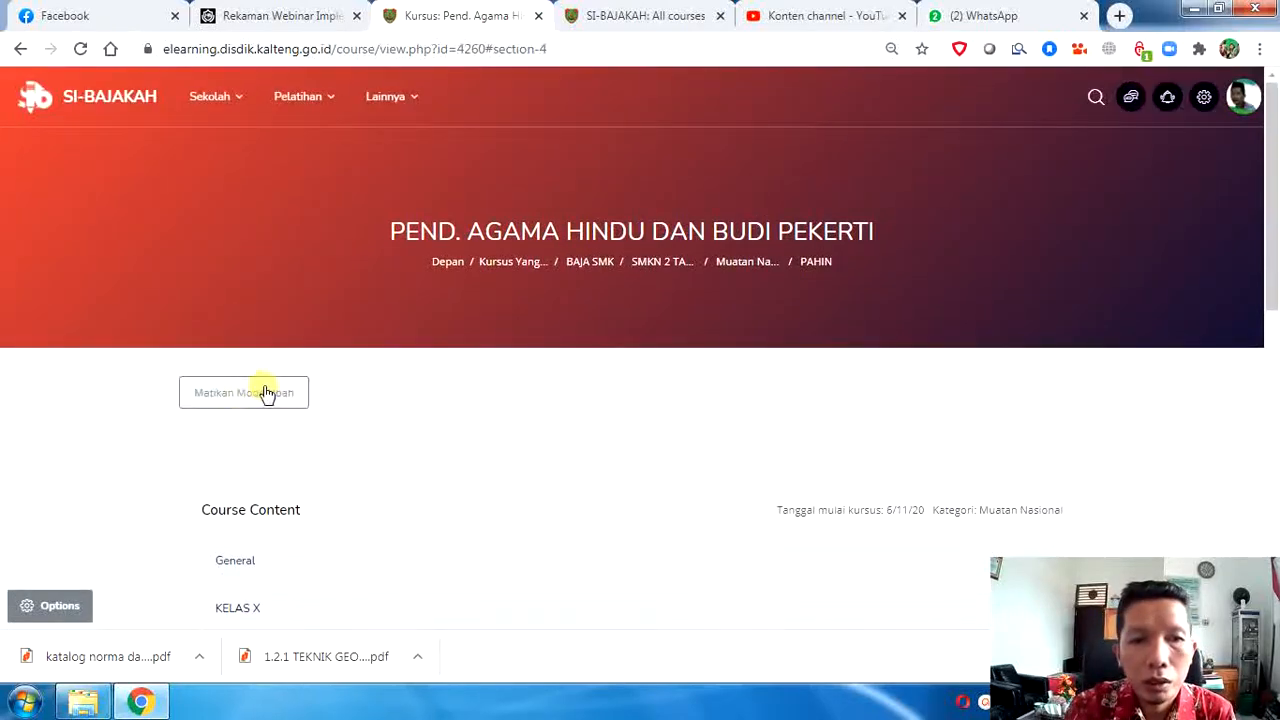
Step: Add a Kuis activity to the UJIAN SEKOLAH TAHUN PEMBELAJARAN 2020-2021 topic
{"action": "scroll", "coordinate": [634, 466], "scroll_direction": "down", "scroll_amount": 3}
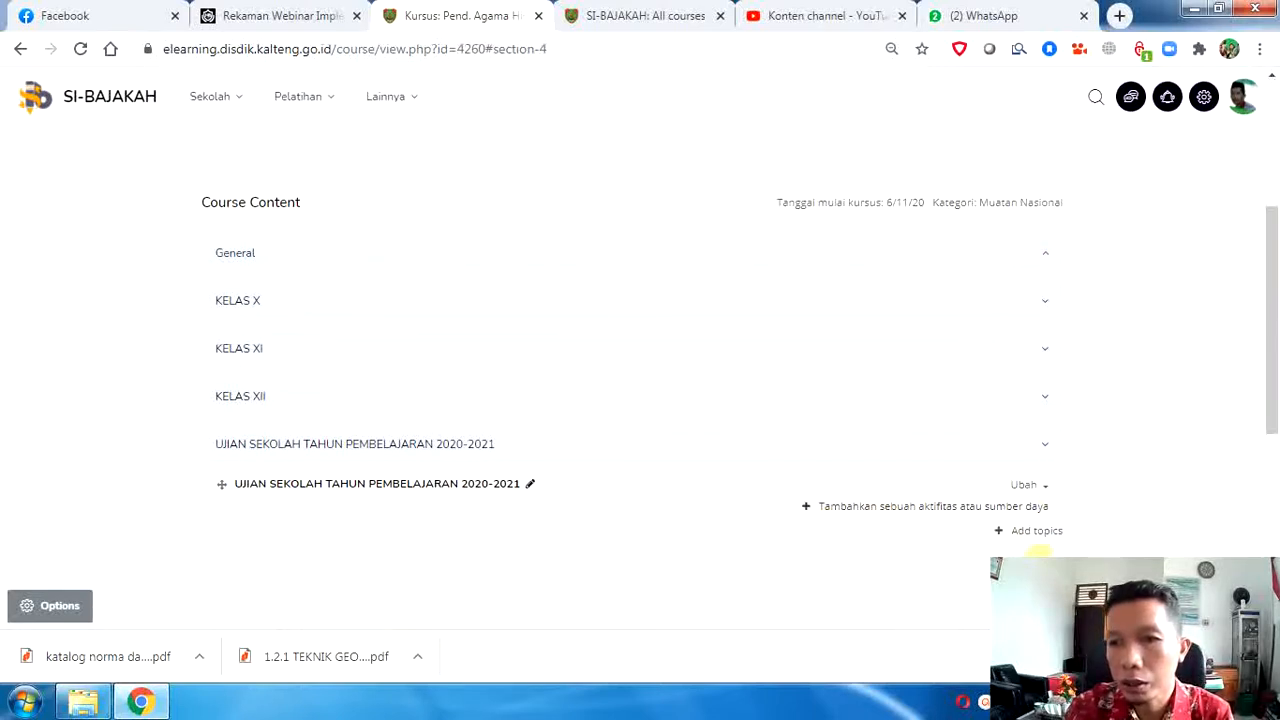
{"action": "left_click", "coordinate": [878, 513]}
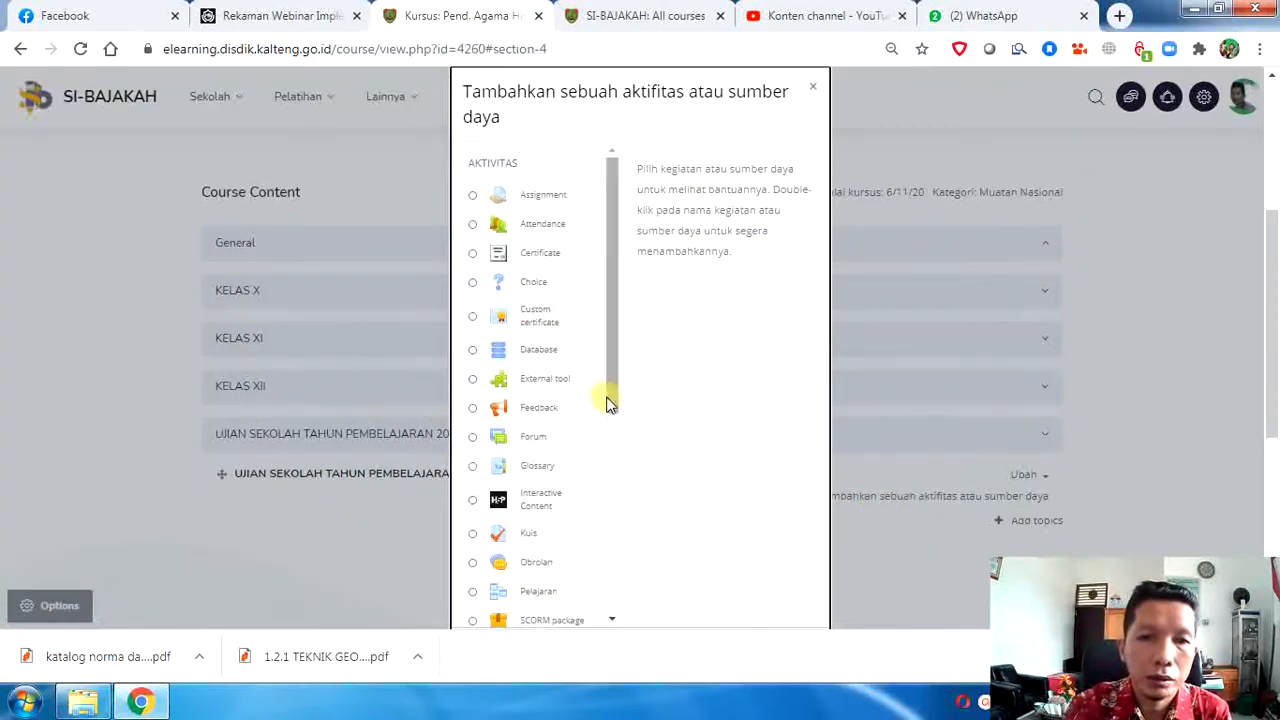
{"action": "left_click_drag", "start_coordinate": [610, 403], "coordinate": [591, 545]}
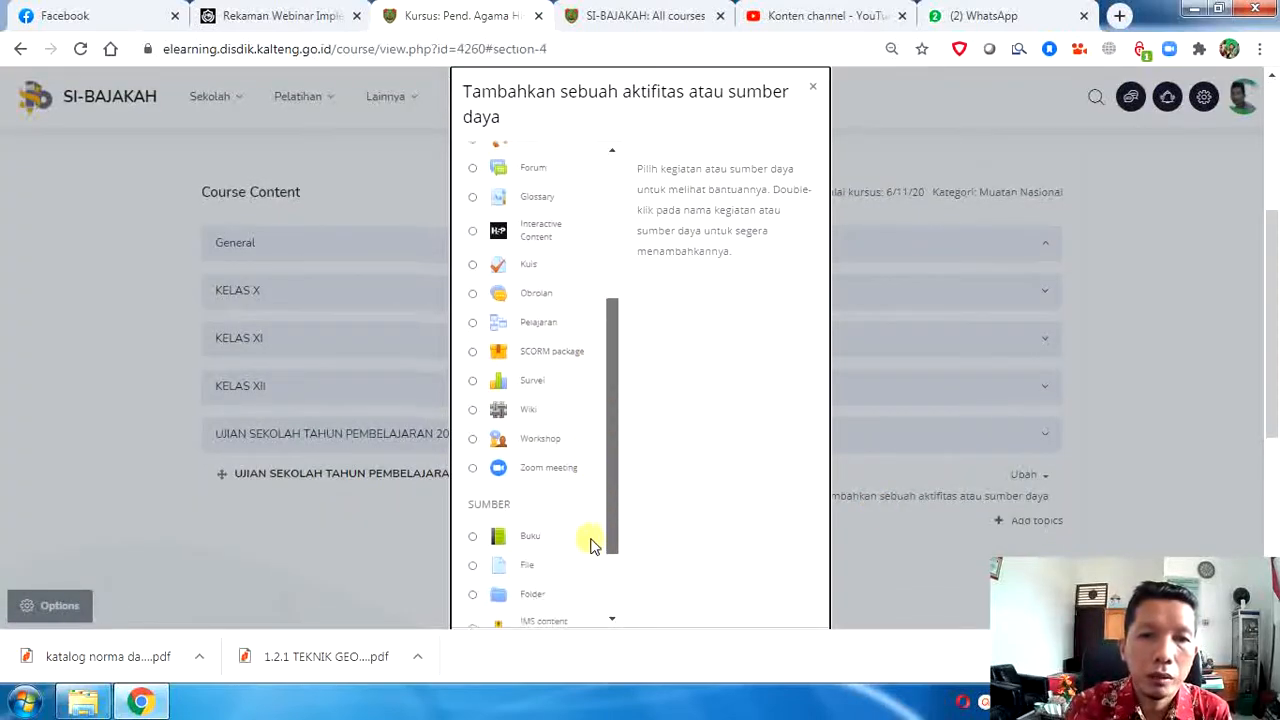
{"action": "left_click", "coordinate": [472, 264]}
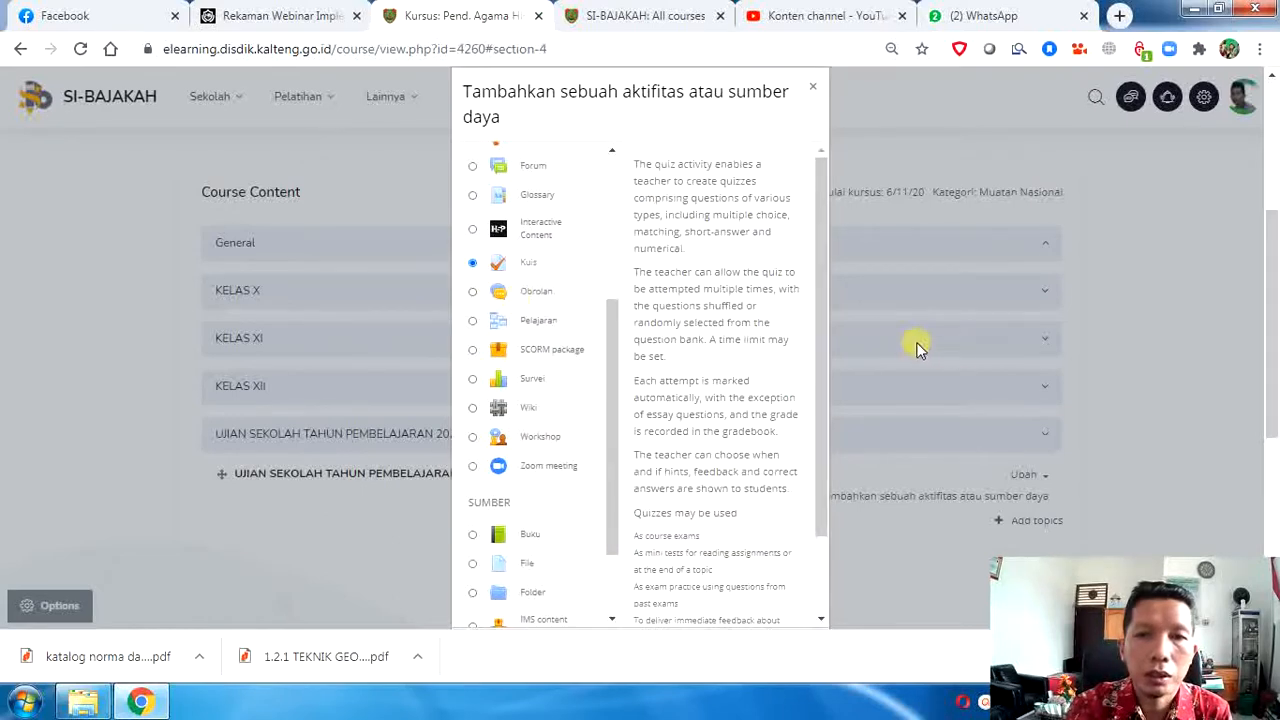
{"action": "left_click_drag", "start_coordinate": [820, 340], "coordinate": [815, 456]}
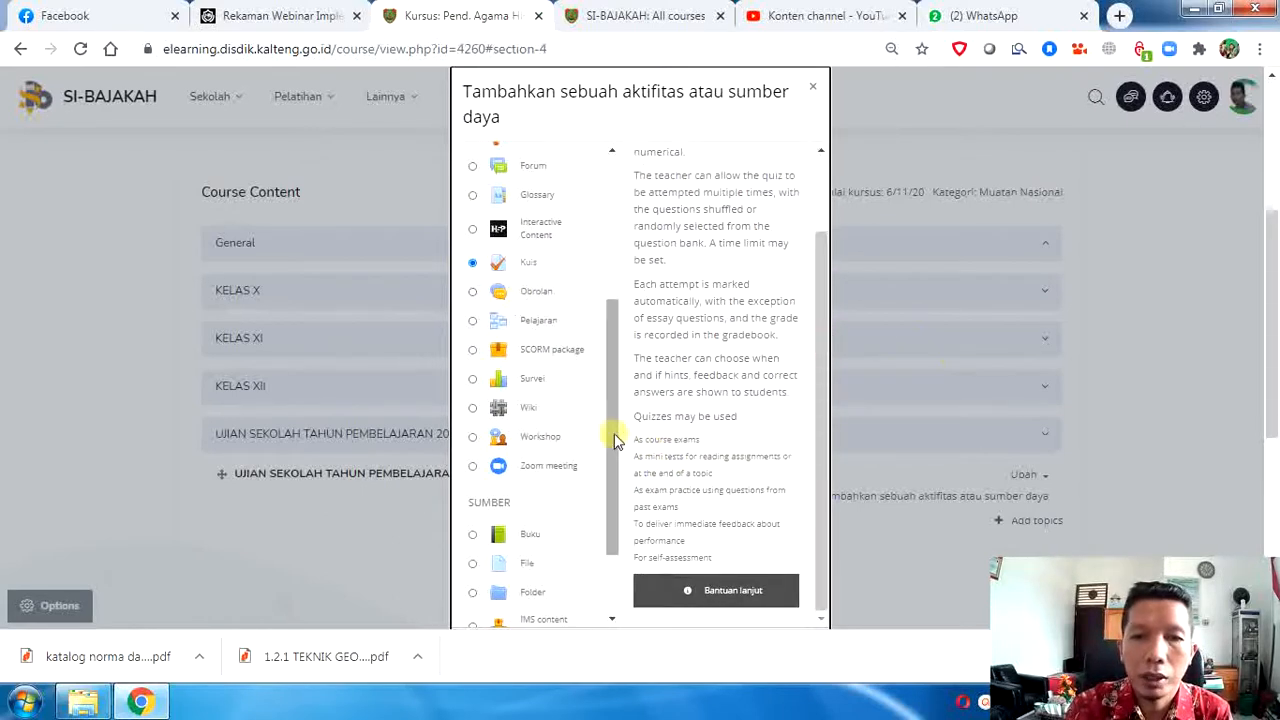
{"action": "left_click_drag", "start_coordinate": [613, 430], "coordinate": [620, 553]}
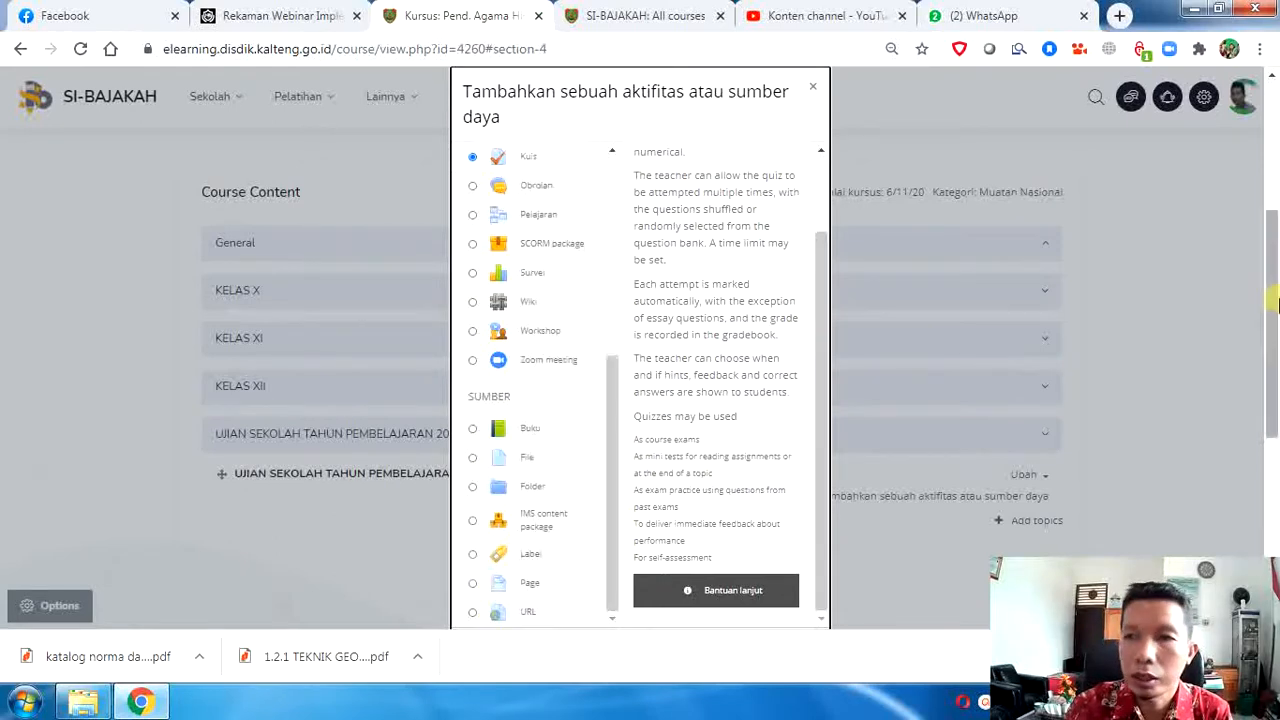
{"action": "left_click_drag", "start_coordinate": [1273, 305], "coordinate": [1276, 370]}
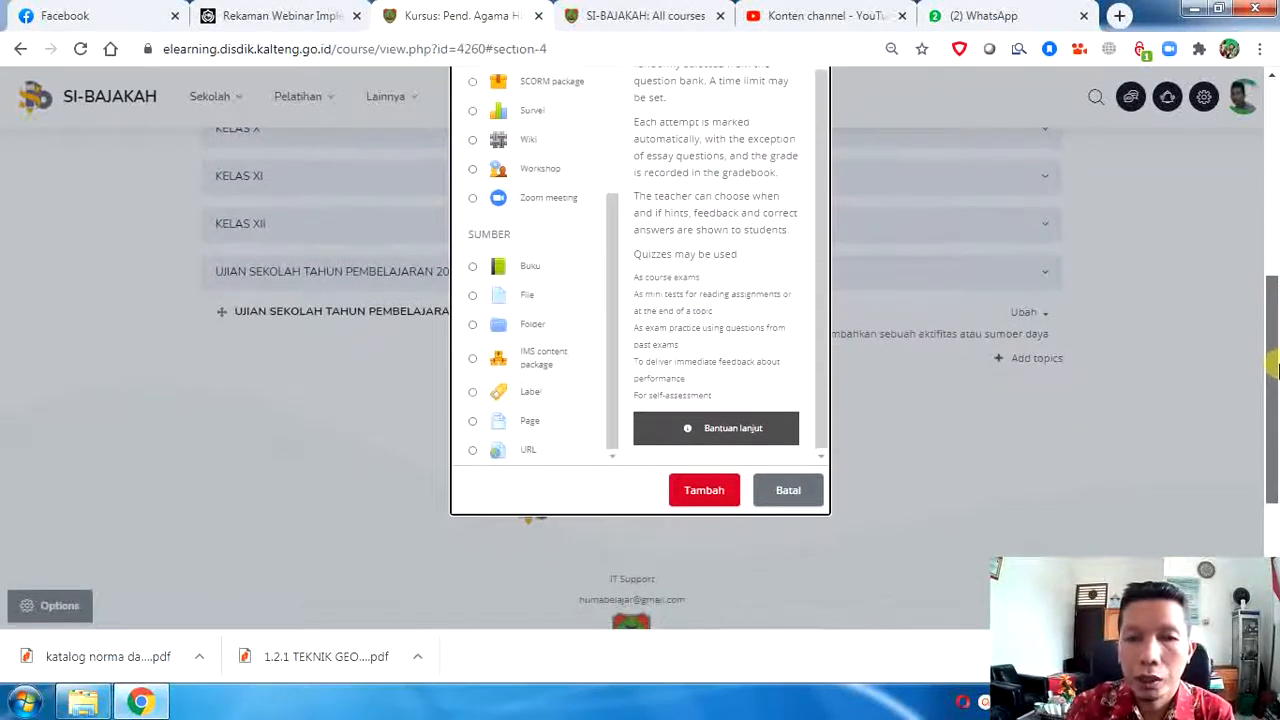
{"action": "left_click", "coordinate": [706, 497]}
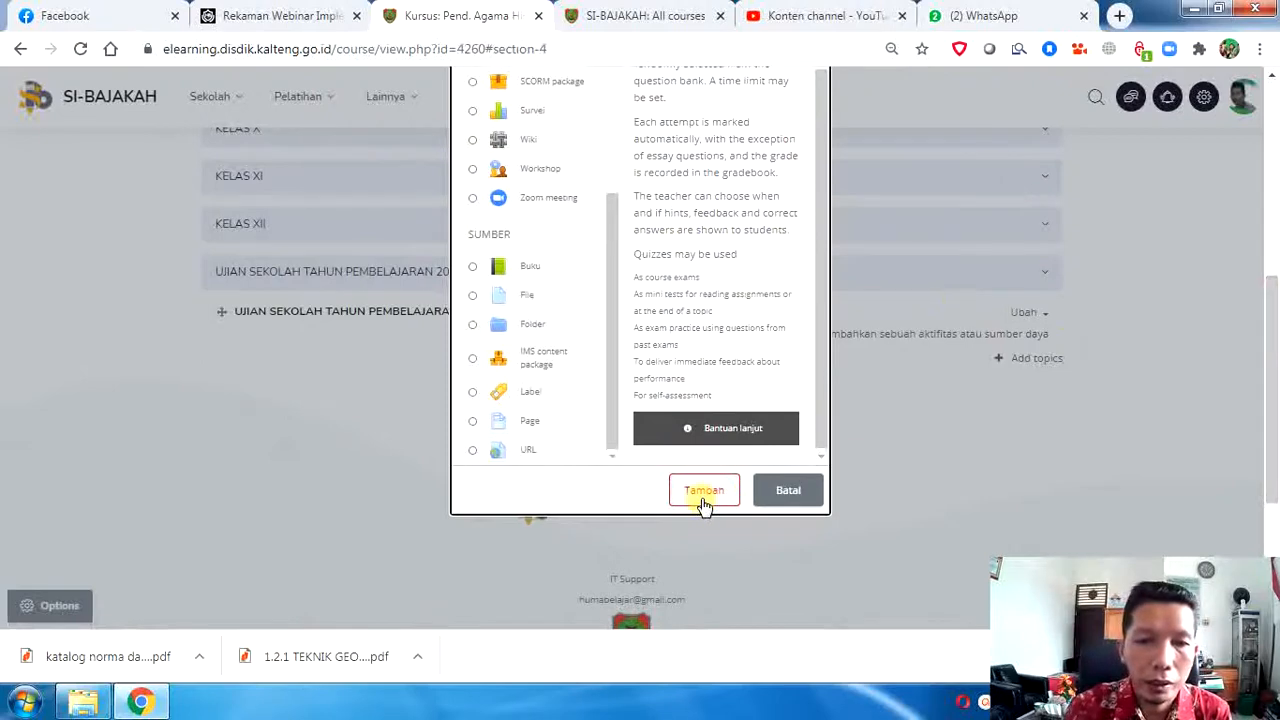
{"action": "left_click", "coordinate": [704, 497]}
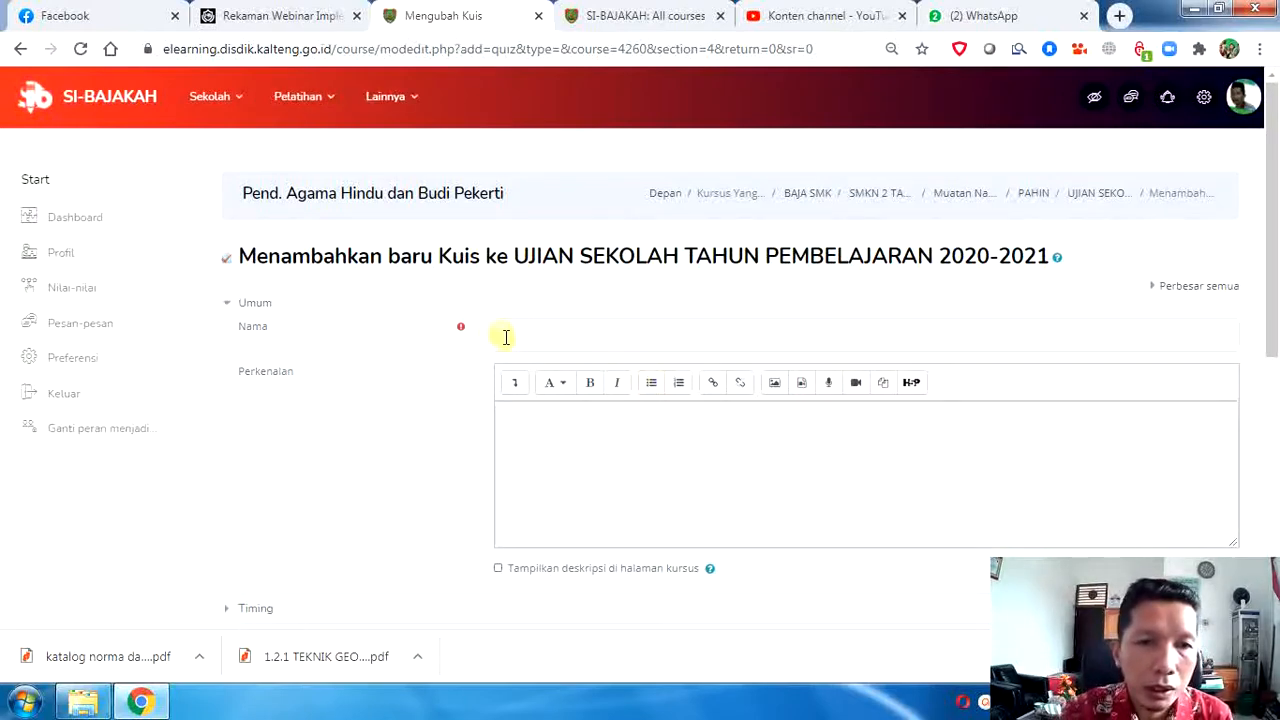
Step: Name the quiz NASKAH SOAL UJIAN AHIR SEKOLAH and enter PETUNJUK as its introduction text
{"action": "left_click", "coordinate": [537, 343]}
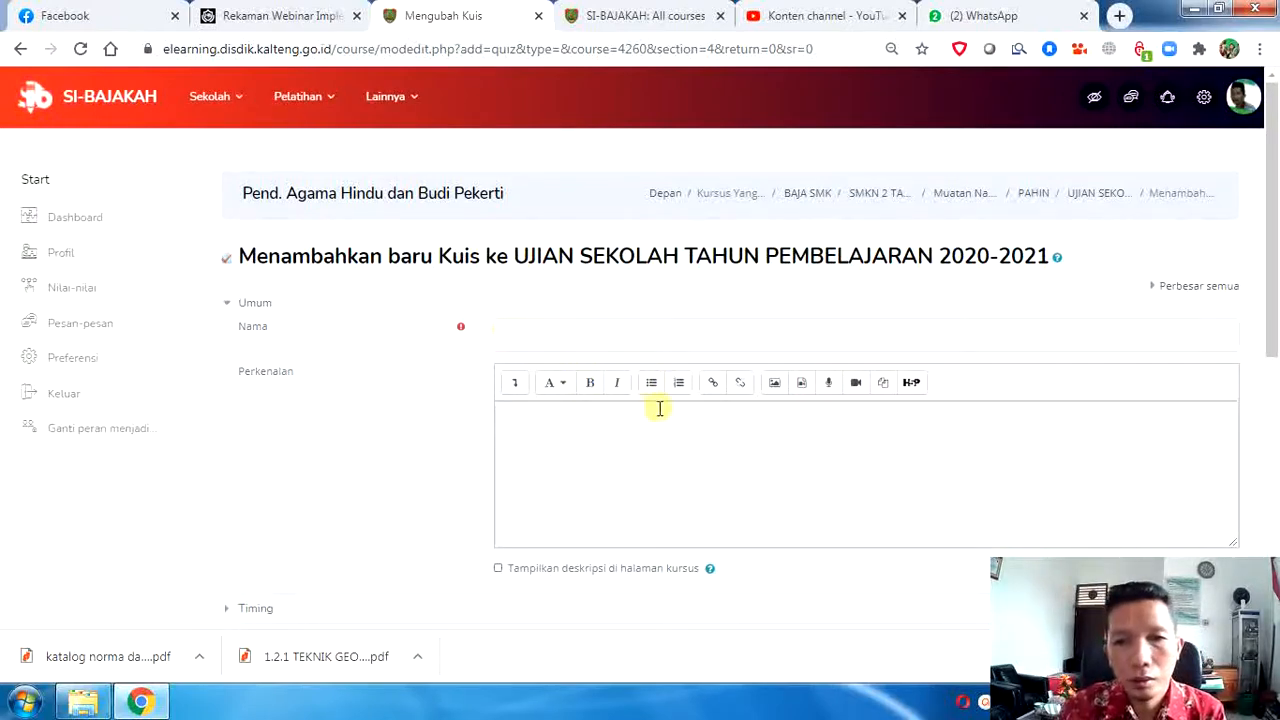
{"action": "scroll", "coordinate": [657, 410], "scroll_direction": "down", "scroll_amount": 3}
{"action": "scroll", "coordinate": [657, 420], "scroll_direction": "up", "scroll_amount": 2}
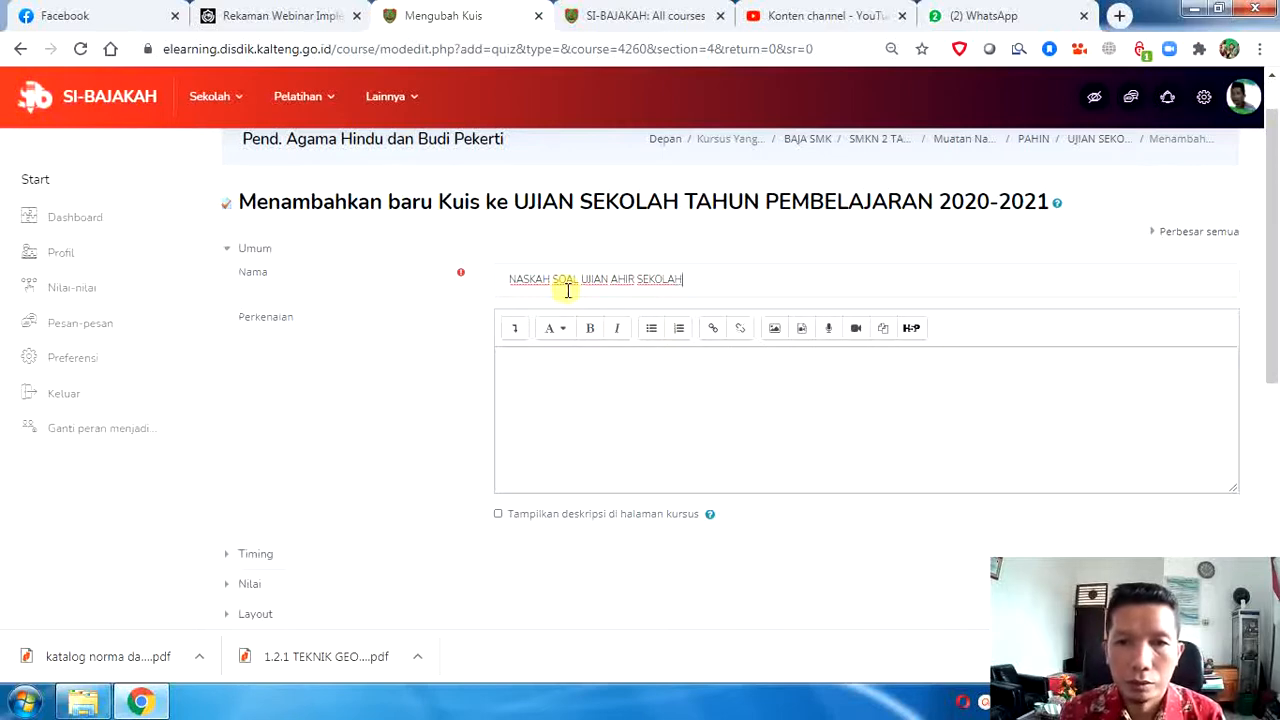
{"action": "left_click", "coordinate": [584, 402]}
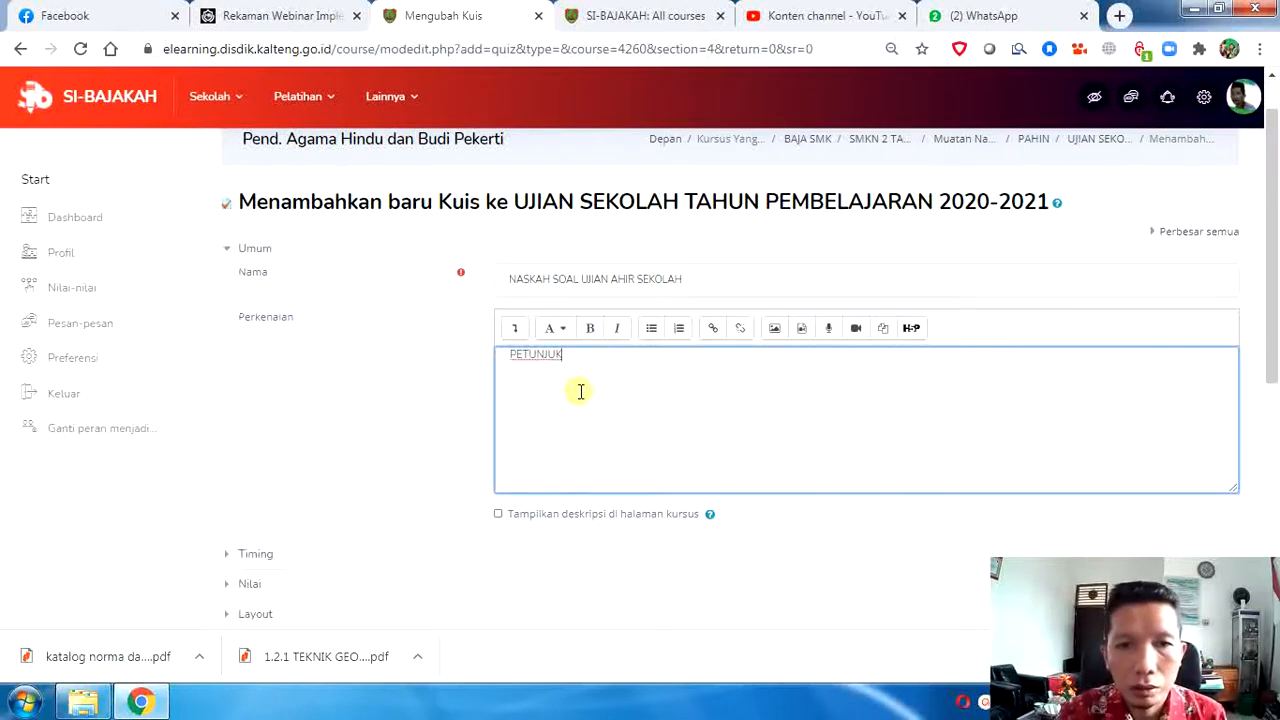
Step: Find the SMKN 2 TAMIANG LAYANG category in the SI-BAJAKAH course list open in the other browser tab and open it
{"action": "left_click", "coordinate": [663, 16]}
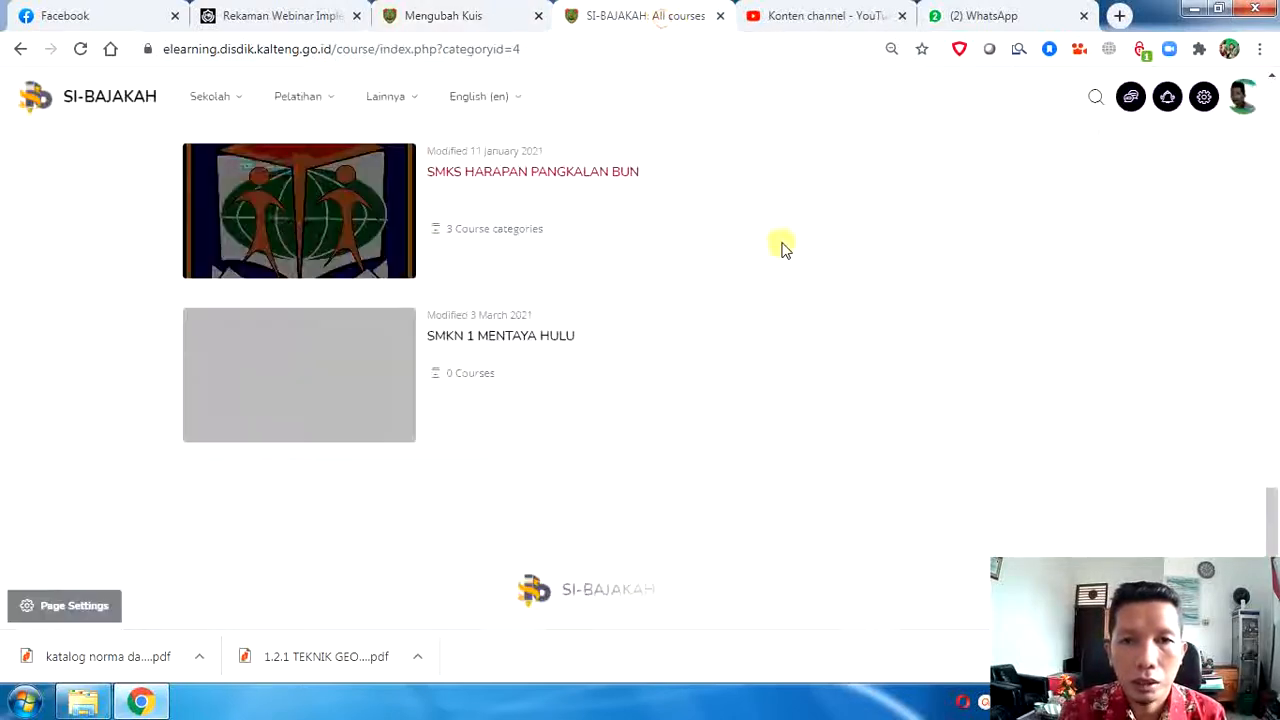
{"action": "scroll", "coordinate": [632, 288], "scroll_direction": "up", "scroll_amount": 4}
{"action": "scroll", "coordinate": [632, 285], "scroll_direction": "up", "scroll_amount": 3}
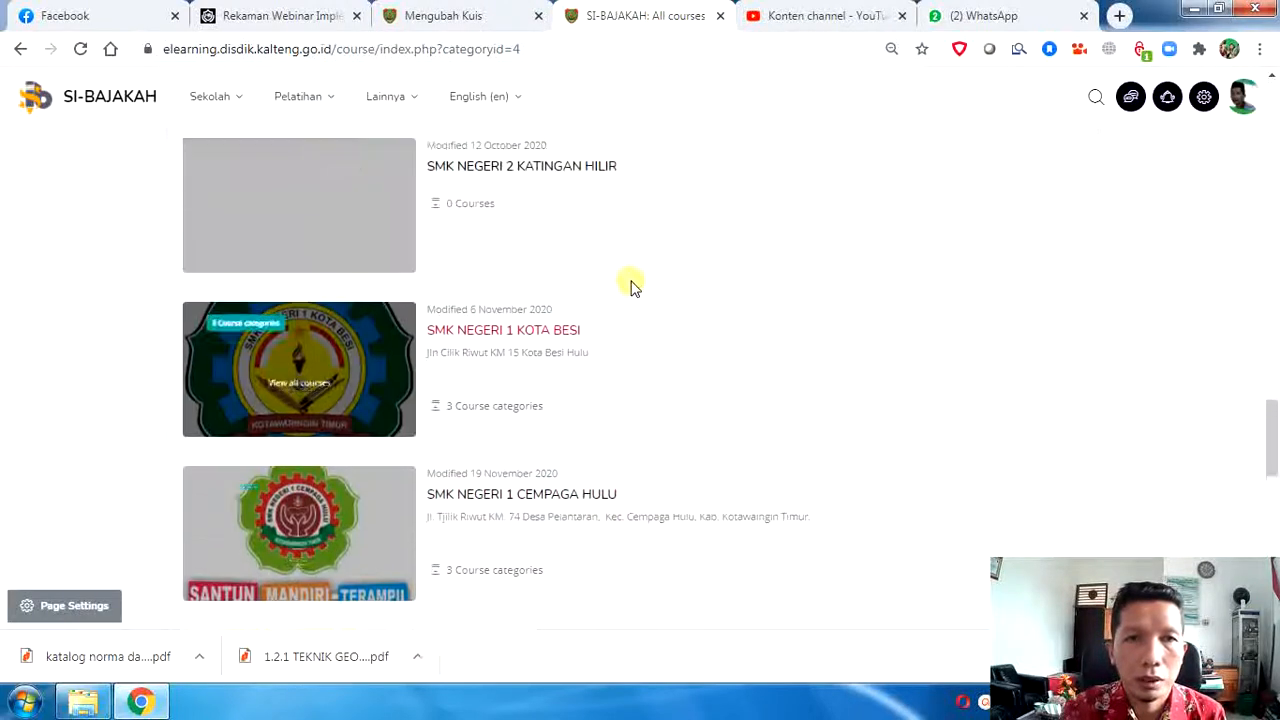
{"action": "scroll", "coordinate": [530, 230], "scroll_direction": "up", "scroll_amount": 1}
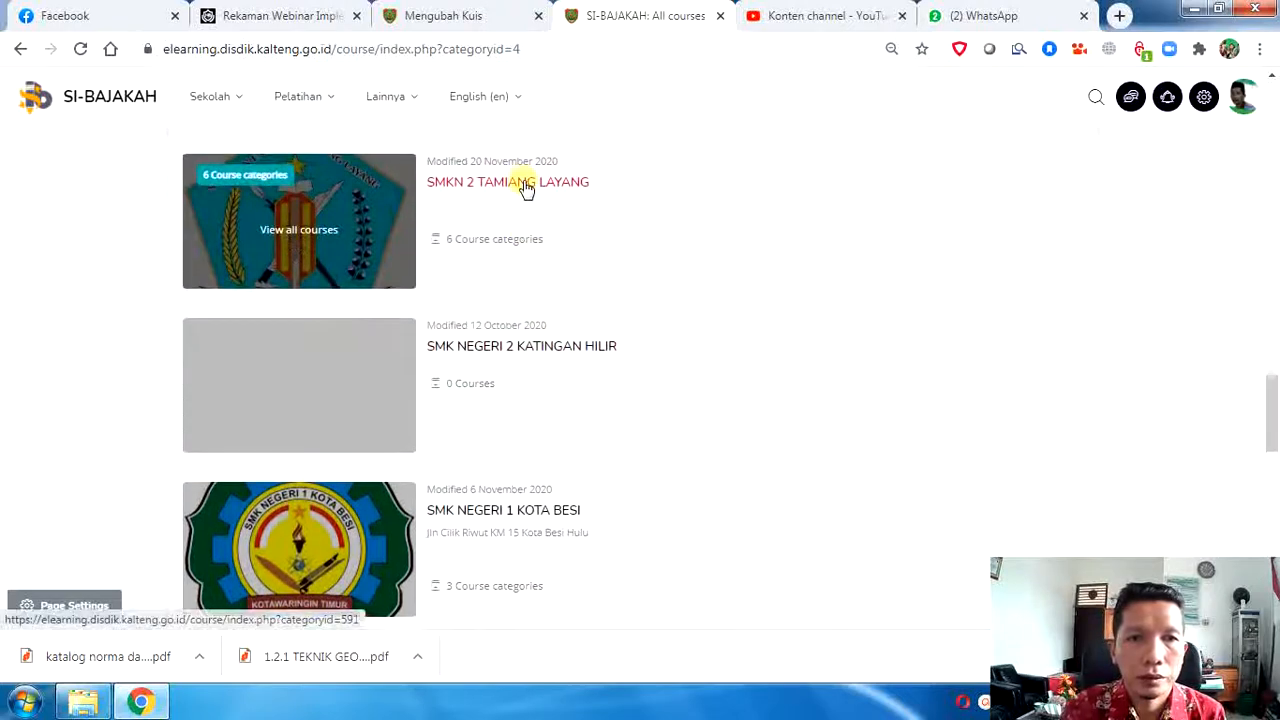
{"action": "left_click", "coordinate": [522, 184]}
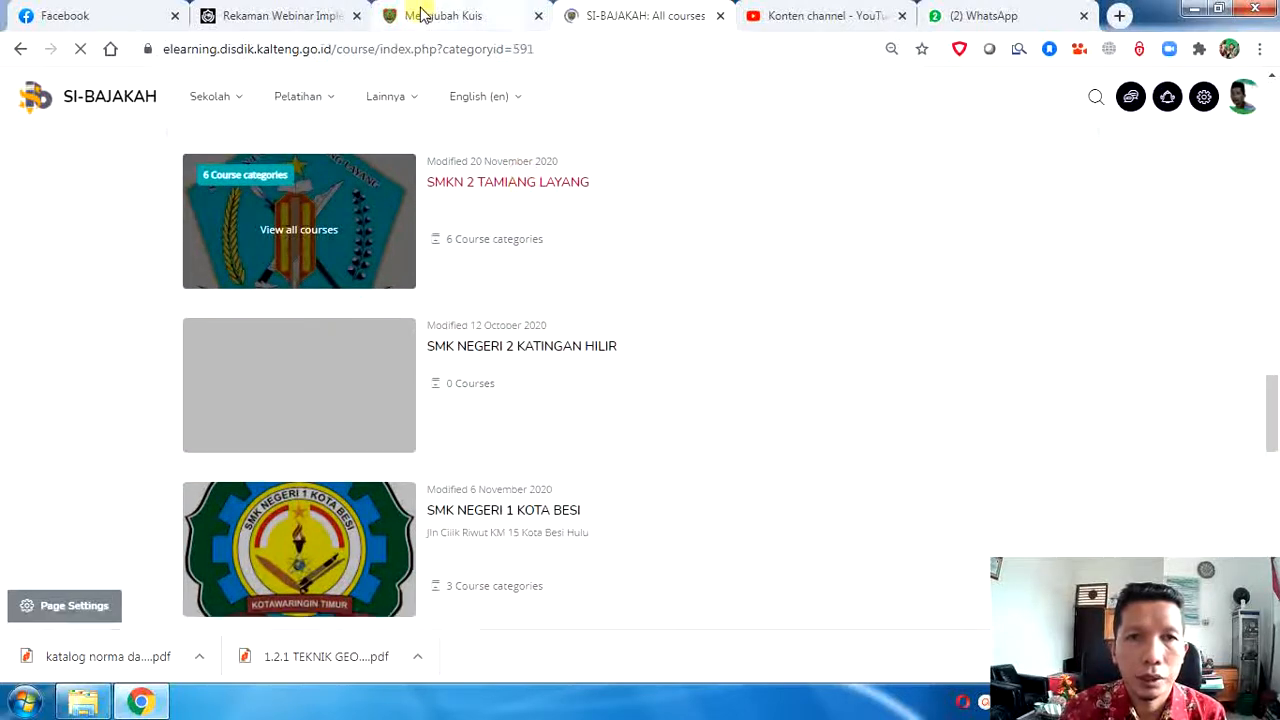
Step: Return to the new quiz's form and enable showing its description on the course page
{"action": "left_click", "coordinate": [440, 16]}
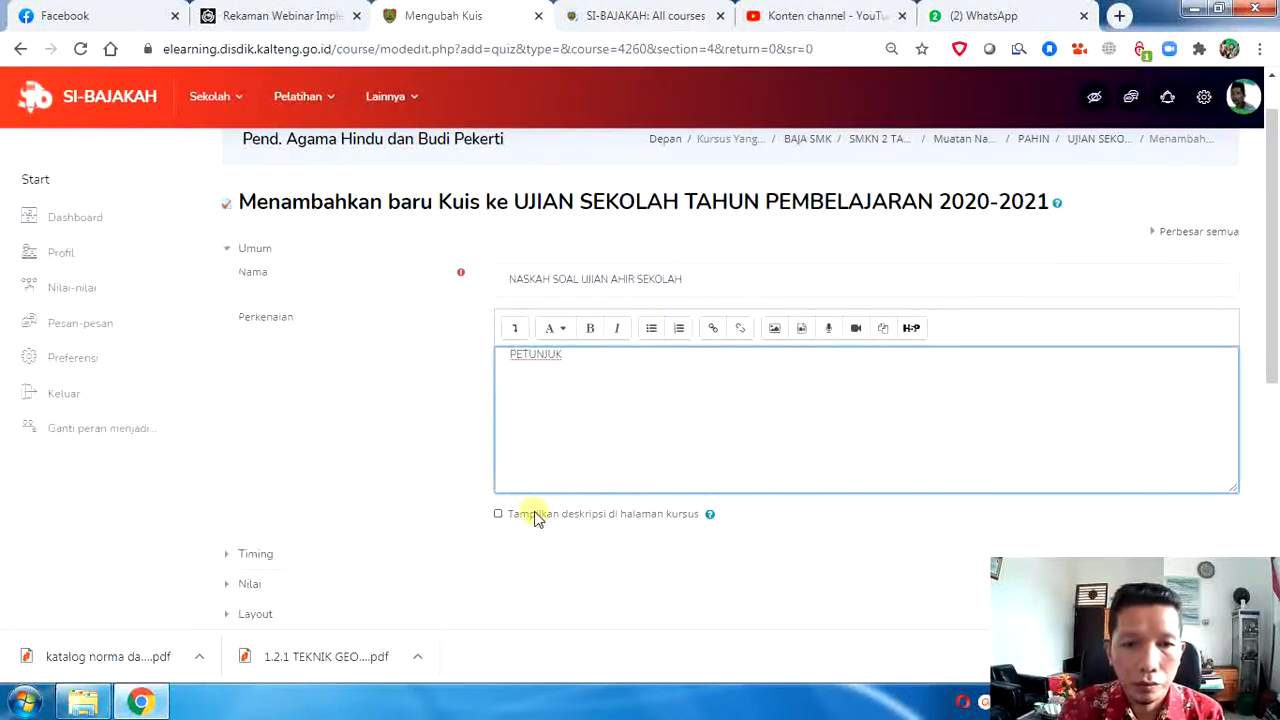
{"action": "left_click", "coordinate": [498, 515]}
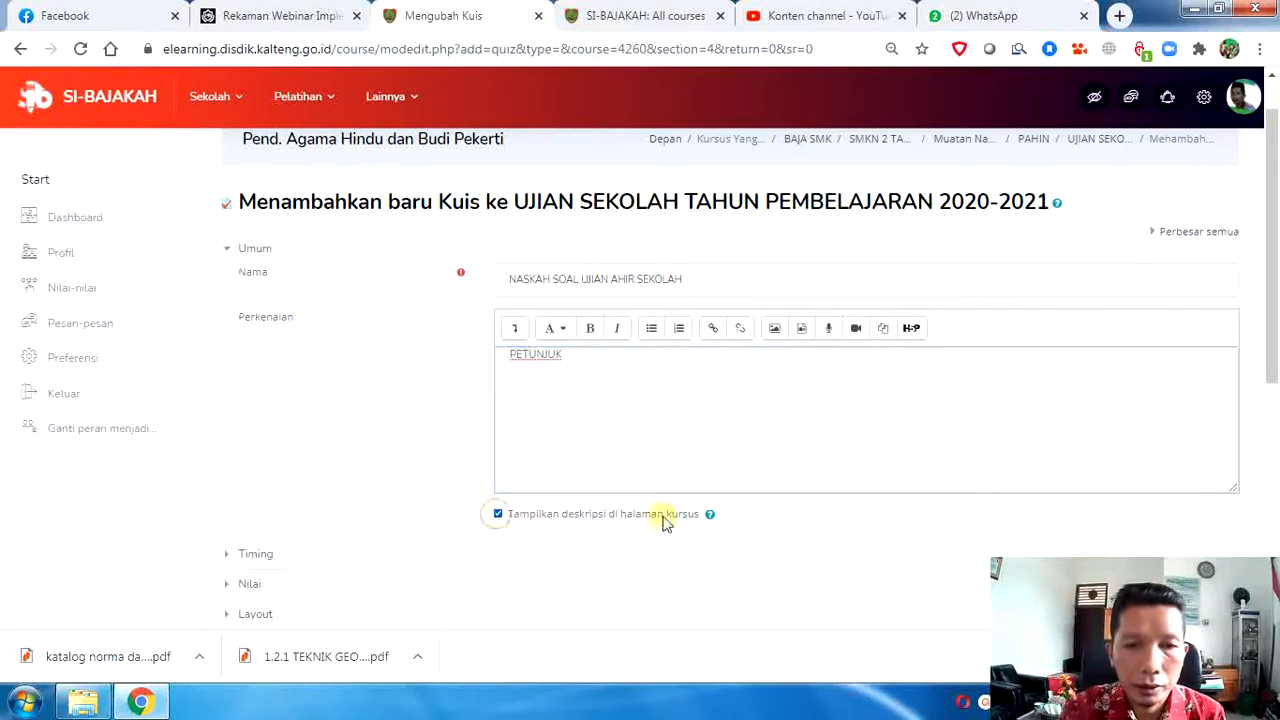
Step: Review the quiz form's settings sections from Timing to Competencies and its saving options
{"action": "scroll", "coordinate": [792, 390], "scroll_direction": "down", "scroll_amount": 2}
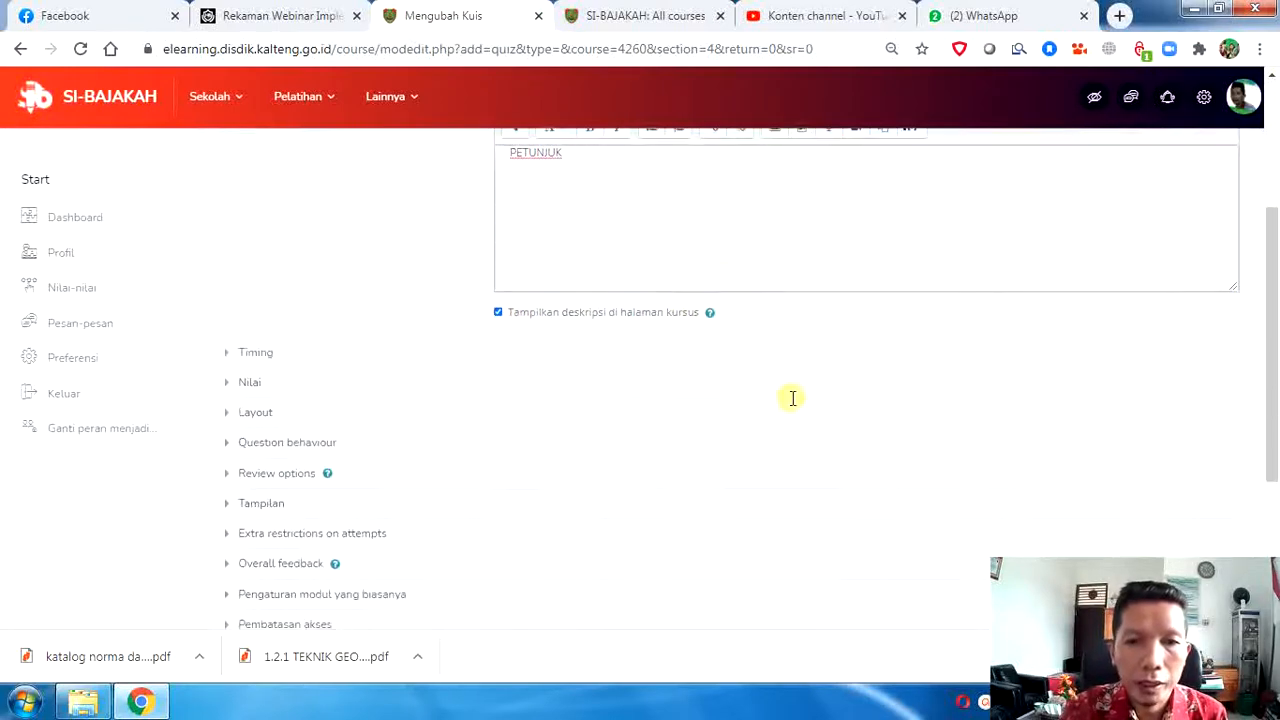
{"action": "scroll", "coordinate": [796, 405], "scroll_direction": "down", "scroll_amount": 3}
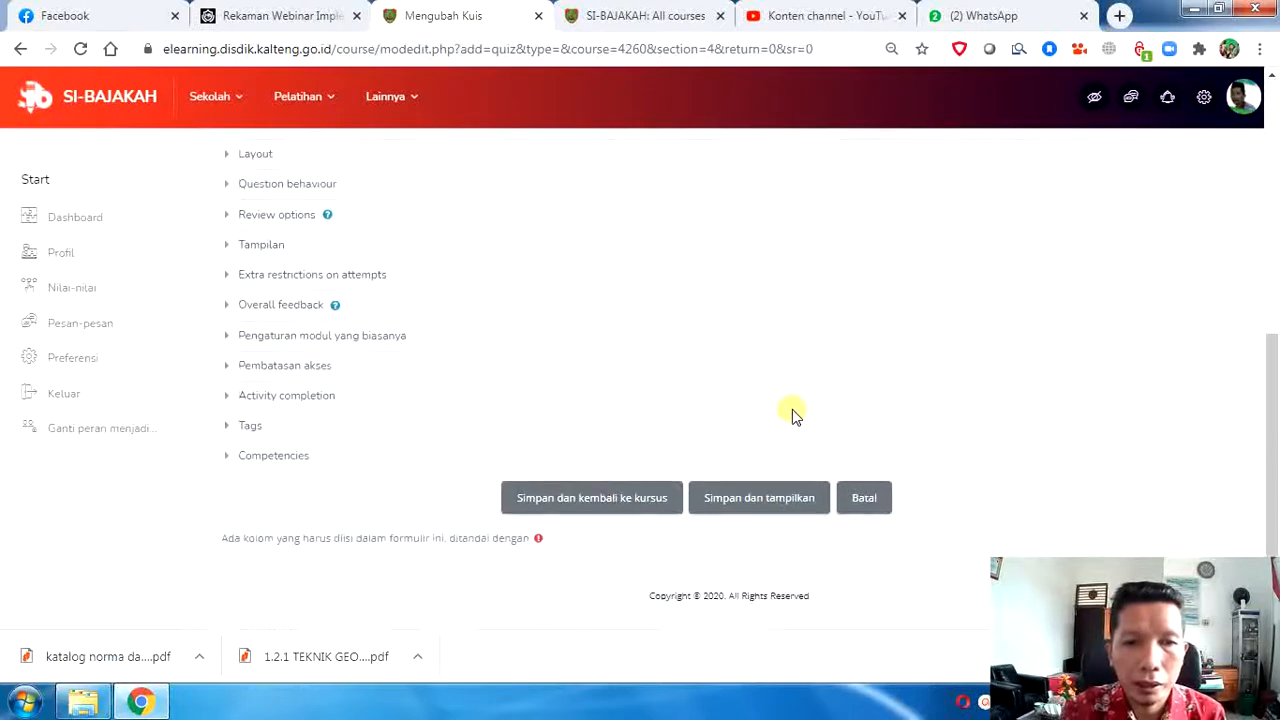
{"action": "scroll", "coordinate": [796, 414], "scroll_direction": "up", "scroll_amount": 1}
{"action": "scroll", "coordinate": [791, 414], "scroll_direction": "up", "scroll_amount": 2}
{"action": "scroll", "coordinate": [791, 414], "scroll_direction": "down", "scroll_amount": 2}
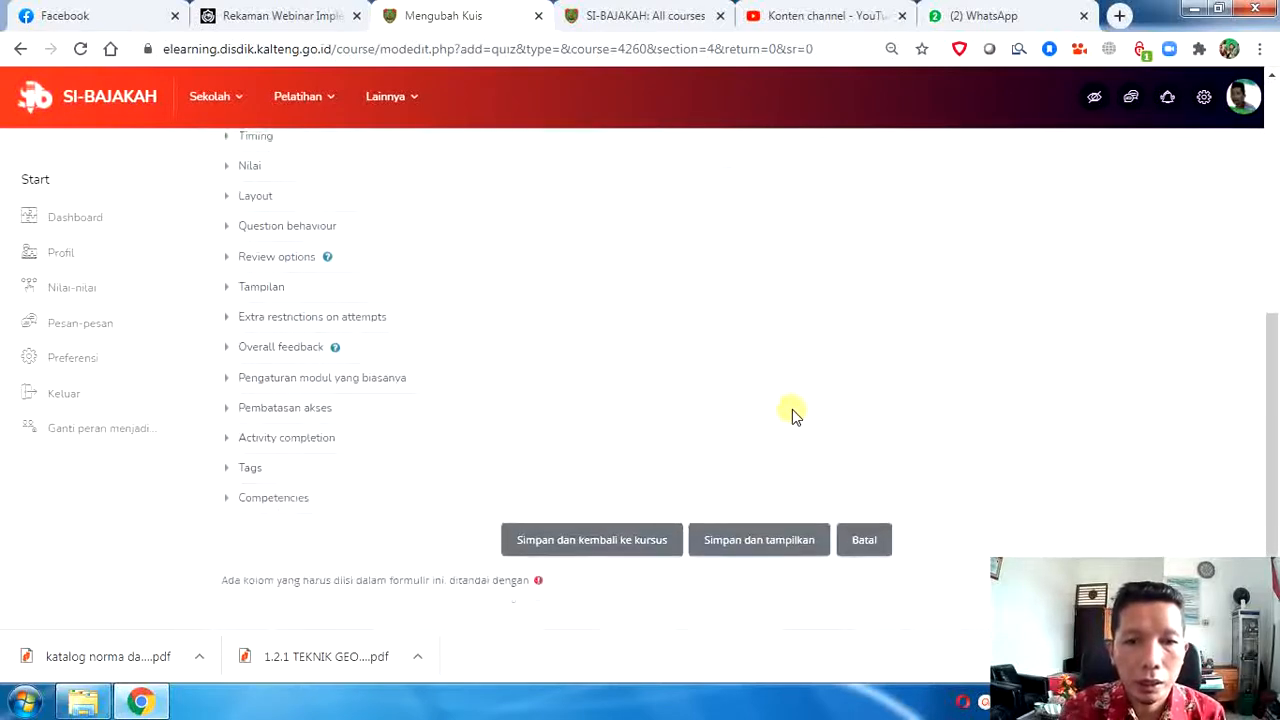
{"action": "scroll", "coordinate": [590, 356], "scroll_direction": "down", "scroll_amount": 1}
{"action": "scroll", "coordinate": [546, 351], "scroll_direction": "up", "scroll_amount": 5}
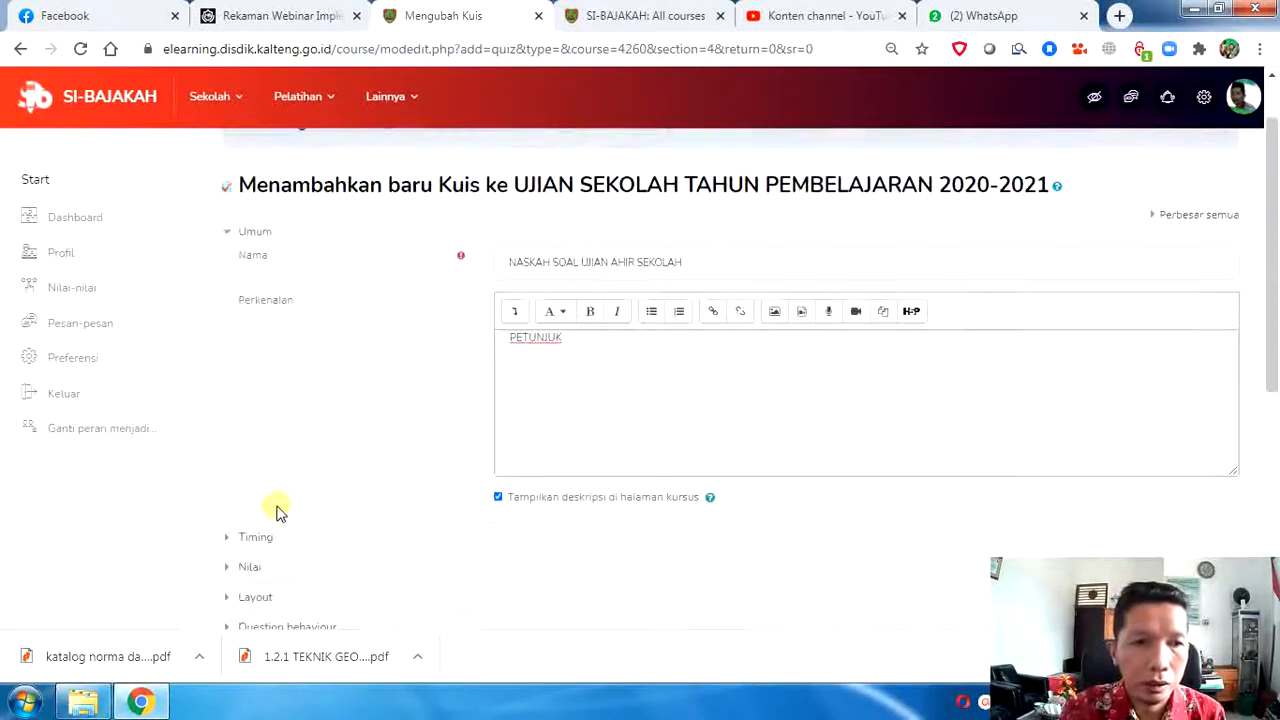
{"action": "scroll", "coordinate": [277, 511], "scroll_direction": "down", "scroll_amount": 1}
{"action": "scroll", "coordinate": [294, 491], "scroll_direction": "down", "scroll_amount": 1}
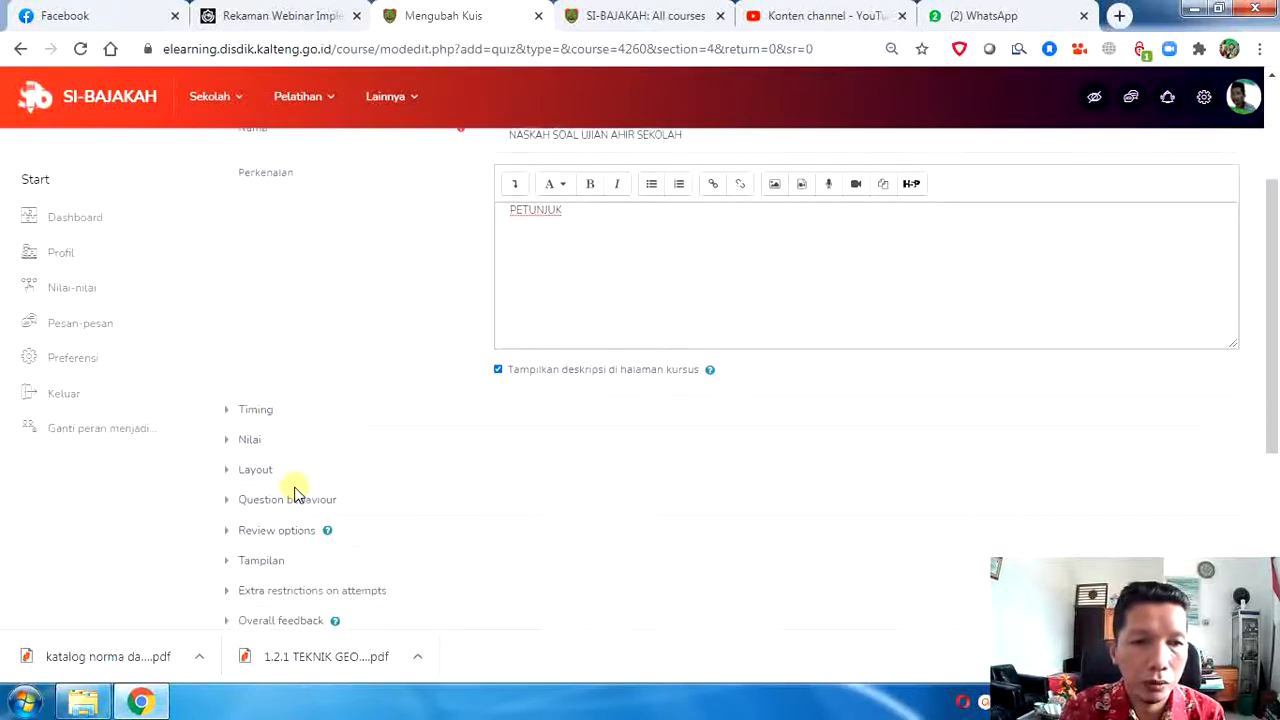
{"action": "scroll", "coordinate": [294, 486], "scroll_direction": "down", "scroll_amount": 5}
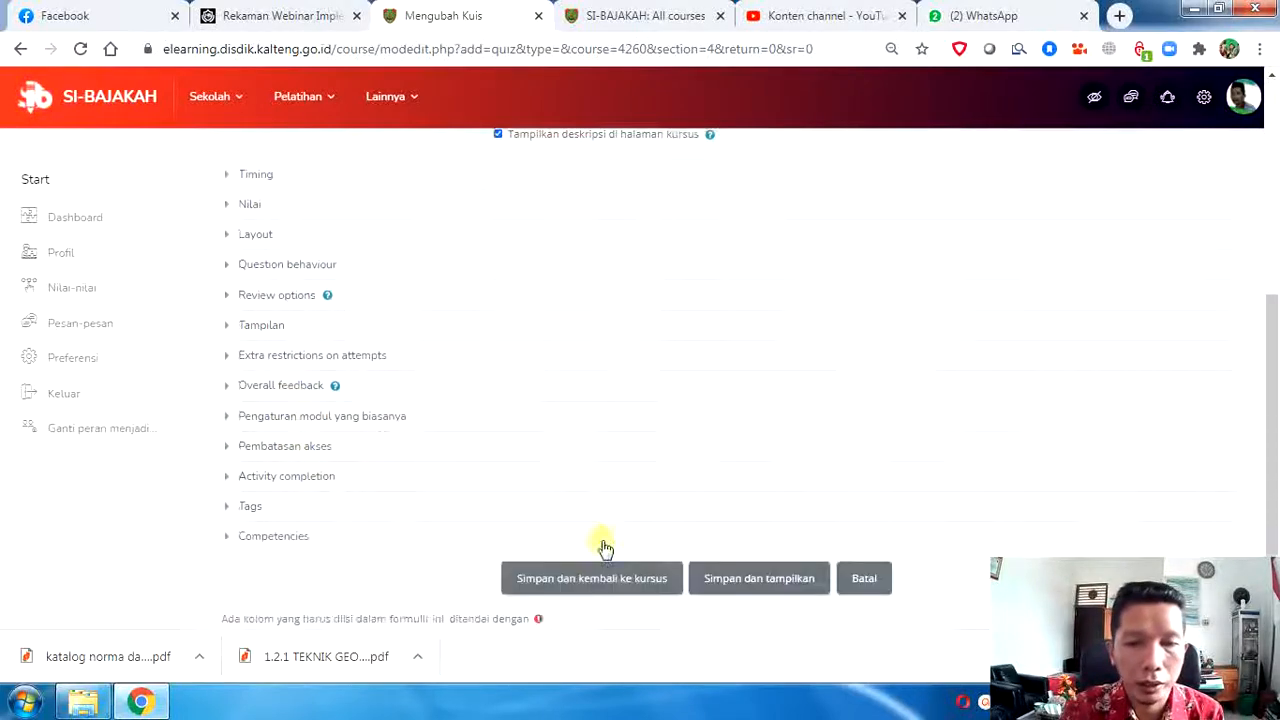
{"action": "scroll", "coordinate": [412, 525], "scroll_direction": "up", "scroll_amount": 1}
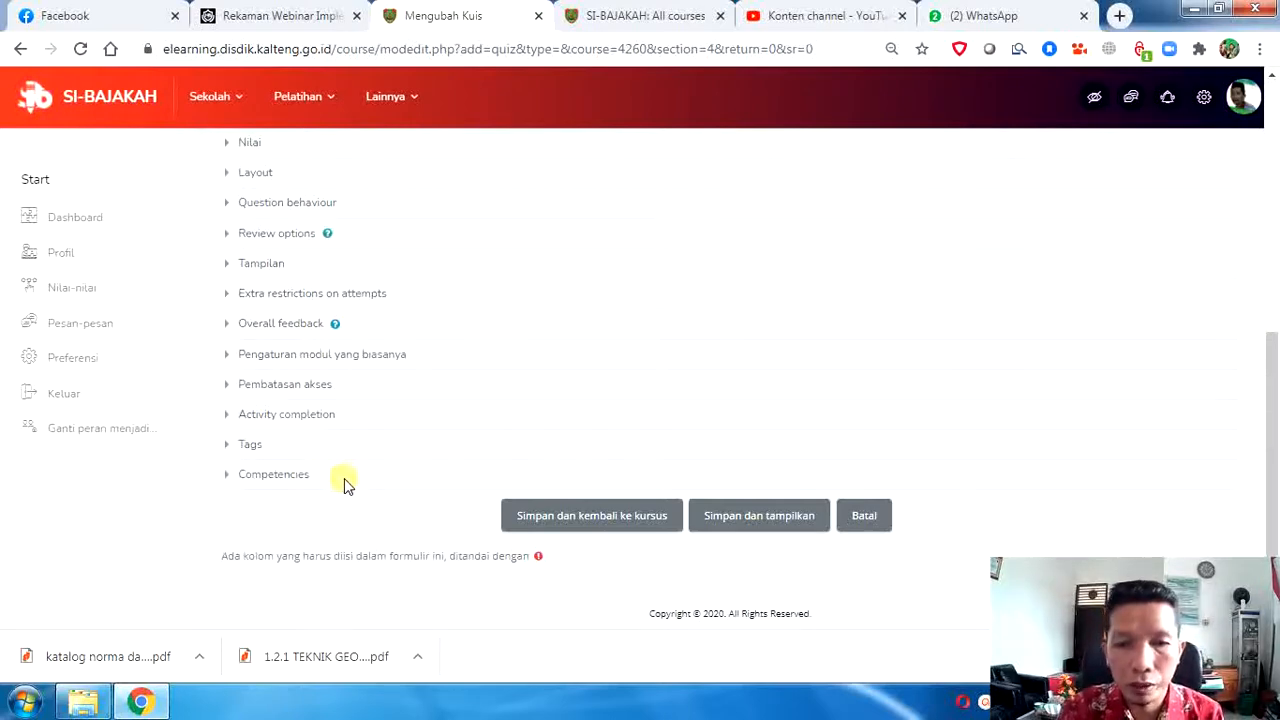
{"action": "scroll", "coordinate": [553, 443], "scroll_direction": "up", "scroll_amount": 5}
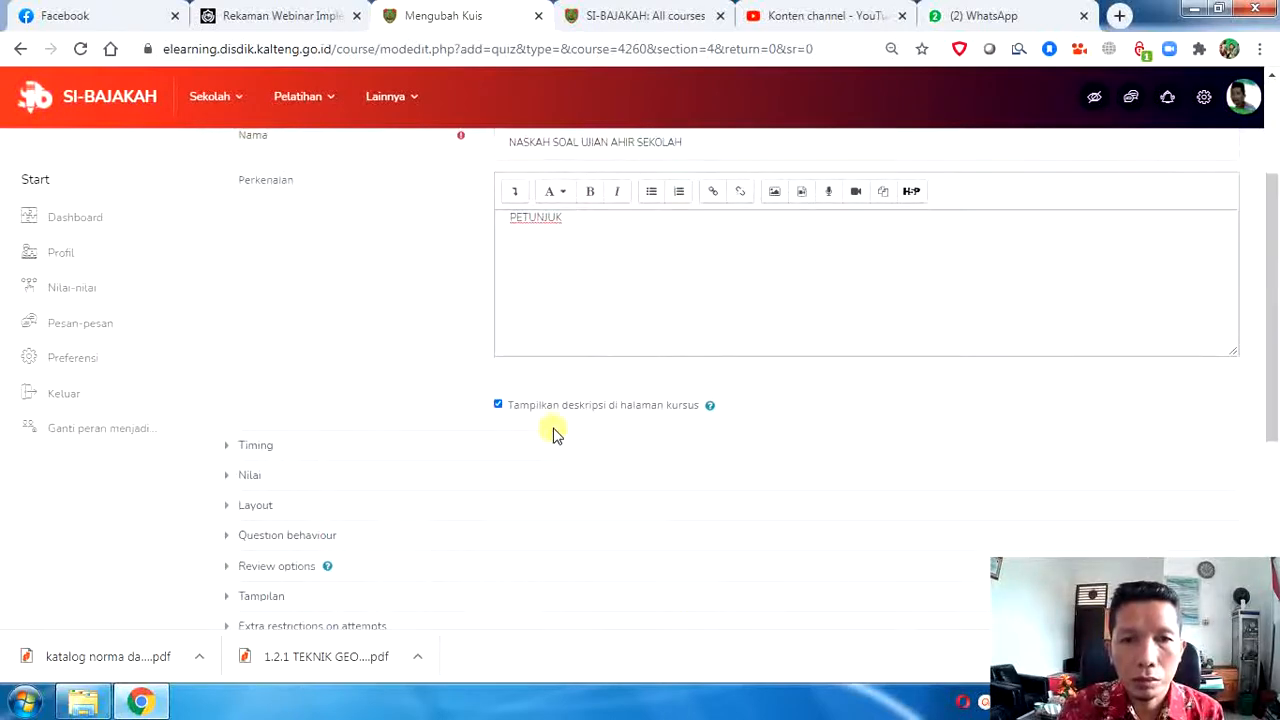
{"action": "scroll", "coordinate": [553, 443], "scroll_direction": "down", "scroll_amount": 5}
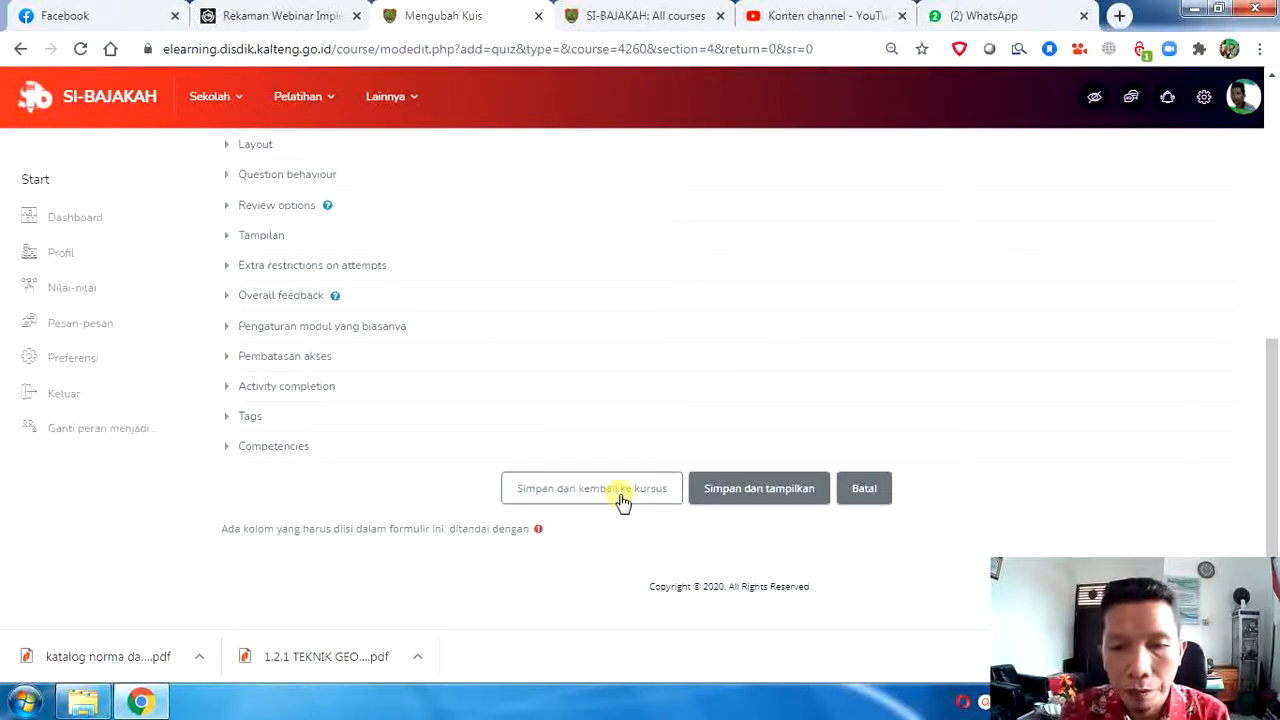
Step: Save the quiz, return to the course page and expand the UJIAN SEKOLAH TAHUN PEMBELAJARAN 2020-2021 section
{"action": "left_click", "coordinate": [615, 497]}
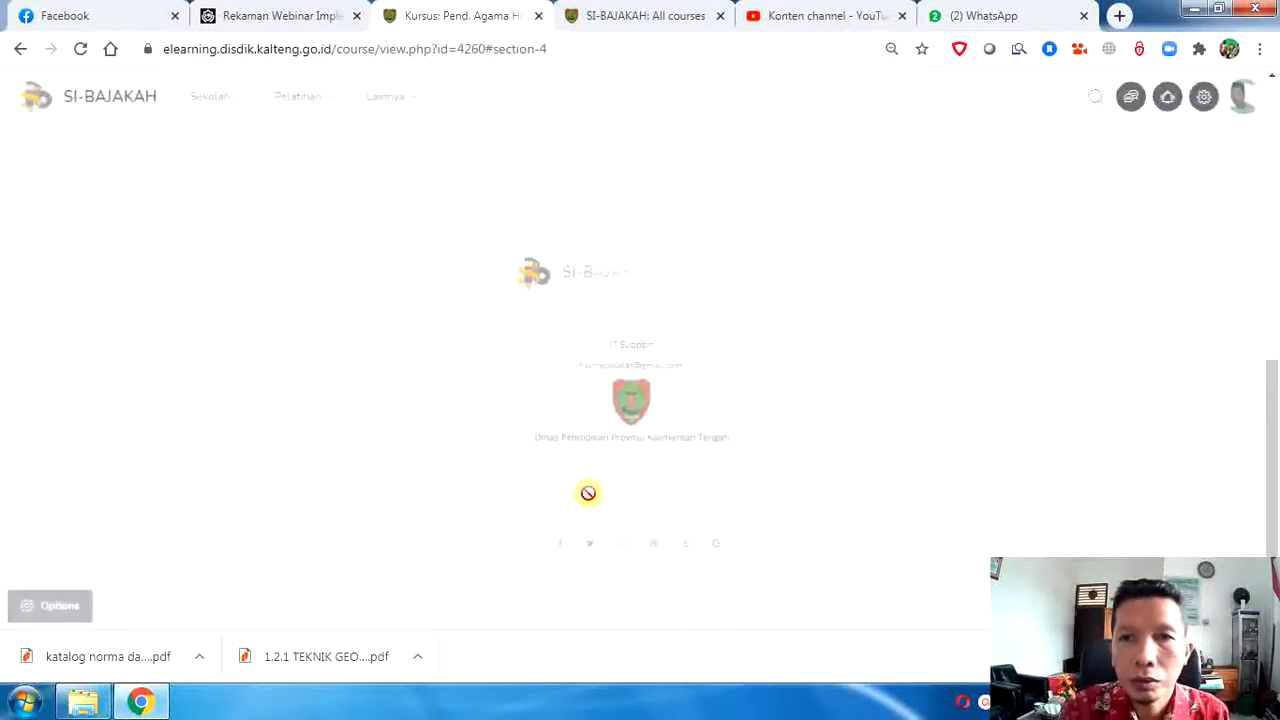
{"action": "scroll", "coordinate": [695, 440], "scroll_direction": "up", "scroll_amount": 3}
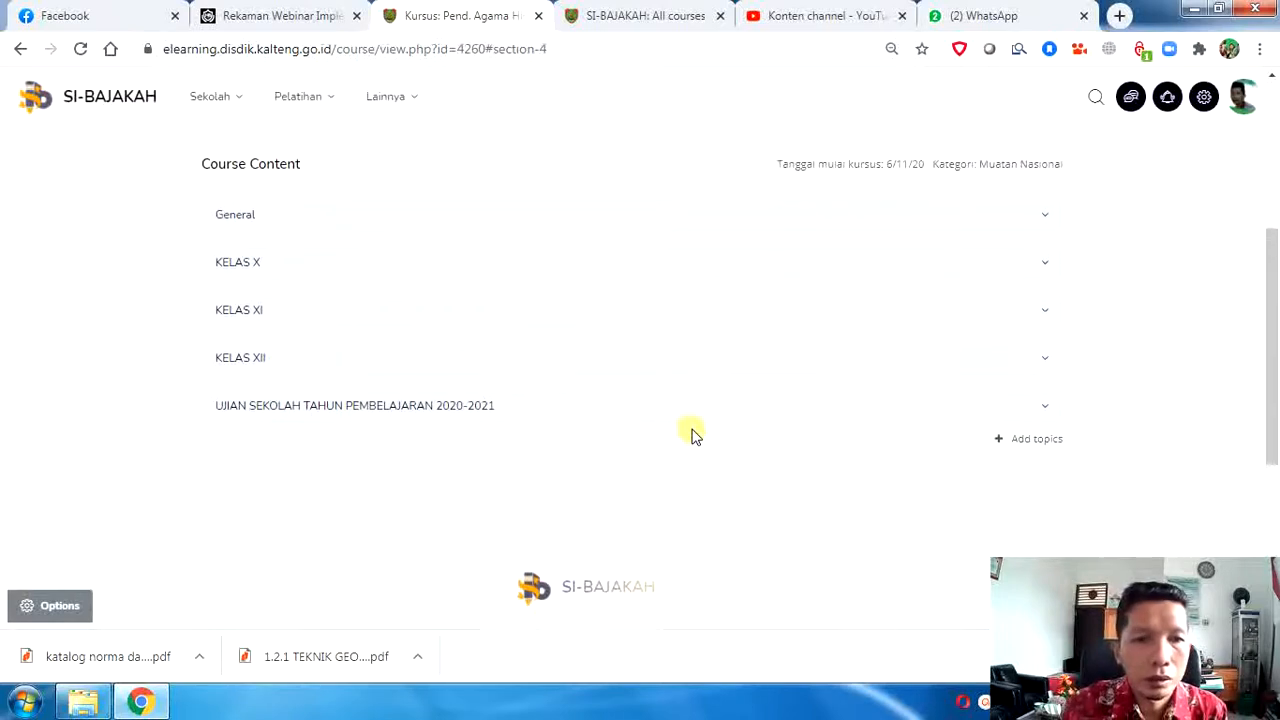
{"action": "left_click", "coordinate": [462, 432]}
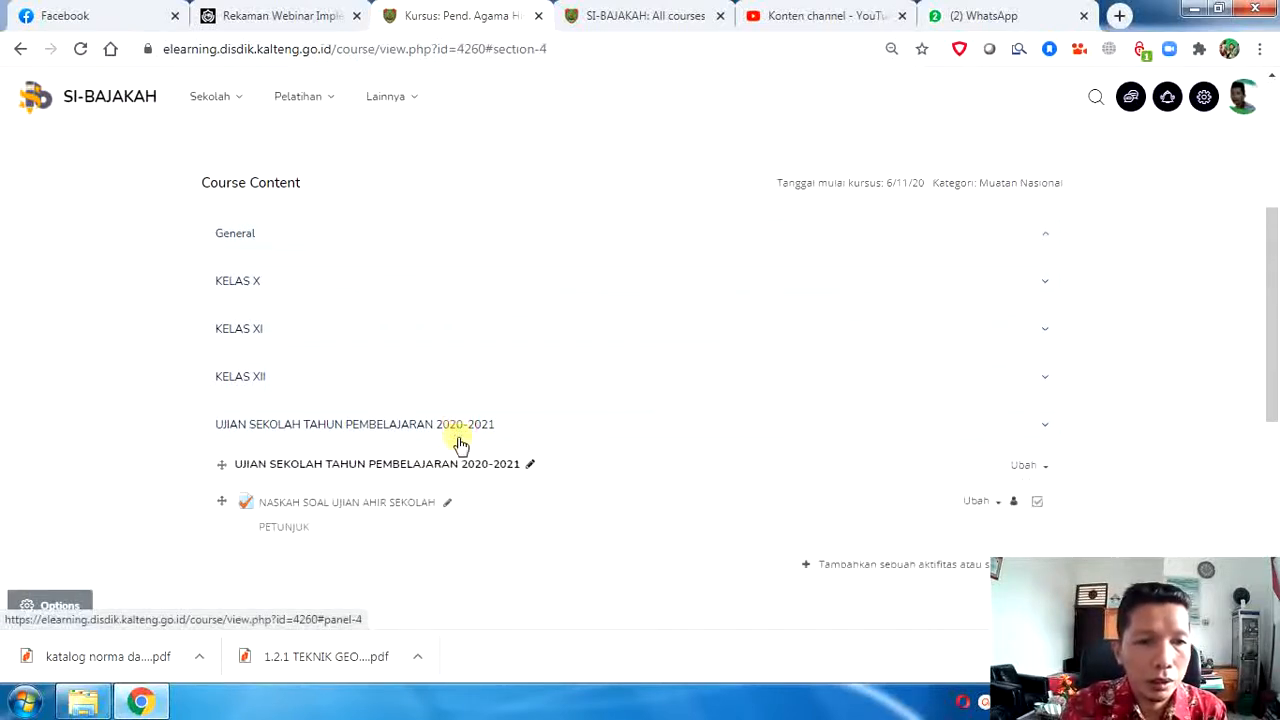
{"action": "scroll", "coordinate": [400, 560], "scroll_direction": "down", "scroll_amount": 1}
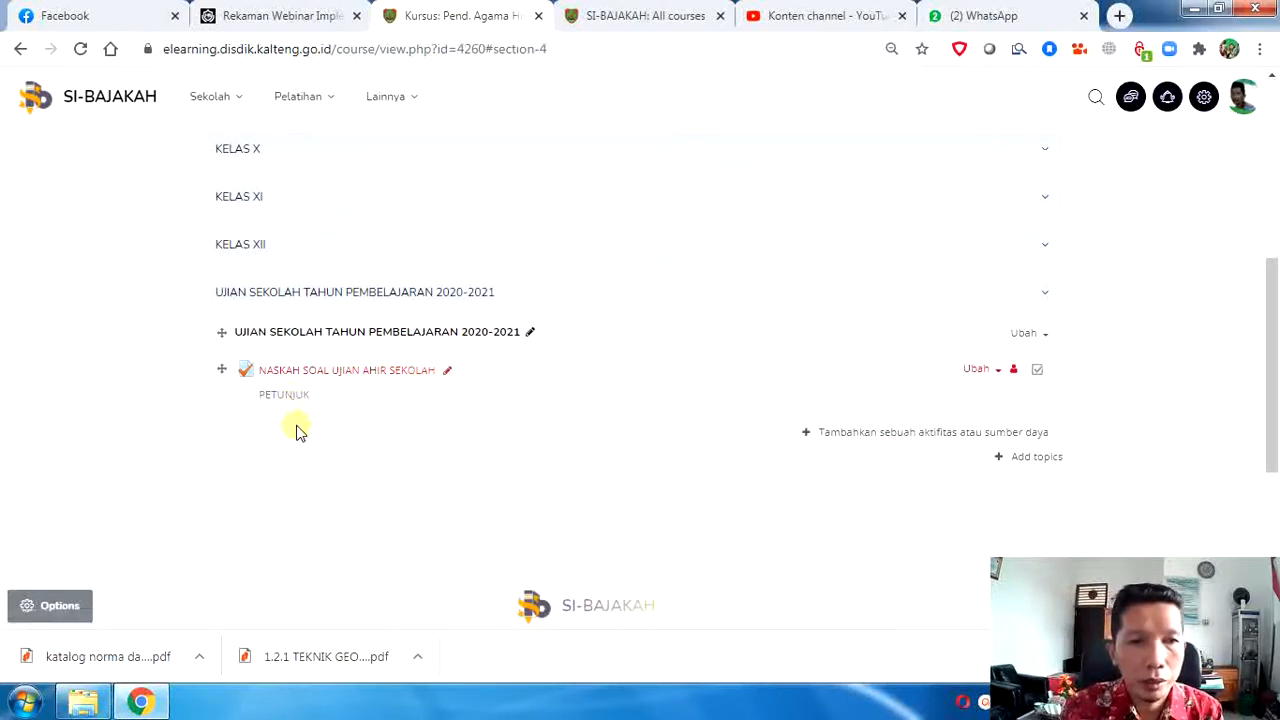
Step: Expand the KELAS XI section and compare its existing quiz's instructions with the new exam quiz
{"action": "left_click", "coordinate": [258, 200]}
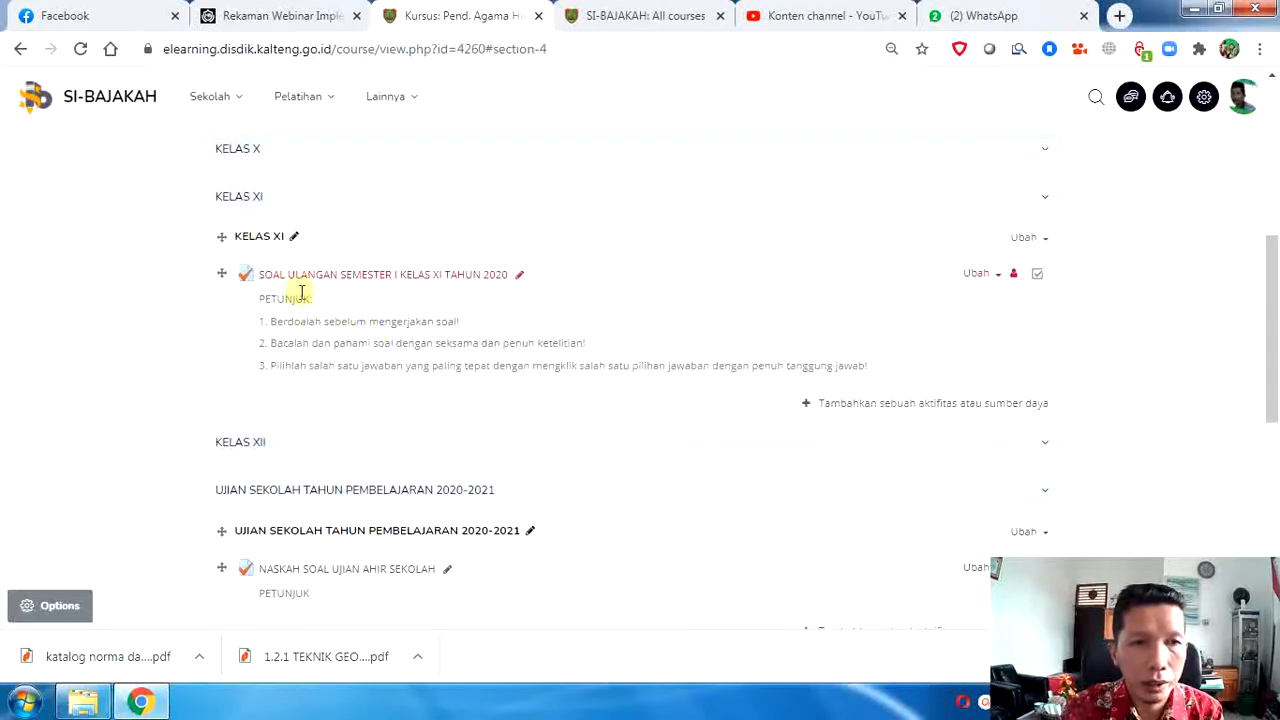
{"action": "left_click", "coordinate": [243, 240]}
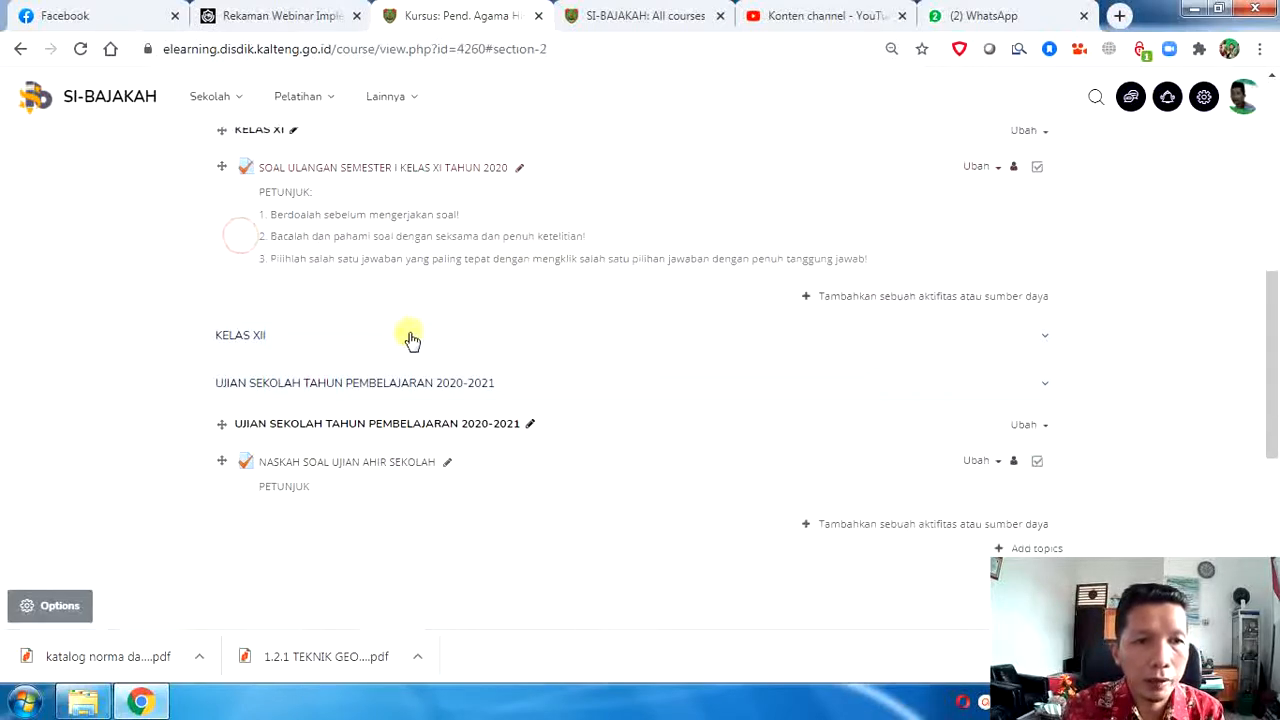
{"action": "scroll", "coordinate": [390, 345], "scroll_direction": "down", "scroll_amount": 2}
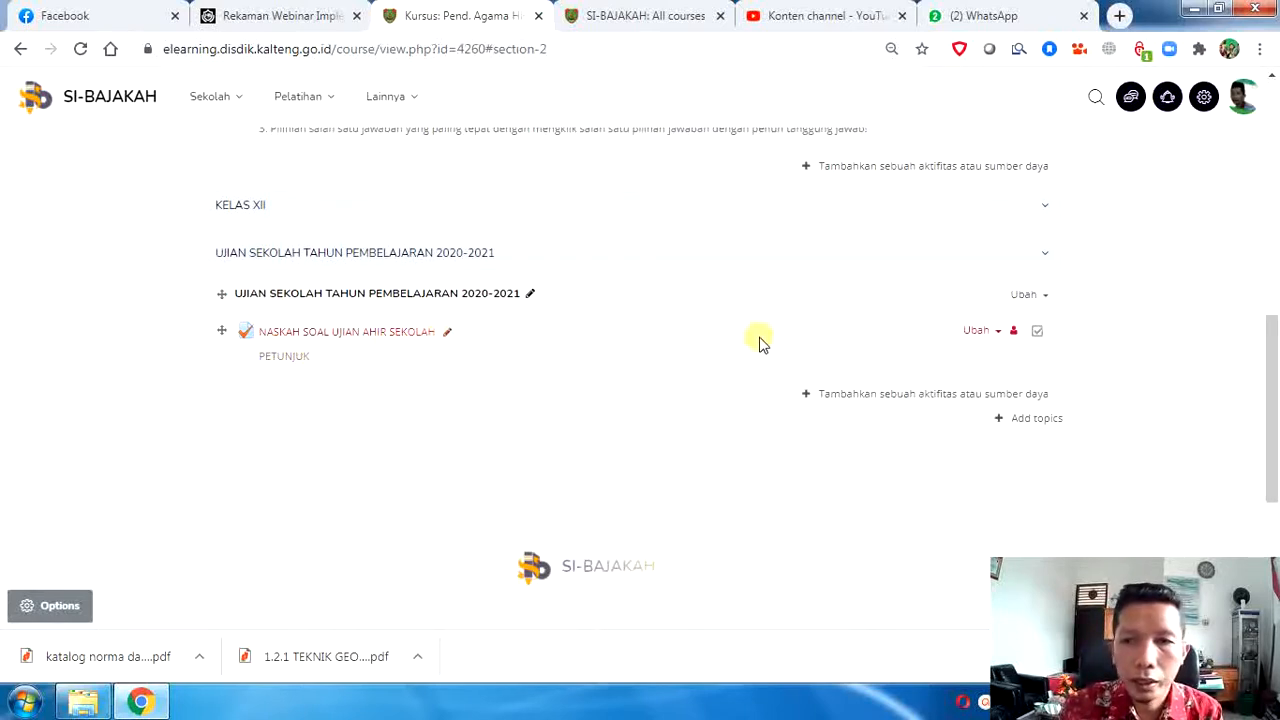
Step: Open the role assignment page of the NASKAH SOAL UJIAN AHIR SEKOLAH quiz
{"action": "left_click", "coordinate": [1000, 336]}
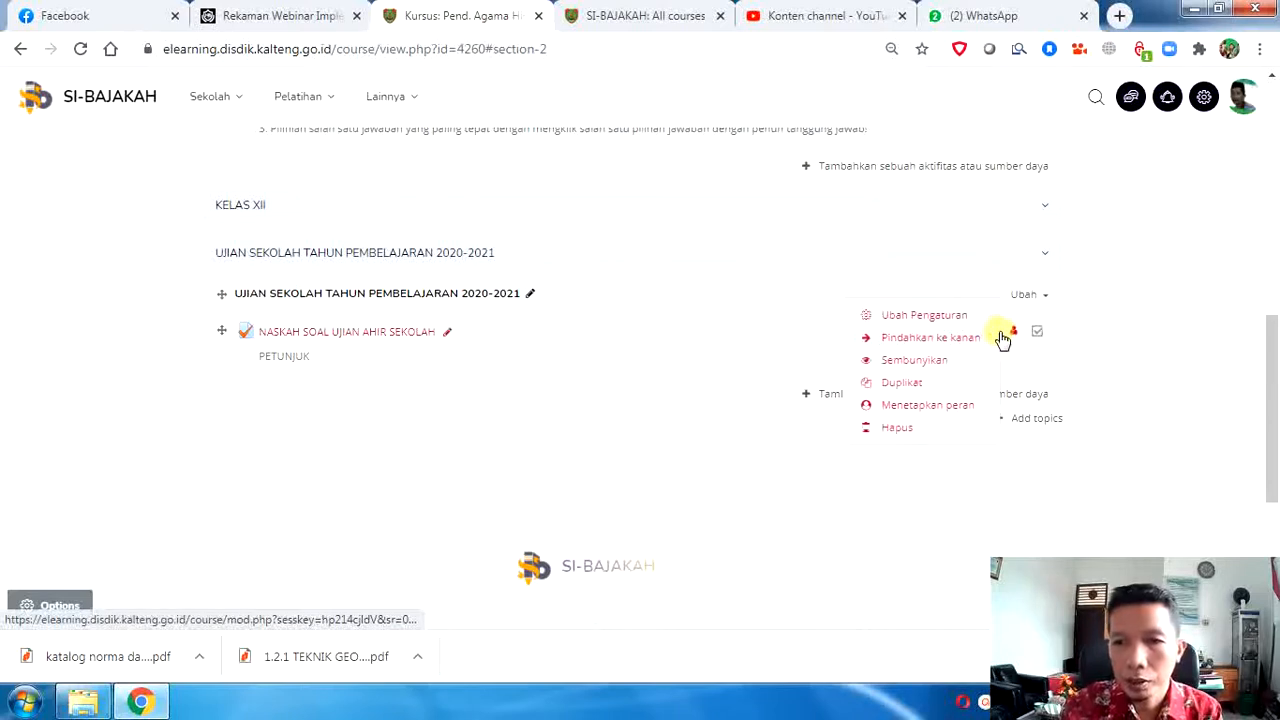
{"action": "left_click", "coordinate": [942, 408]}
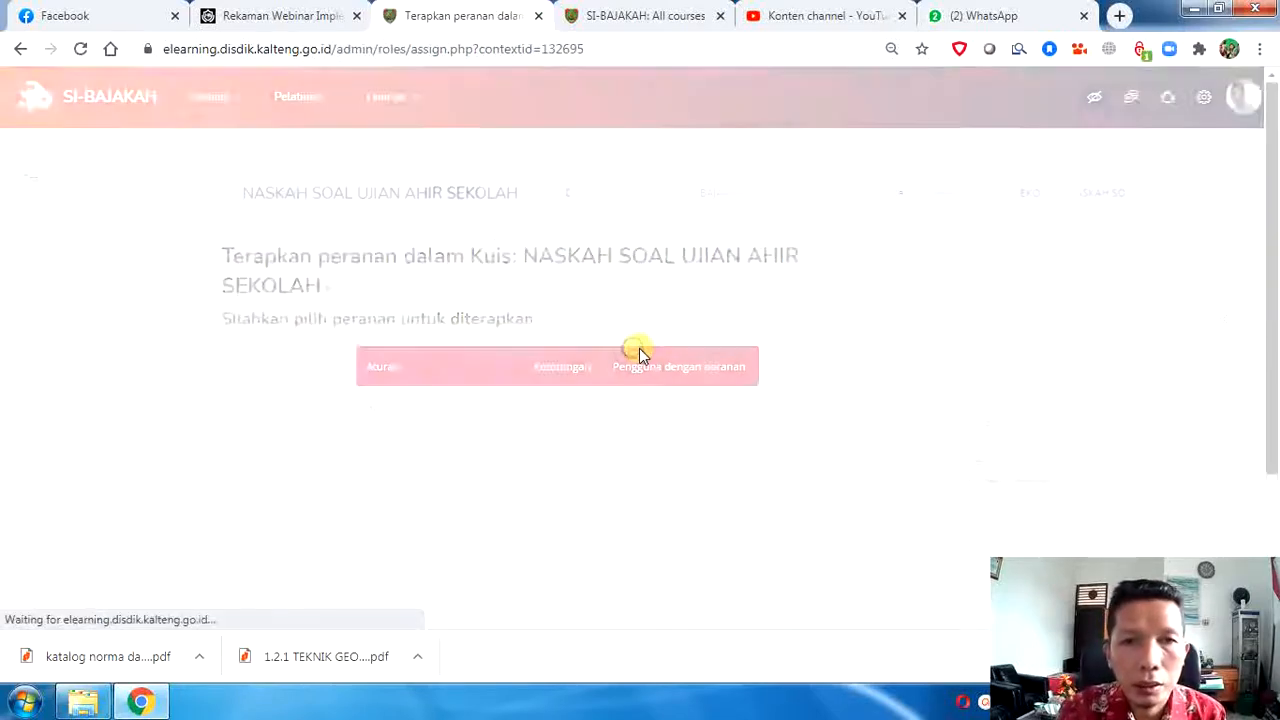
{"action": "scroll", "coordinate": [371, 508], "scroll_direction": "down", "scroll_amount": 1}
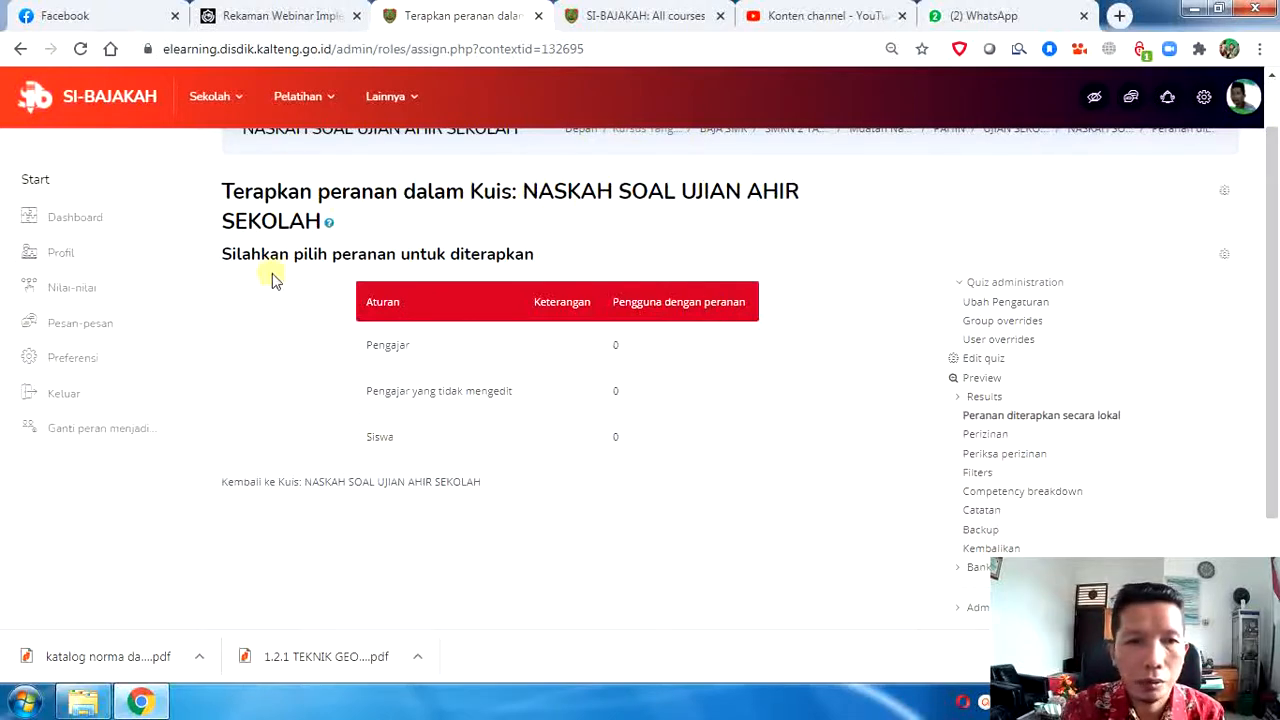
{"action": "scroll", "coordinate": [645, 370], "scroll_direction": "down", "scroll_amount": 1}
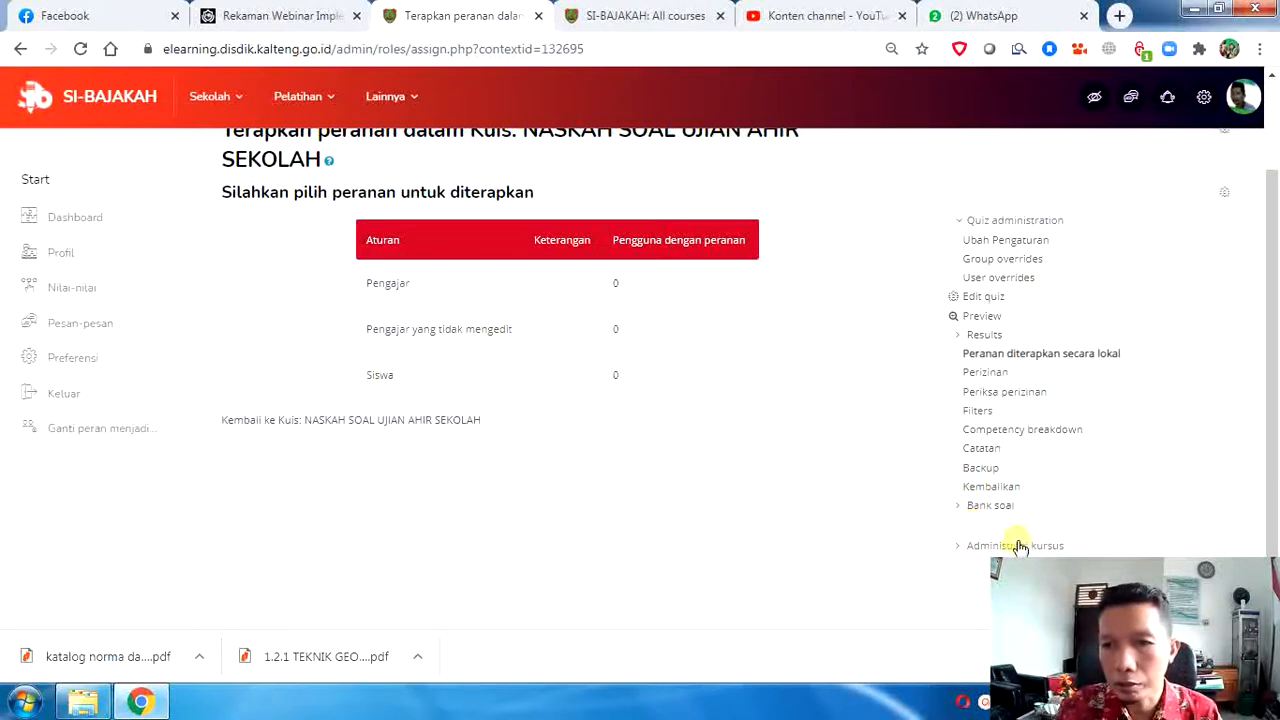
Step: Check the extracted question files in File Explorer and open the import page of the quiz's question bank
{"action": "left_click", "coordinate": [966, 510]}
{"action": "scroll", "coordinate": [930, 480], "scroll_direction": "down", "scroll_amount": 2}
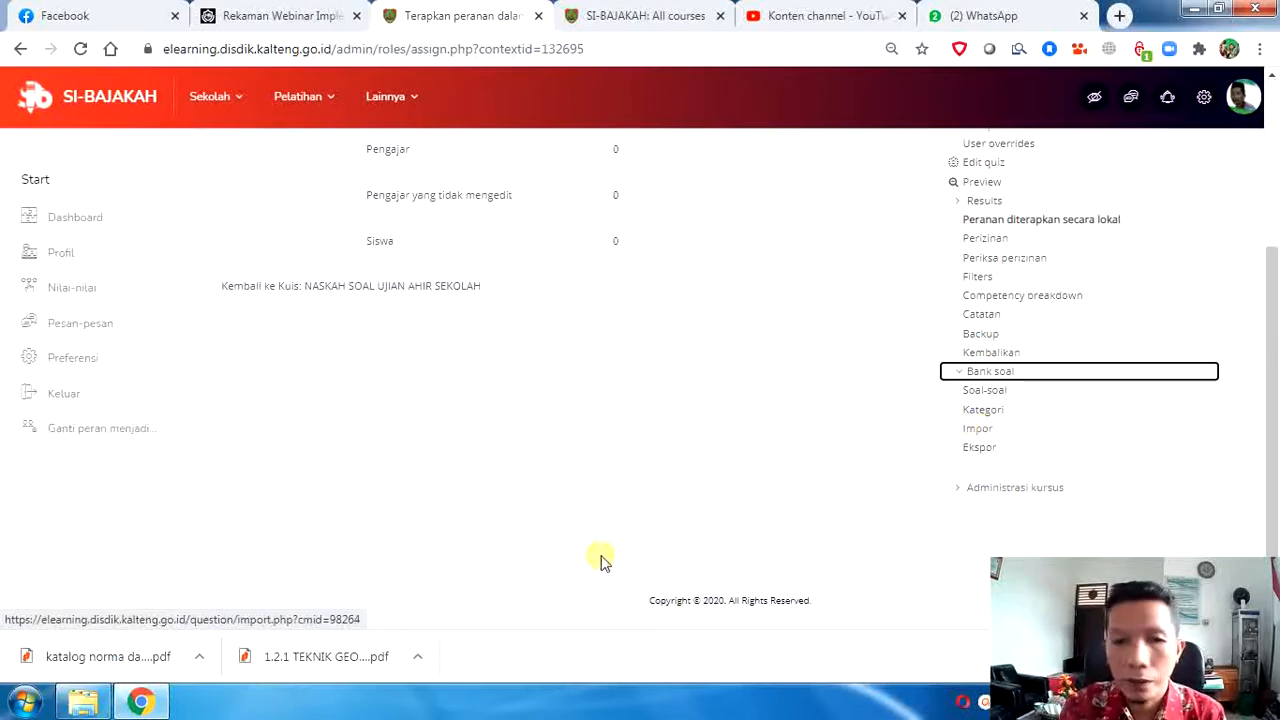
{"action": "left_click", "coordinate": [83, 701]}
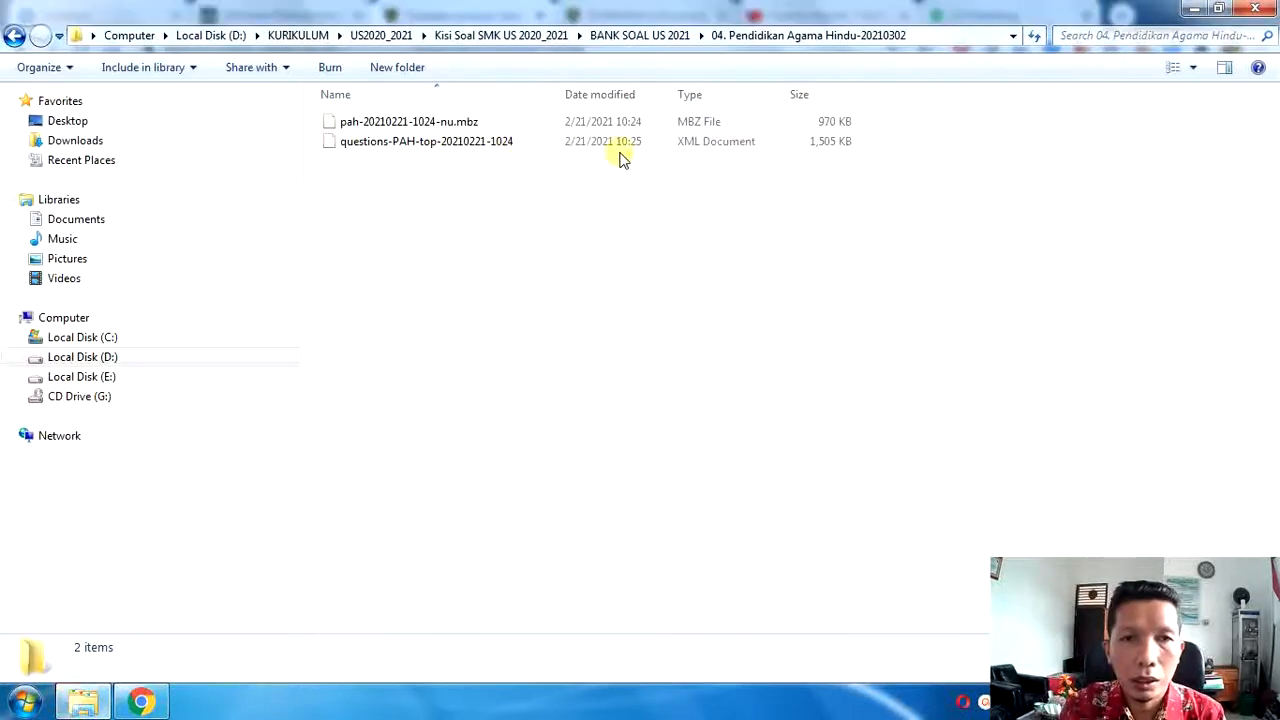
{"action": "left_click", "coordinate": [140, 701]}
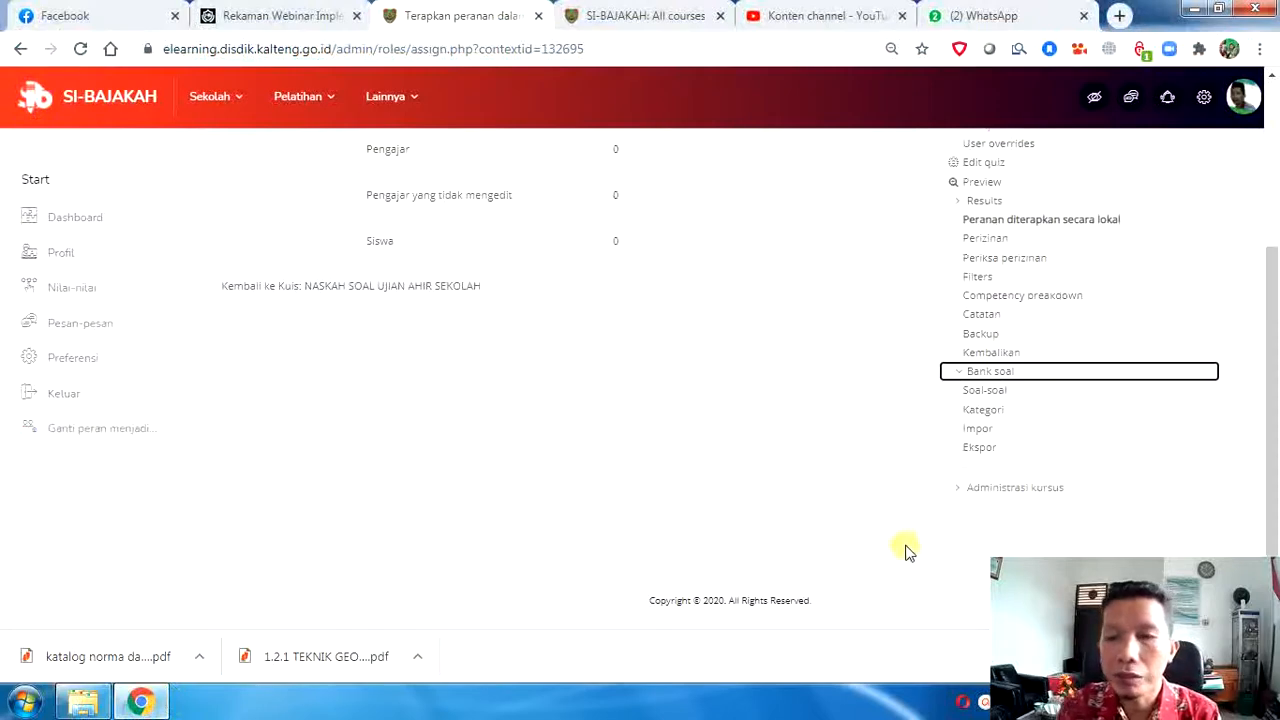
{"action": "left_click", "coordinate": [978, 429]}
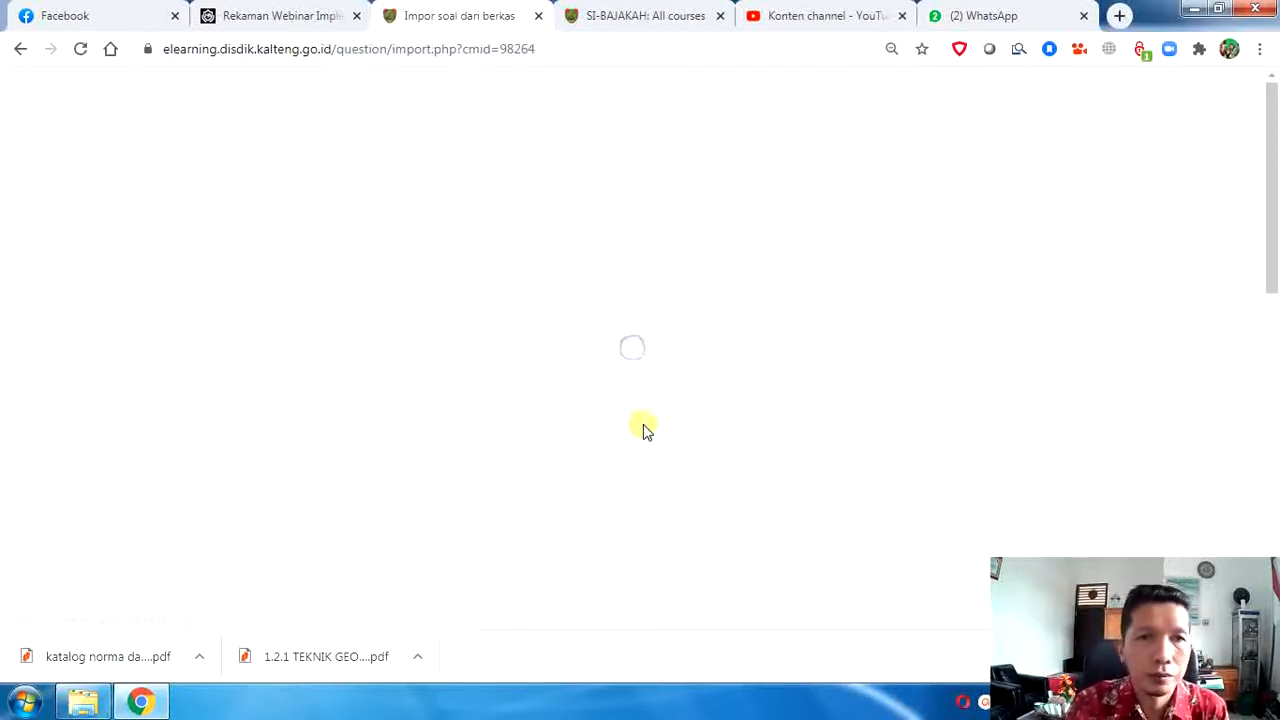
Step: Set the import category to Pengaturan awal untuk NASKAH SOAL UJIAN AHIR SEKOLAH in the general import settings
{"action": "scroll", "coordinate": [644, 428], "scroll_direction": "down", "scroll_amount": 1}
{"action": "scroll", "coordinate": [643, 424], "scroll_direction": "down", "scroll_amount": 1}
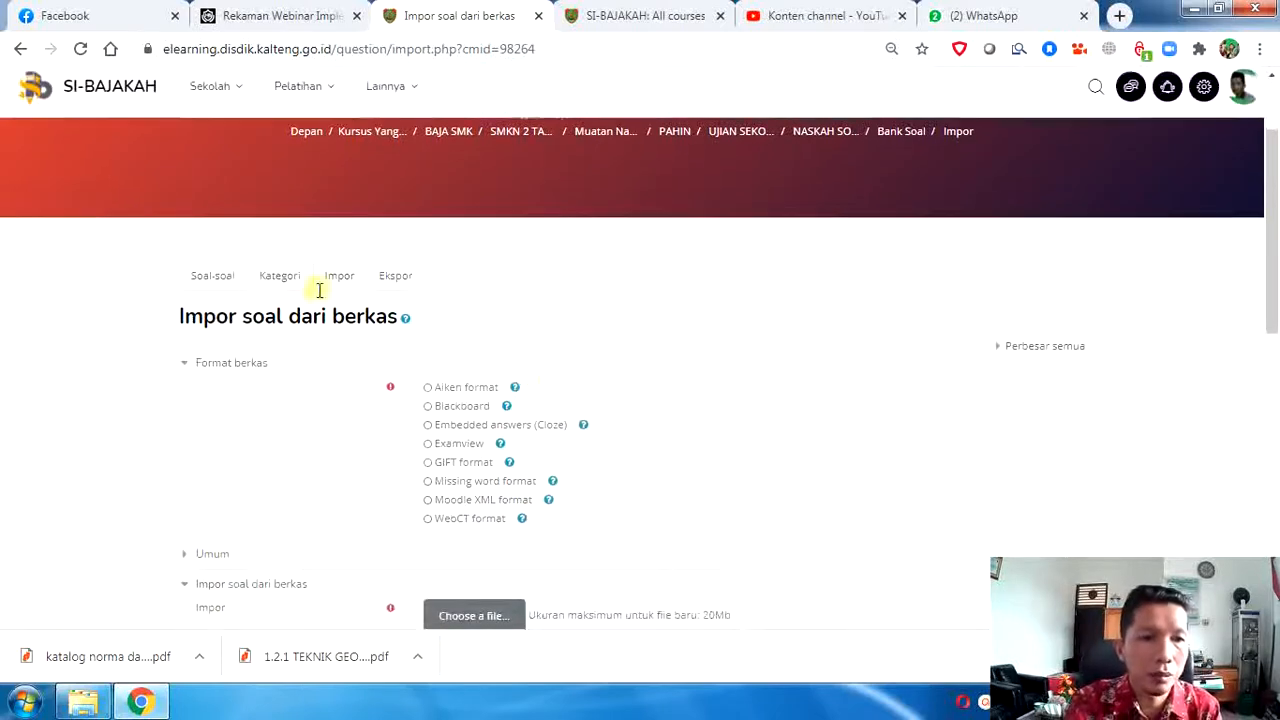
{"action": "scroll", "coordinate": [491, 423], "scroll_direction": "down", "scroll_amount": 2}
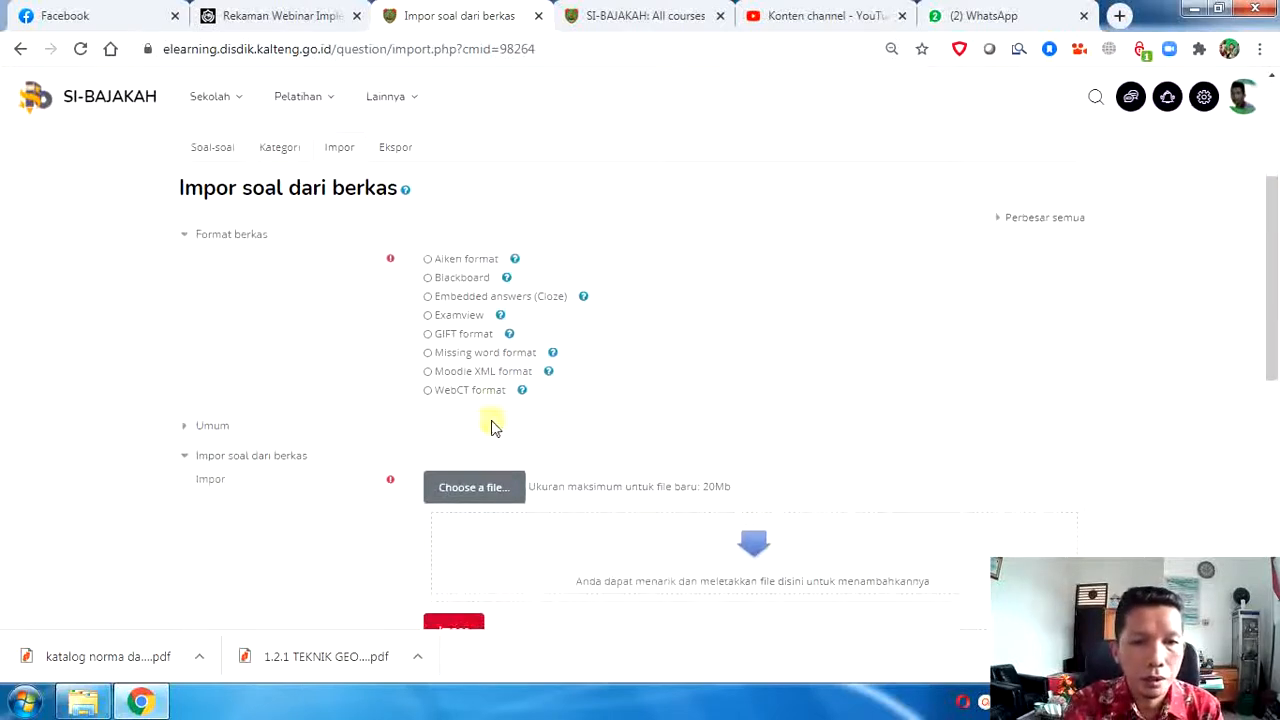
{"action": "left_click", "coordinate": [224, 423]}
{"action": "left_click", "coordinate": [547, 455]}
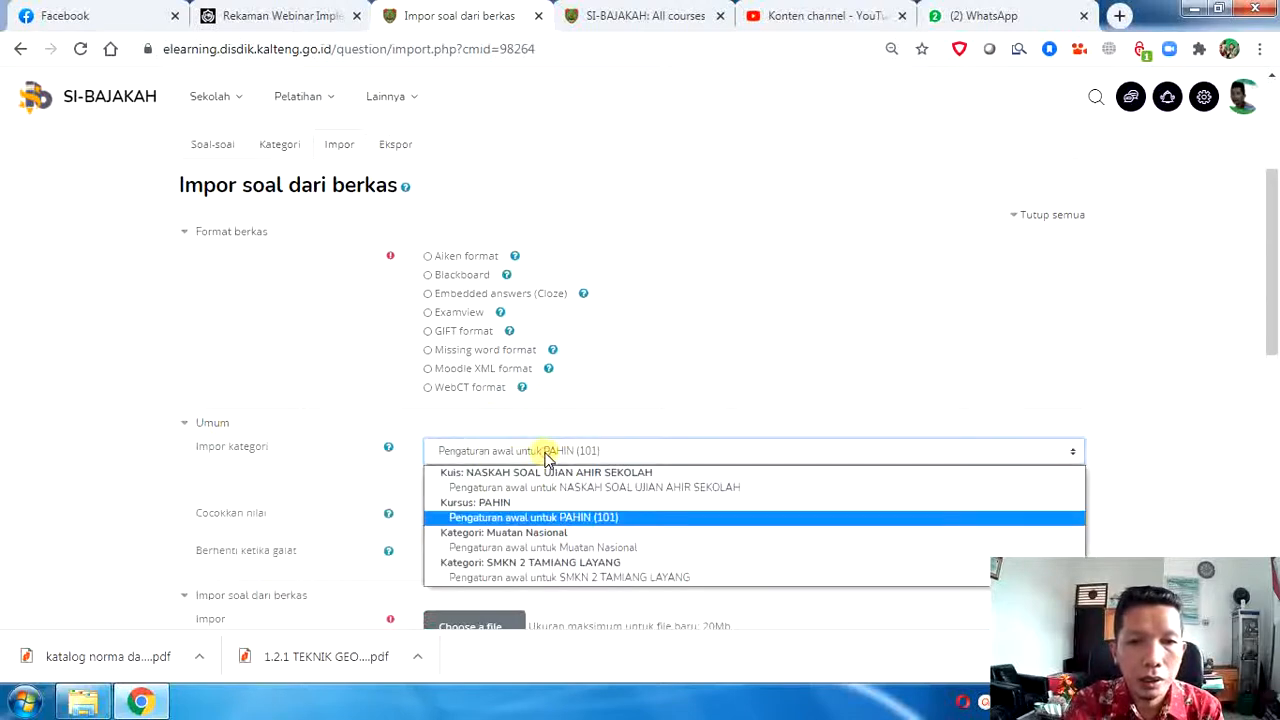
{"action": "left_click", "coordinate": [587, 497]}
{"action": "left_click", "coordinate": [597, 450]}
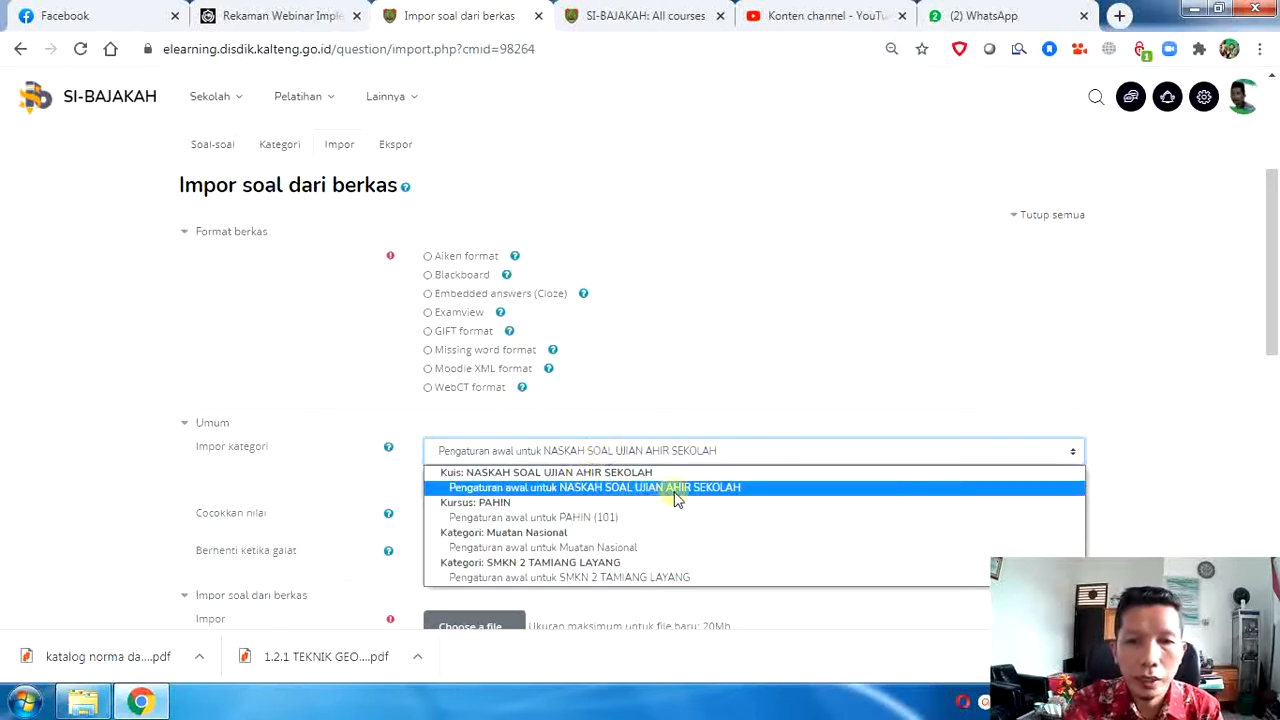
{"action": "left_click", "coordinate": [775, 497]}
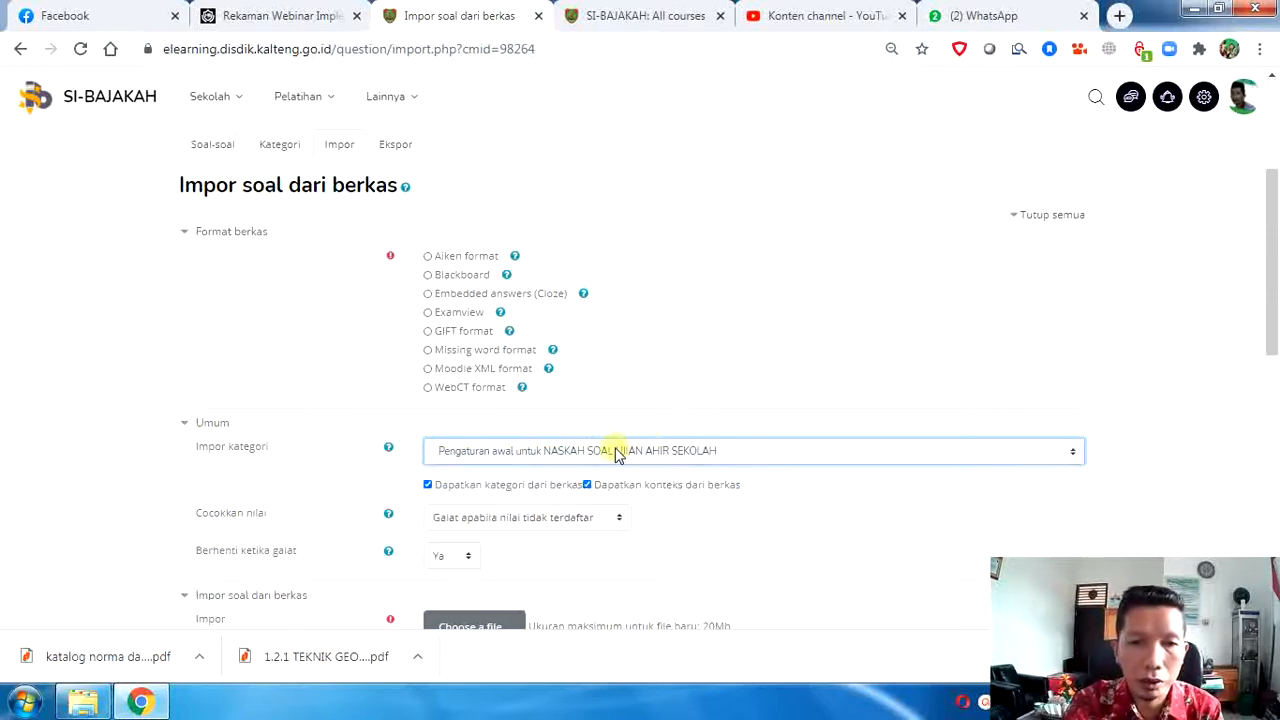
{"action": "scroll", "coordinate": [612, 490], "scroll_direction": "down", "scroll_amount": 1}
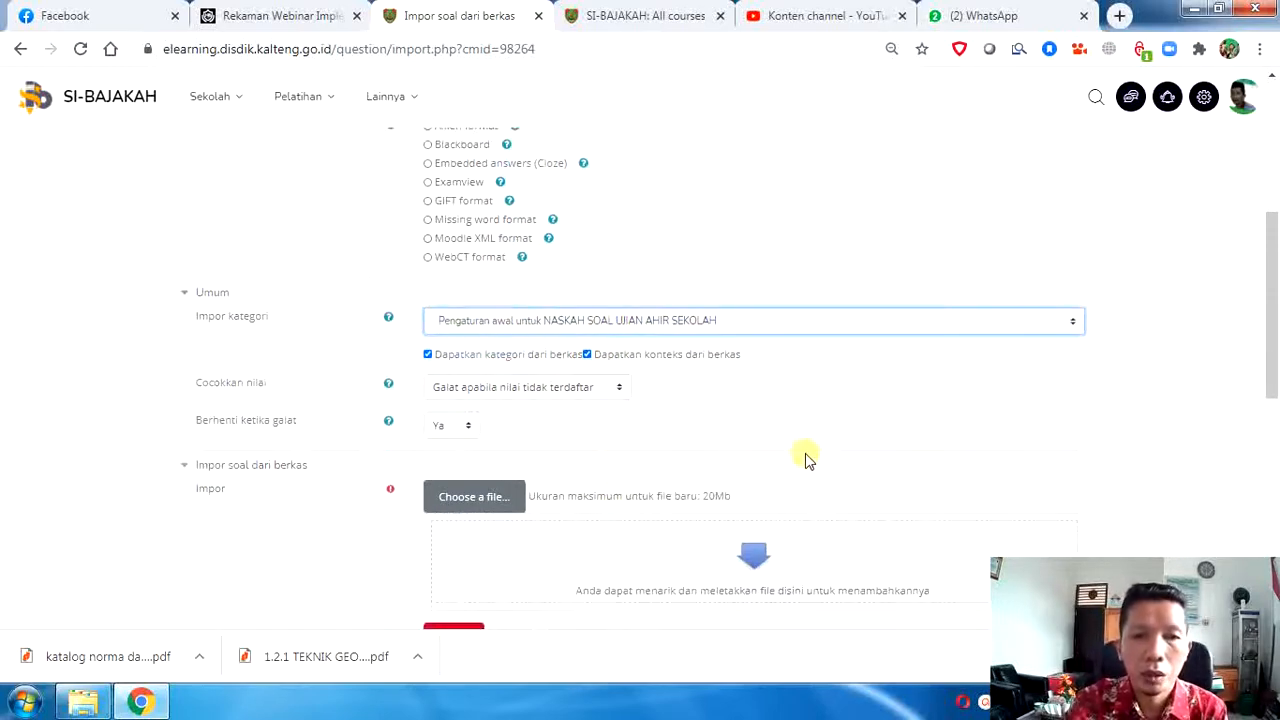
{"action": "left_click", "coordinate": [534, 330]}
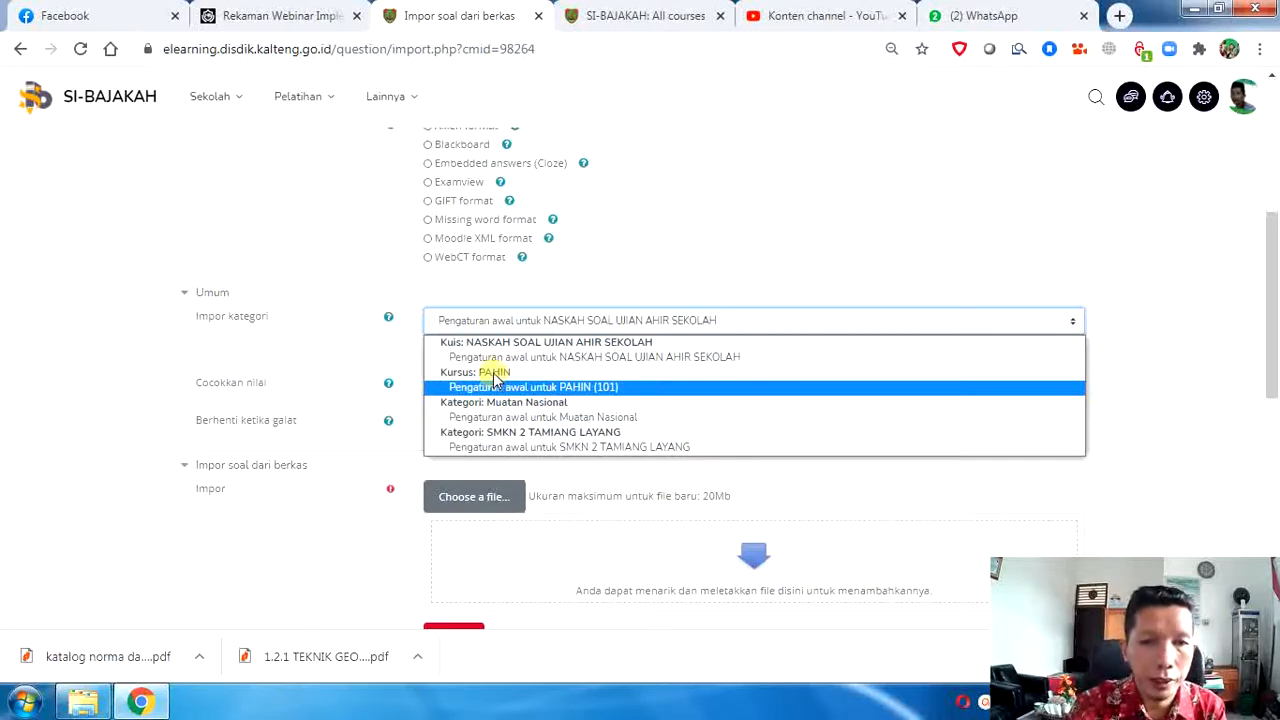
{"action": "left_click", "coordinate": [664, 358]}
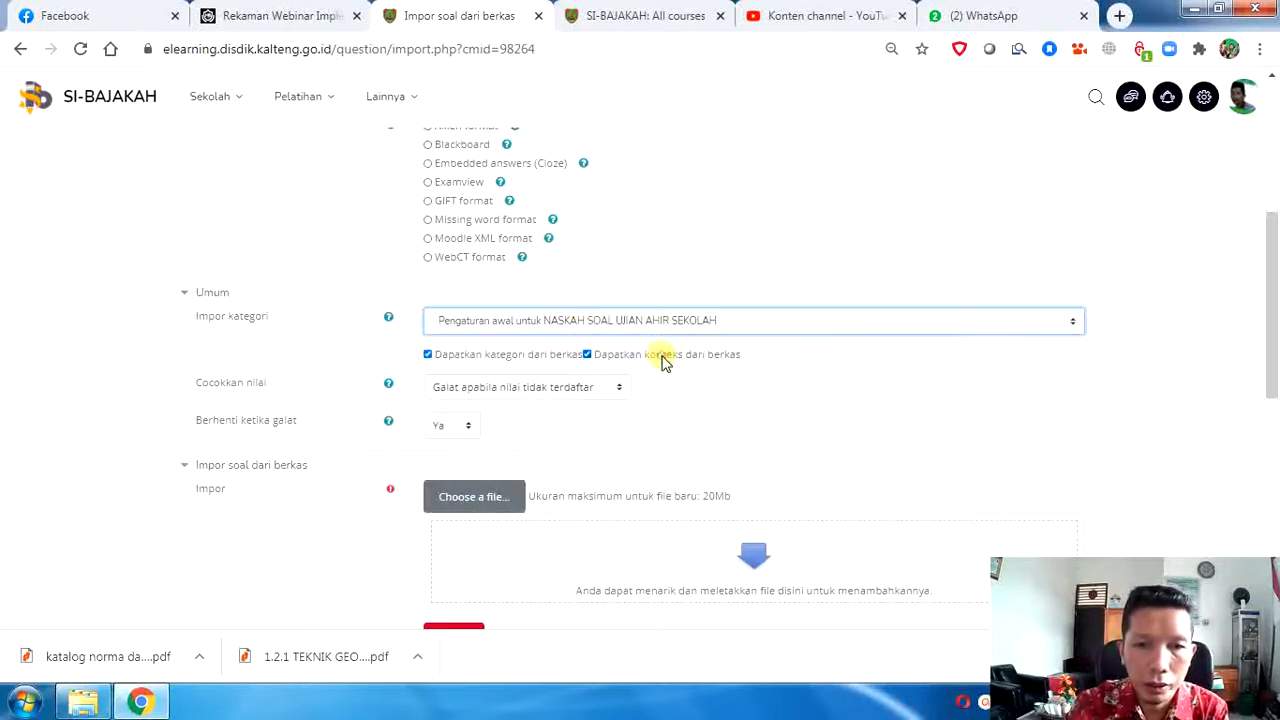
Step: Open the file picker for the question import and check the question bank folder's path in File Explorer
{"action": "left_click", "coordinate": [477, 505]}
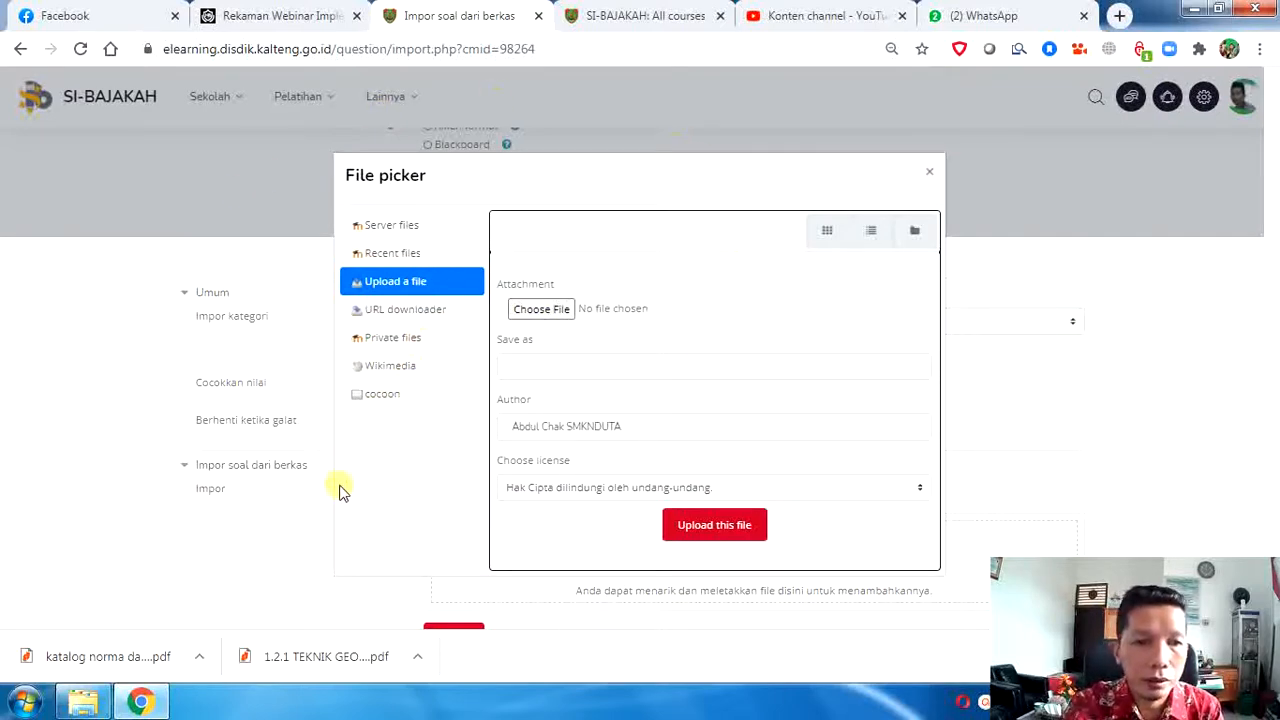
{"action": "left_click", "coordinate": [84, 701]}
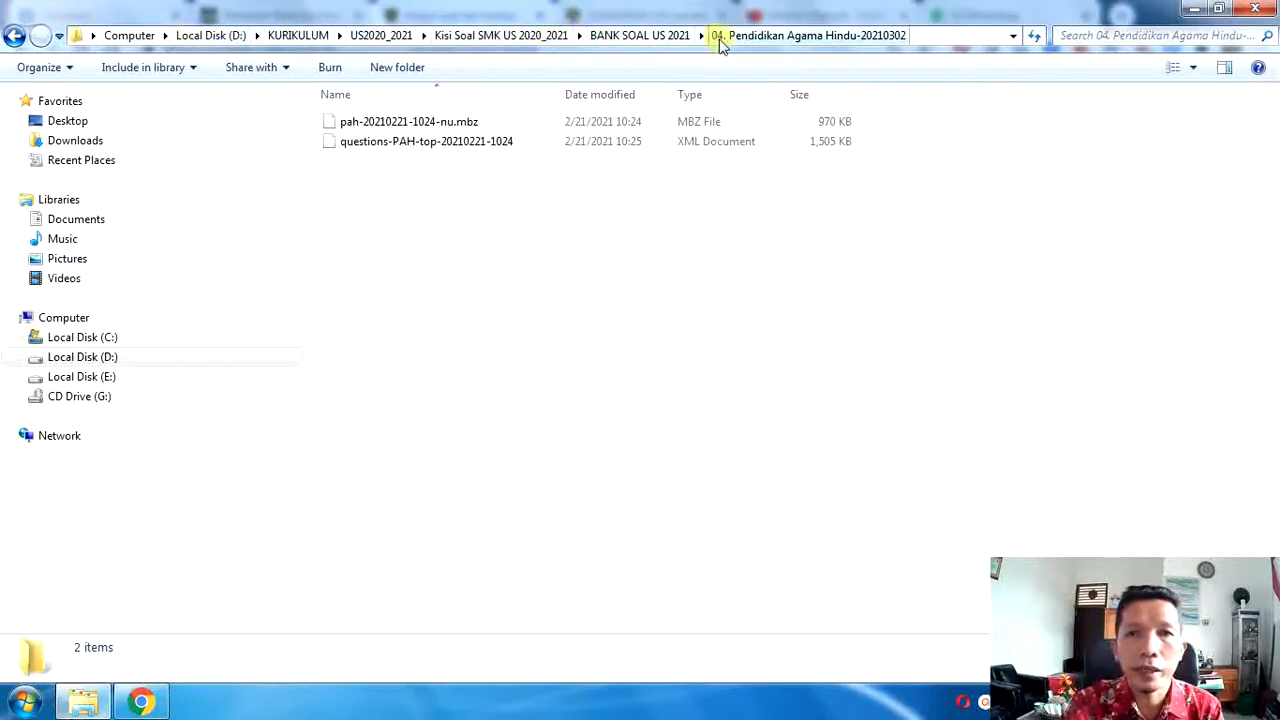
{"action": "left_click", "coordinate": [166, 700]}
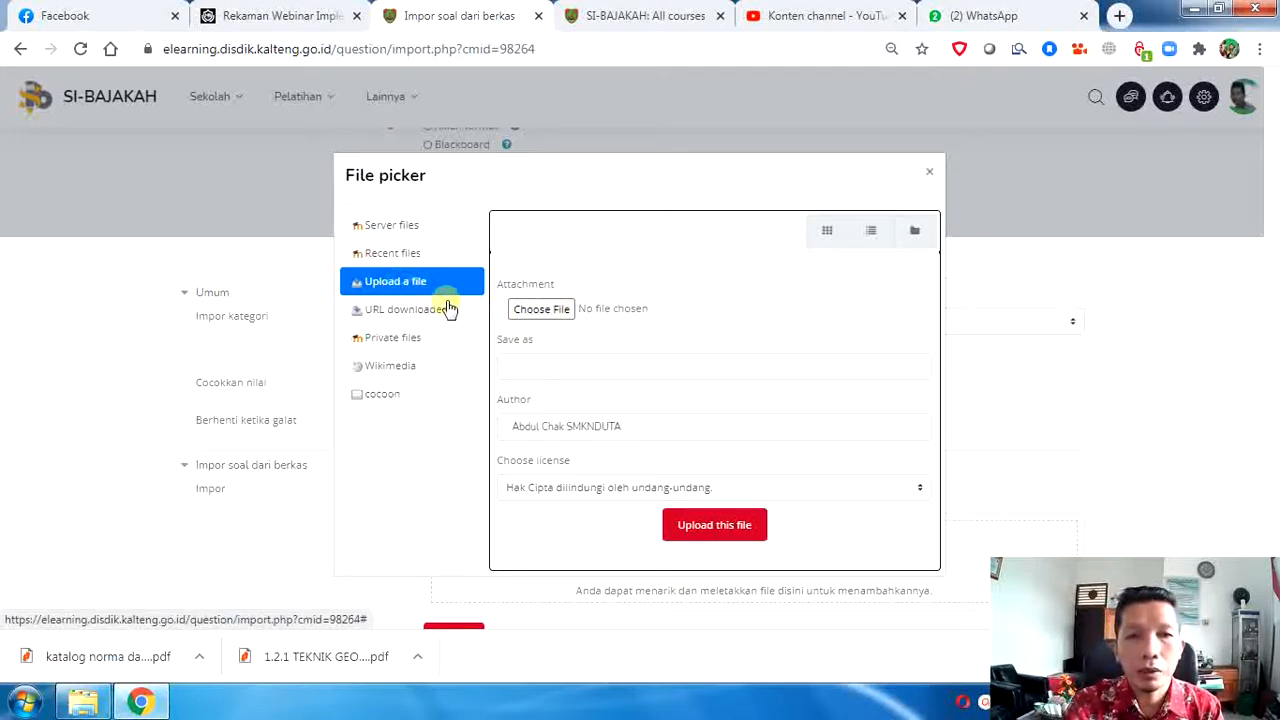
Step: Browse for the upload file in KURIKULUM > US2020_2021 > Kisi Soal SMK US 2020_2021 > BANK SOAL US 2021 > 04. Pendidikan Agama Hindu-20210302
{"action": "left_click", "coordinate": [538, 312]}
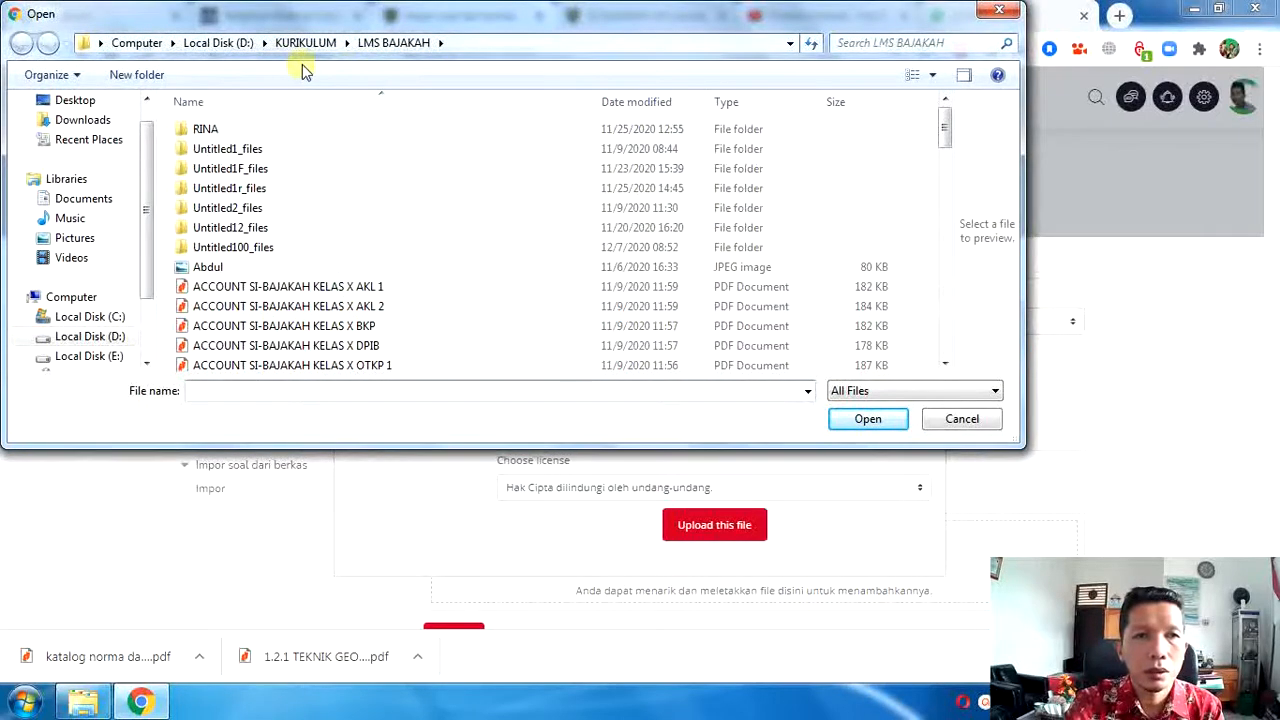
{"action": "left_click", "coordinate": [302, 45]}
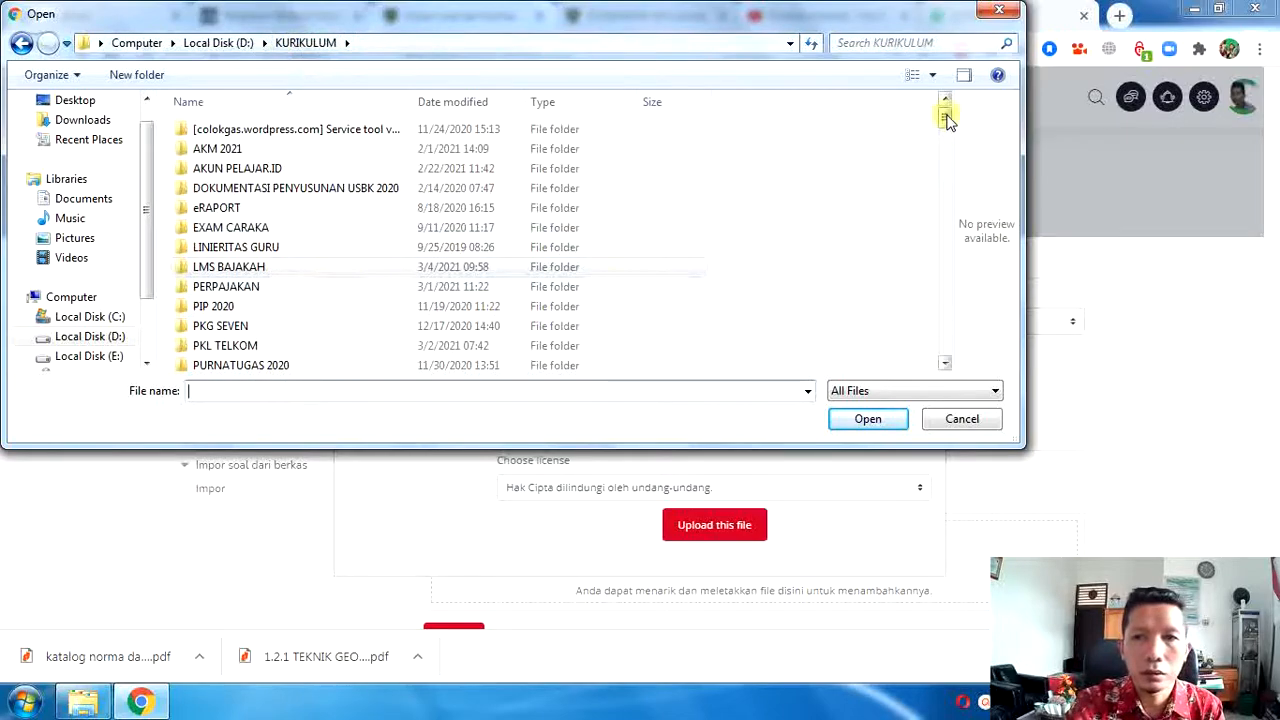
{"action": "mouse_move", "coordinate": [947, 119]}
{"action": "left_mouse_down"}
{"action": "mouse_move", "coordinate": [943, 151]}
{"action": "mouse_move", "coordinate": [943, 139]}
{"action": "left_mouse_up"}
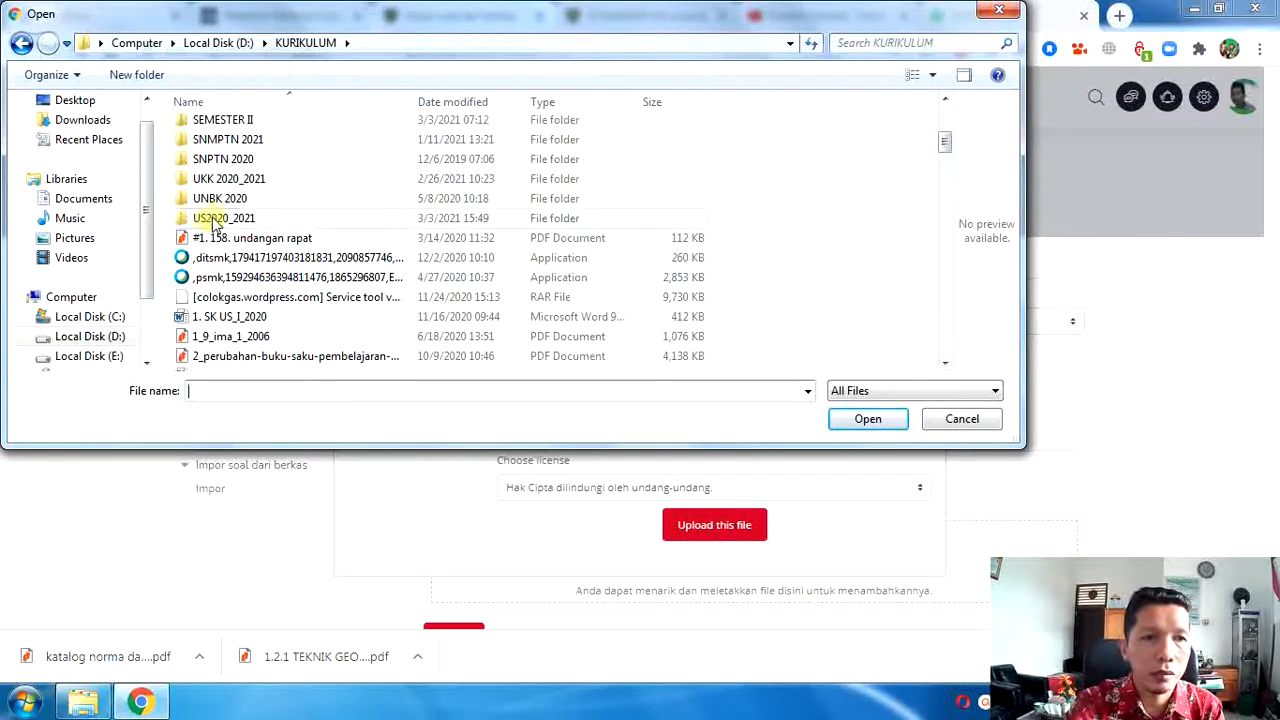
{"action": "double_click", "coordinate": [213, 220]}
{"action": "double_click", "coordinate": [243, 129]}
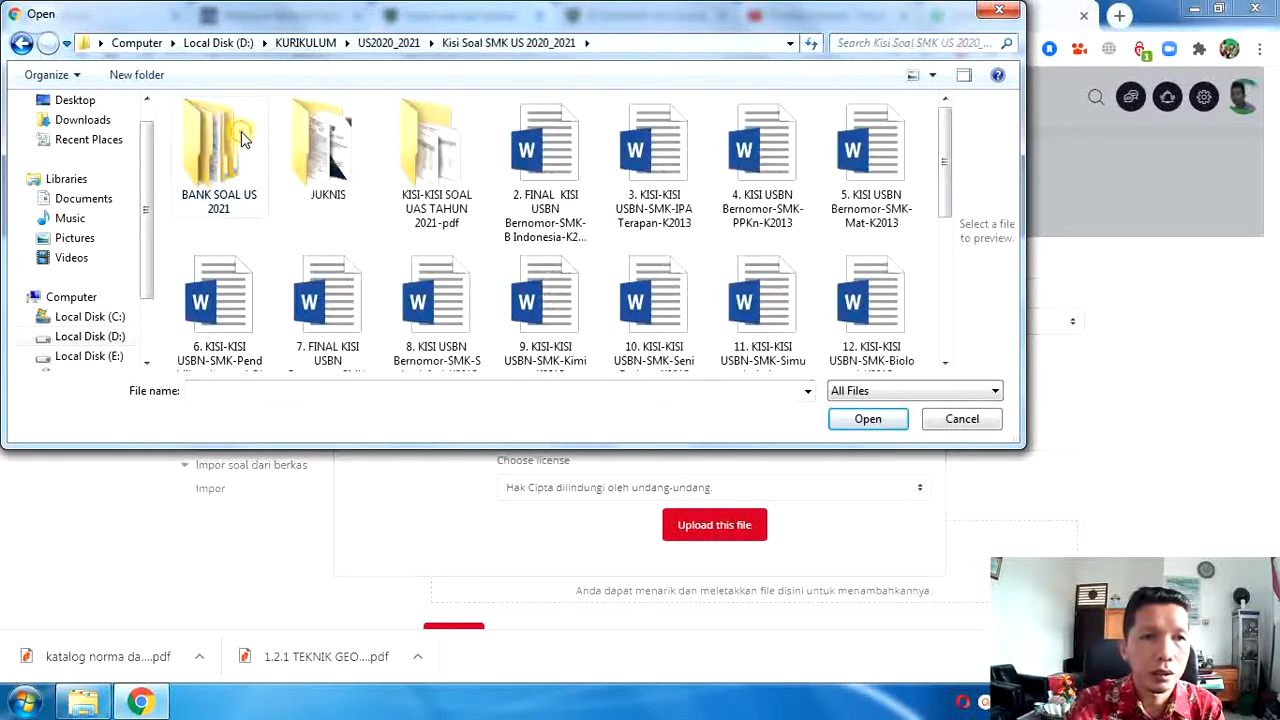
{"action": "double_click", "coordinate": [215, 150]}
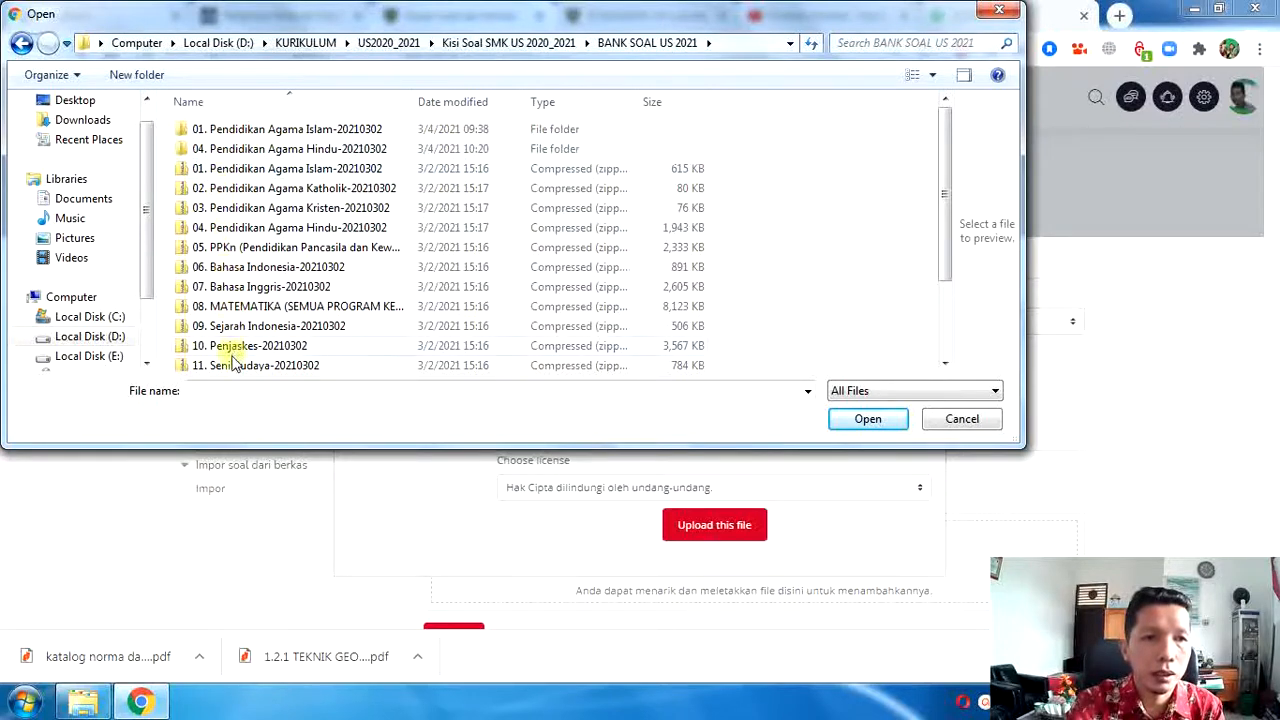
{"action": "double_click", "coordinate": [268, 150]}
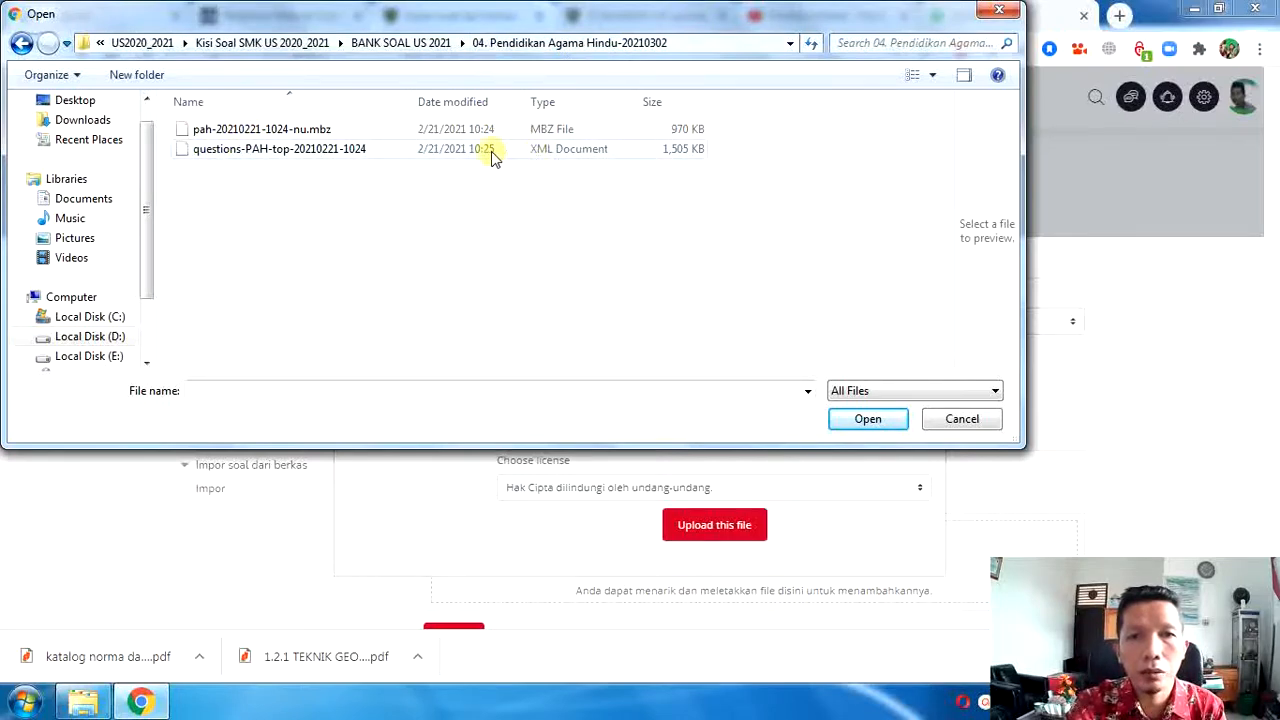
{"action": "left_click", "coordinate": [338, 151]}
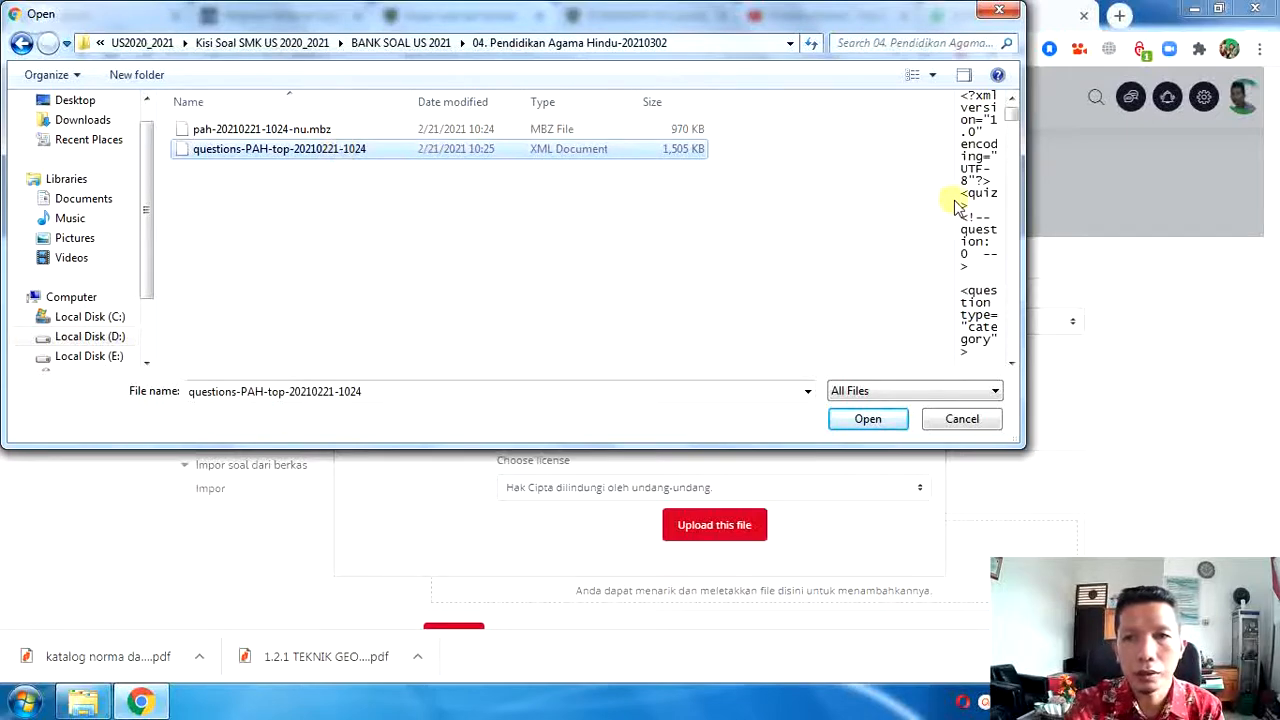
{"action": "left_click_drag", "start_coordinate": [955, 207], "coordinate": [763, 223]}
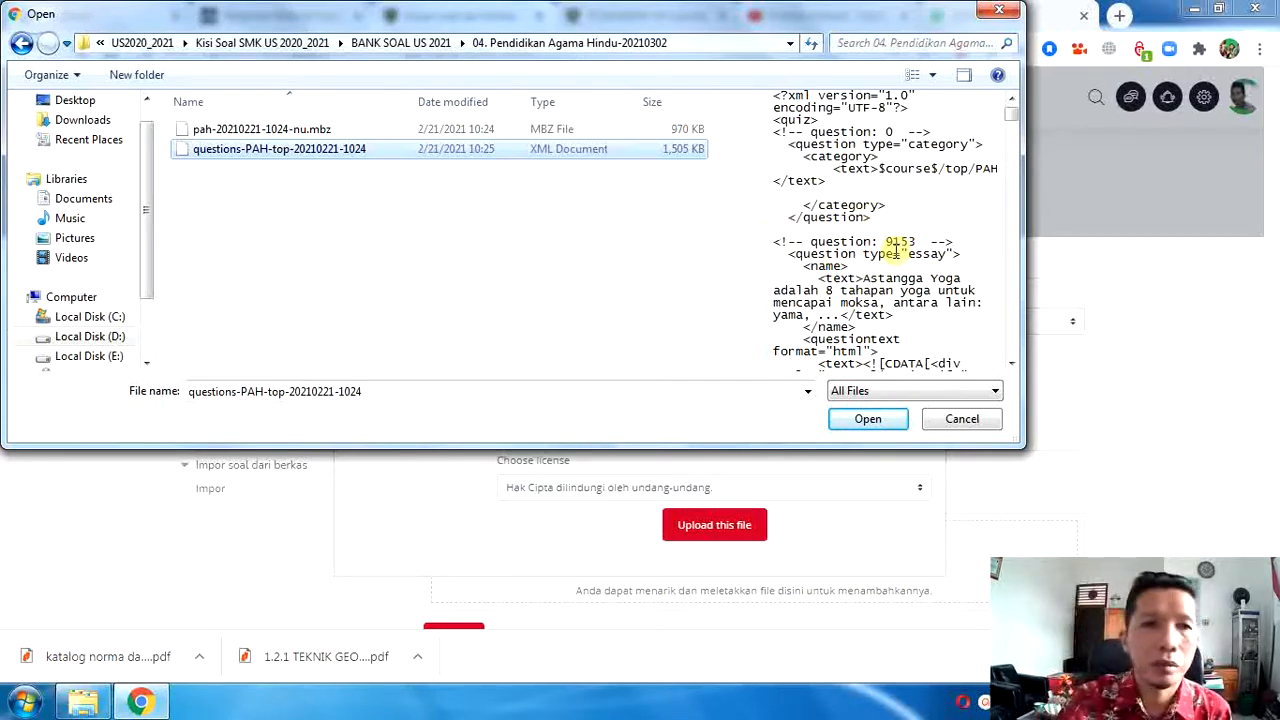
{"action": "left_click", "coordinate": [380, 149]}
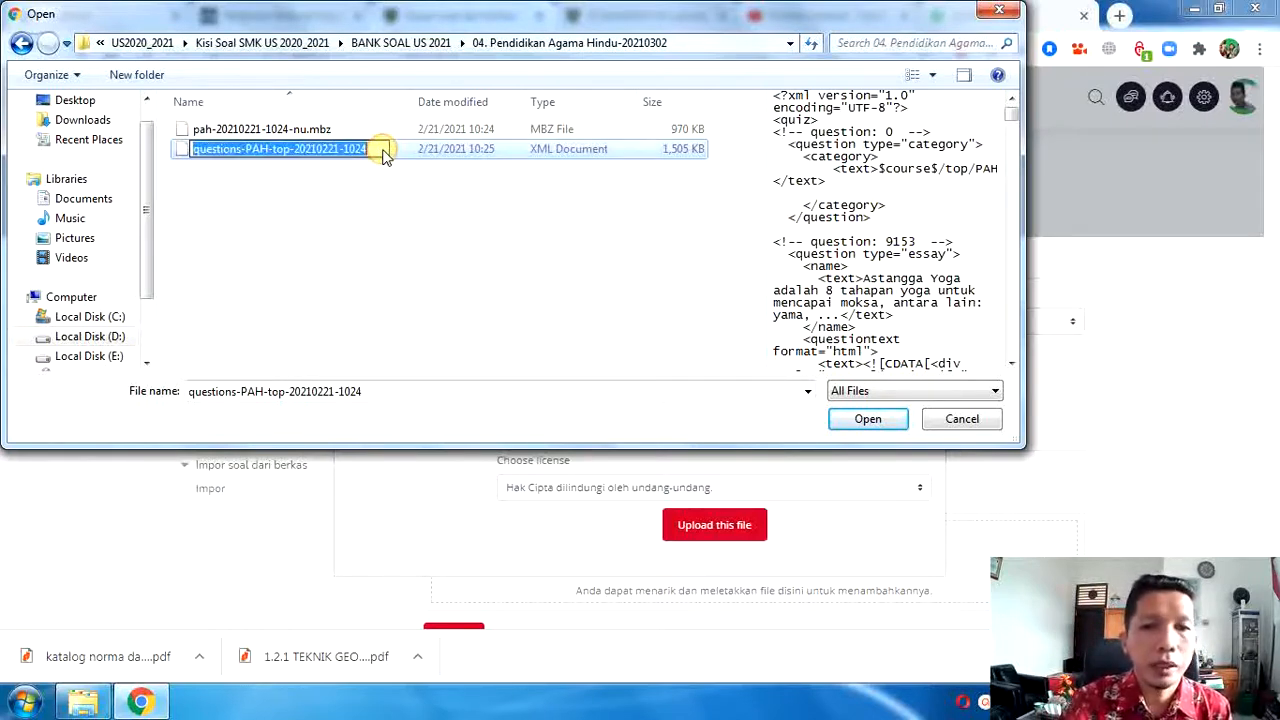
{"action": "left_click", "coordinate": [889, 421]}
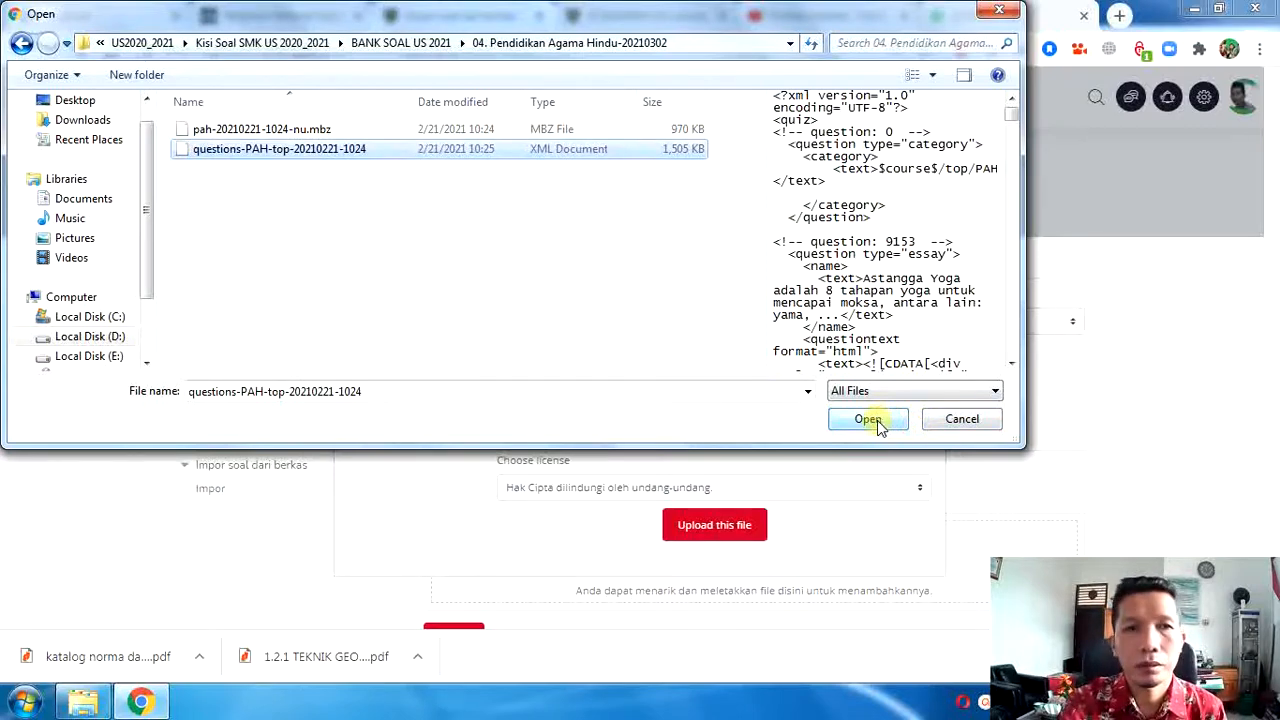
{"action": "left_click", "coordinate": [868, 420]}
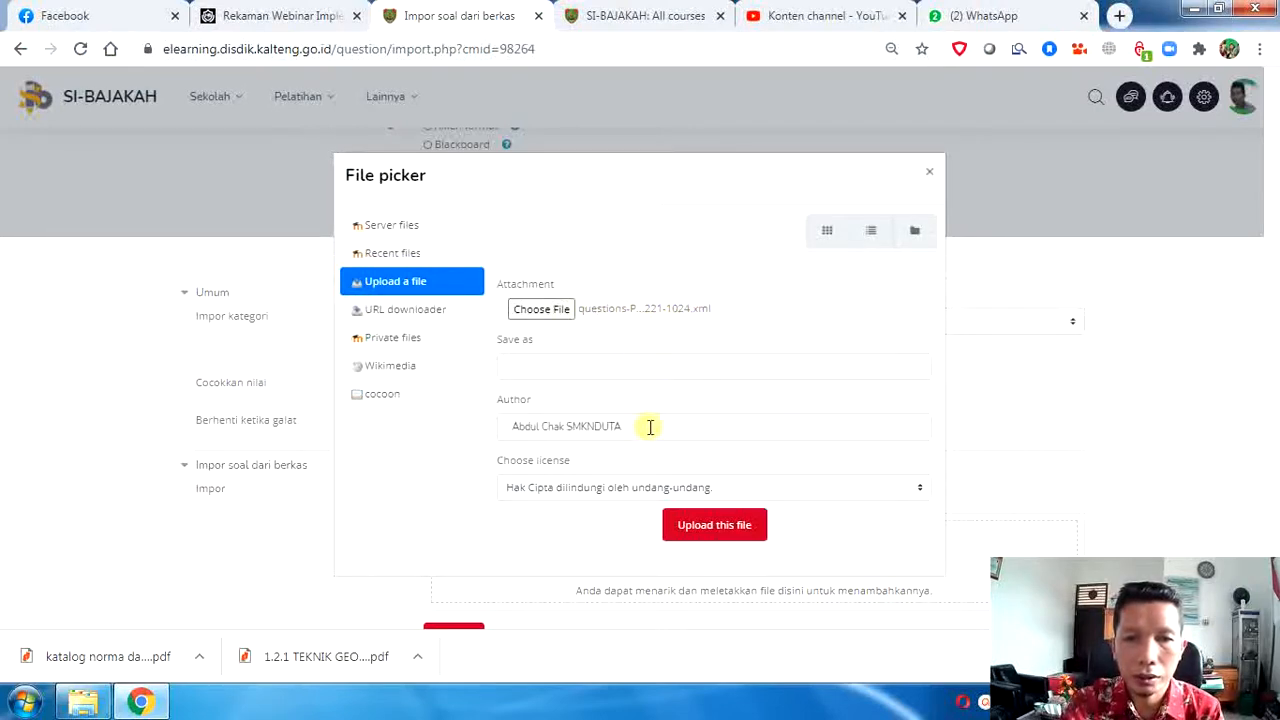
Step: Upload the chosen XML file to the import form, keeping the prefilled author and license
{"action": "left_click_drag", "start_coordinate": [650, 427], "coordinate": [474, 437]}
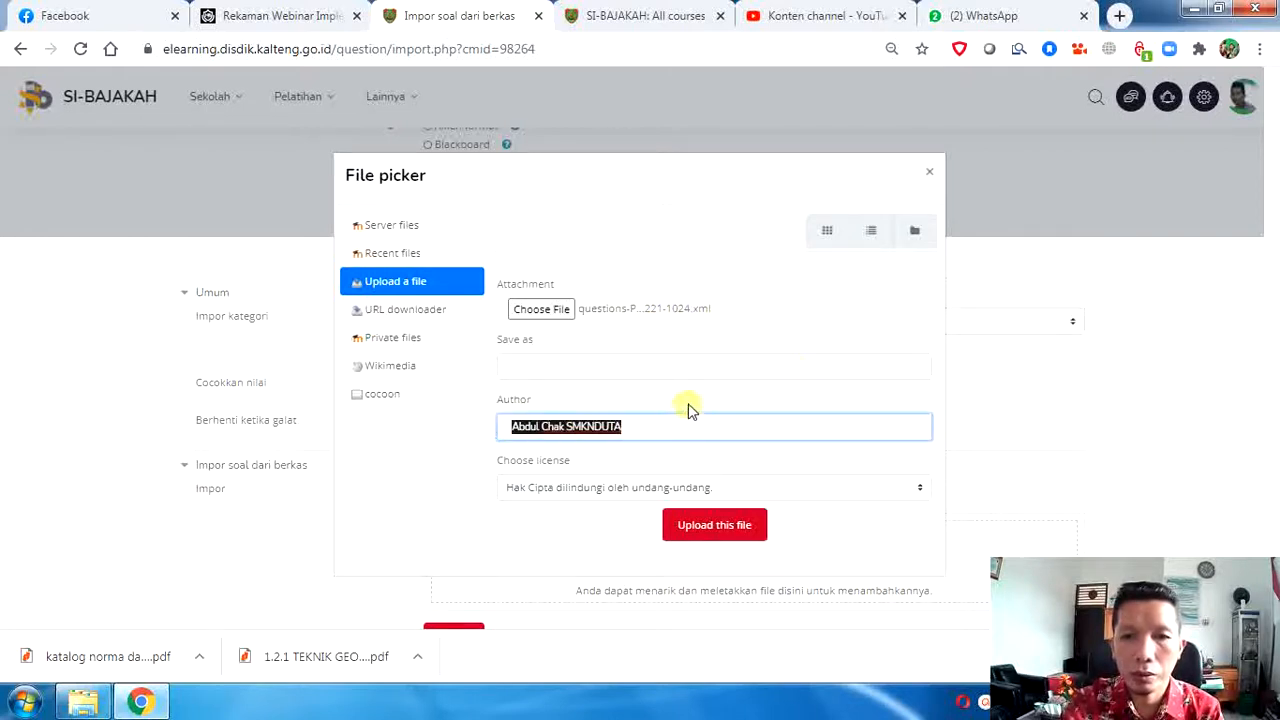
{"action": "left_click", "coordinate": [688, 410]}
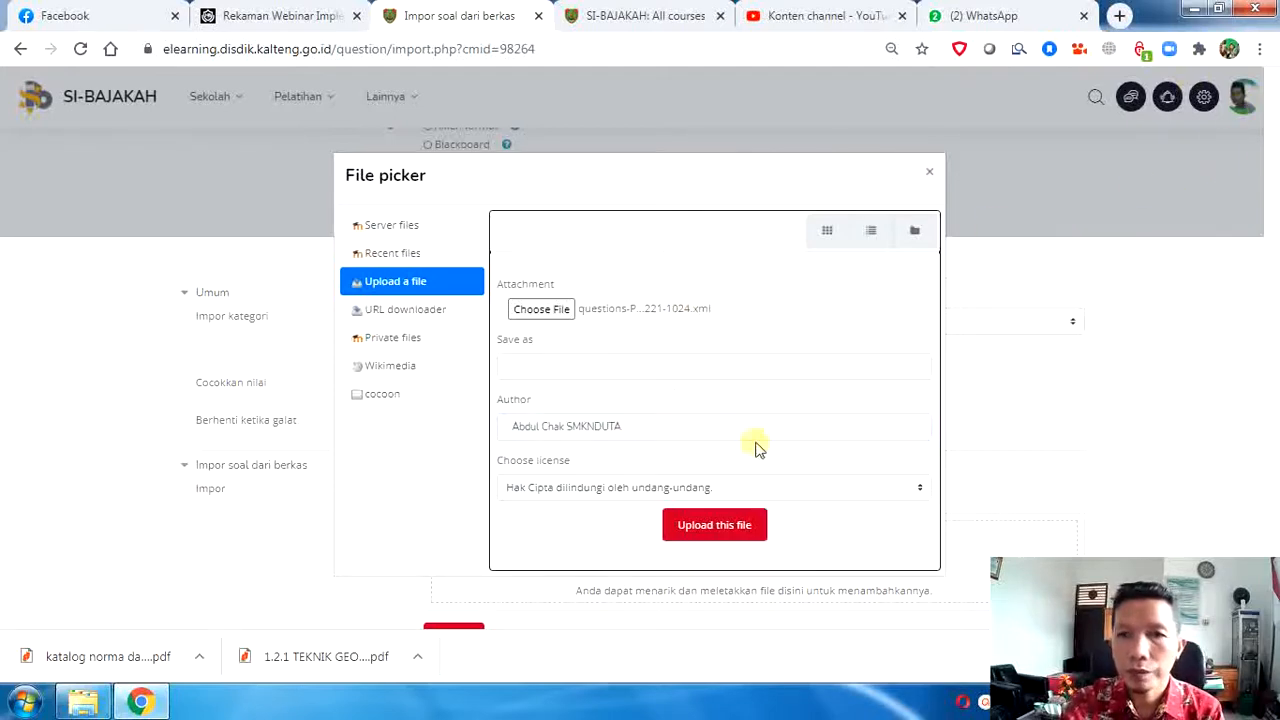
{"action": "left_click", "coordinate": [669, 433]}
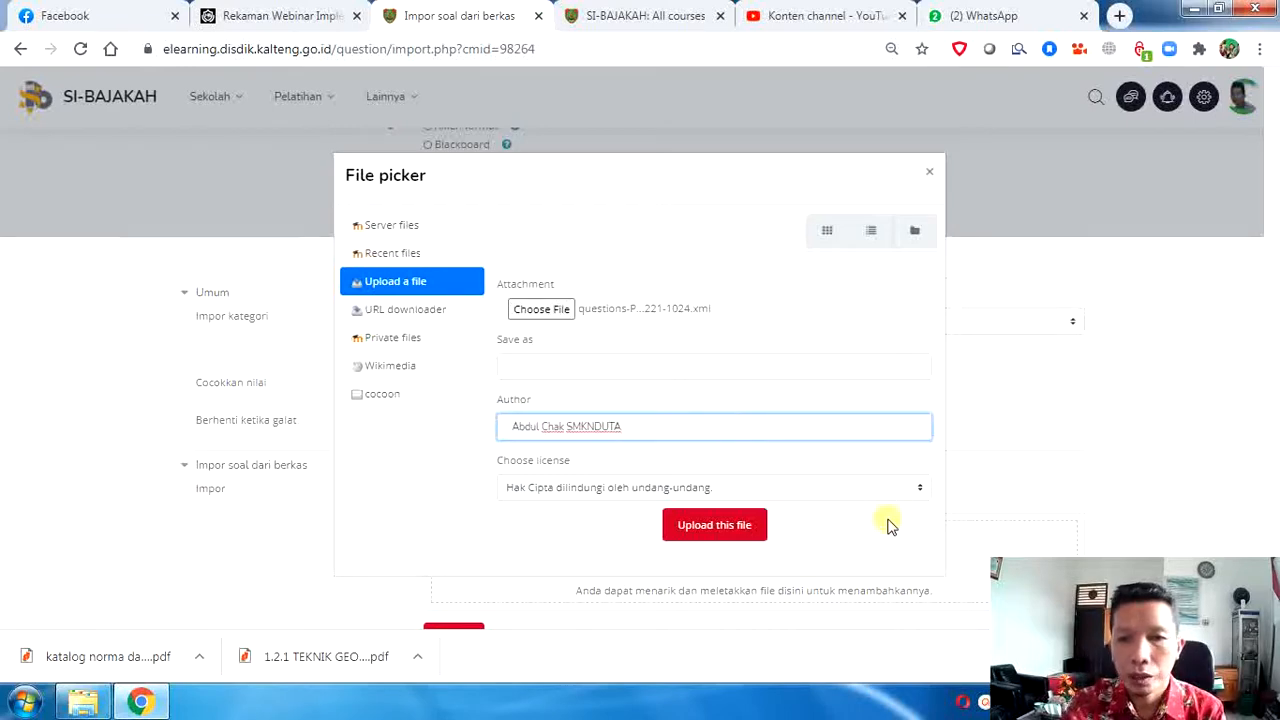
{"action": "left_click", "coordinate": [727, 538]}
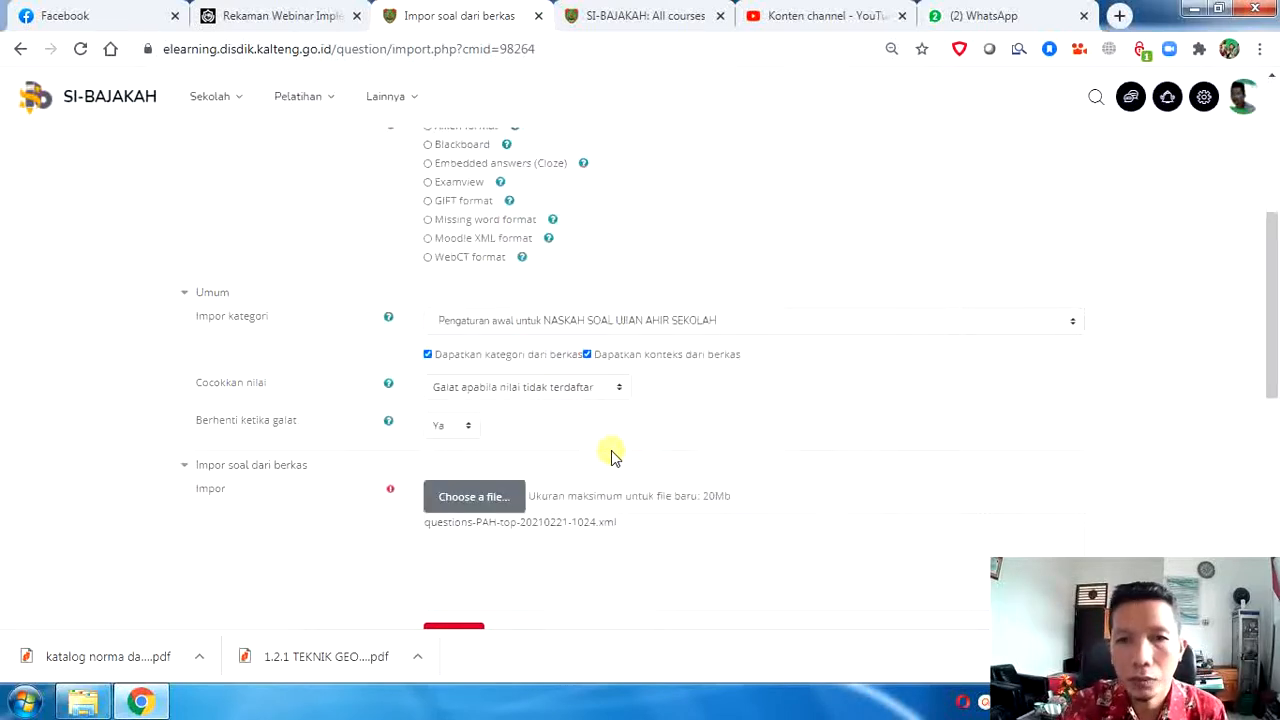
Step: Review the general import settings and try to import the attached question file without choosing a file format
{"action": "scroll", "coordinate": [707, 397], "scroll_direction": "down", "scroll_amount": 1}
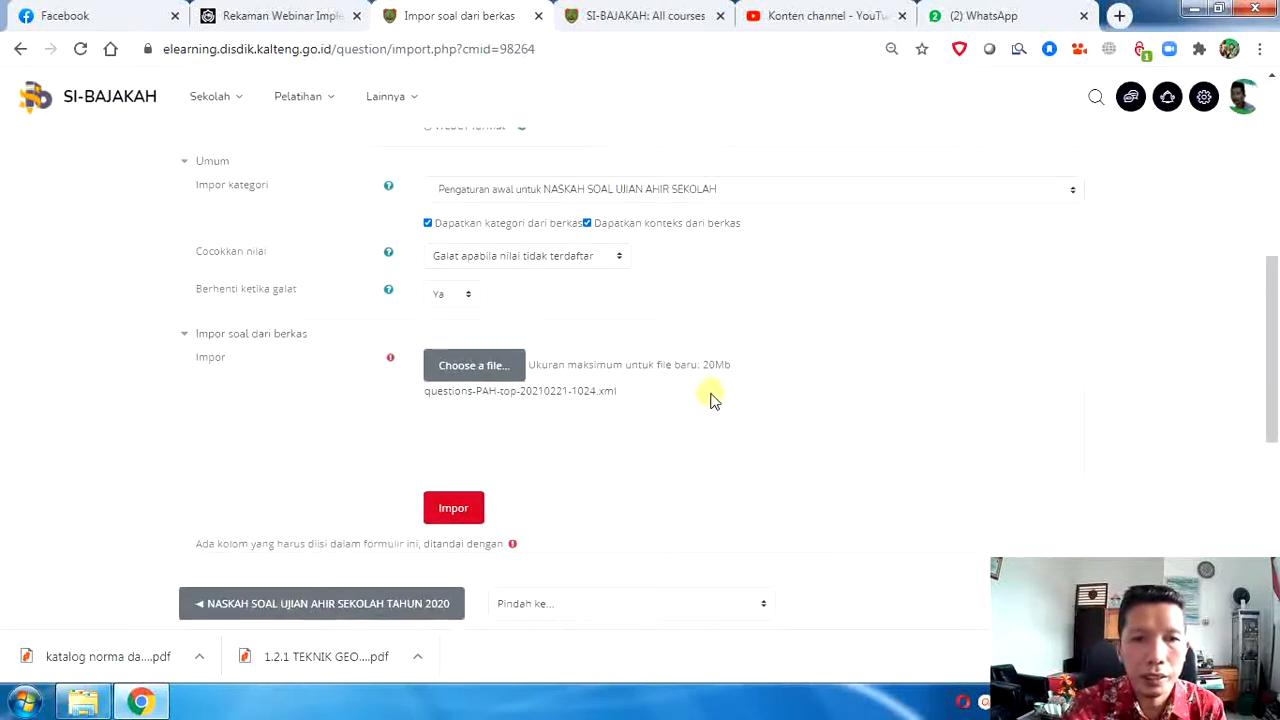
{"action": "scroll", "coordinate": [711, 400], "scroll_direction": "down", "scroll_amount": 1}
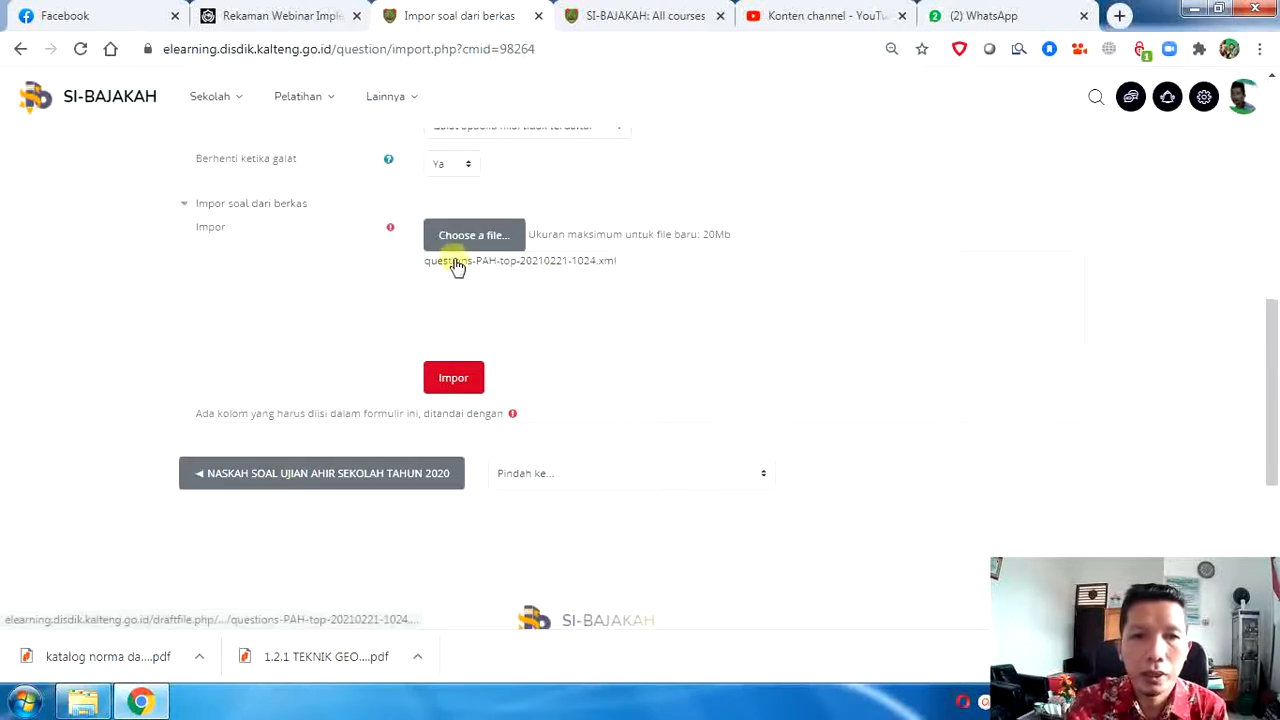
{"action": "scroll", "coordinate": [537, 291], "scroll_direction": "up", "scroll_amount": 1}
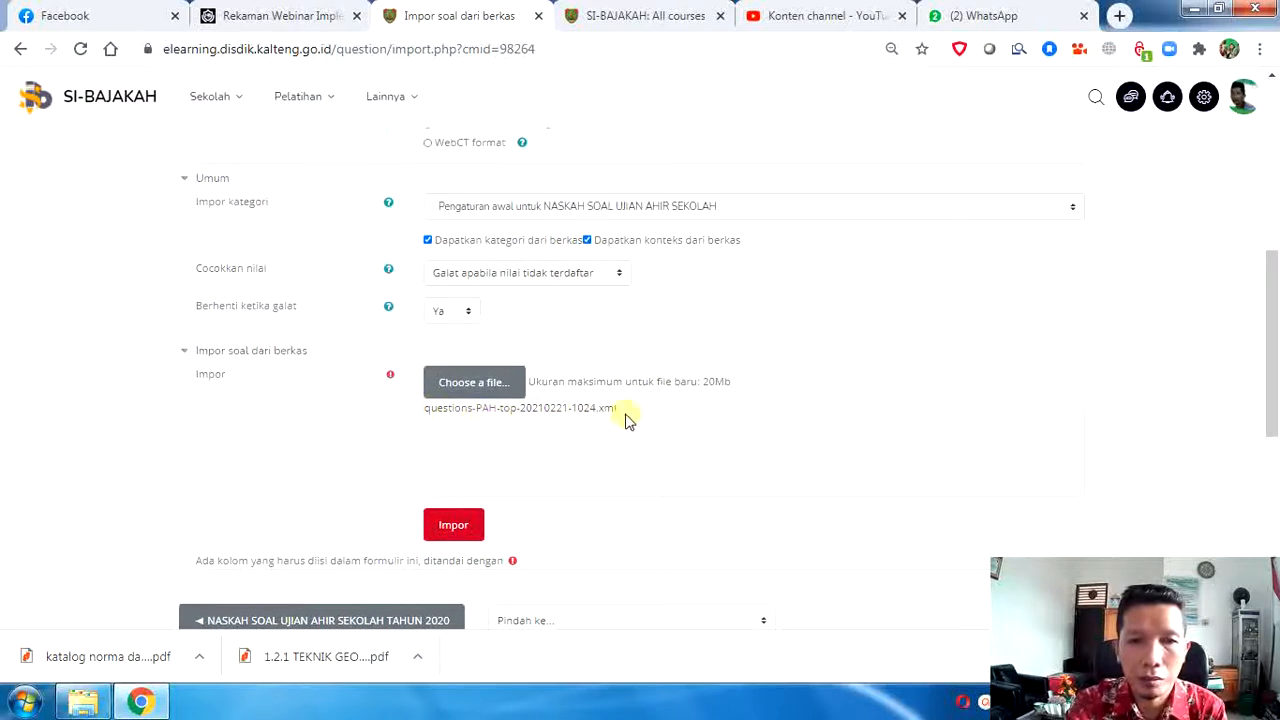
{"action": "left_click", "coordinate": [449, 532]}
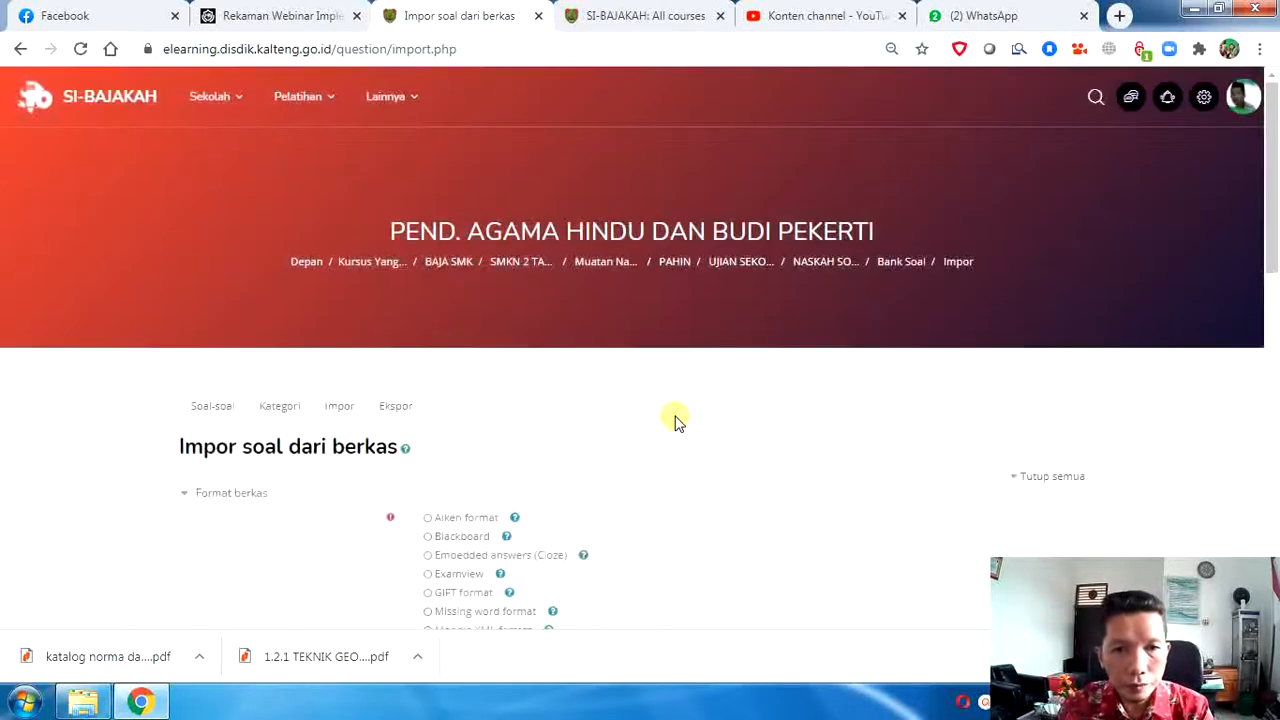
Step: Set the file format to Moodle XML format and keep Pengaturan awal untuk NASKAH SOAL UJIAN AHIR SEKOLAH as the import category
{"action": "scroll", "coordinate": [673, 419], "scroll_direction": "down", "scroll_amount": 2}
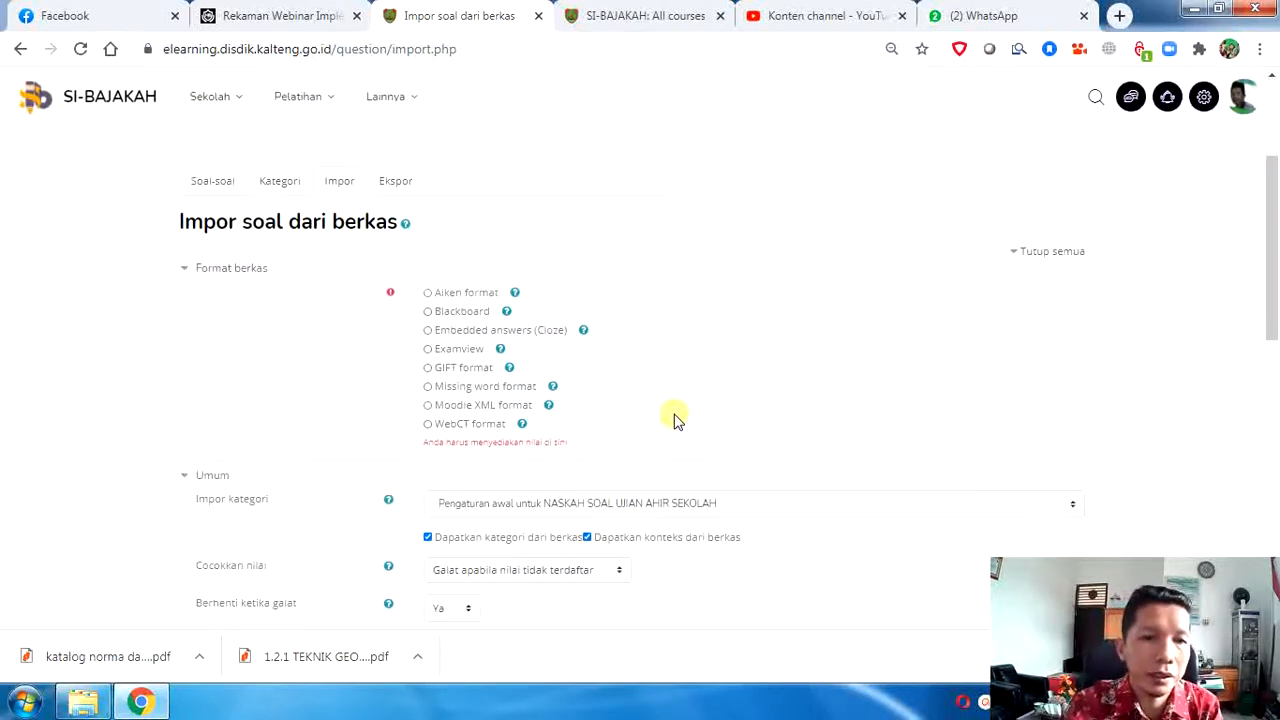
{"action": "left_click", "coordinate": [428, 406]}
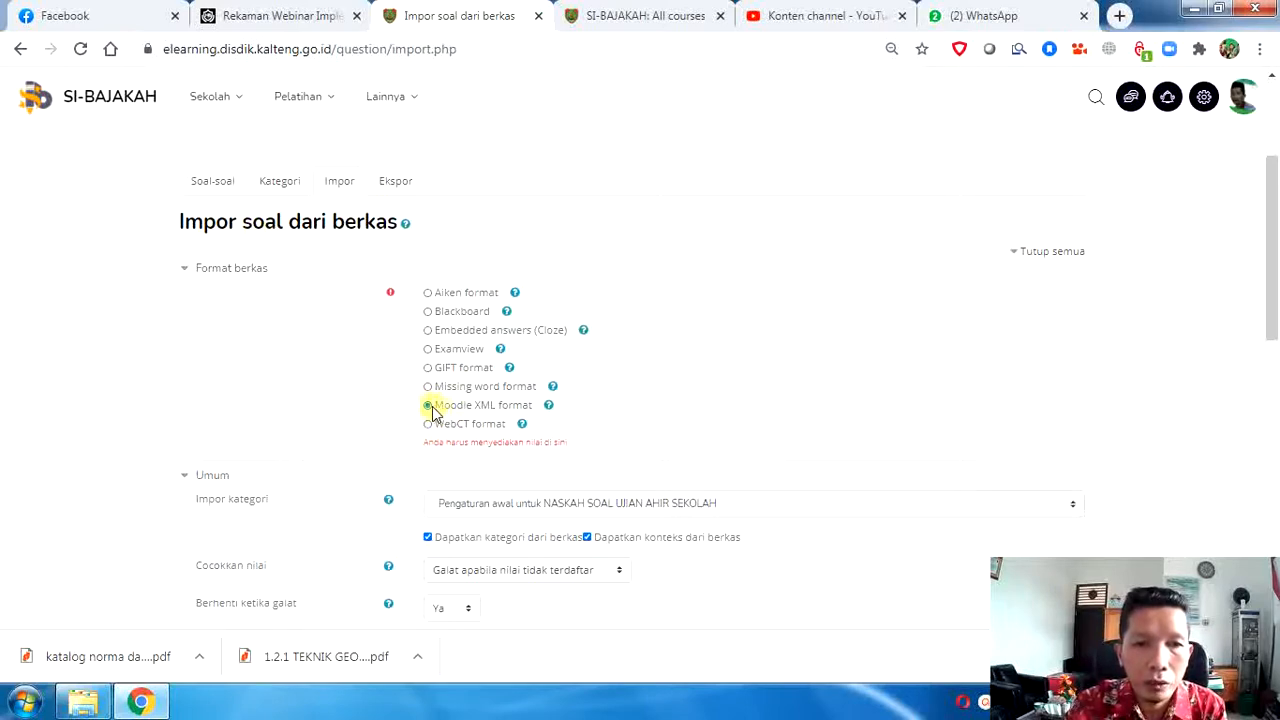
{"action": "left_click", "coordinate": [493, 512]}
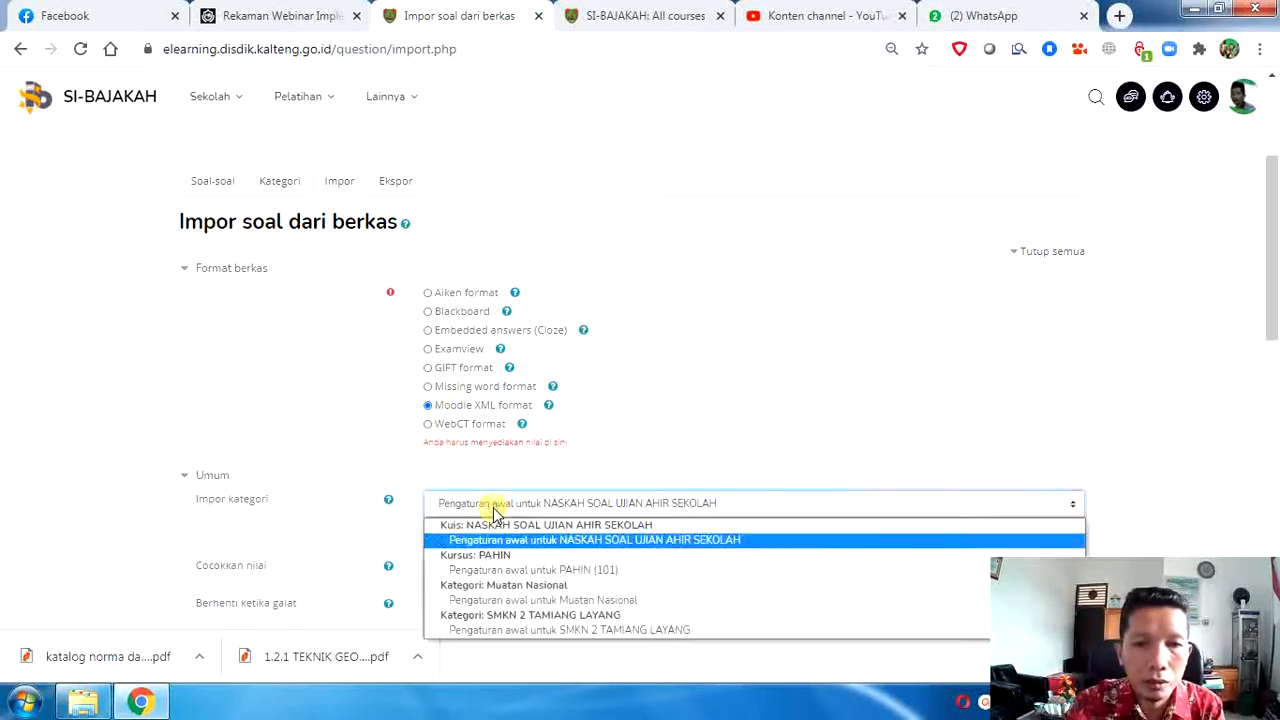
{"action": "left_click", "coordinate": [540, 546]}
Step: Upload questions-PAH-top-20210221-1024.xml again to the import form, overwriting the file already attached
{"action": "scroll", "coordinate": [540, 548], "scroll_direction": "down", "scroll_amount": 3}
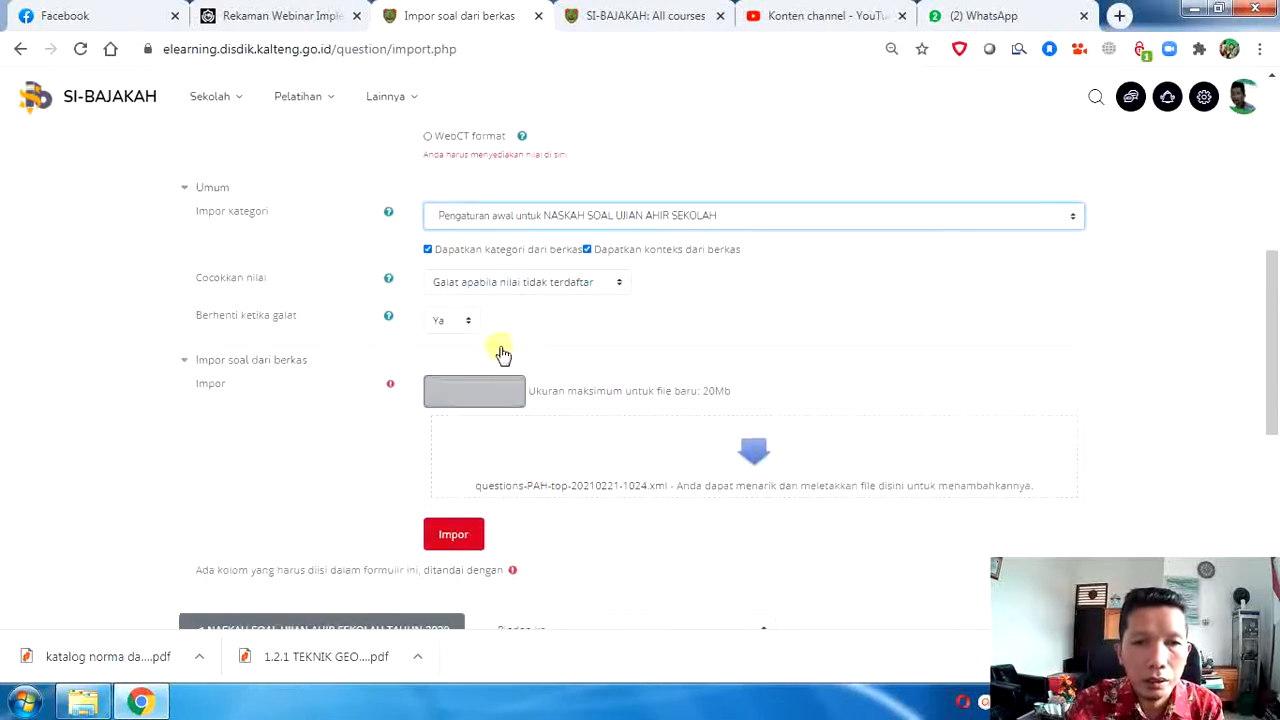
{"action": "left_click", "coordinate": [474, 402]}
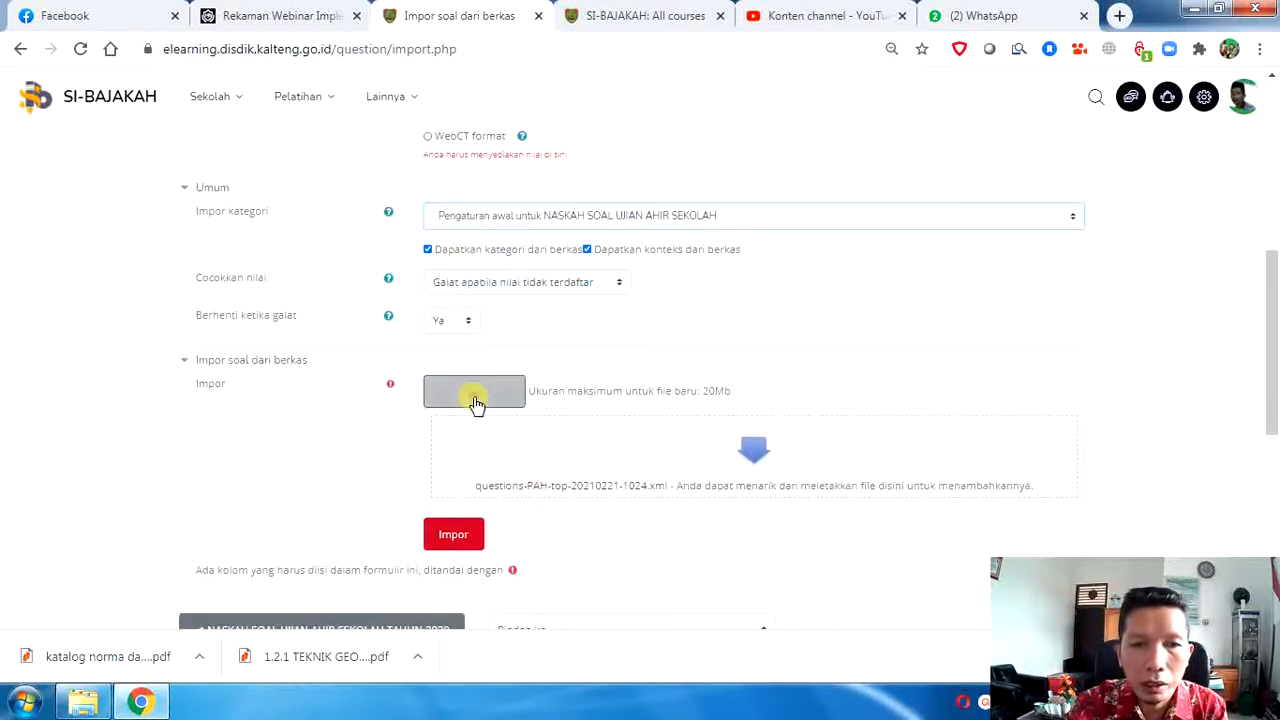
{"action": "left_click", "coordinate": [549, 312]}
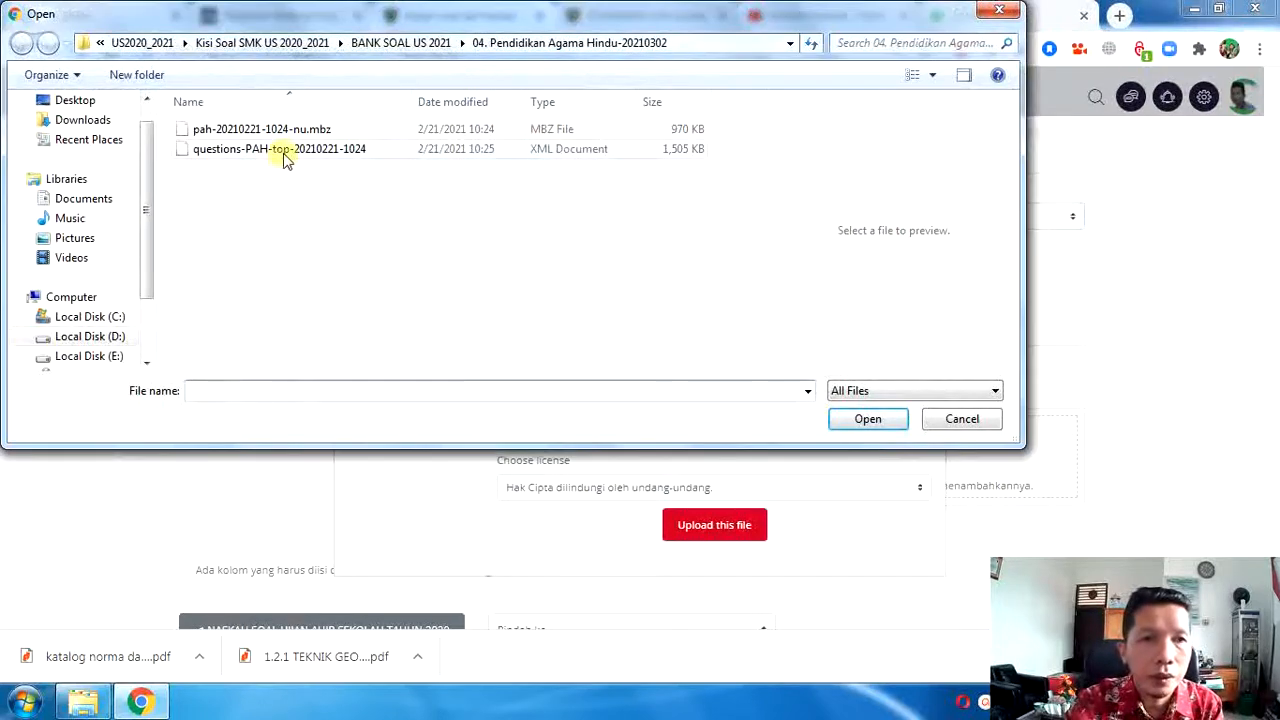
{"action": "left_click", "coordinate": [284, 152]}
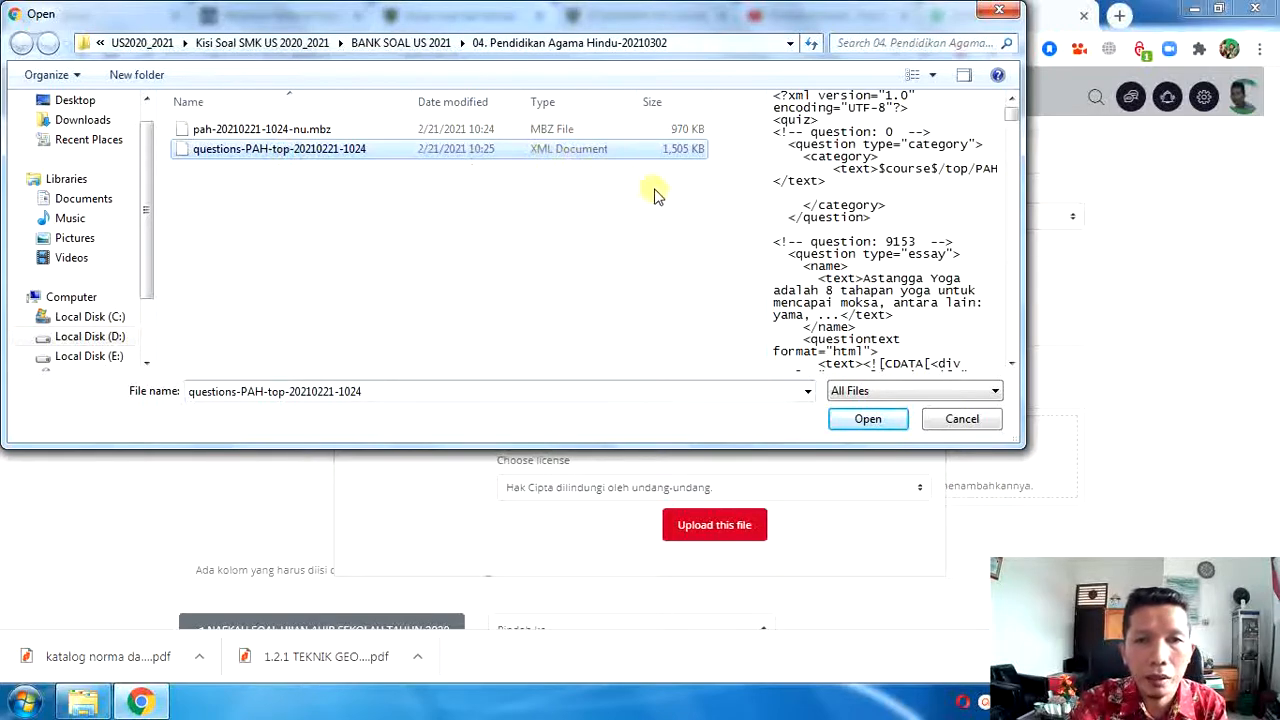
{"action": "left_click", "coordinate": [867, 420]}
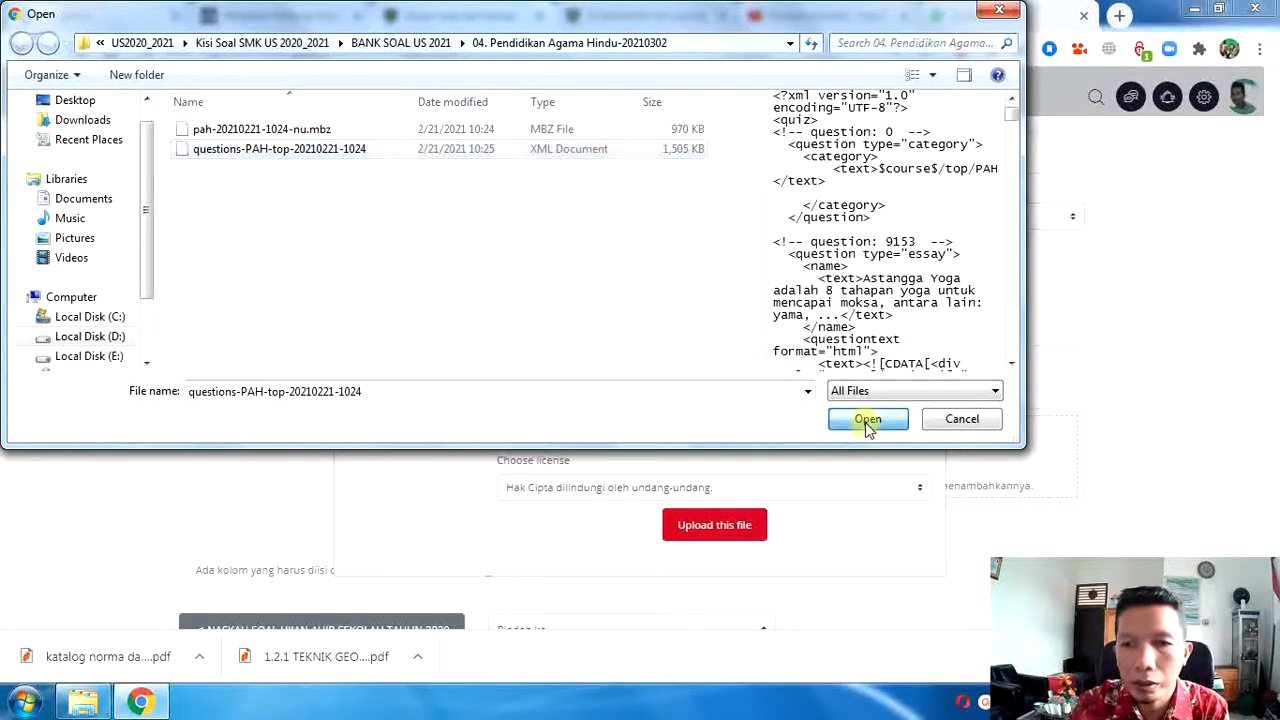
{"action": "left_click", "coordinate": [716, 528]}
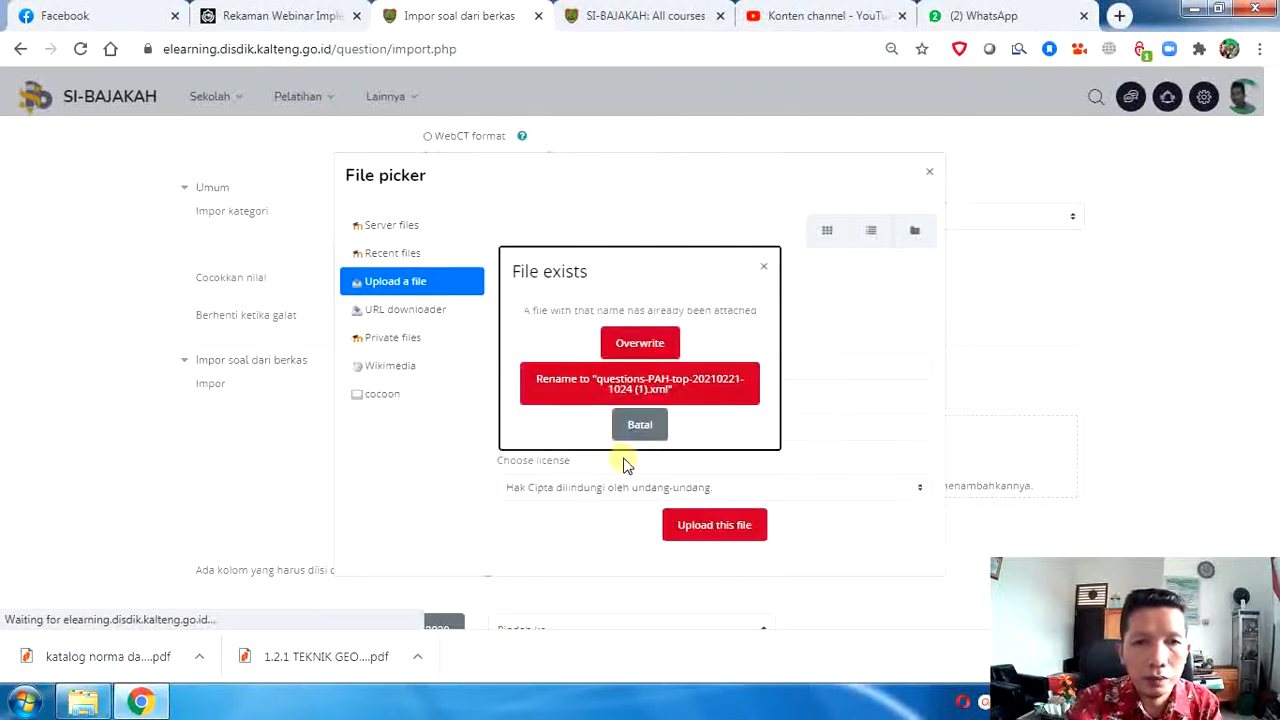
{"action": "left_click", "coordinate": [640, 392]}
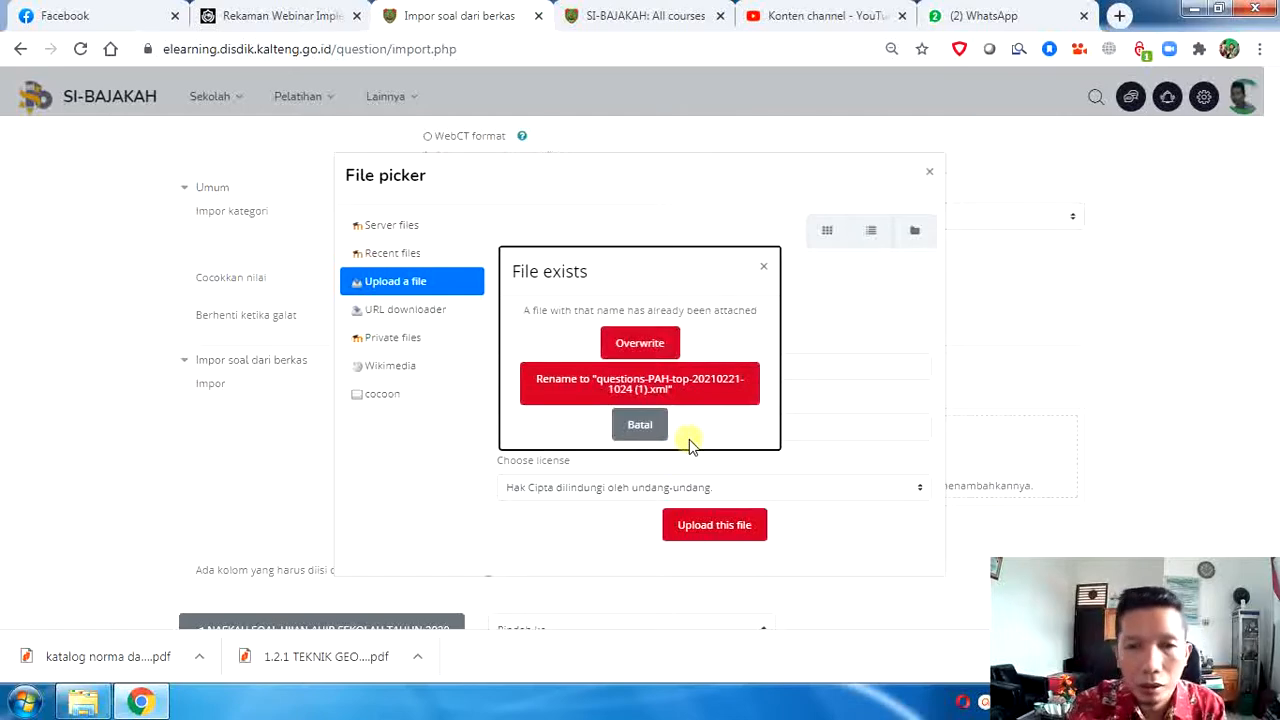
{"action": "left_click", "coordinate": [646, 343]}
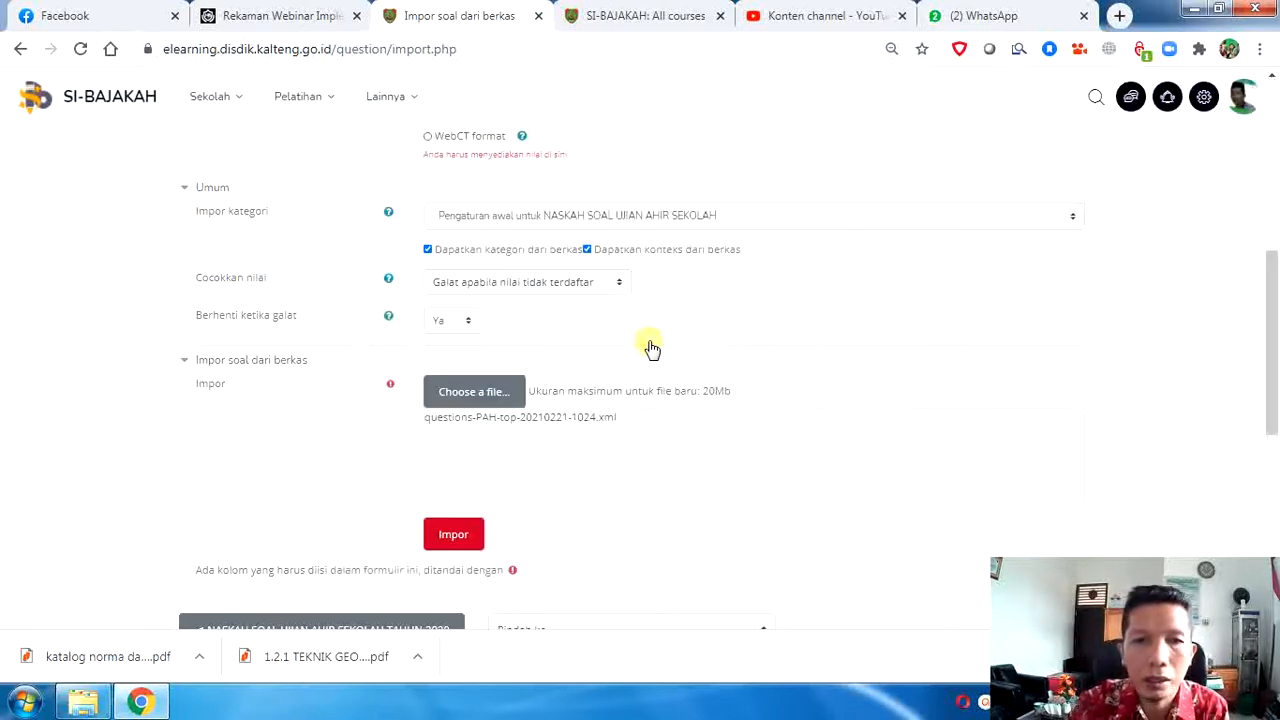
Step: Check the format, category and attached file in the form, and import the questions
{"action": "scroll", "coordinate": [723, 431], "scroll_direction": "down", "scroll_amount": 2}
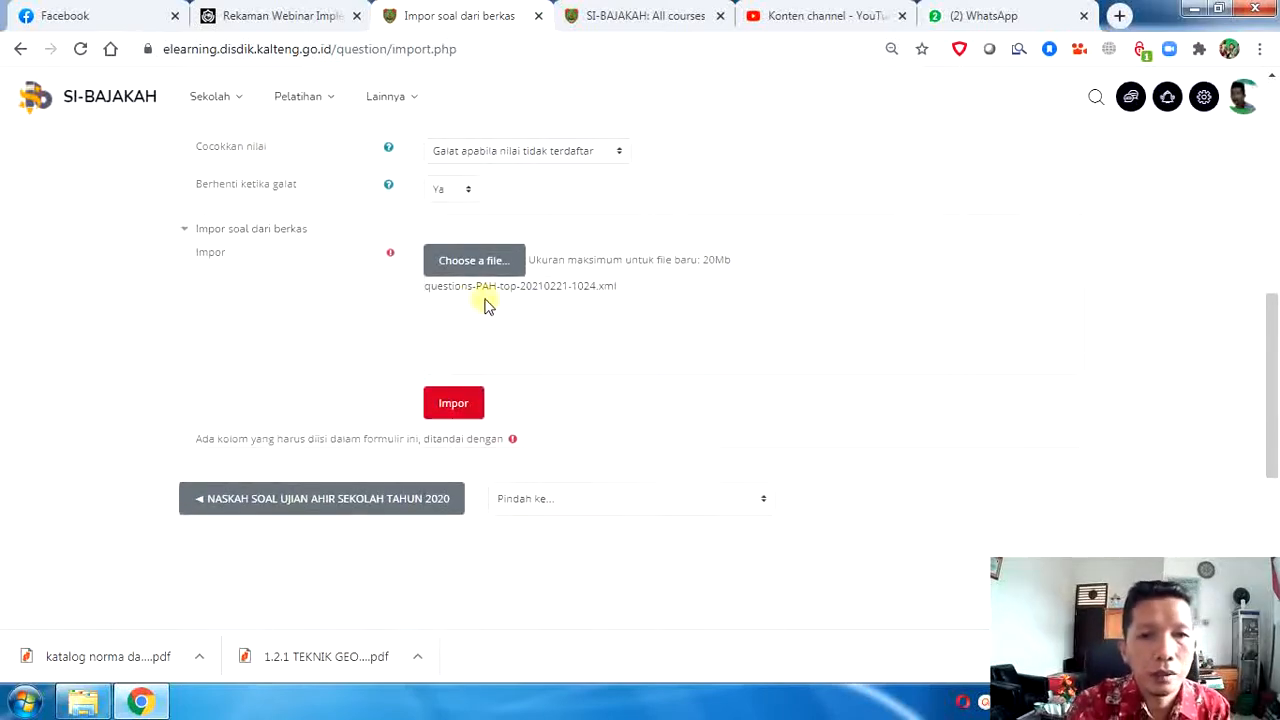
{"action": "scroll", "coordinate": [623, 289], "scroll_direction": "up", "scroll_amount": 5}
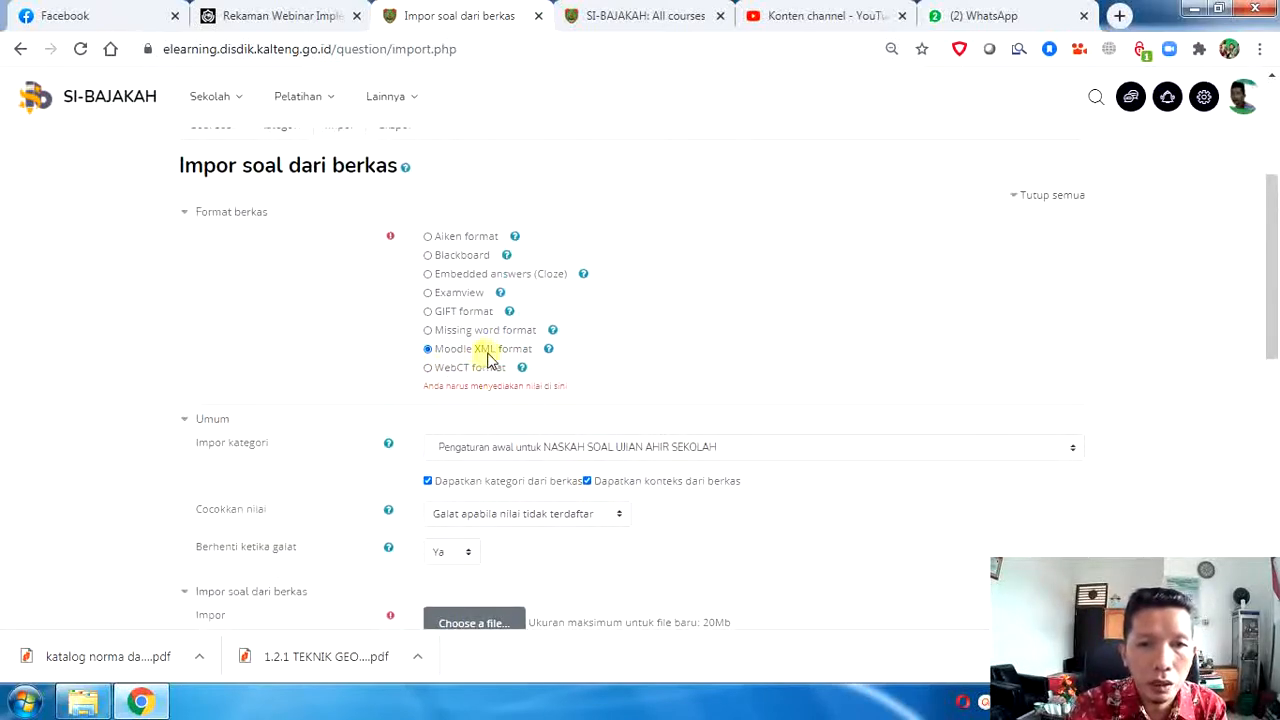
{"action": "scroll", "coordinate": [513, 355], "scroll_direction": "down", "scroll_amount": 5}
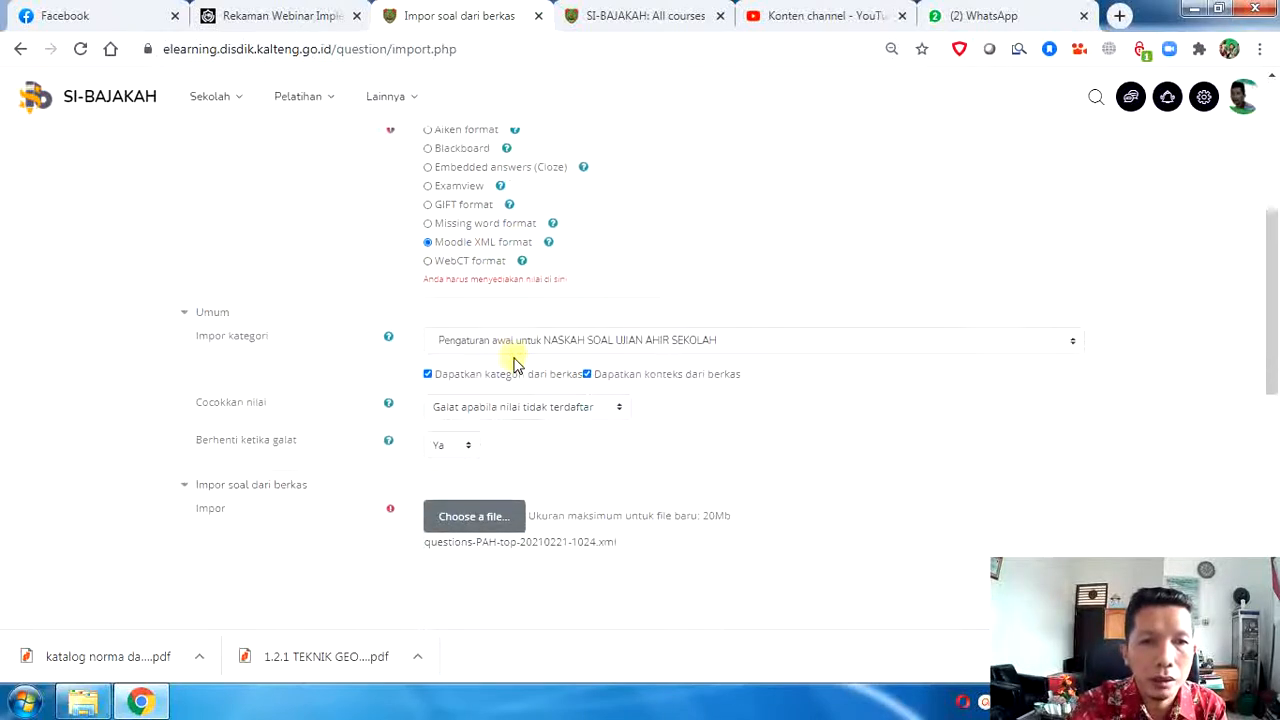
{"action": "left_click", "coordinate": [458, 364]}
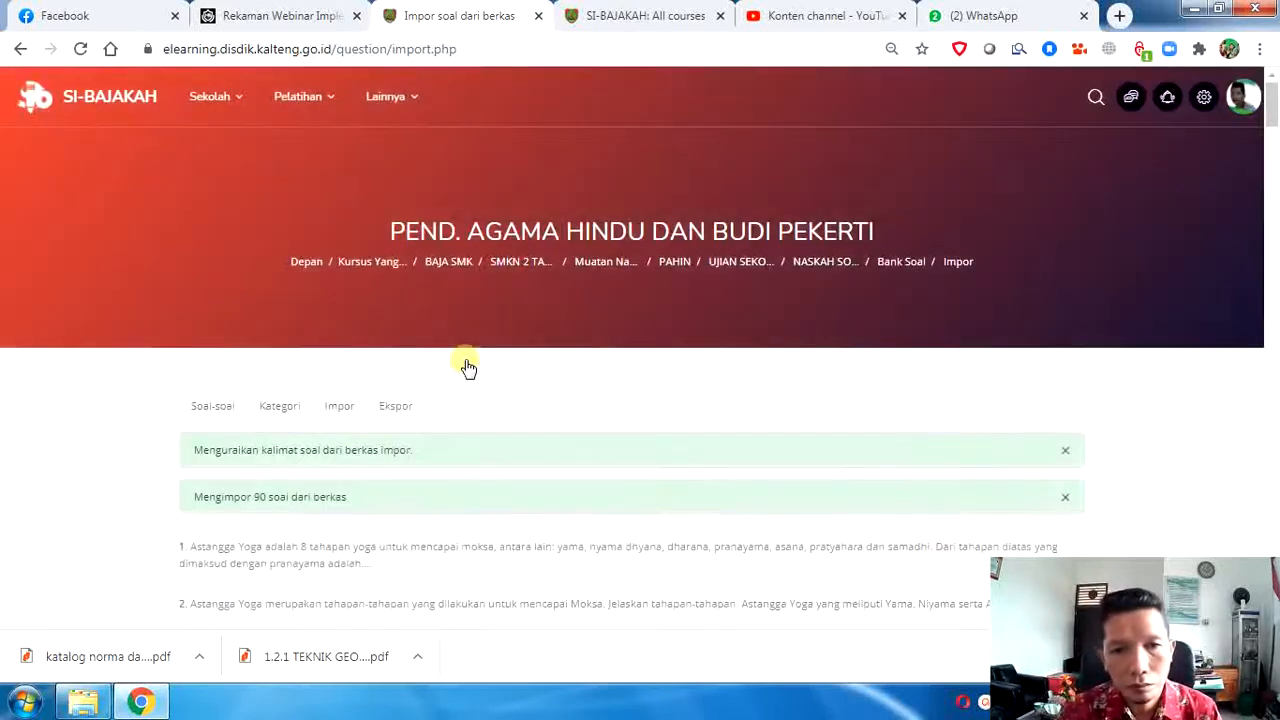
Step: Examine the import messages and read through the list of imported questions
{"action": "scroll", "coordinate": [480, 368], "scroll_direction": "down", "scroll_amount": 2}
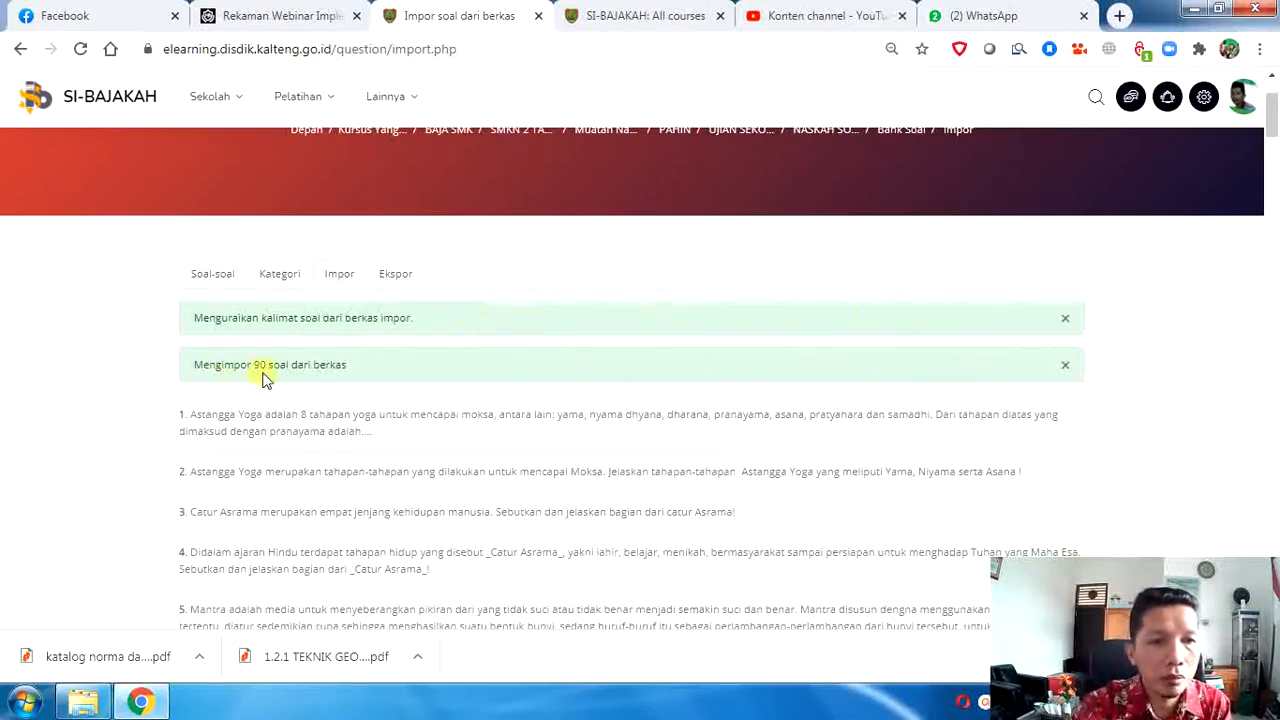
{"action": "scroll", "coordinate": [455, 385], "scroll_direction": "down", "scroll_amount": 1}
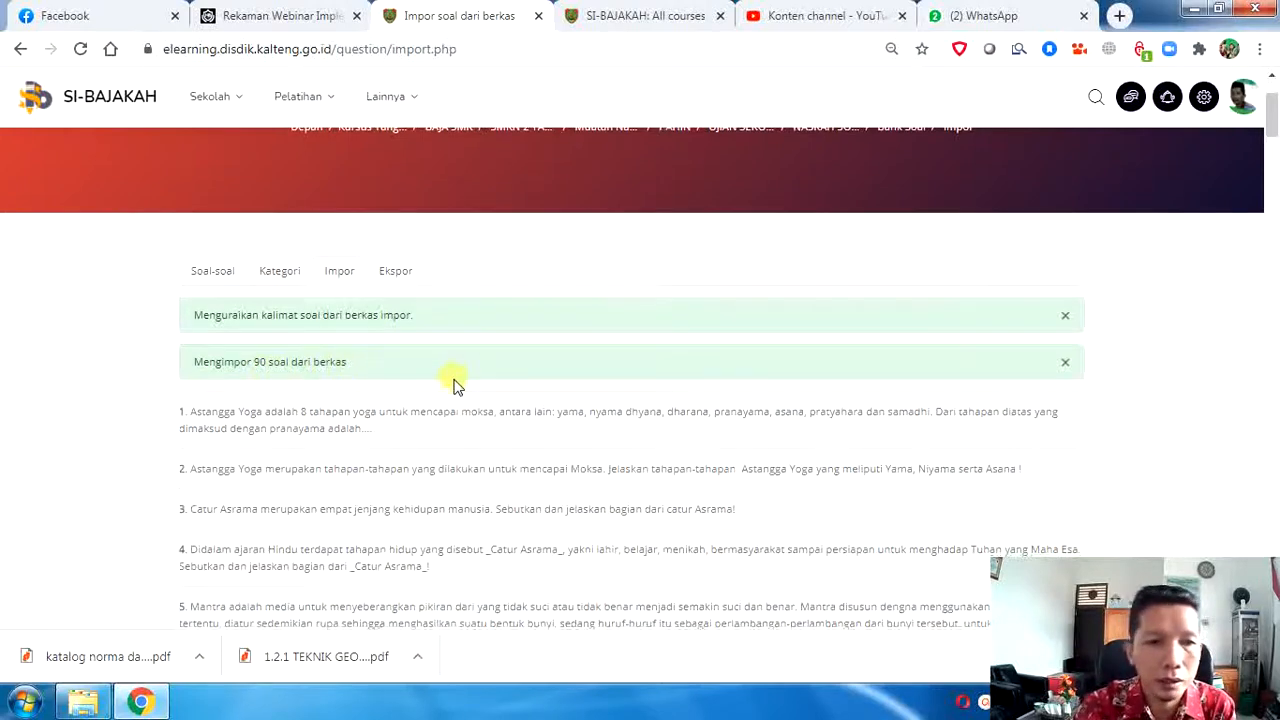
{"action": "scroll", "coordinate": [455, 385], "scroll_direction": "down", "scroll_amount": 10}
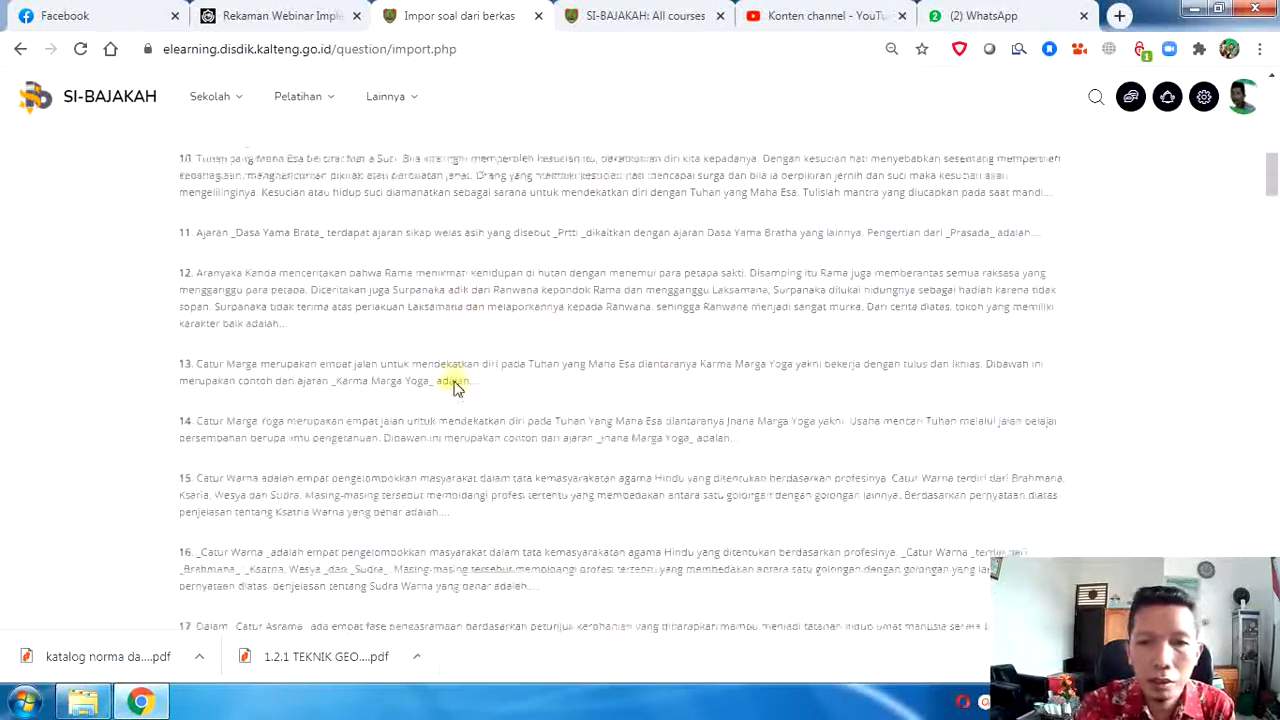
{"action": "scroll", "coordinate": [455, 385], "scroll_direction": "down", "scroll_amount": 11}
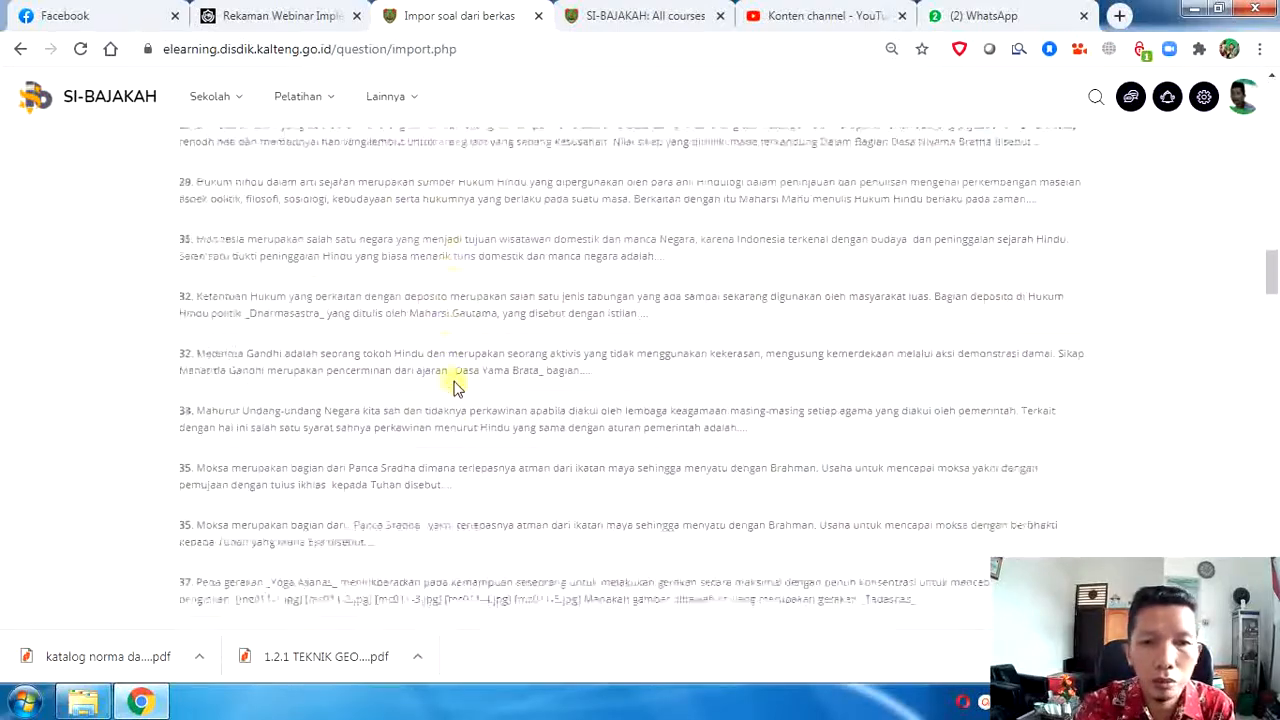
{"action": "scroll", "coordinate": [455, 385], "scroll_direction": "down", "scroll_amount": 12}
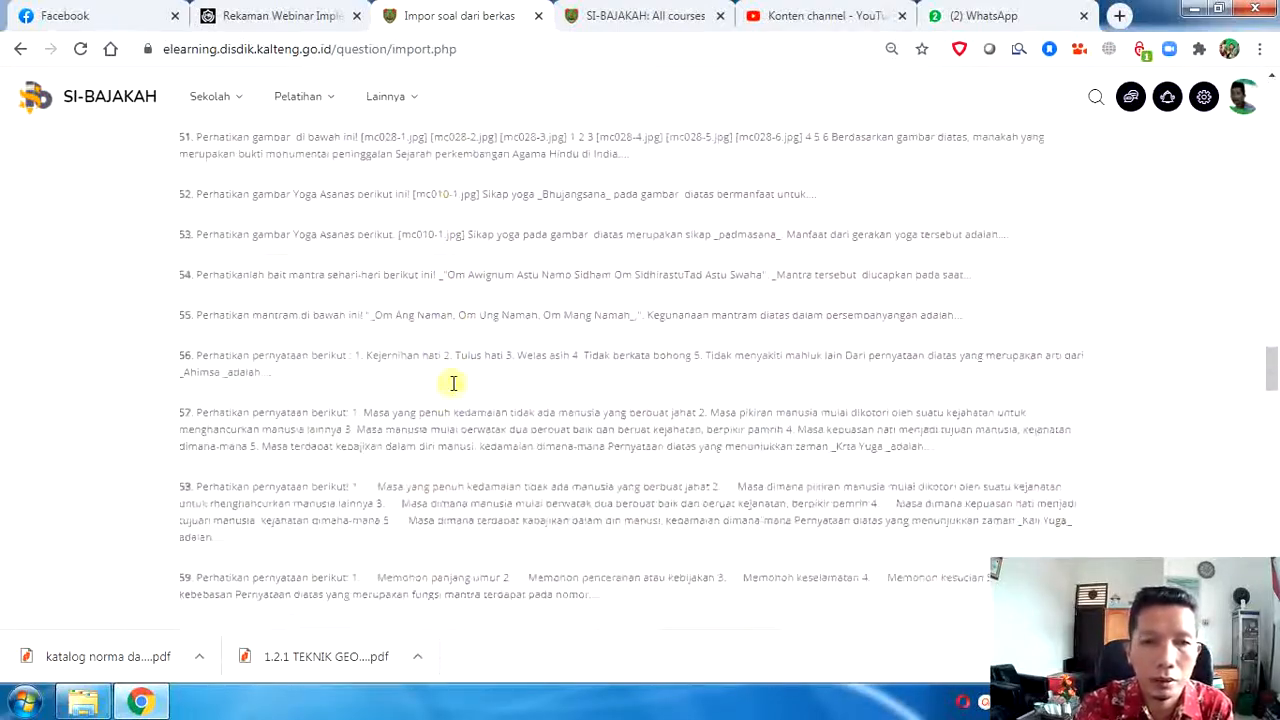
{"action": "scroll", "coordinate": [453, 383], "scroll_direction": "down", "scroll_amount": 10}
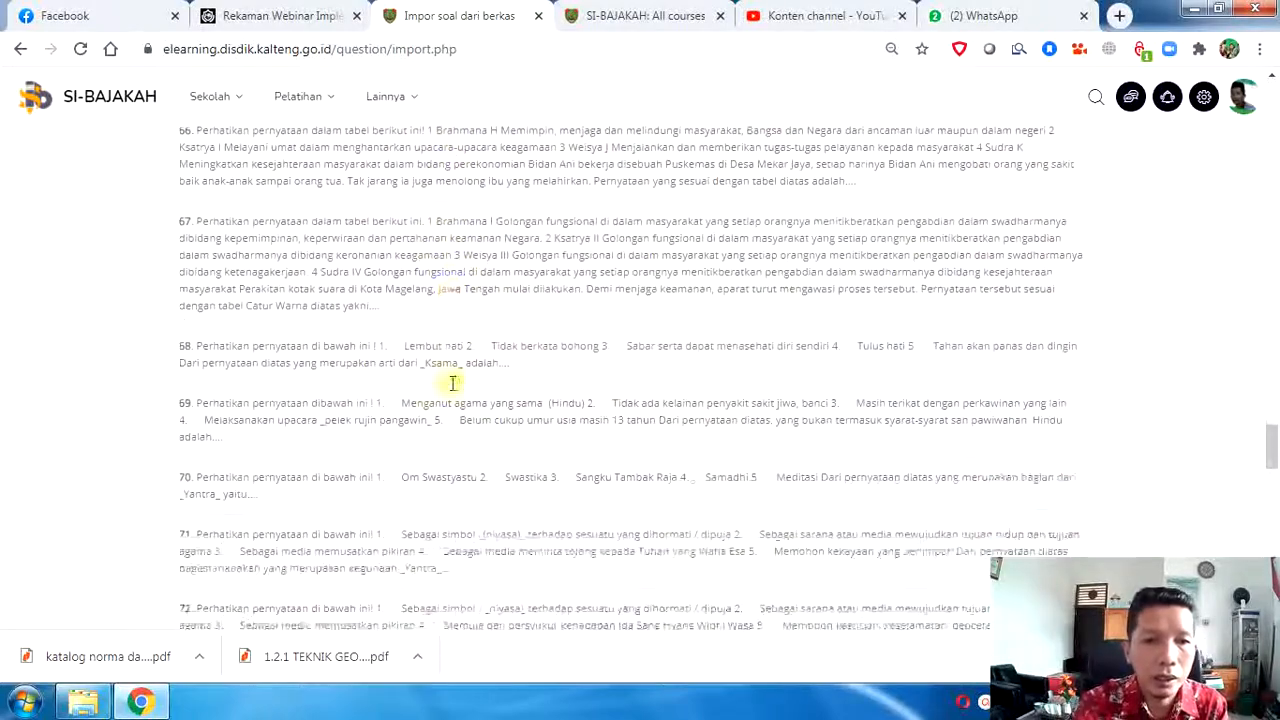
{"action": "scroll", "coordinate": [453, 383], "scroll_direction": "down", "scroll_amount": 5}
{"action": "scroll", "coordinate": [451, 388], "scroll_direction": "down", "scroll_amount": 8}
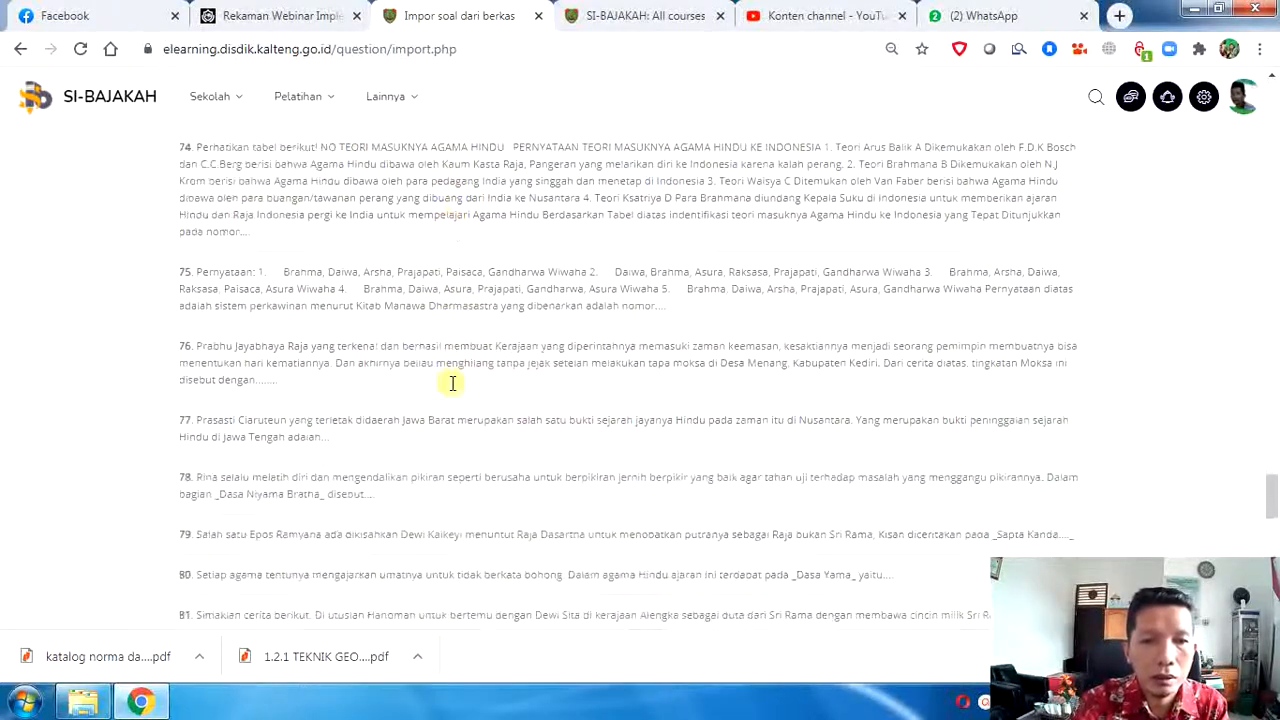
Step: Review the remaining imported questions down to number 90 and continue to the question bank
{"action": "scroll", "coordinate": [451, 385], "scroll_direction": "down", "scroll_amount": 5}
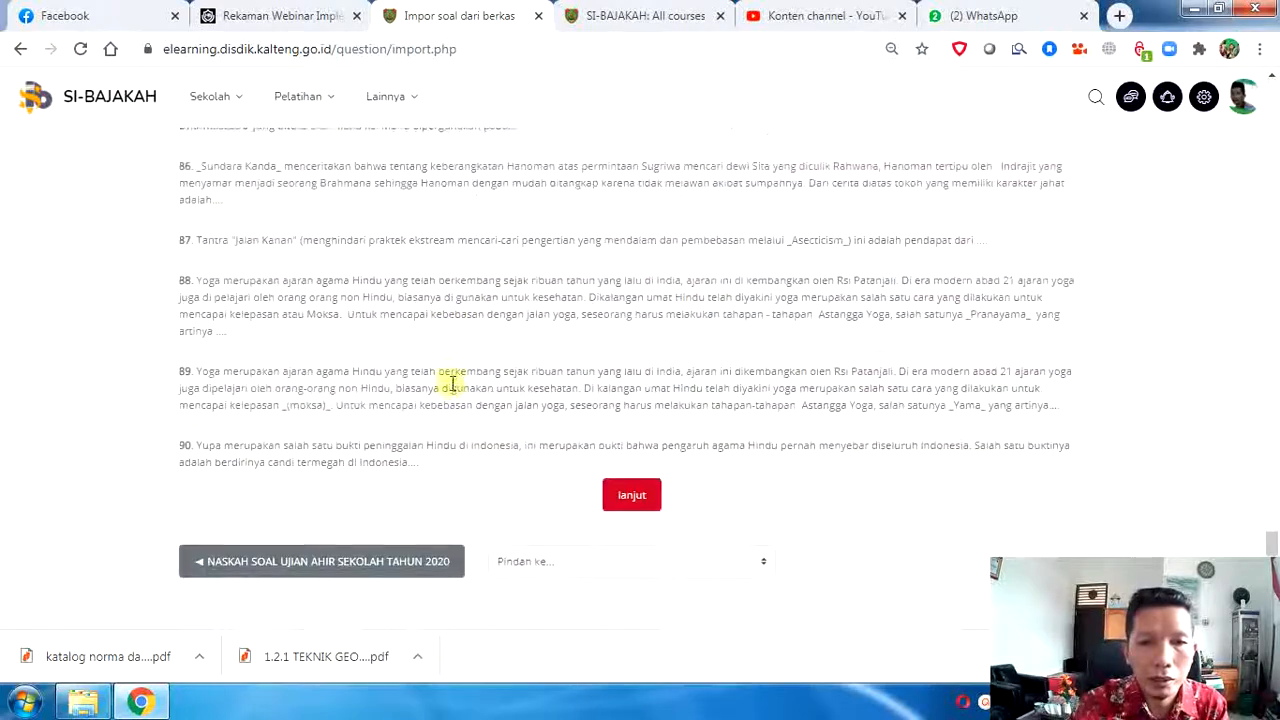
{"action": "scroll", "coordinate": [433, 395], "scroll_direction": "up", "scroll_amount": 3}
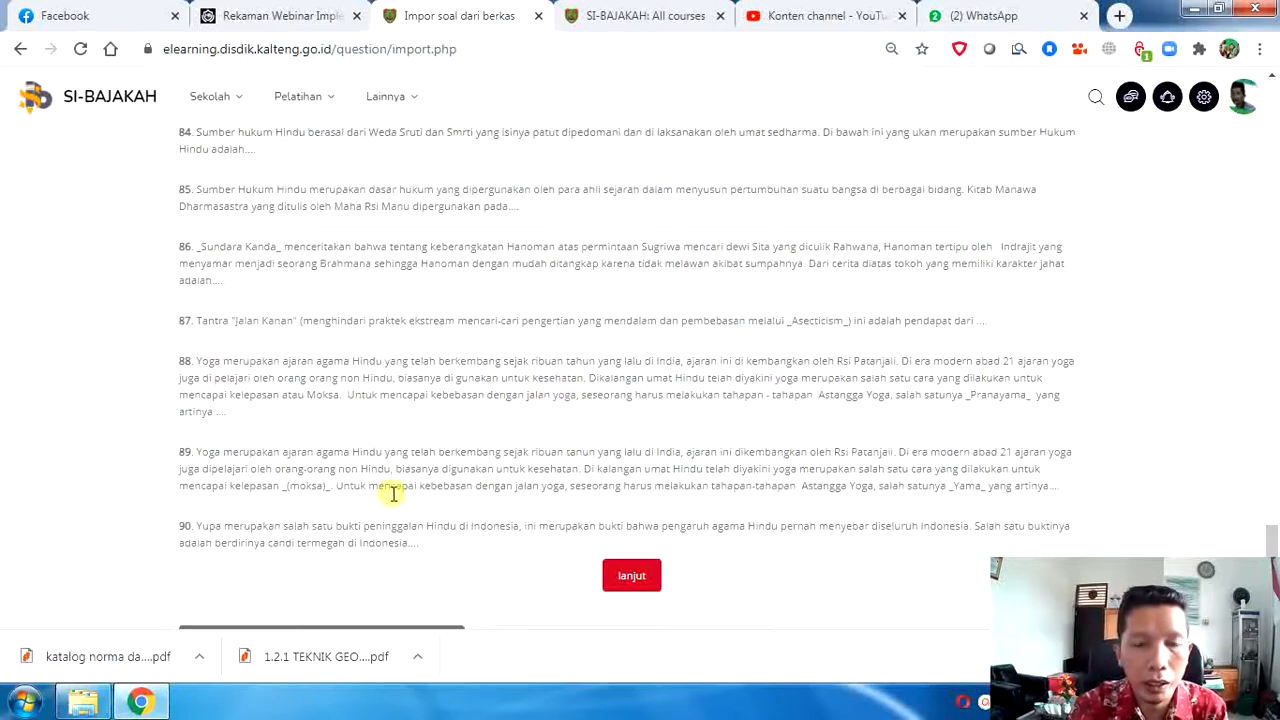
{"action": "scroll", "coordinate": [394, 493], "scroll_direction": "down", "scroll_amount": 2}
{"action": "left_click", "coordinate": [645, 450]}
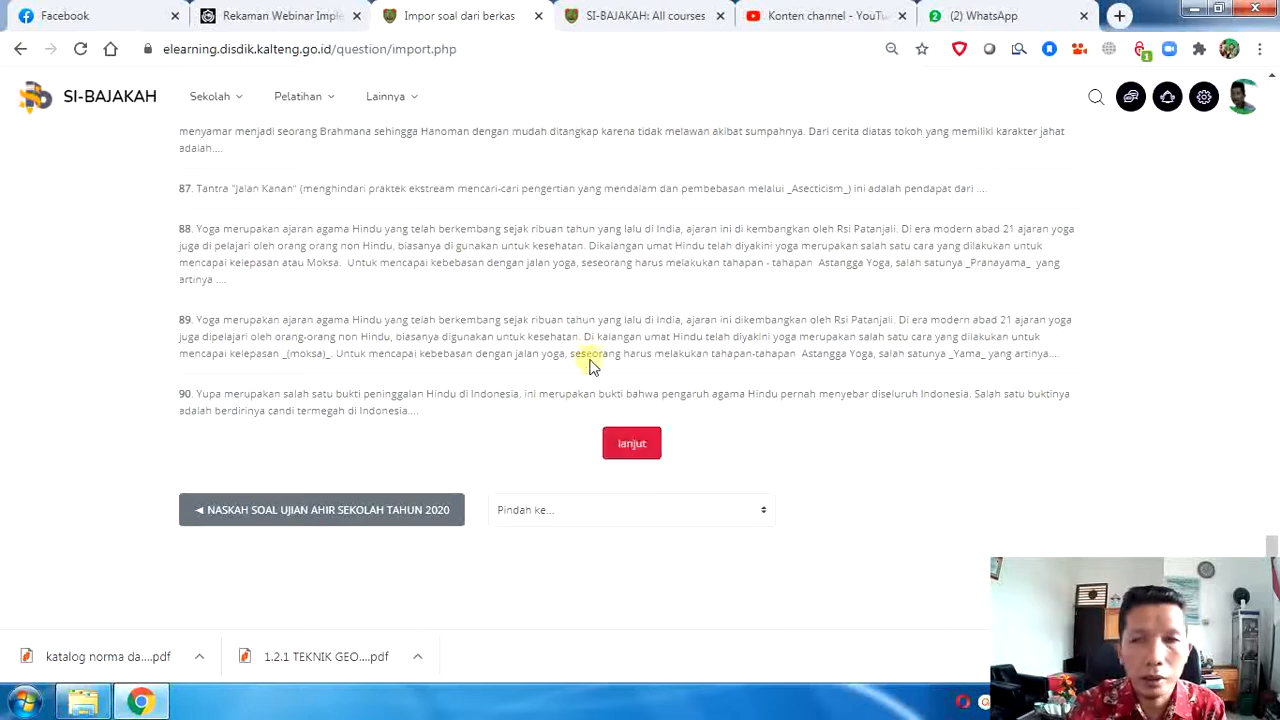
{"action": "left_click", "coordinate": [631, 385]}
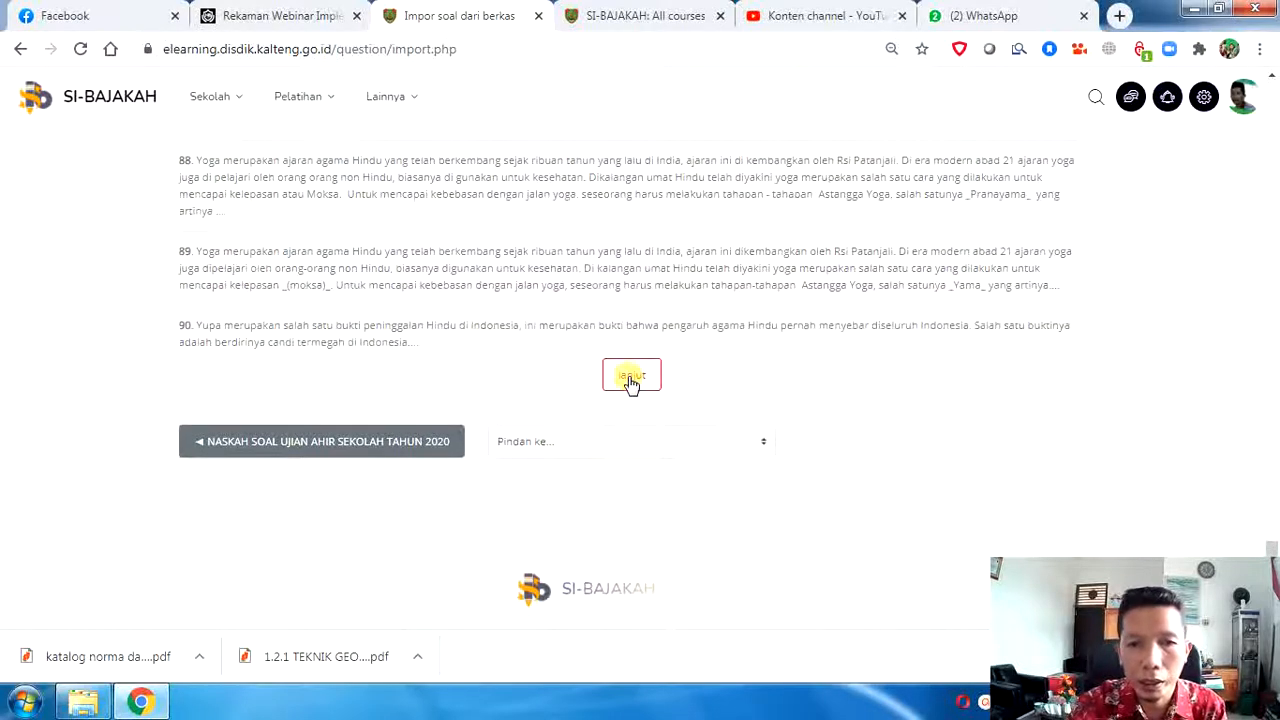
{"action": "left_click", "coordinate": [631, 385]}
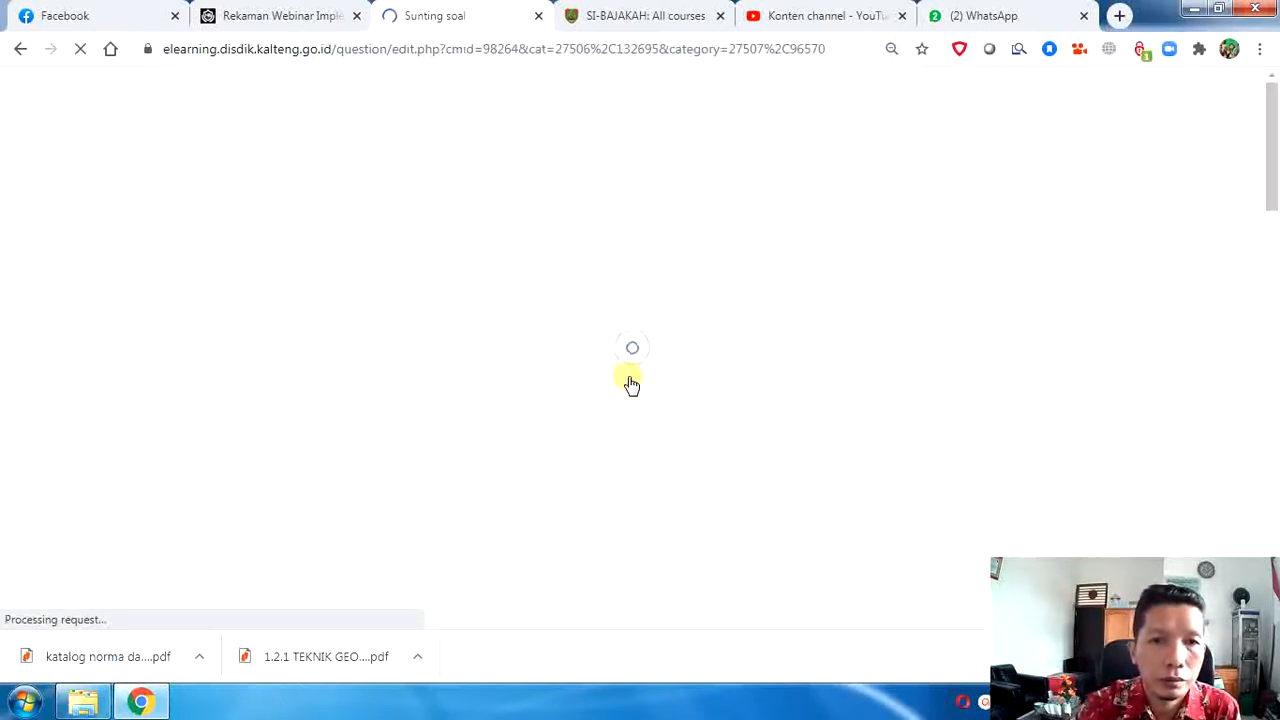
Step: Look over the question list of the PAH category in the question bank
{"action": "scroll", "coordinate": [628, 385], "scroll_direction": "down", "scroll_amount": 2}
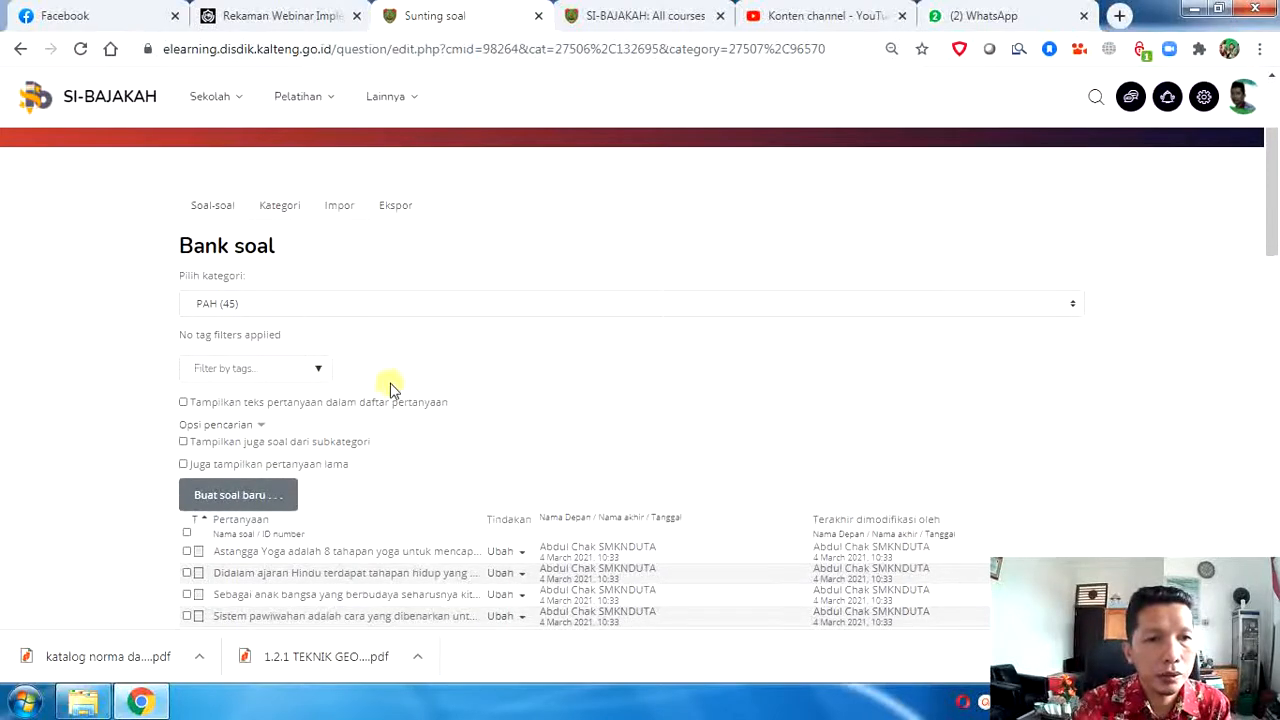
{"action": "scroll", "coordinate": [478, 390], "scroll_direction": "down", "scroll_amount": 1}
{"action": "scroll", "coordinate": [479, 388], "scroll_direction": "down", "scroll_amount": 1}
{"action": "scroll", "coordinate": [463, 409], "scroll_direction": "down", "scroll_amount": 2}
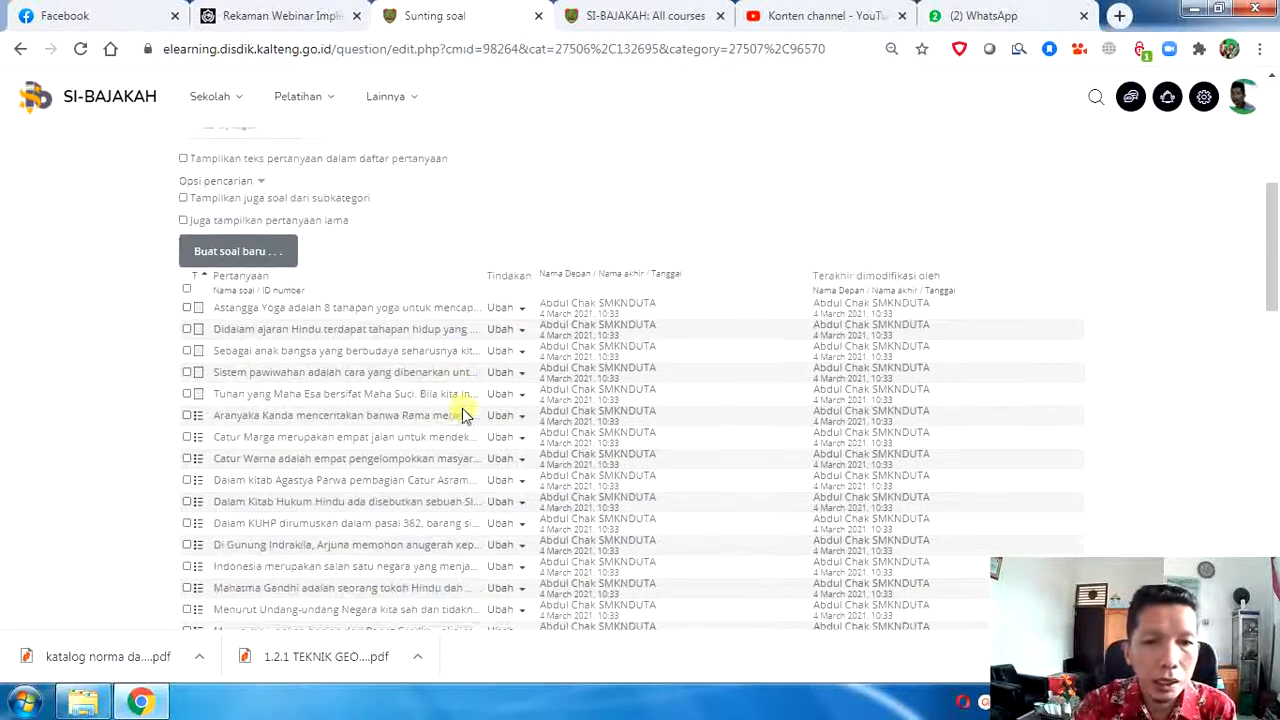
{"action": "scroll", "coordinate": [463, 410], "scroll_direction": "up", "scroll_amount": 10}
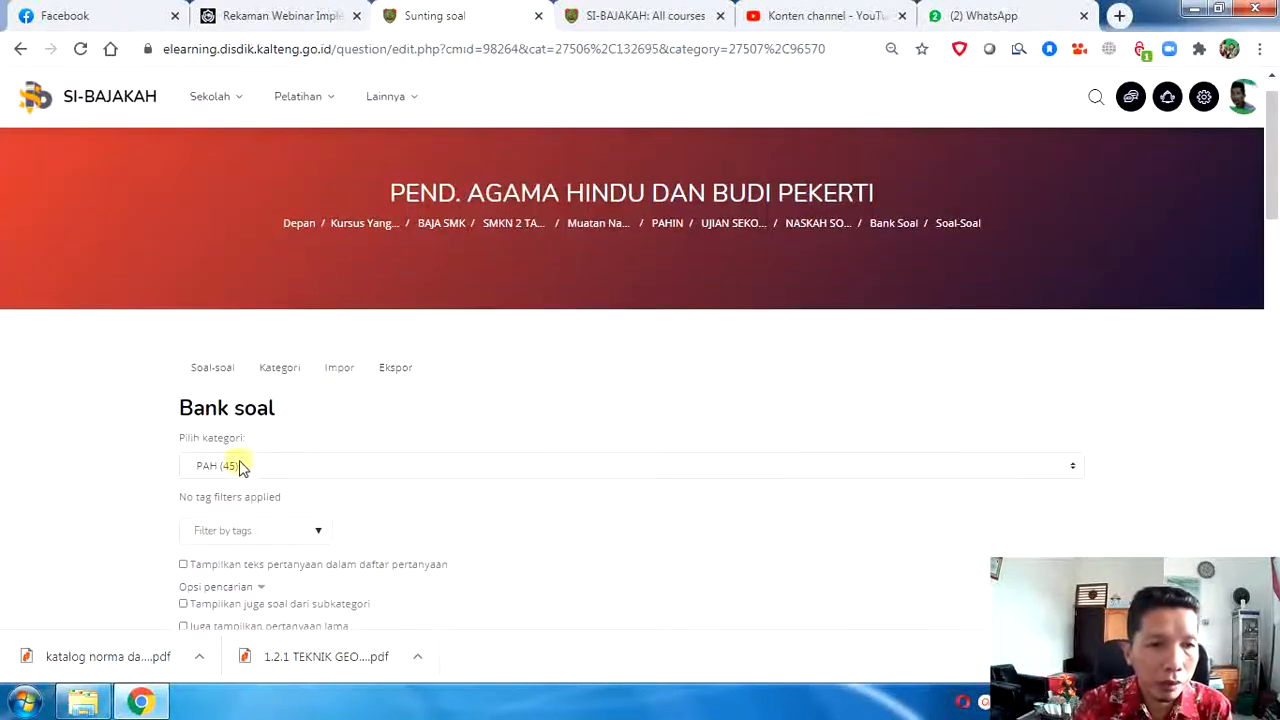
Step: Switch the question bank to the Cadangan PAH category and show its questions
{"action": "left_click", "coordinate": [205, 473]}
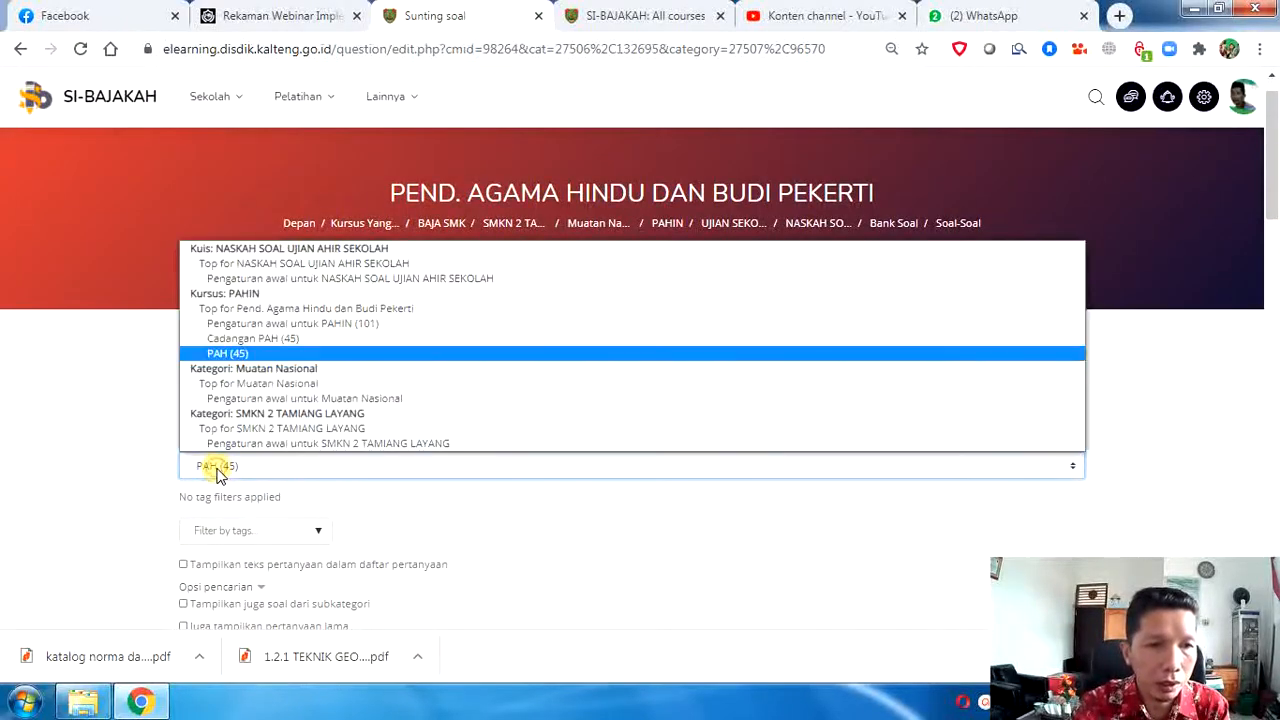
{"action": "left_click", "coordinate": [268, 338]}
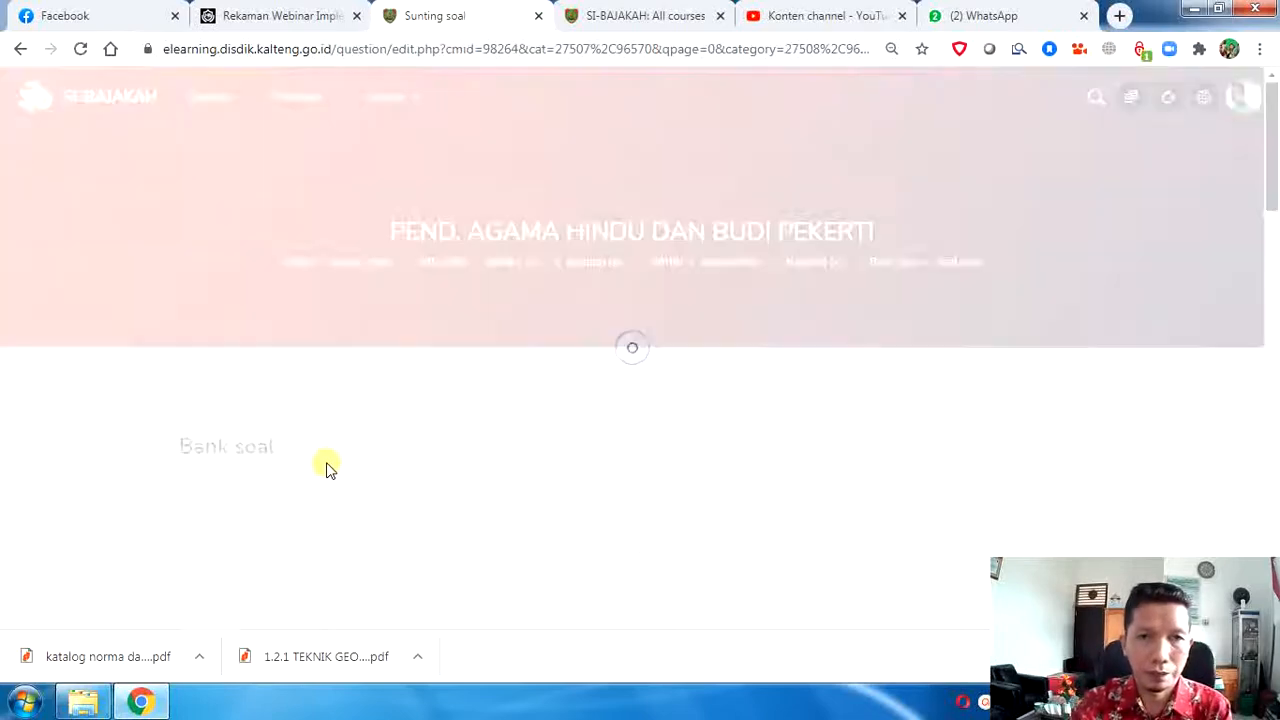
{"action": "scroll", "coordinate": [330, 468], "scroll_direction": "down", "scroll_amount": 3}
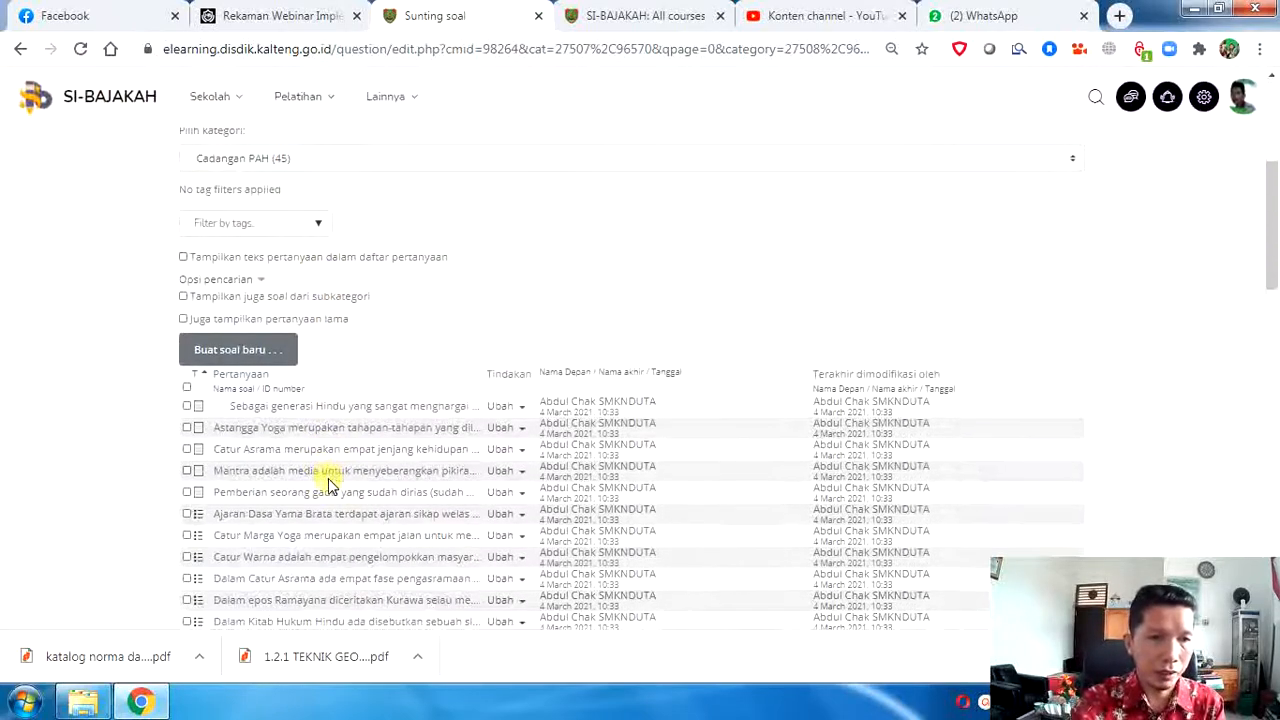
Step: Check the available question categories while keeping Cadangan PAH selected, and look through its question list to the end
{"action": "left_click", "coordinate": [333, 160]}
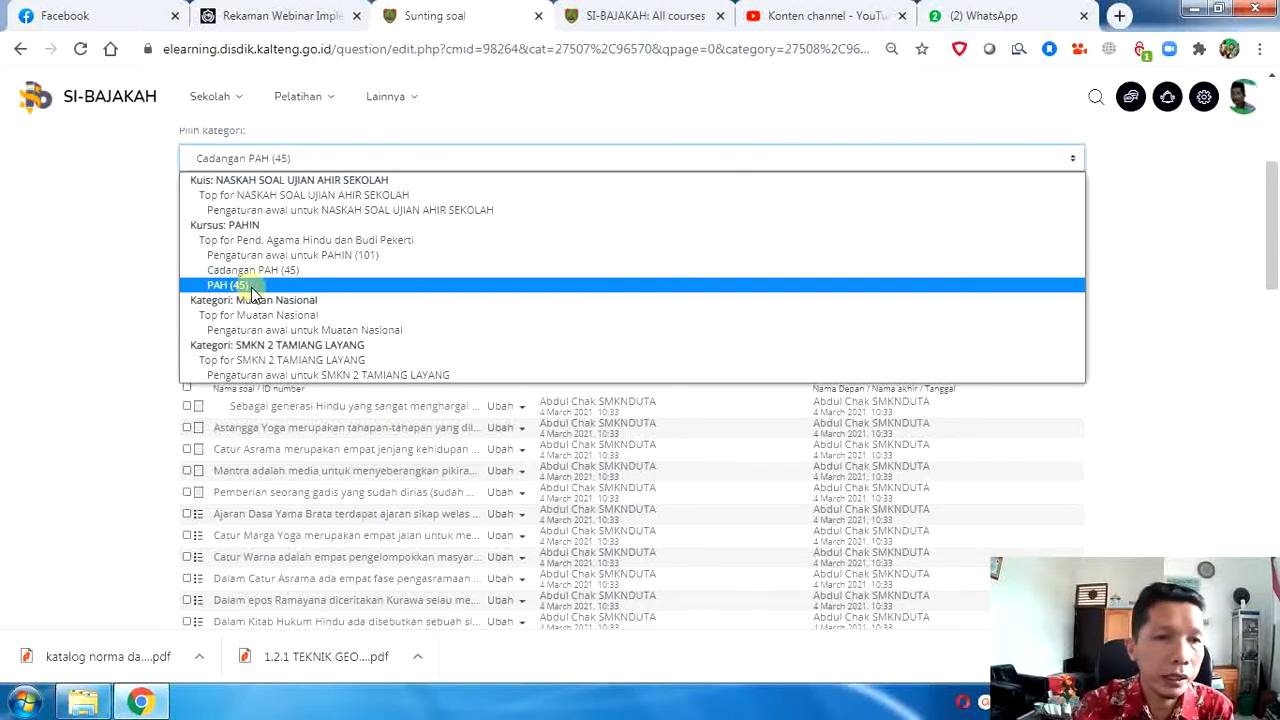
{"action": "left_click", "coordinate": [148, 281]}
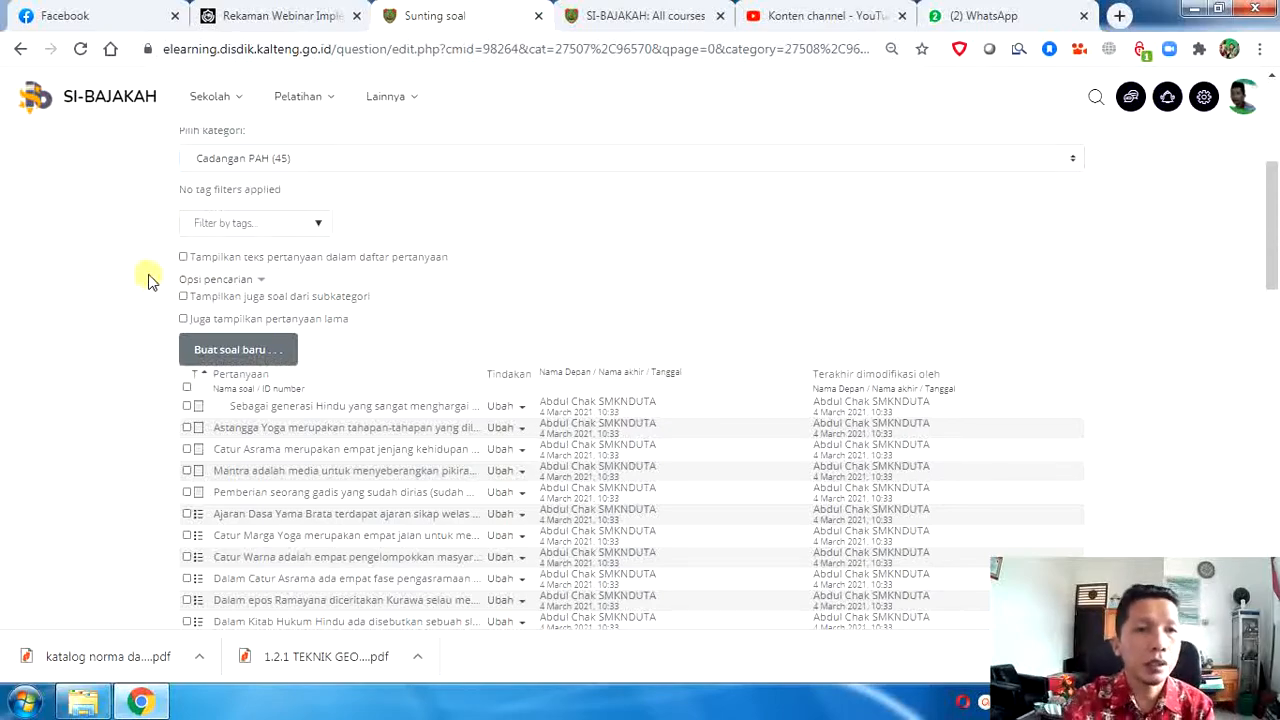
{"action": "scroll", "coordinate": [165, 279], "scroll_direction": "down", "scroll_amount": 8}
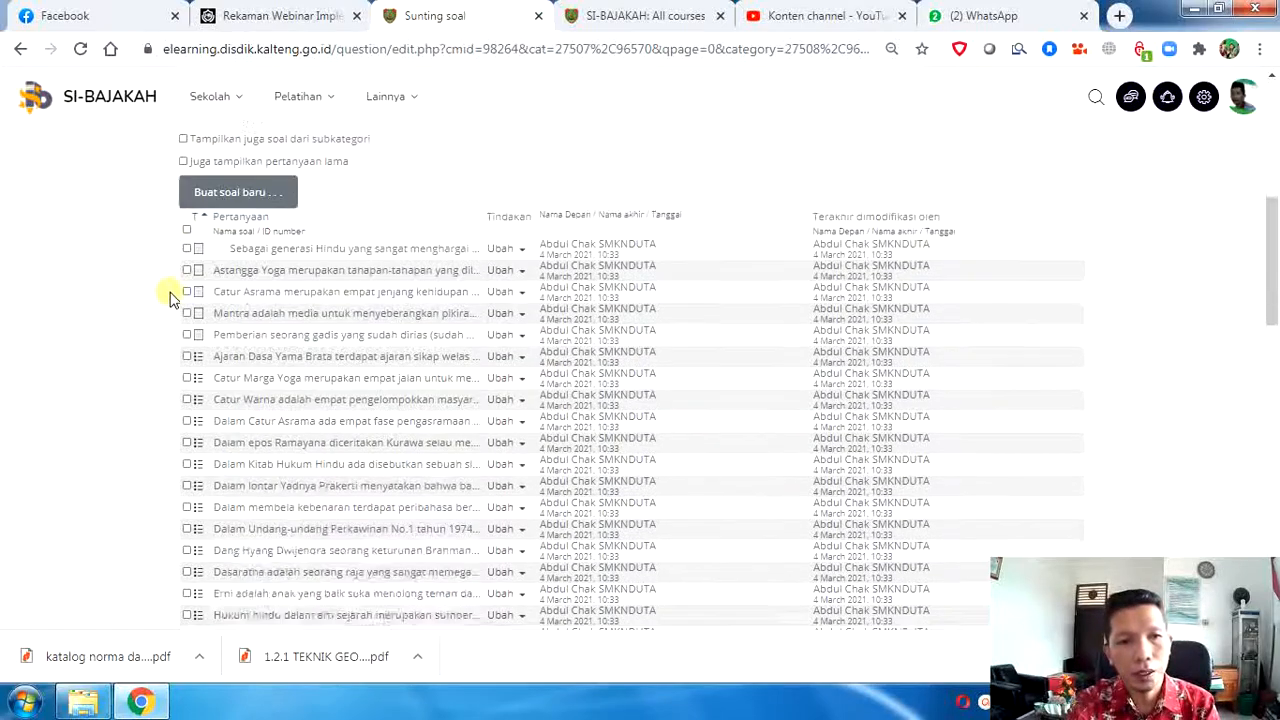
{"action": "scroll", "coordinate": [168, 308], "scroll_direction": "down", "scroll_amount": 3}
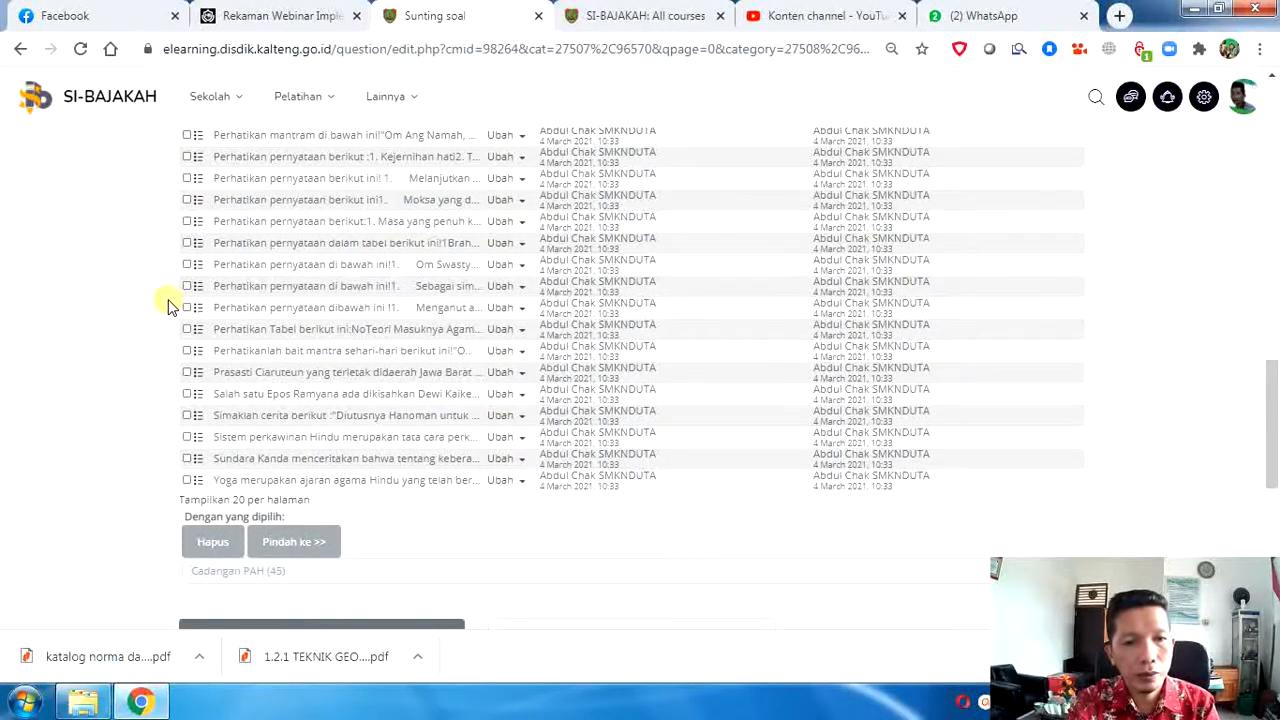
{"action": "scroll", "coordinate": [168, 311], "scroll_direction": "up", "scroll_amount": 10}
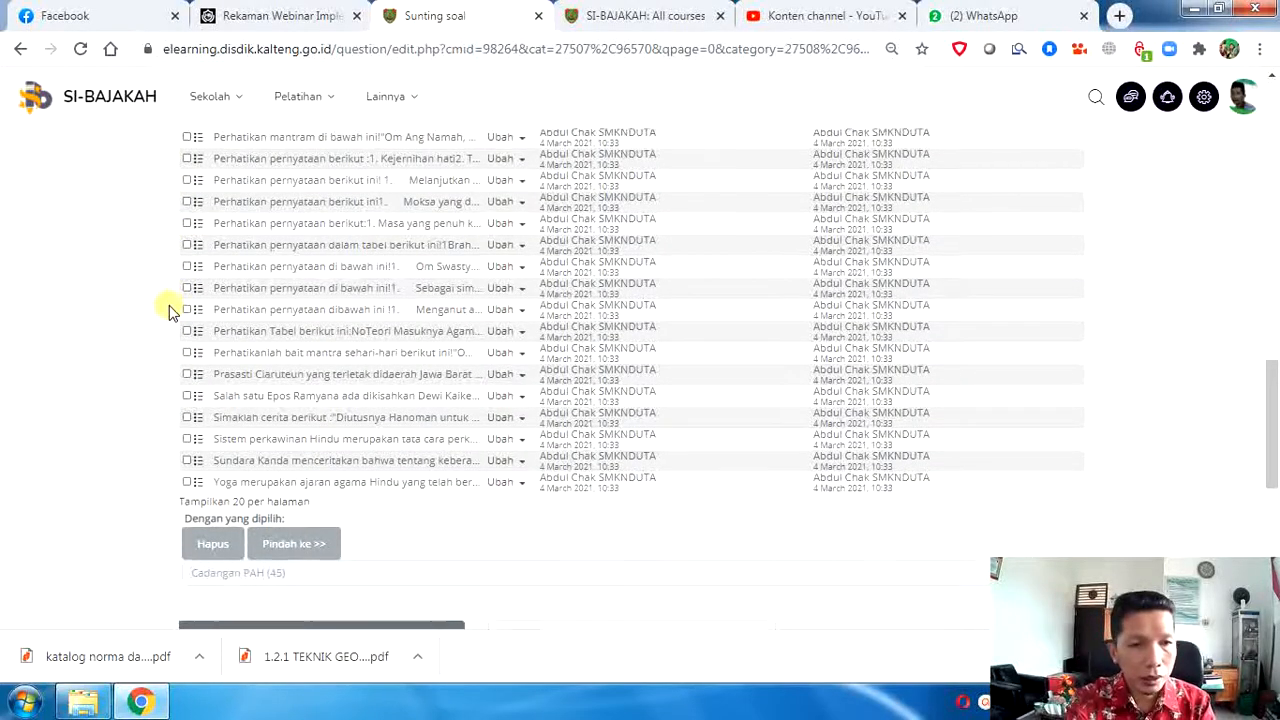
{"action": "scroll", "coordinate": [168, 311], "scroll_direction": "up", "scroll_amount": 1}
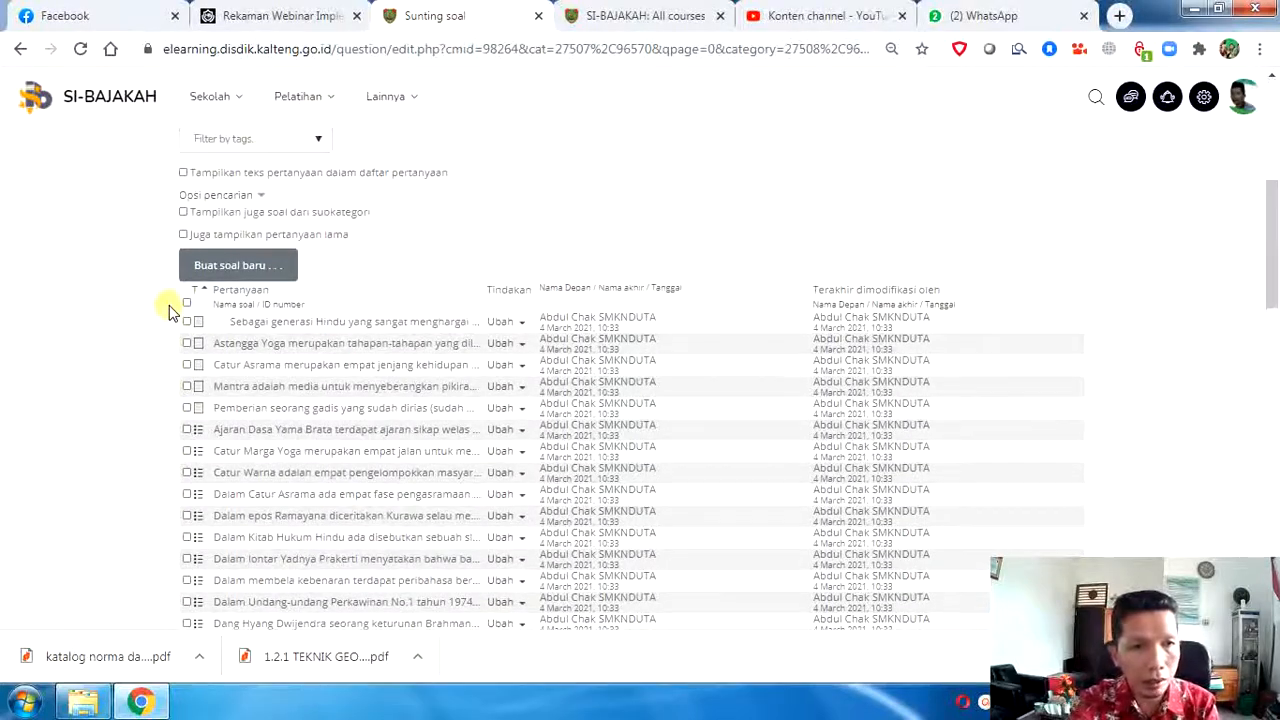
Step: Open the Muatan Nasional course category from the SMKN 2 TAMIANG LAYANG course overview in the other browser tab
{"action": "left_click", "coordinate": [675, 18]}
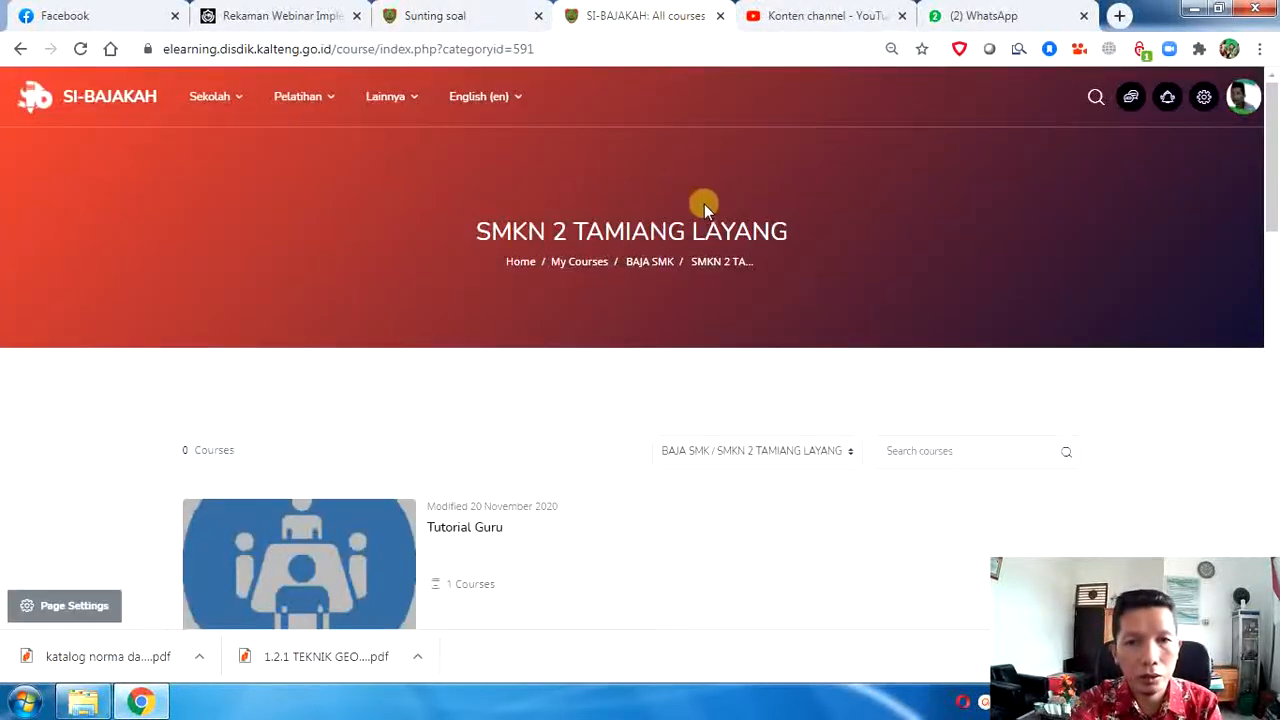
{"action": "scroll", "coordinate": [696, 277], "scroll_direction": "down", "scroll_amount": 4}
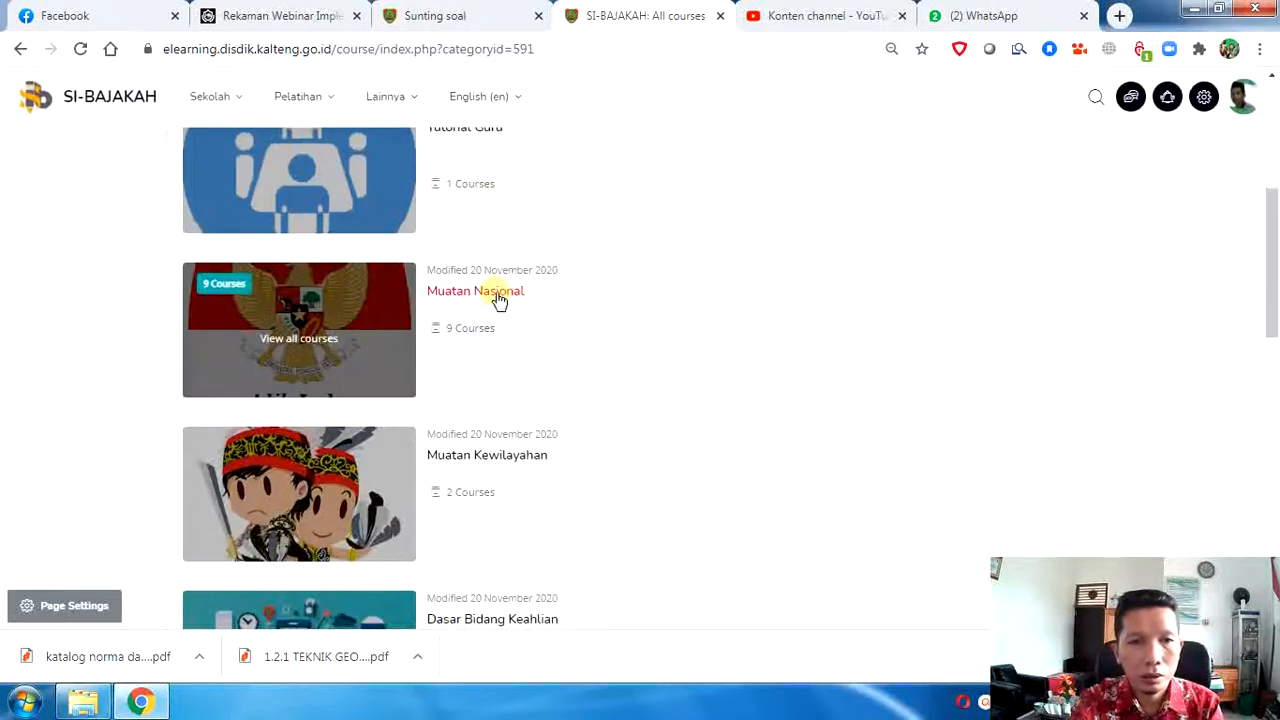
{"action": "left_click", "coordinate": [497, 298]}
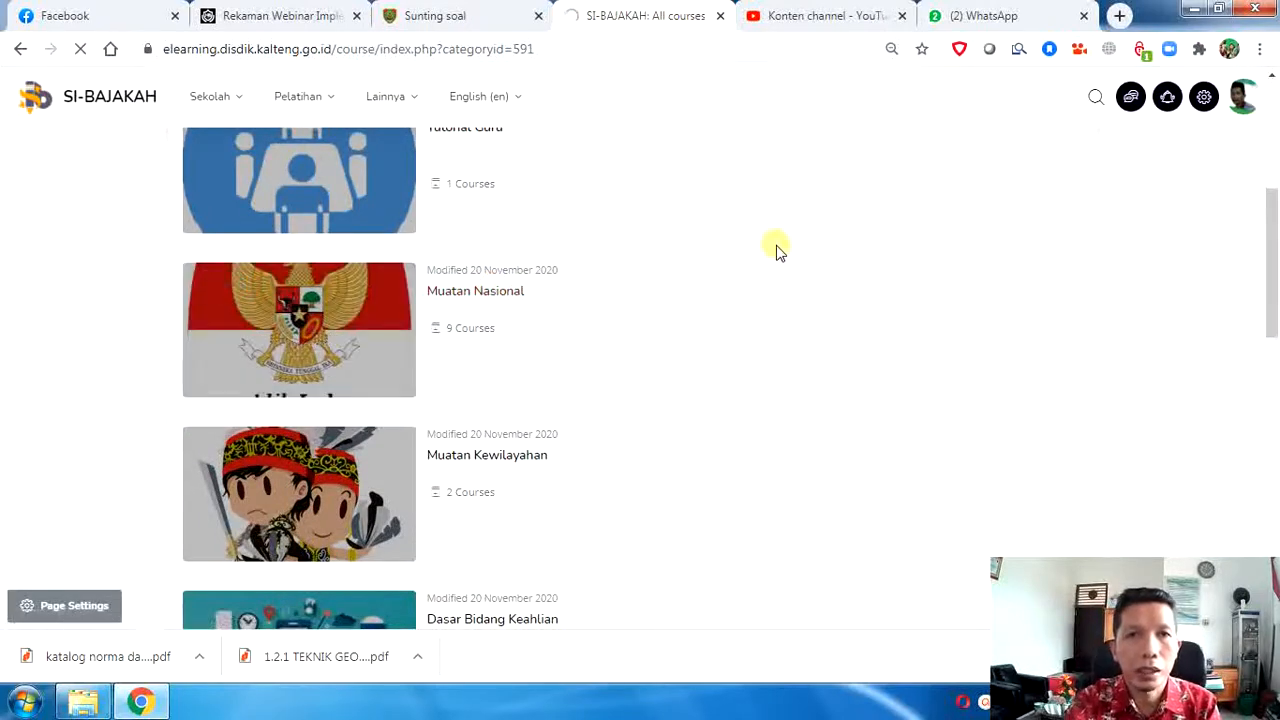
{"action": "left_click", "coordinate": [457, 12]}
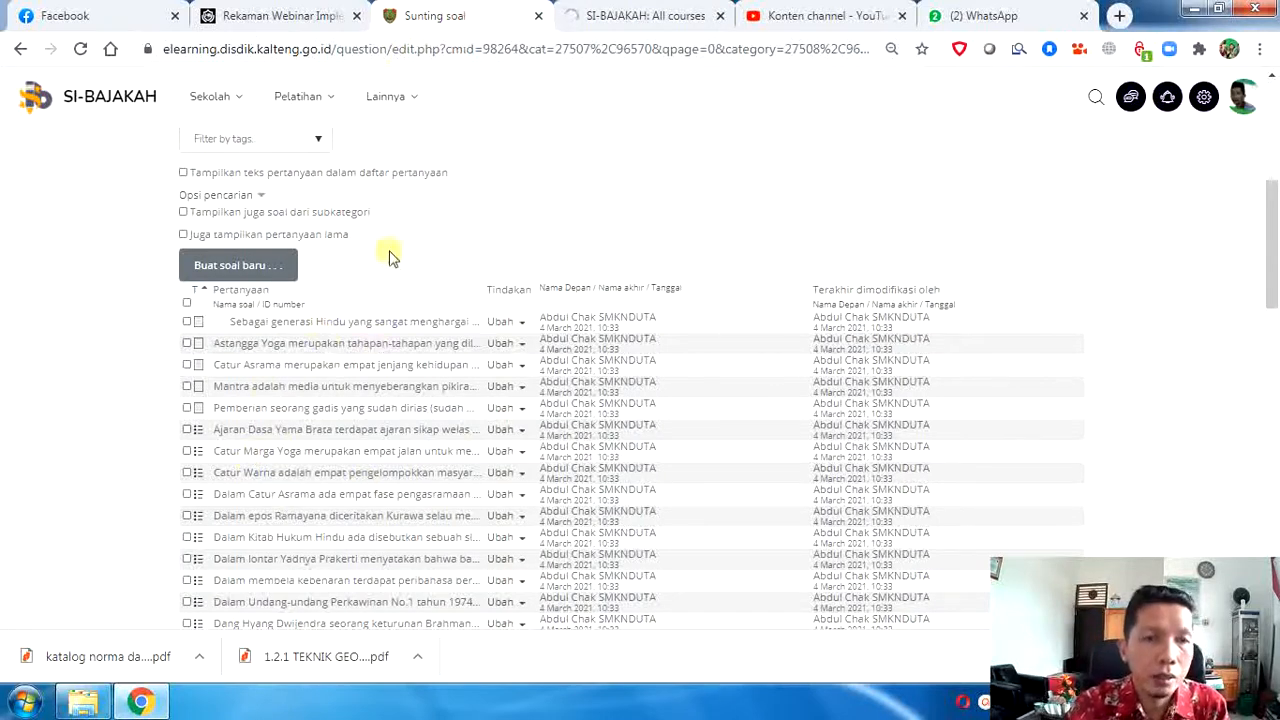
{"action": "left_click", "coordinate": [632, 18]}
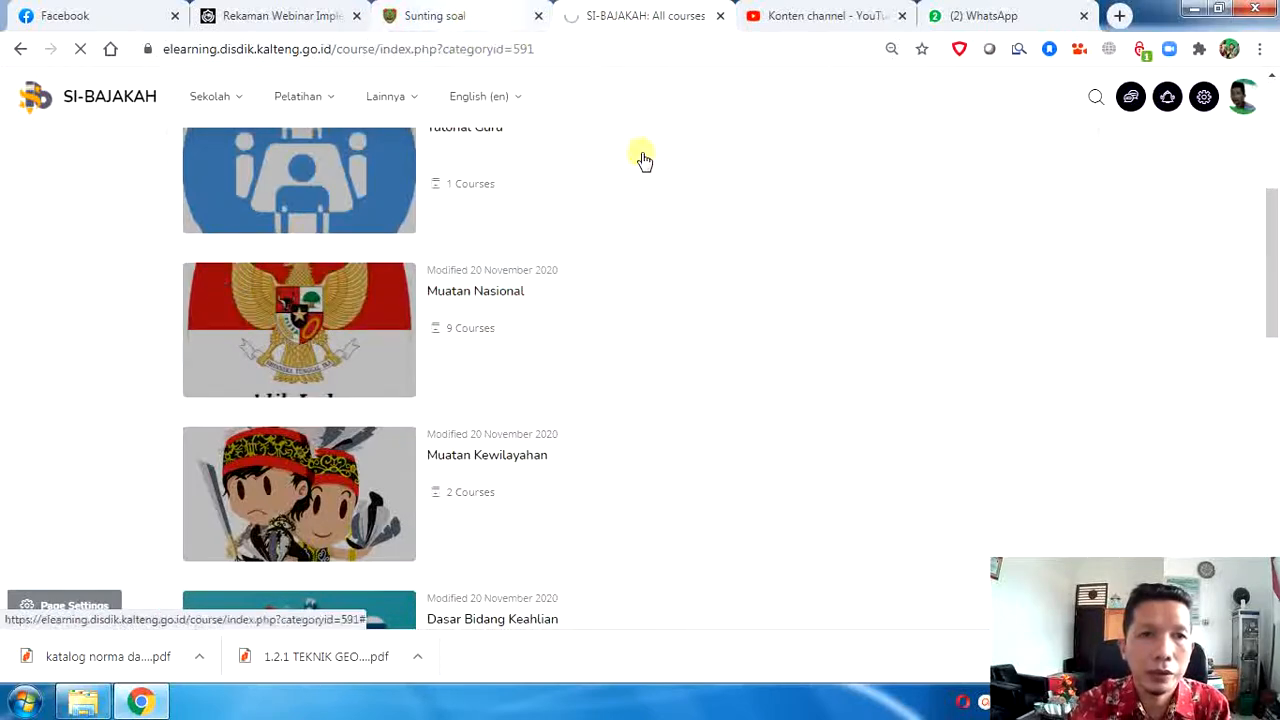
{"action": "left_click", "coordinate": [476, 18]}
{"action": "left_click", "coordinate": [620, 18]}
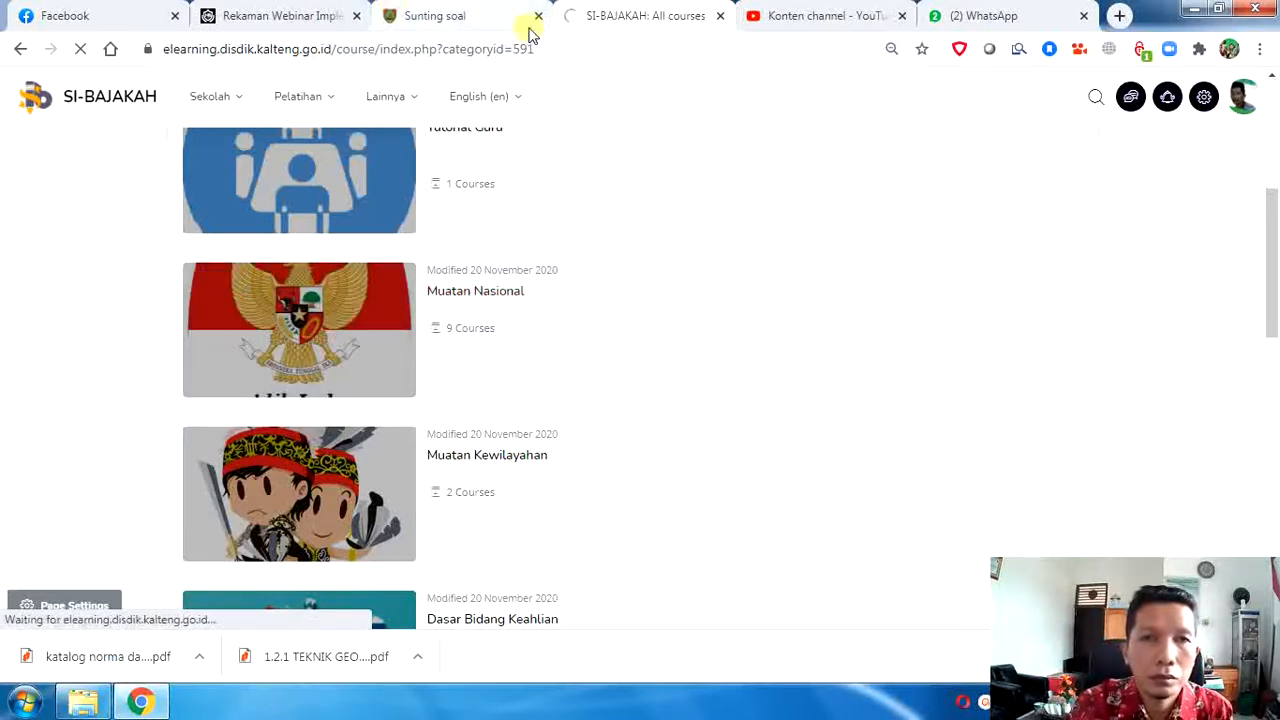
{"action": "scroll", "coordinate": [663, 157], "scroll_direction": "up", "scroll_amount": 4}
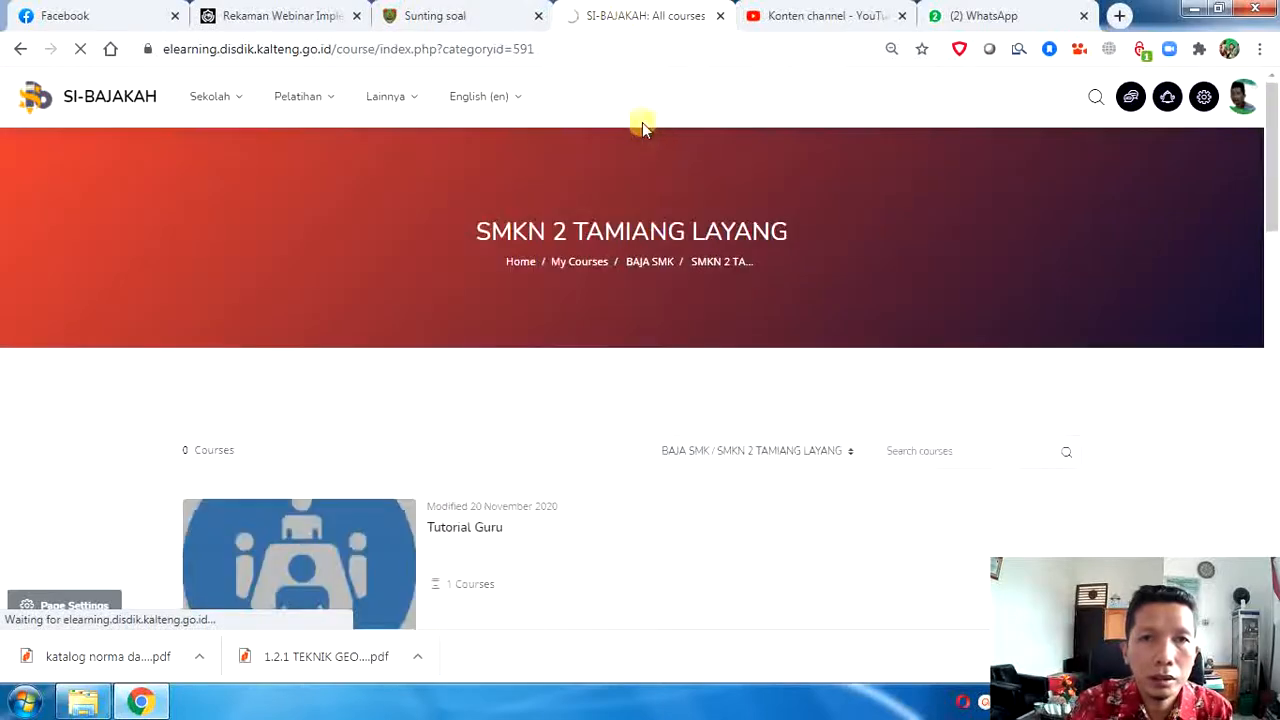
Step: Return to the question bank and examine the Cadangan PAH questions and the bulk options below them
{"action": "left_click", "coordinate": [449, 17]}
{"action": "scroll", "coordinate": [340, 300], "scroll_direction": "down", "scroll_amount": 10}
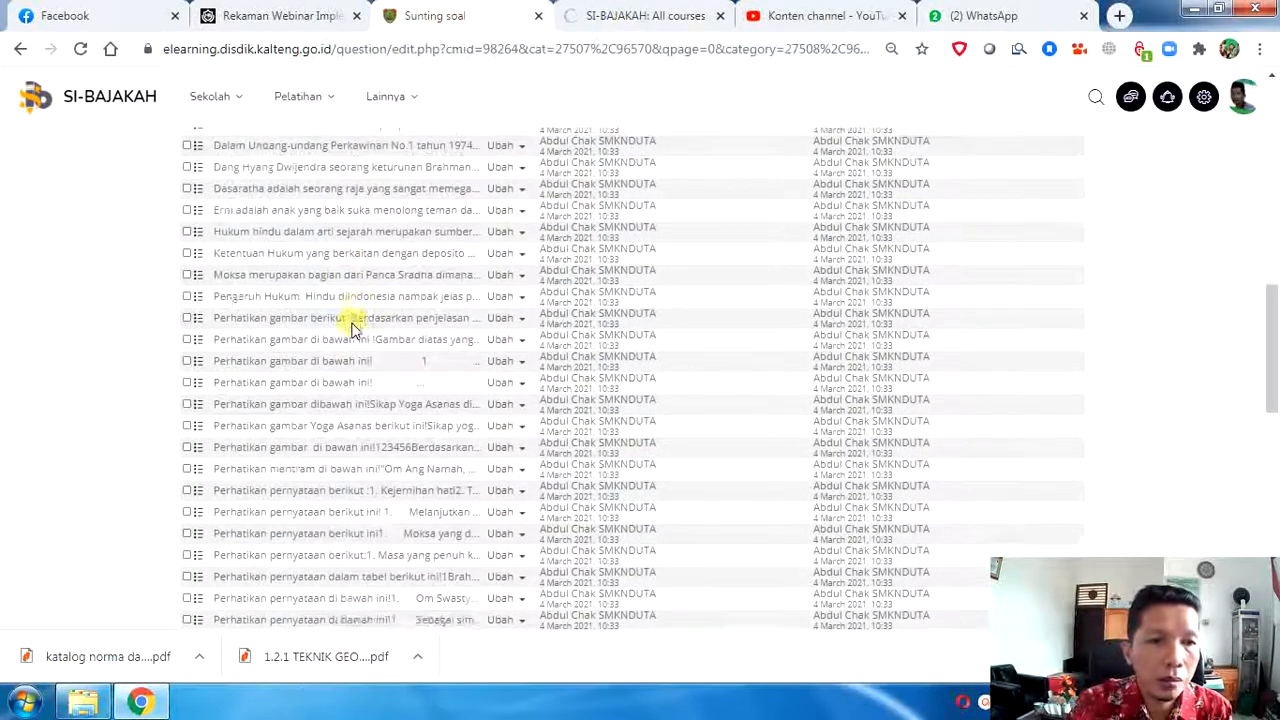
{"action": "scroll", "coordinate": [358, 335], "scroll_direction": "down", "scroll_amount": 2}
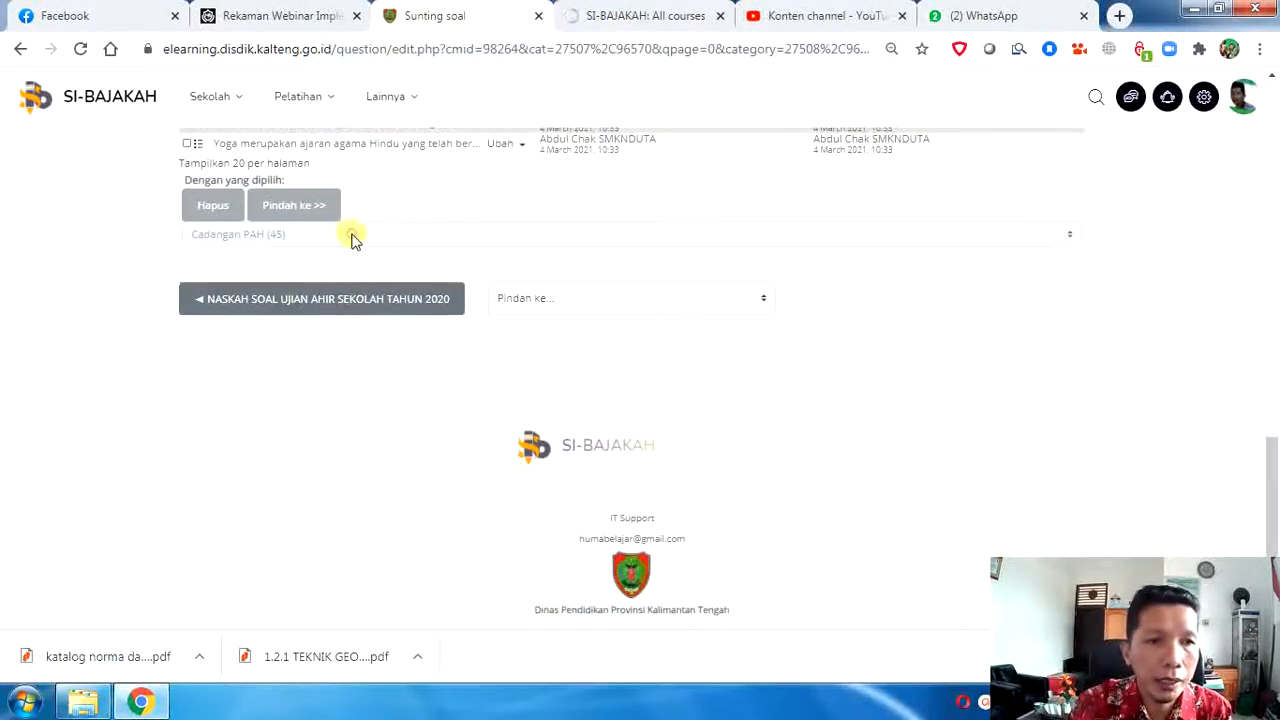
{"action": "scroll", "coordinate": [614, 122], "scroll_direction": "up", "scroll_amount": 2}
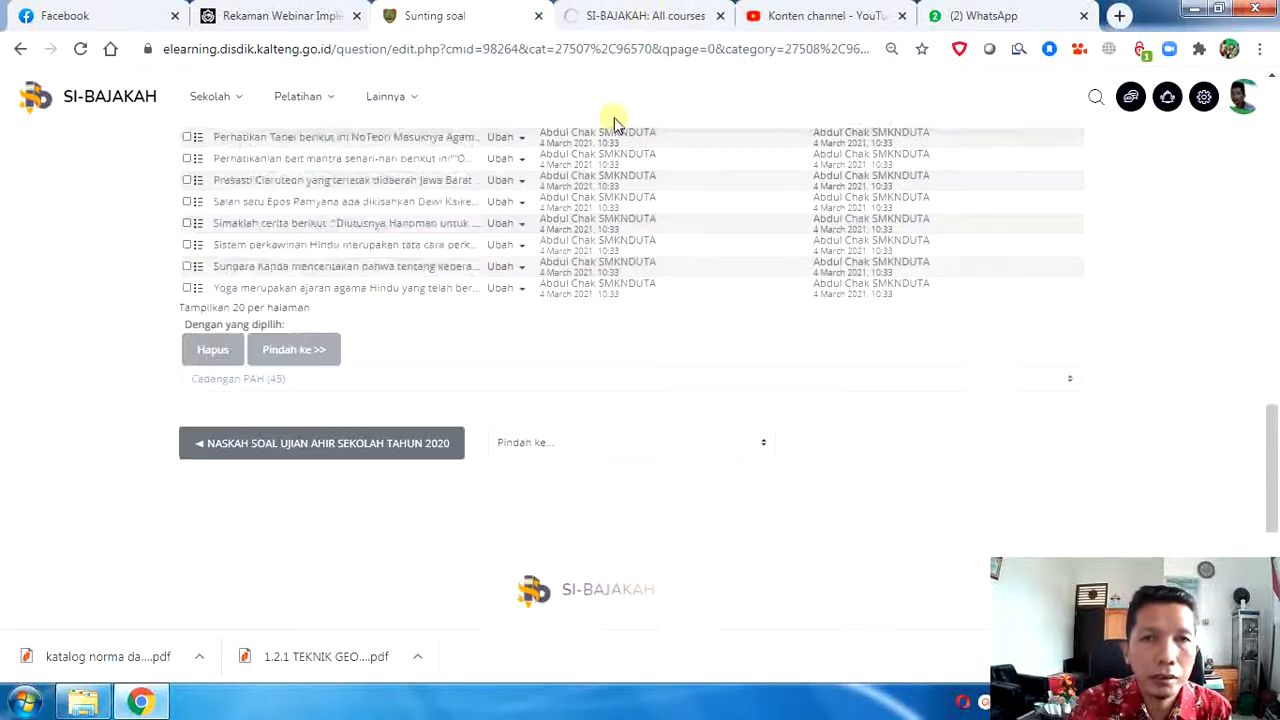
{"action": "scroll", "coordinate": [614, 122], "scroll_direction": "up", "scroll_amount": 2}
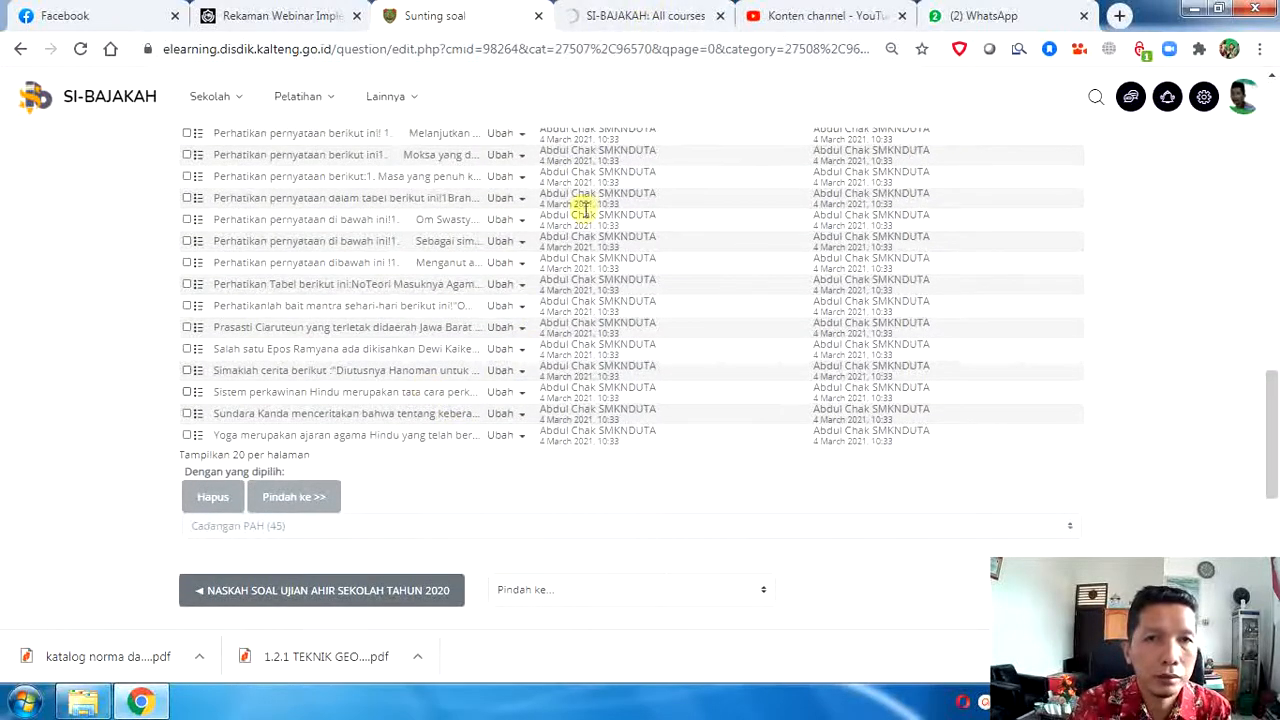
{"action": "scroll", "coordinate": [514, 405], "scroll_direction": "up", "scroll_amount": 6}
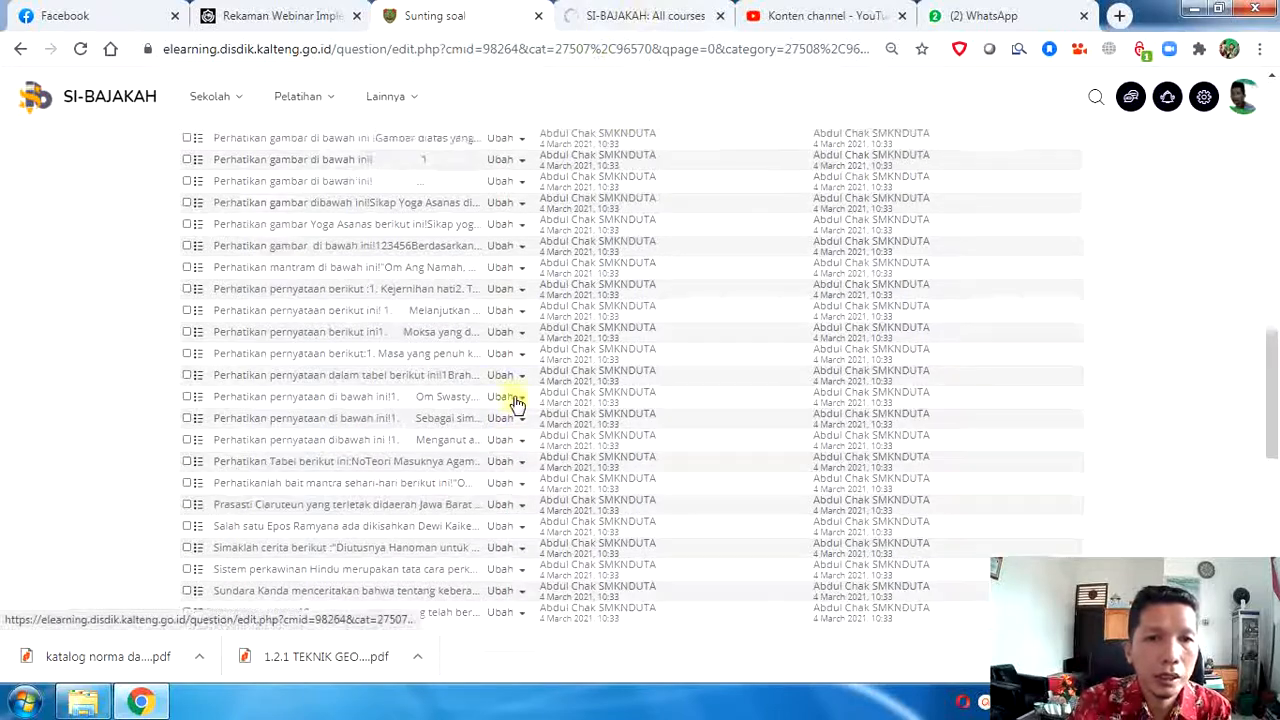
{"action": "scroll", "coordinate": [512, 398], "scroll_direction": "up", "scroll_amount": 4}
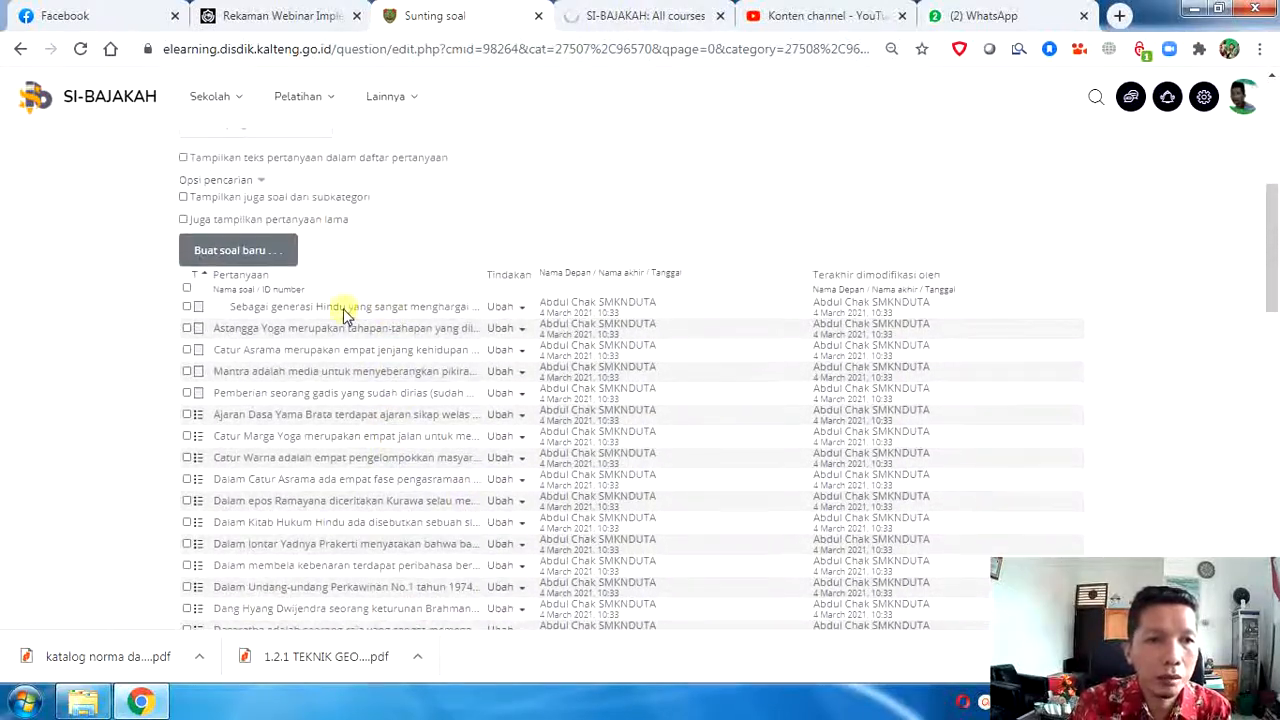
Step: Preview the first Cadangan PAH question, the essay beginning "Sebagai generasi Hindu yang sangat menghargai"
{"action": "left_click", "coordinate": [521, 309]}
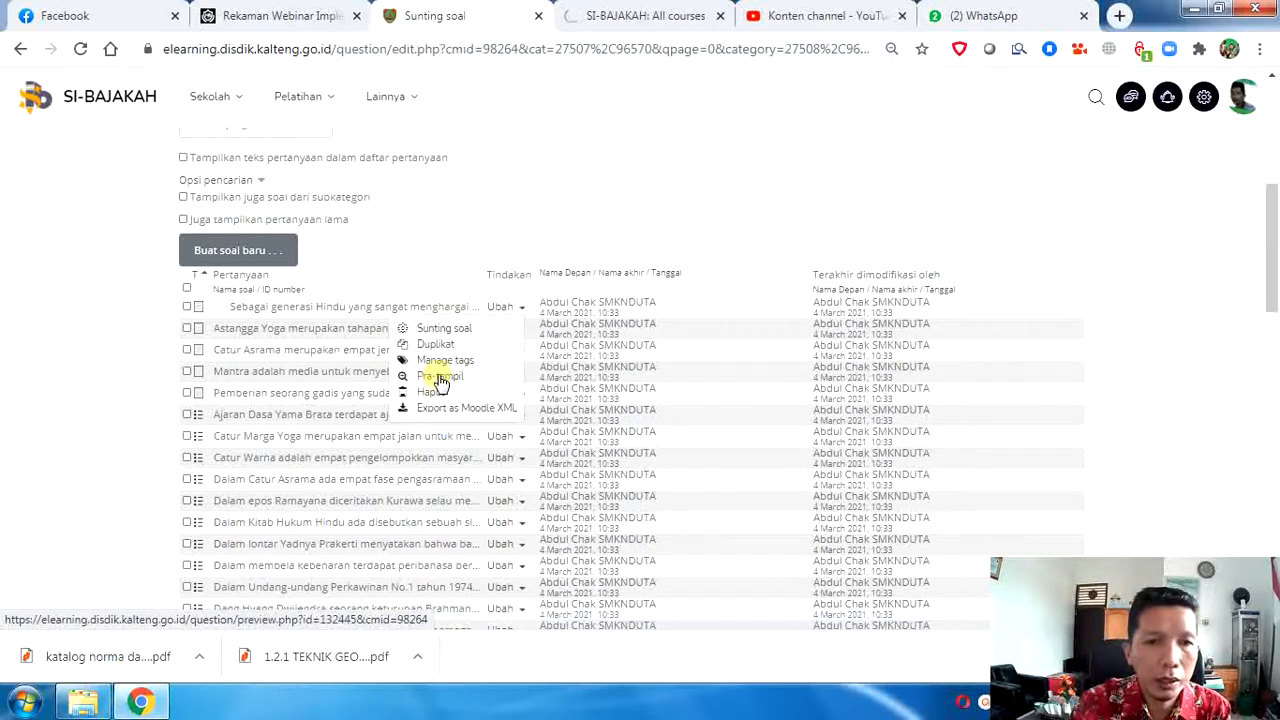
{"action": "left_click", "coordinate": [523, 308]}
{"action": "left_click", "coordinate": [522, 306]}
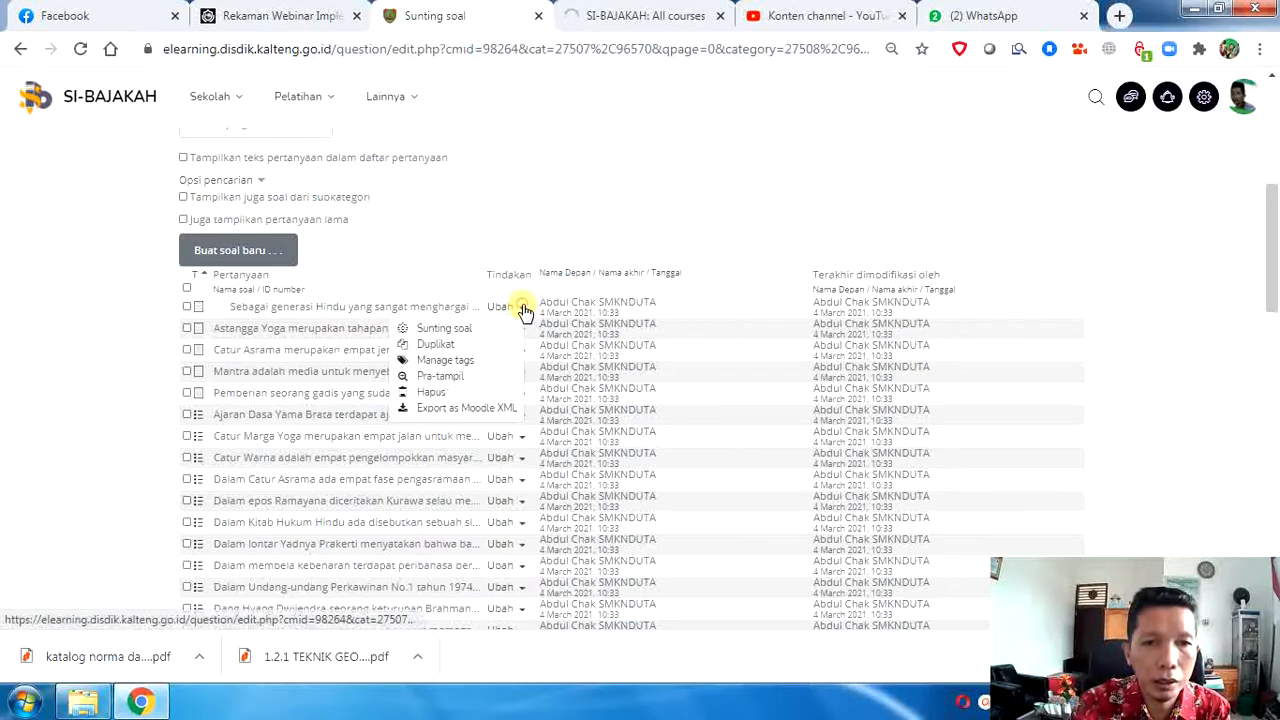
{"action": "left_click", "coordinate": [441, 377]}
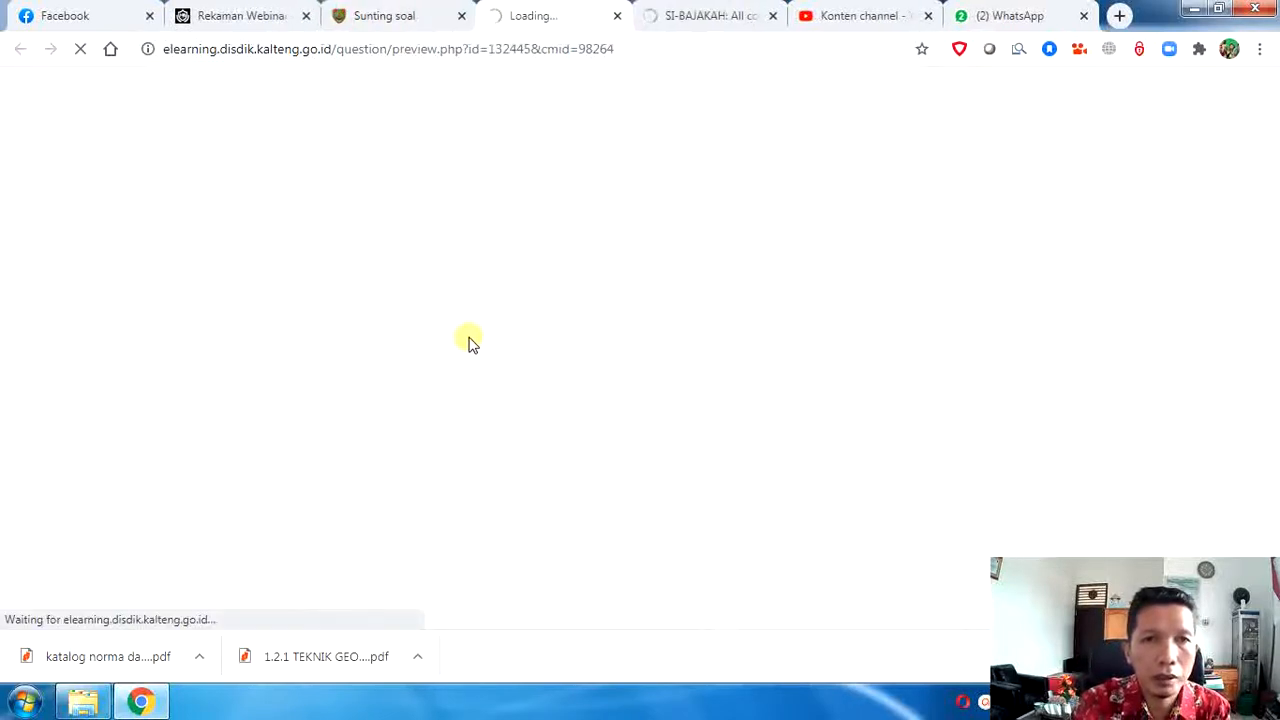
{"action": "left_click", "coordinate": [415, 15]}
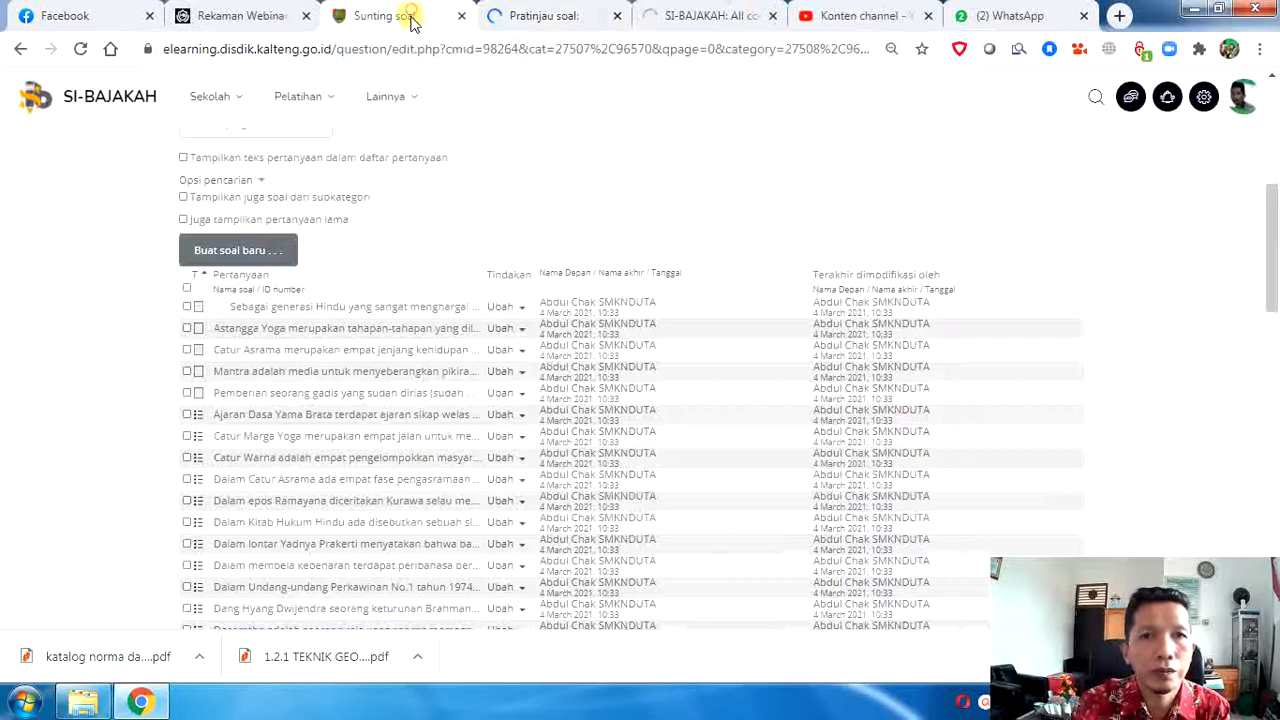
{"action": "left_click", "coordinate": [548, 20]}
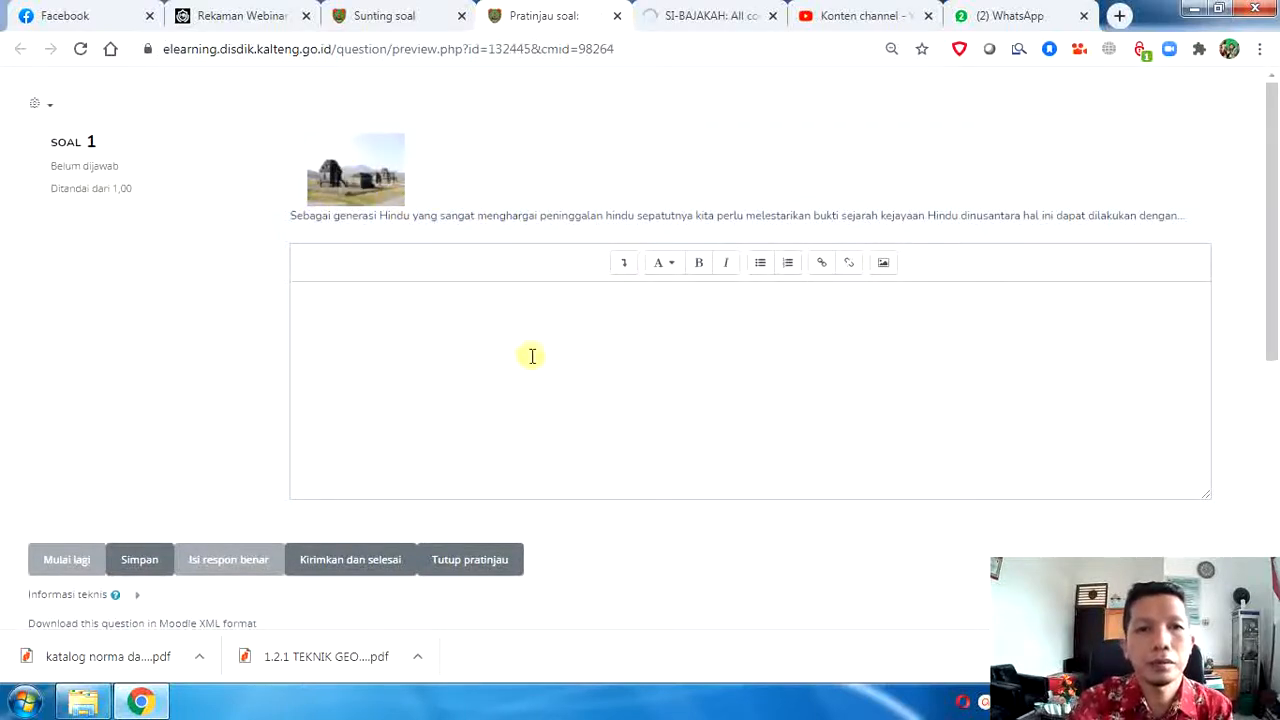
Step: Close the question preview and switch the question bank to the PAH category
{"action": "left_click", "coordinate": [617, 16]}
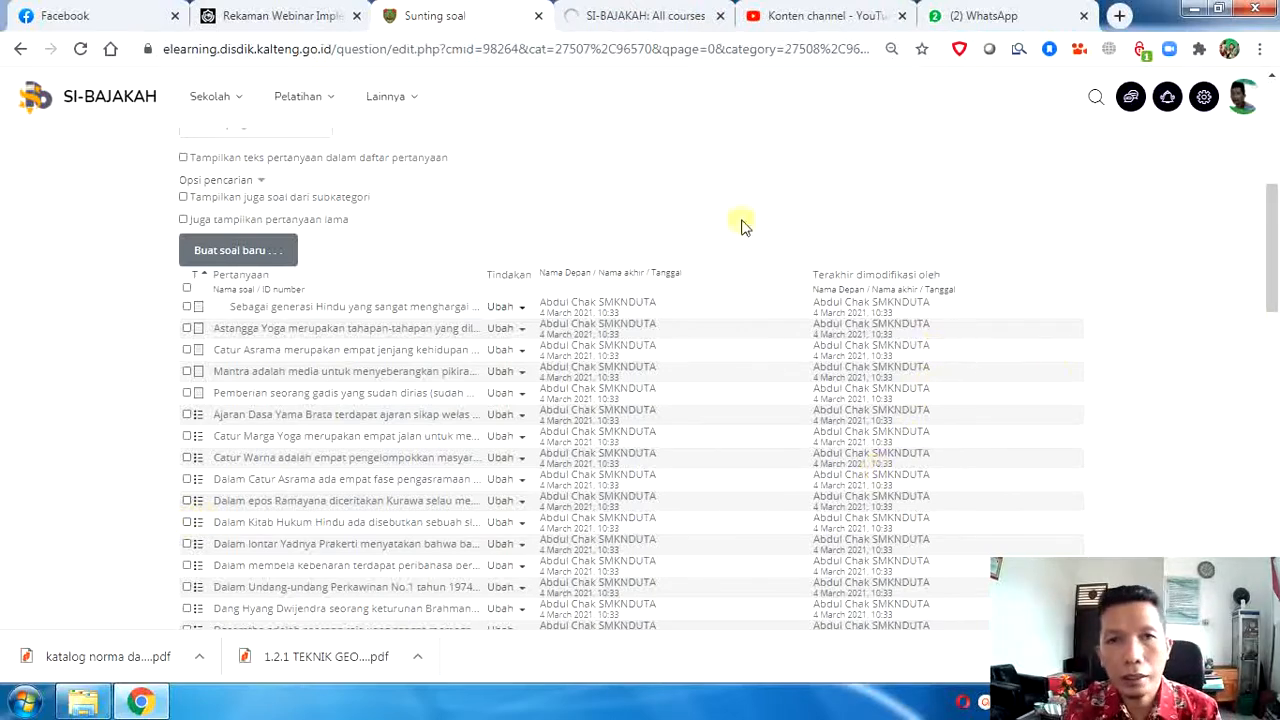
{"action": "left_click", "coordinate": [680, 15]}
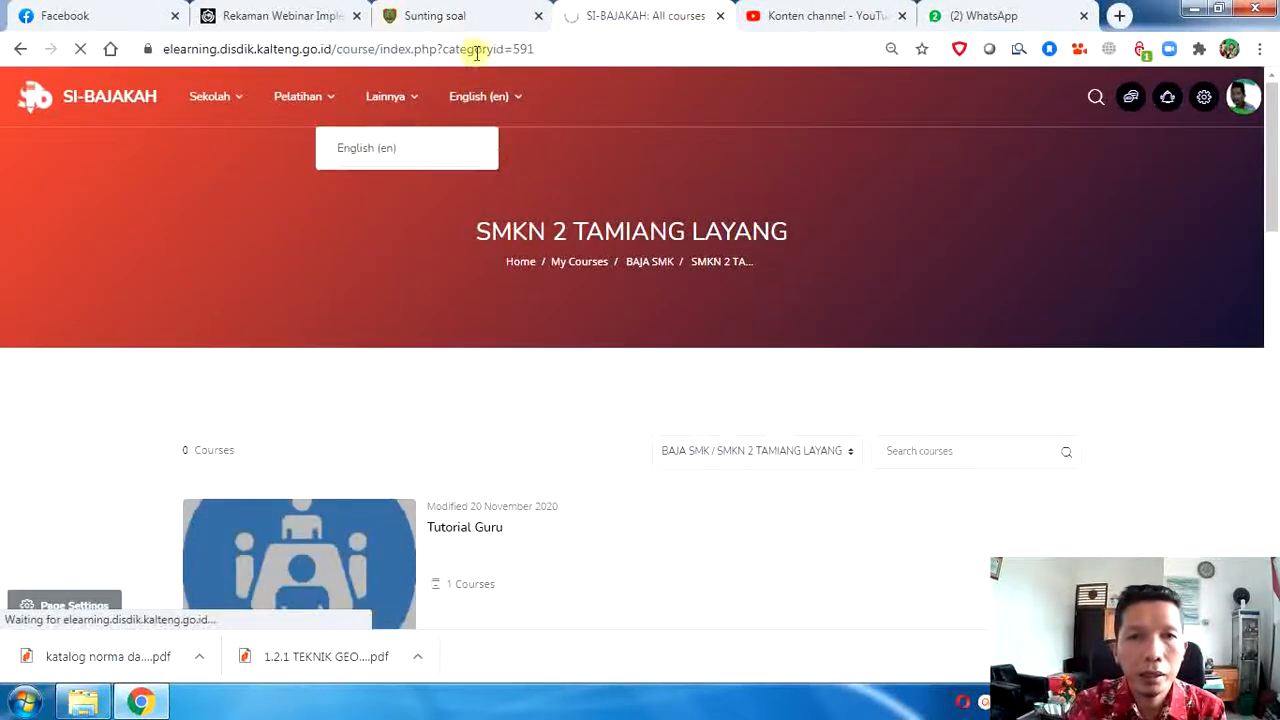
{"action": "left_click", "coordinate": [445, 15]}
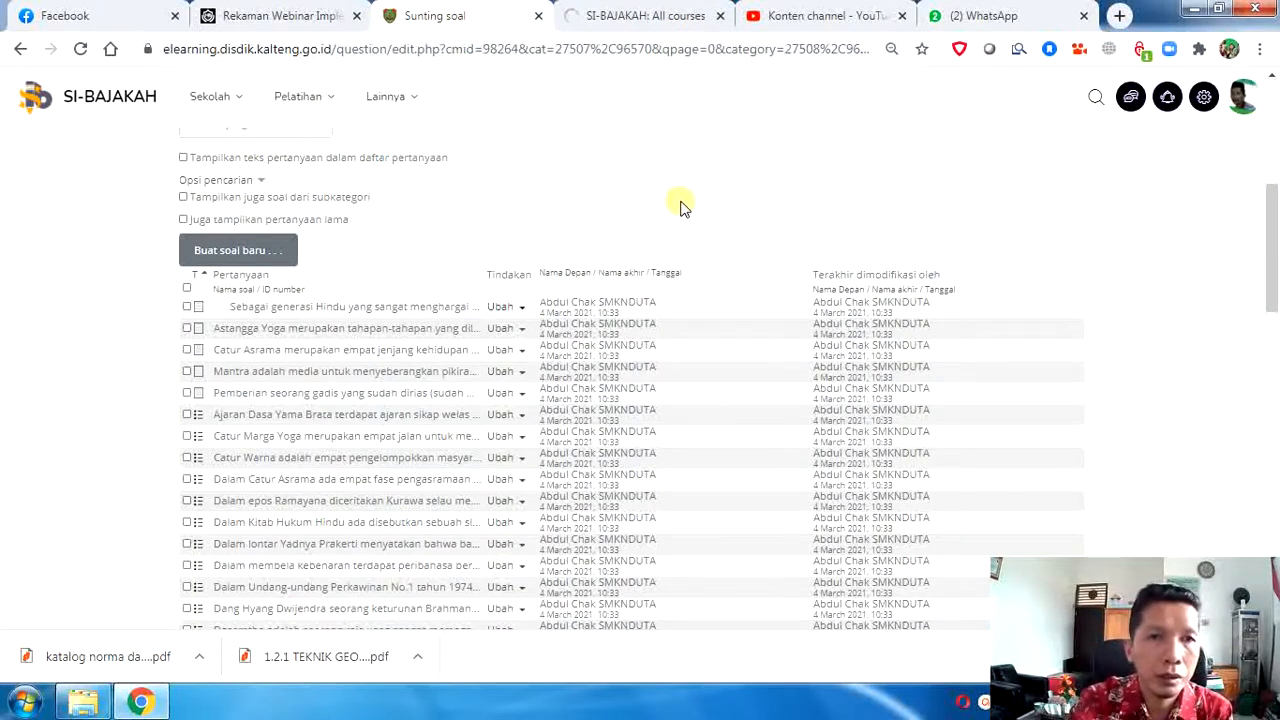
{"action": "scroll", "coordinate": [680, 207], "scroll_direction": "up", "scroll_amount": 1}
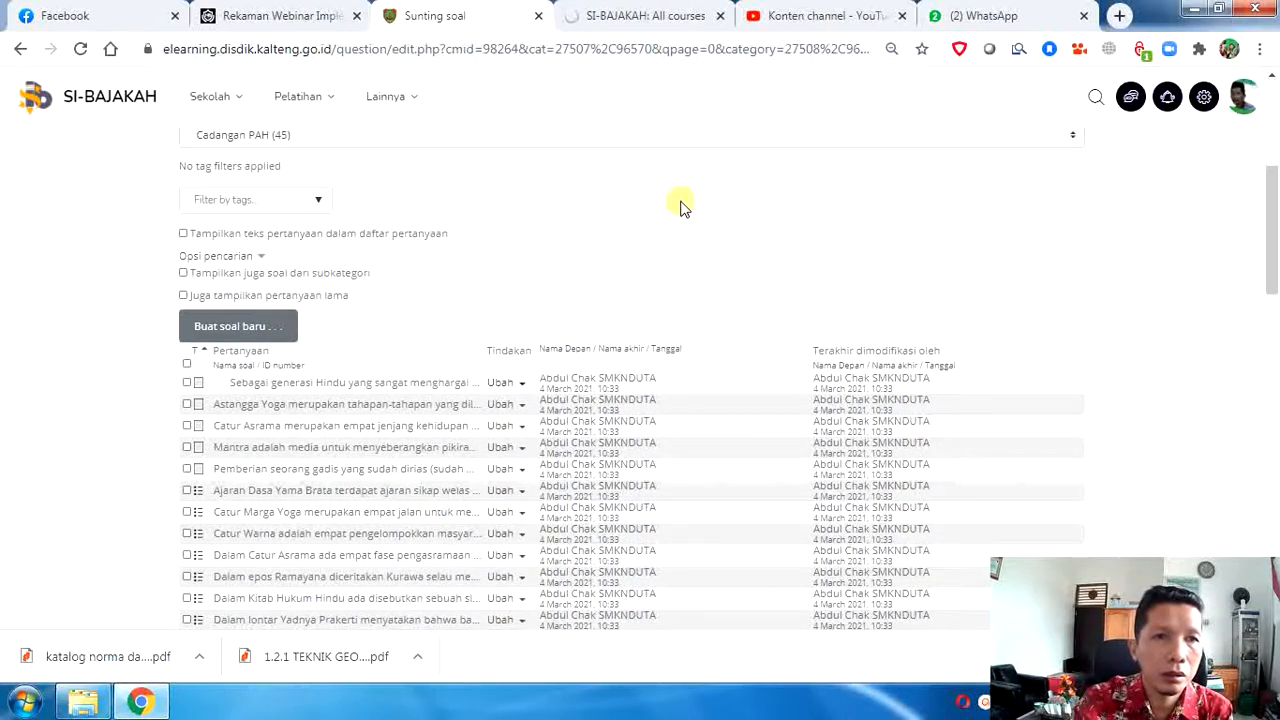
{"action": "left_click", "coordinate": [605, 136]}
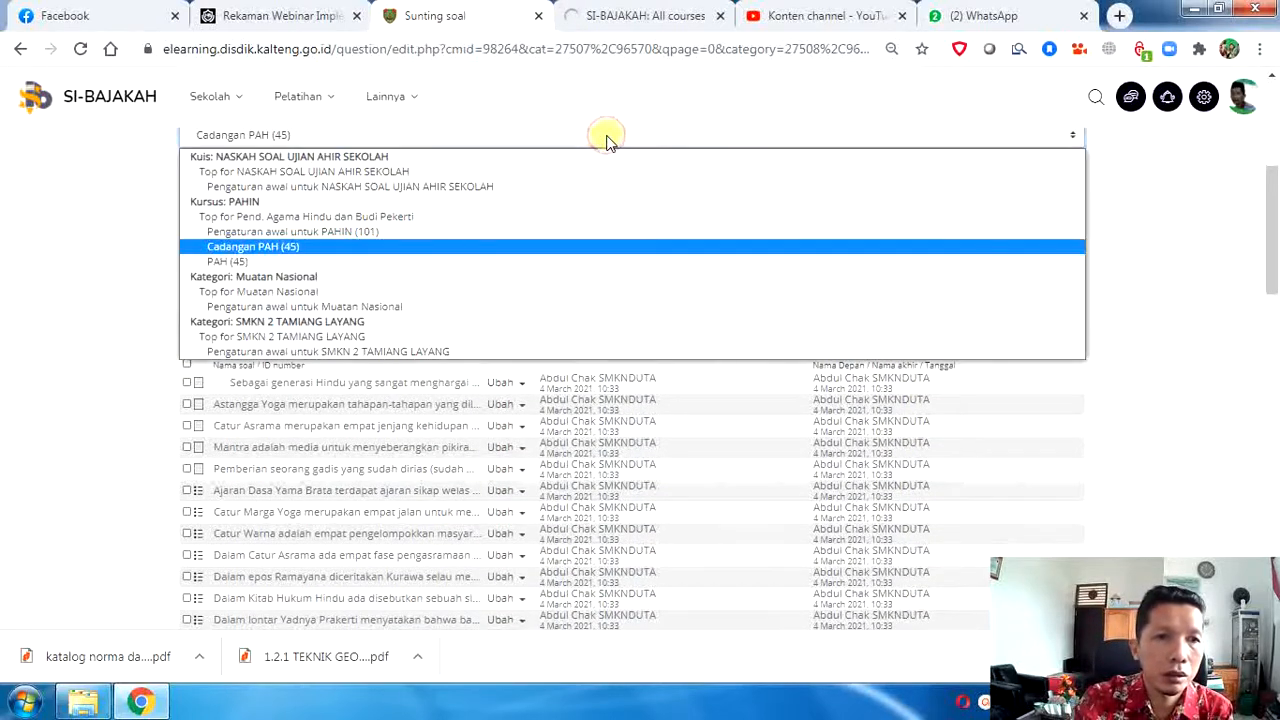
{"action": "left_click", "coordinate": [618, 263]}
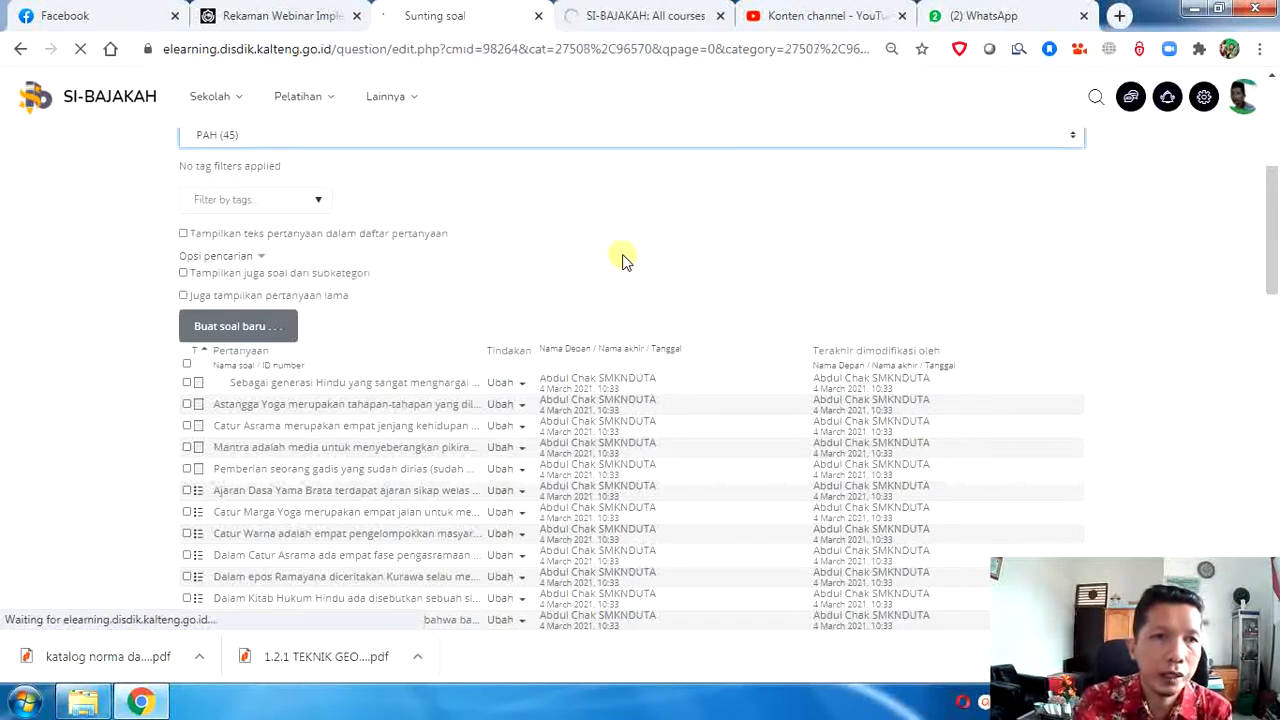
Step: Look through the PAH category's question list down to the bulk options at its end
{"action": "left_click", "coordinate": [648, 15]}
{"action": "left_click", "coordinate": [474, 23]}
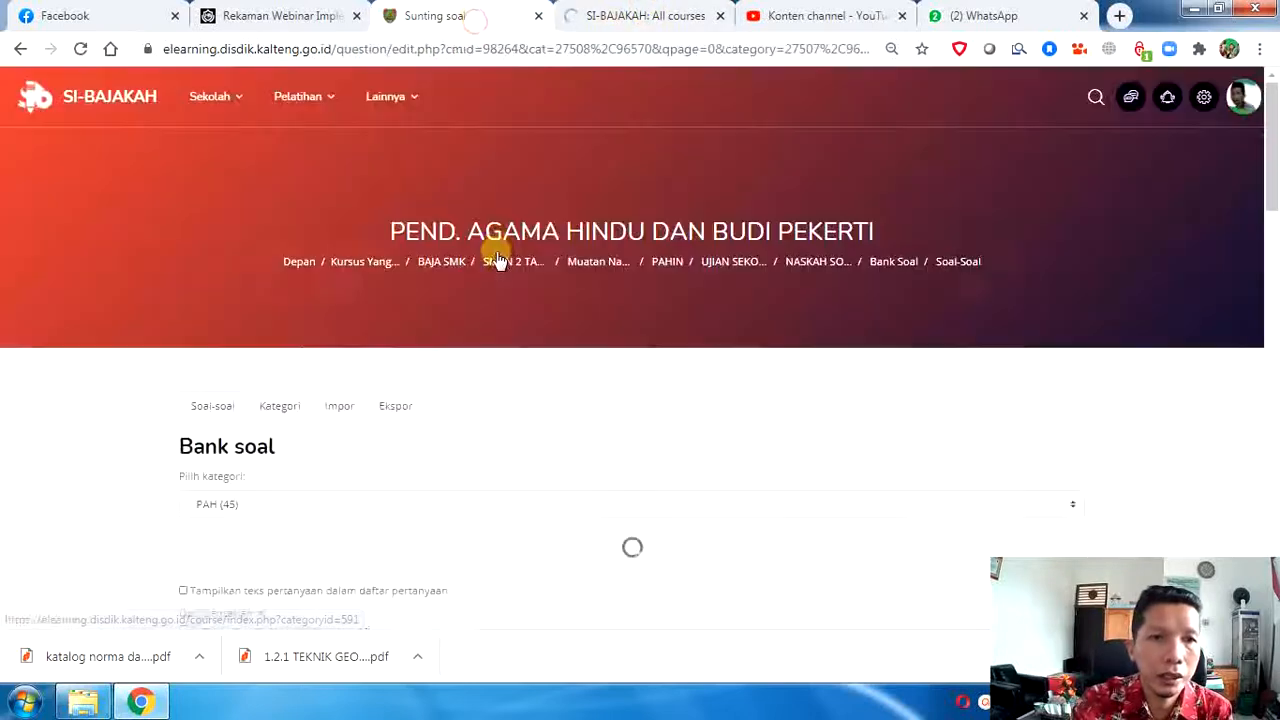
{"action": "scroll", "coordinate": [471, 289], "scroll_direction": "down", "scroll_amount": 1}
{"action": "scroll", "coordinate": [474, 297], "scroll_direction": "down", "scroll_amount": 1}
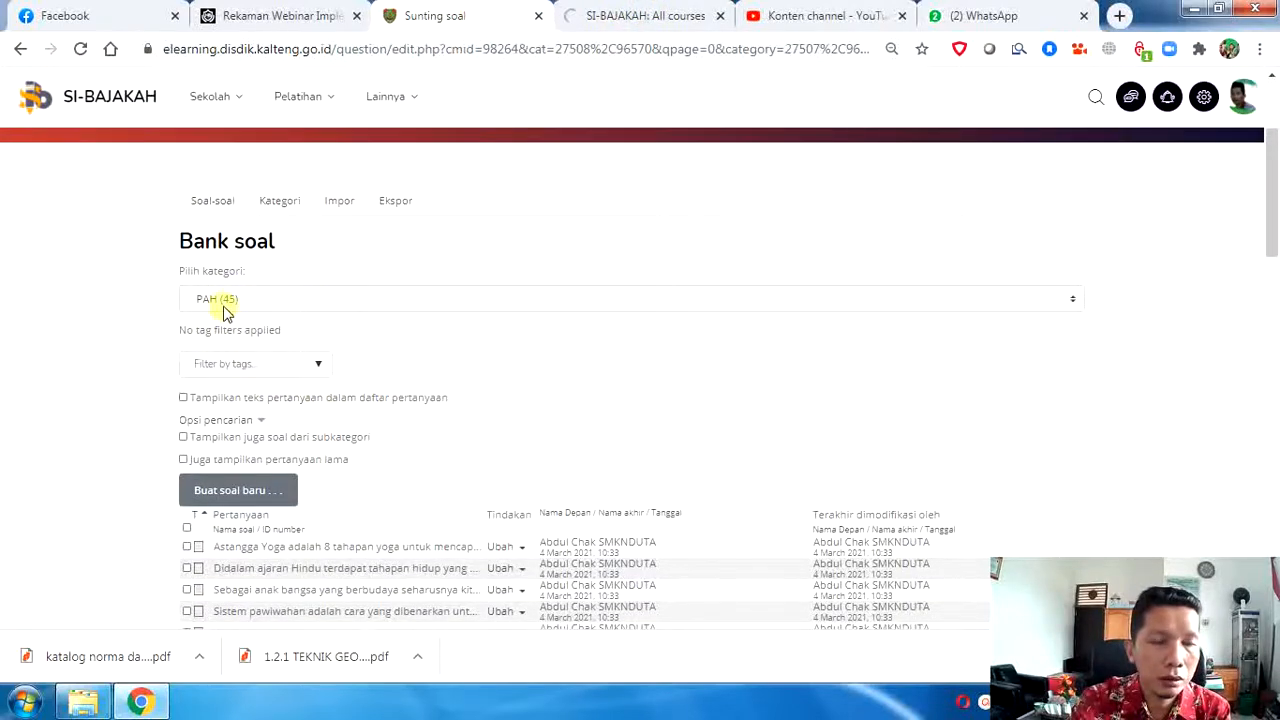
{"action": "scroll", "coordinate": [328, 322], "scroll_direction": "down", "scroll_amount": 5}
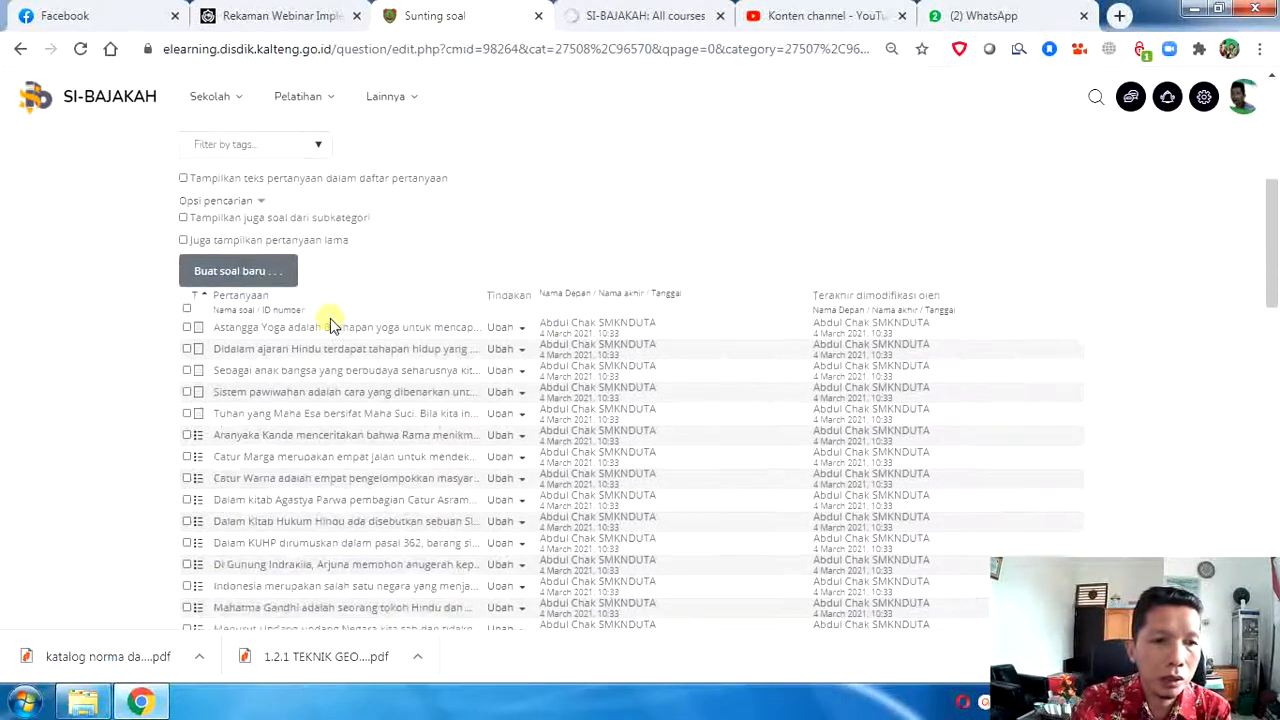
{"action": "scroll", "coordinate": [323, 330], "scroll_direction": "down", "scroll_amount": 10}
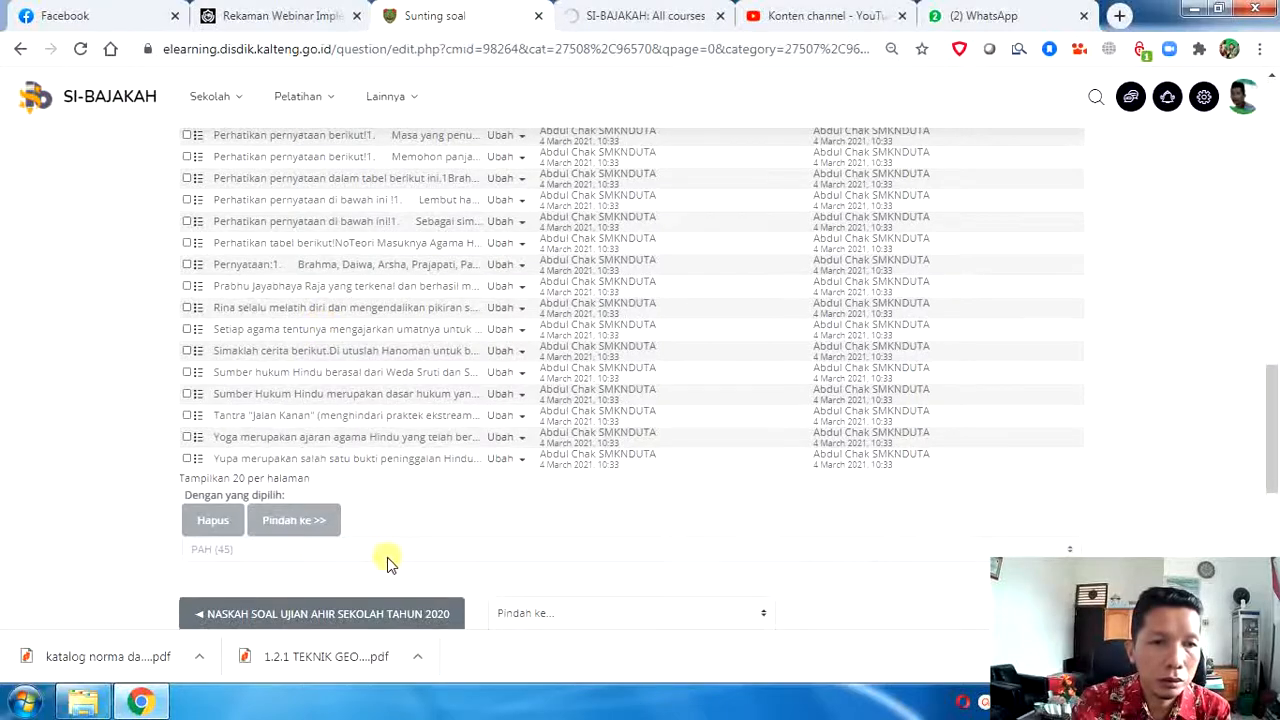
{"action": "scroll", "coordinate": [320, 428], "scroll_direction": "up", "scroll_amount": 15}
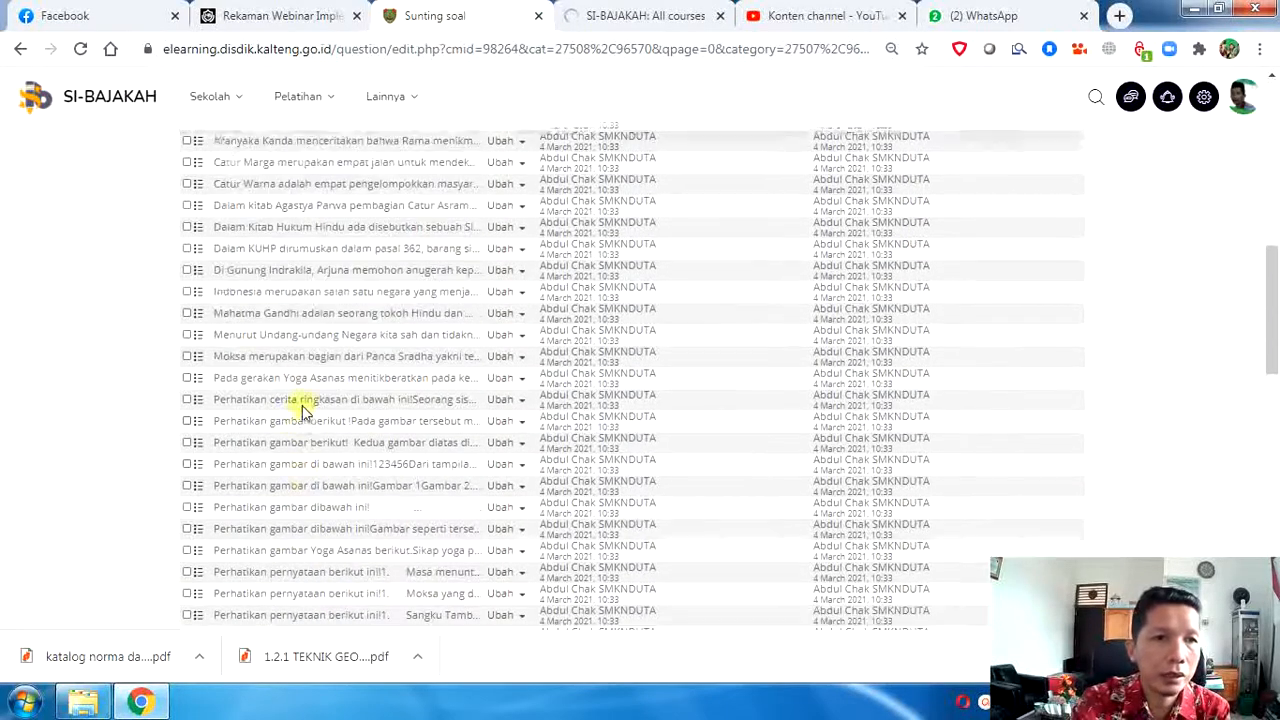
{"action": "scroll", "coordinate": [302, 410], "scroll_direction": "down", "scroll_amount": 1}
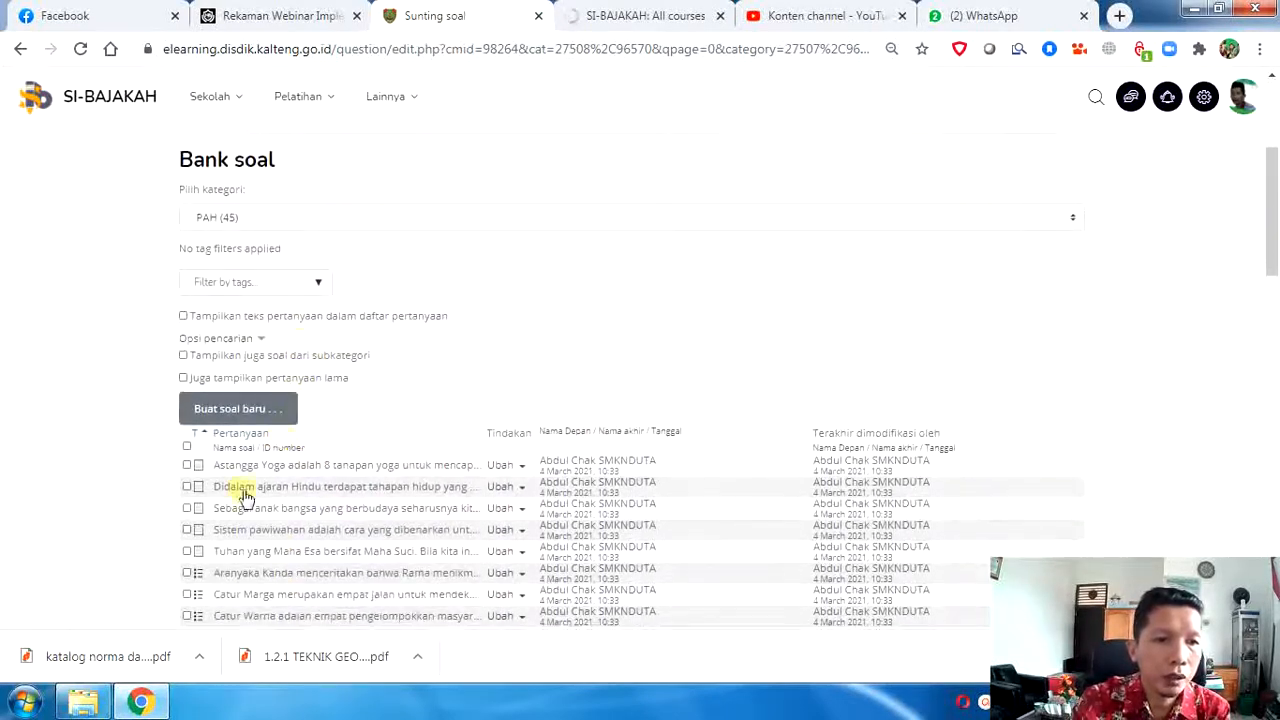
Step: Move all PAH questions to the category Pengaturan awal untuk NASKAH SOAL UJIAN AHIR SEKOLAH
{"action": "left_click", "coordinate": [186, 446]}
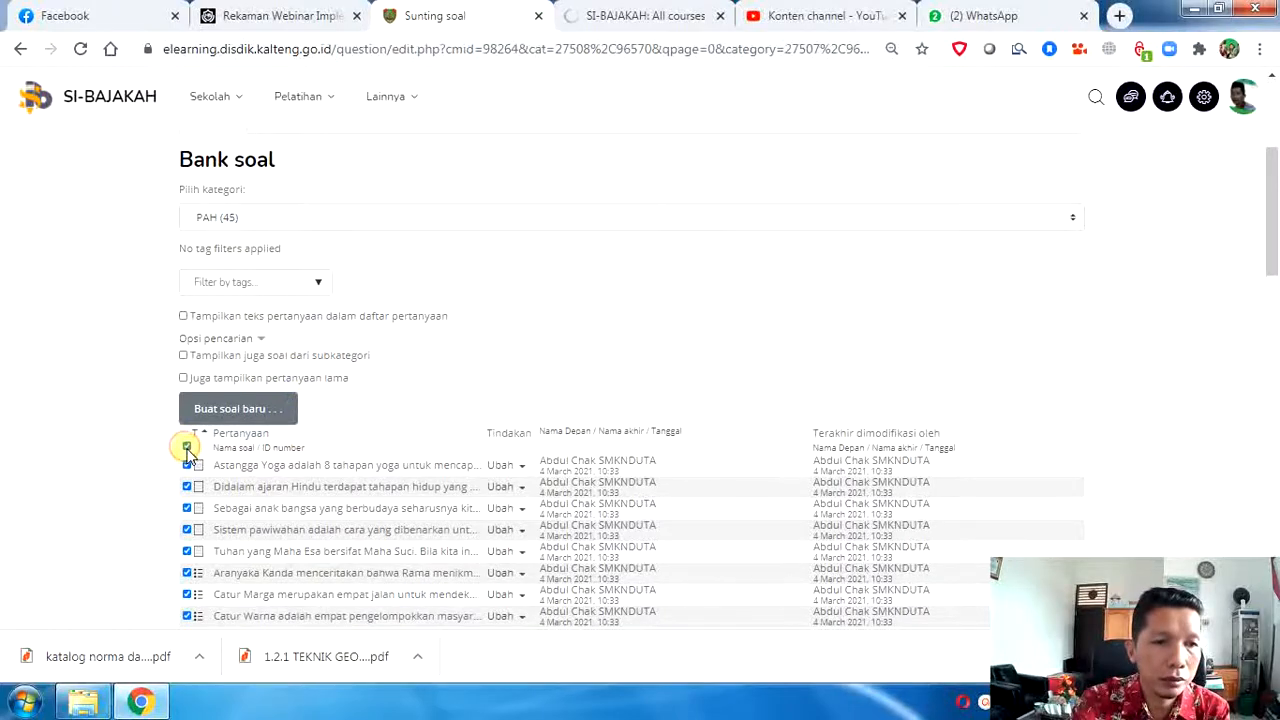
{"action": "scroll", "coordinate": [360, 420], "scroll_direction": "down", "scroll_amount": 15}
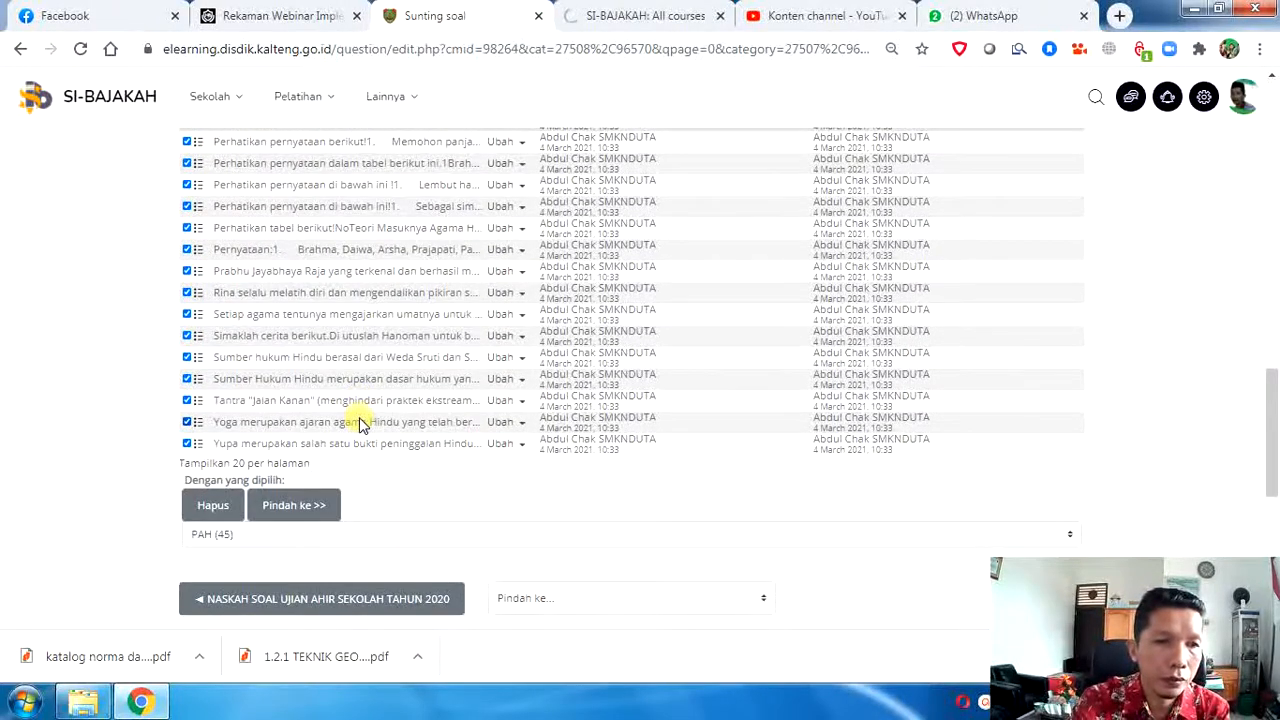
{"action": "scroll", "coordinate": [360, 422], "scroll_direction": "up", "scroll_amount": 8}
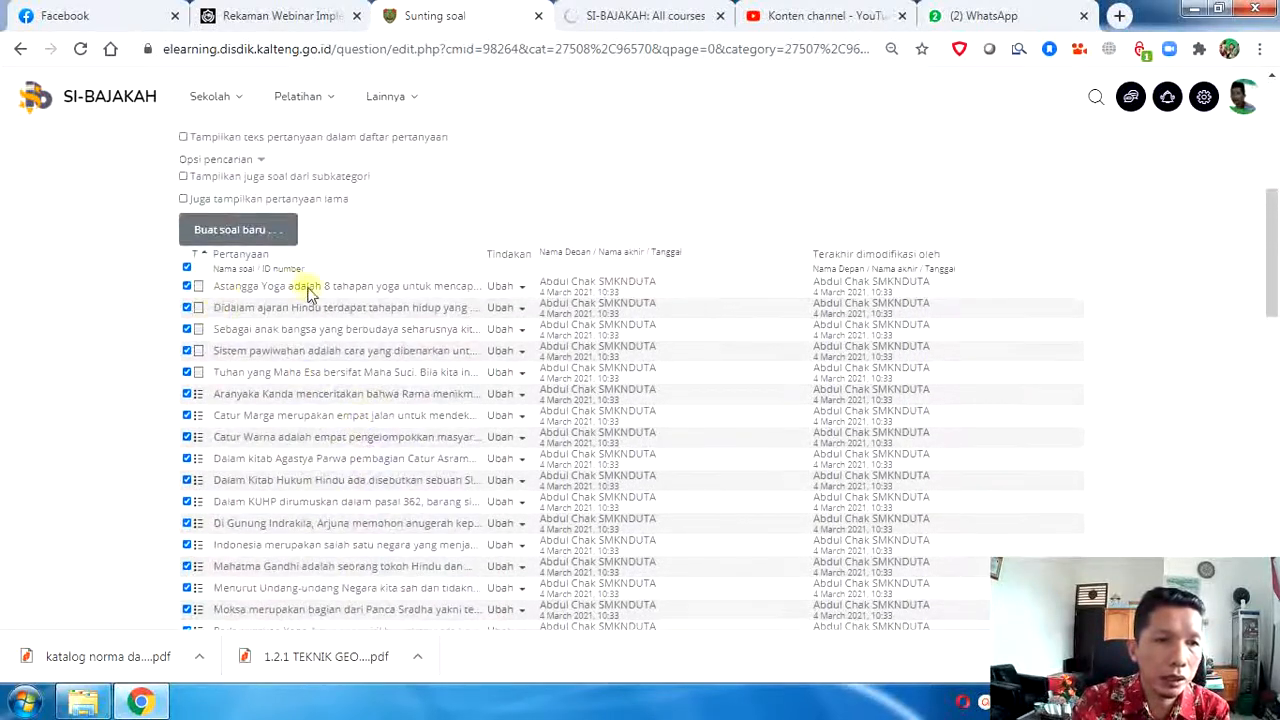
{"action": "left_click", "coordinate": [187, 308]}
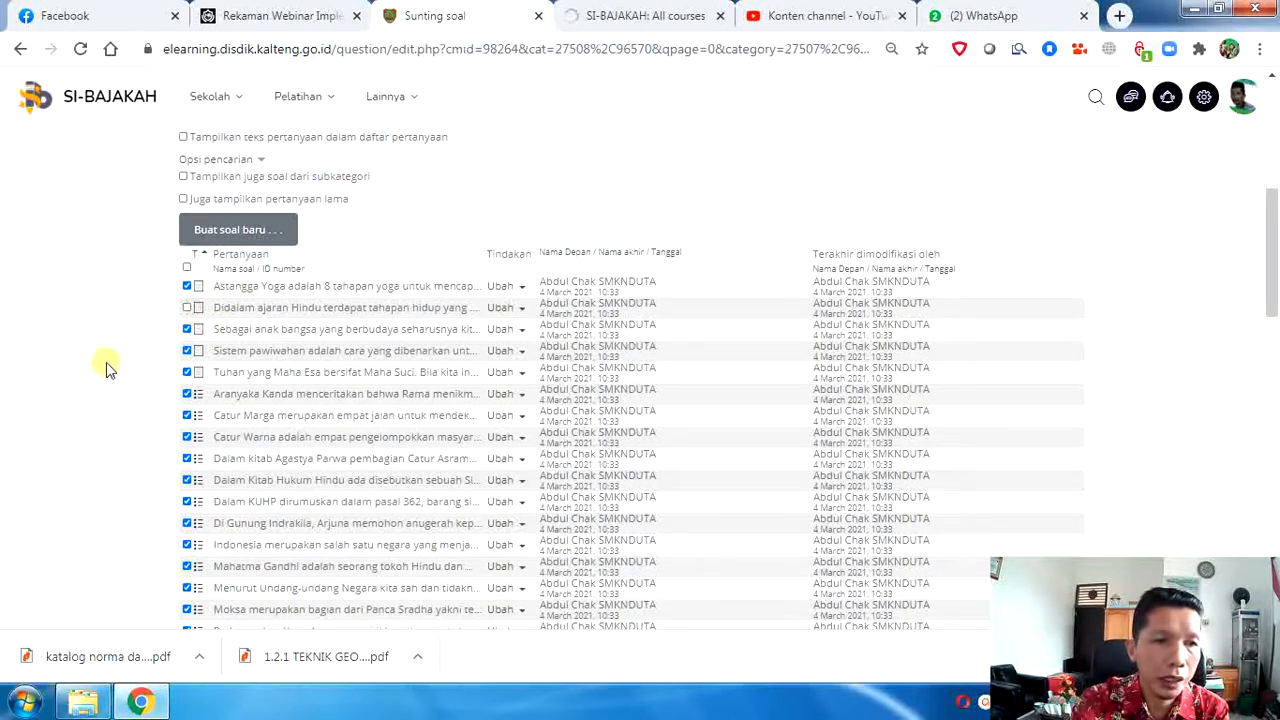
{"action": "left_click", "coordinate": [187, 267]}
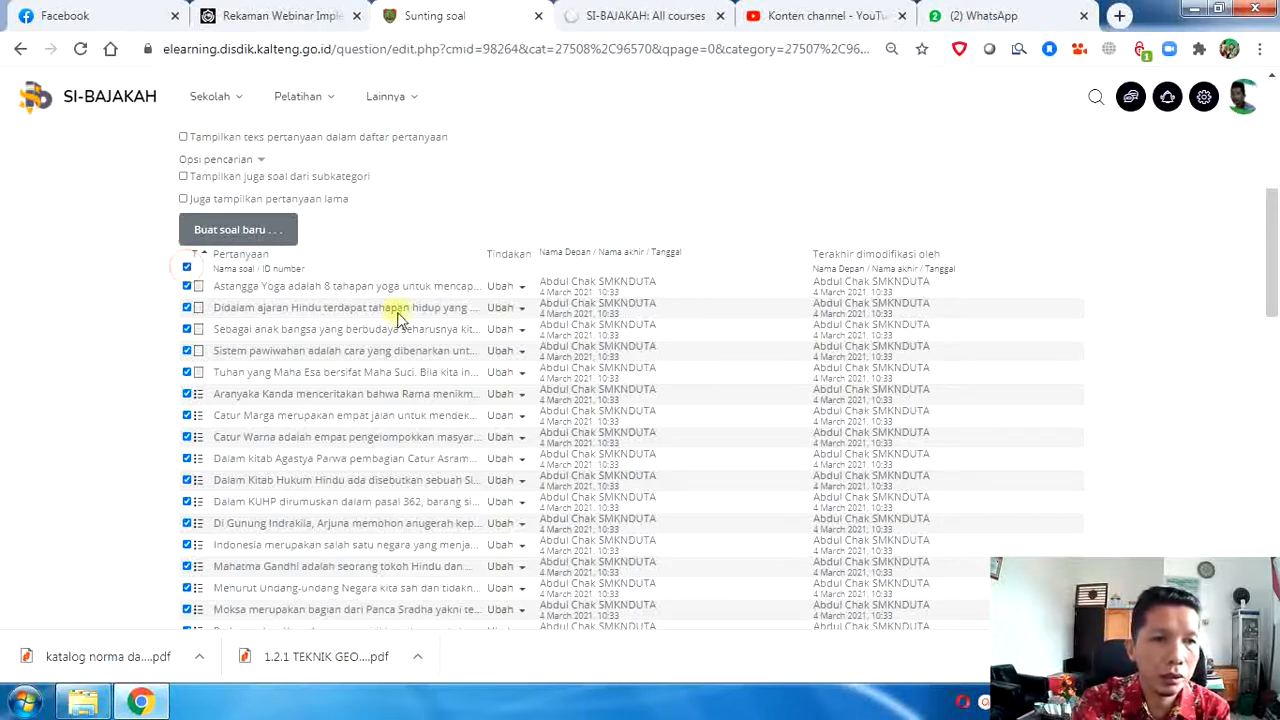
{"action": "scroll", "coordinate": [465, 340], "scroll_direction": "down", "scroll_amount": 10}
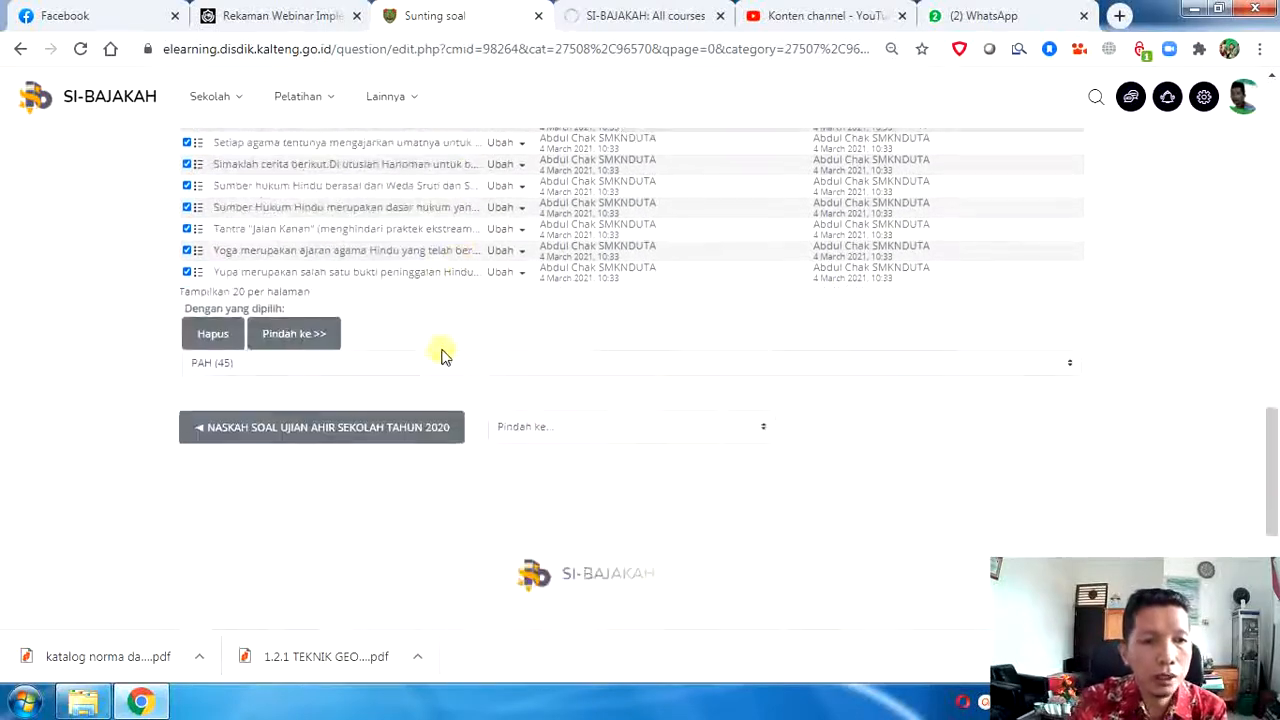
{"action": "left_click", "coordinate": [318, 369]}
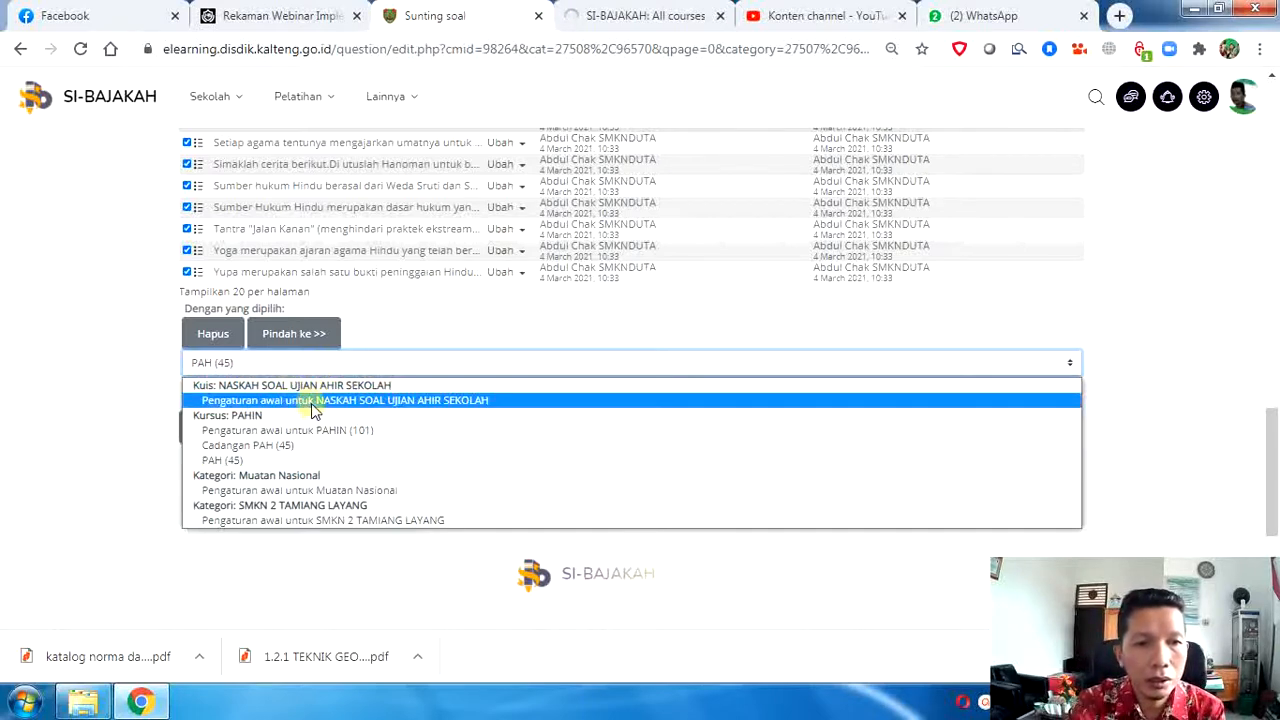
{"action": "left_click", "coordinate": [438, 400]}
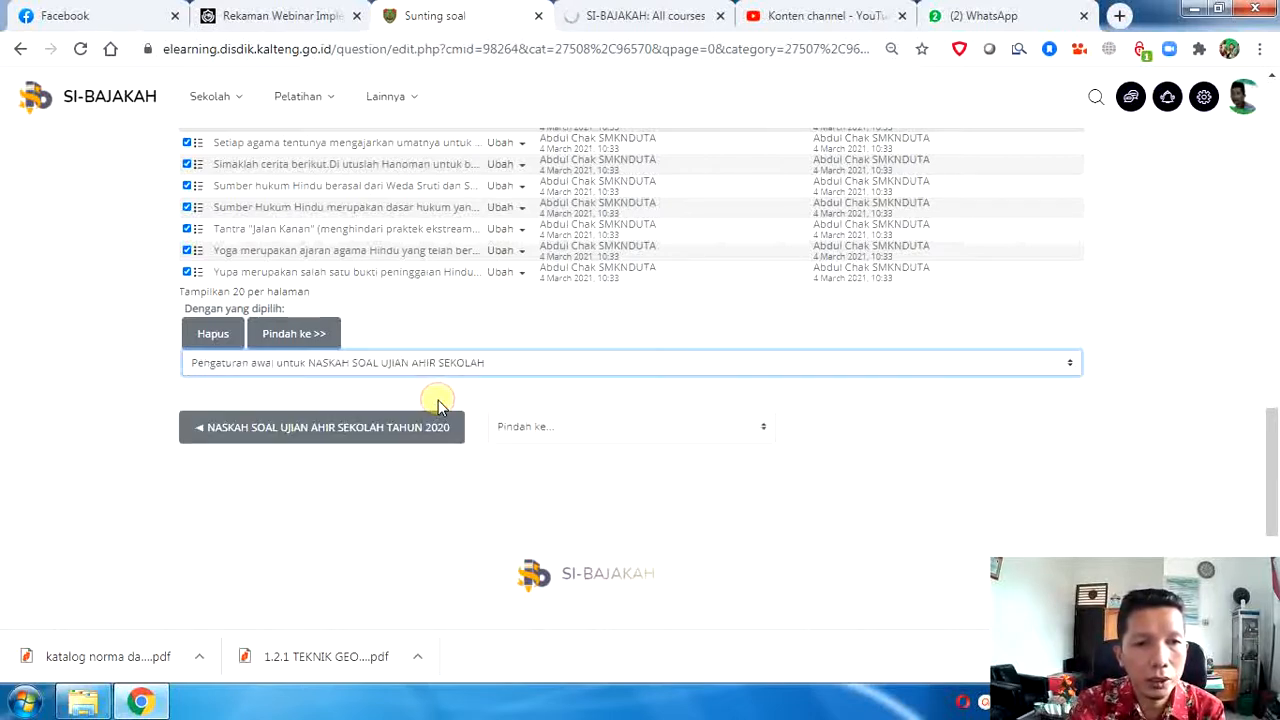
{"action": "left_click", "coordinate": [285, 343]}
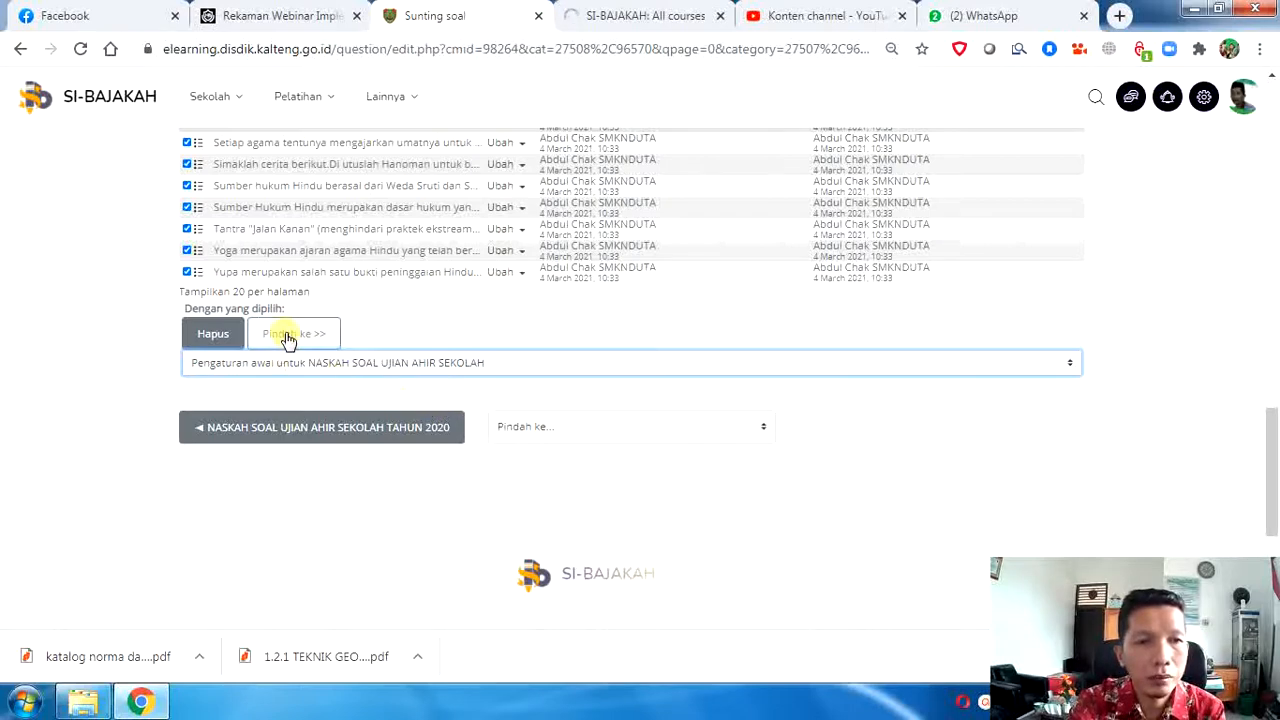
{"action": "left_click", "coordinate": [287, 338]}
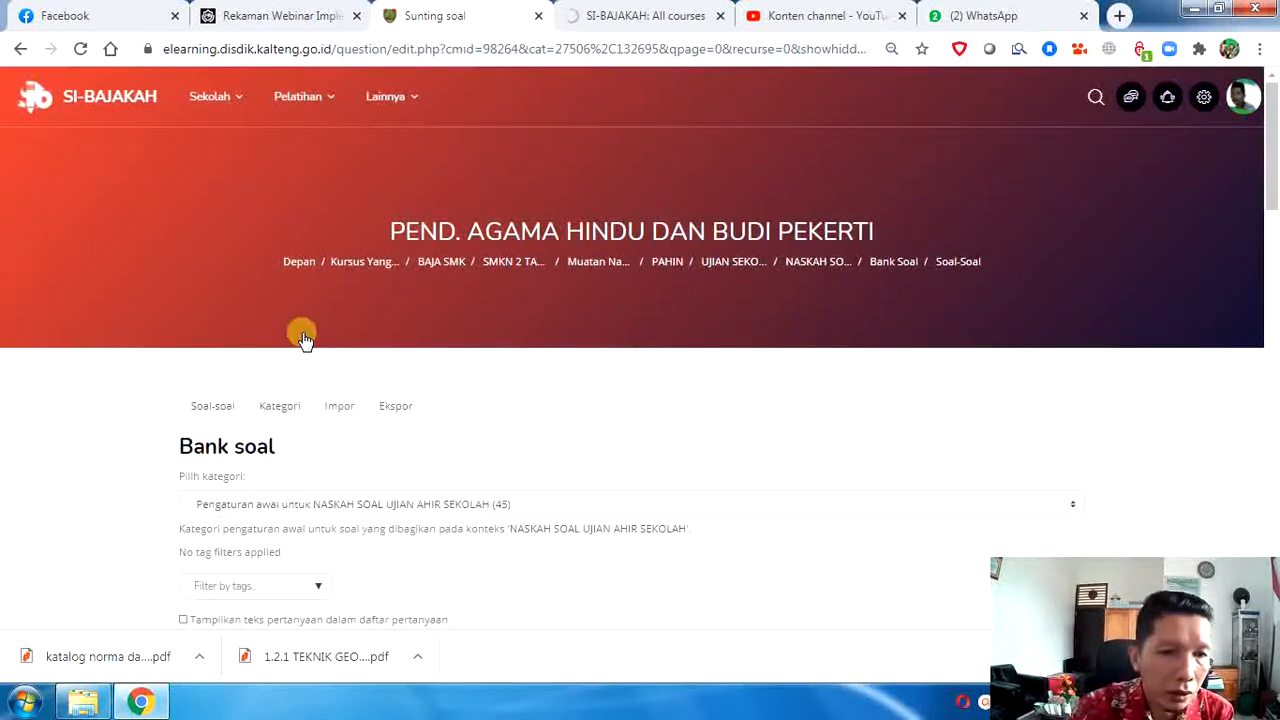
Step: Review the questions moved to the NASKAH SOAL UJIAN AHIR SEKOLAH category and, with all selected, check the available move destinations
{"action": "scroll", "coordinate": [545, 390], "scroll_direction": "down", "scroll_amount": 1}
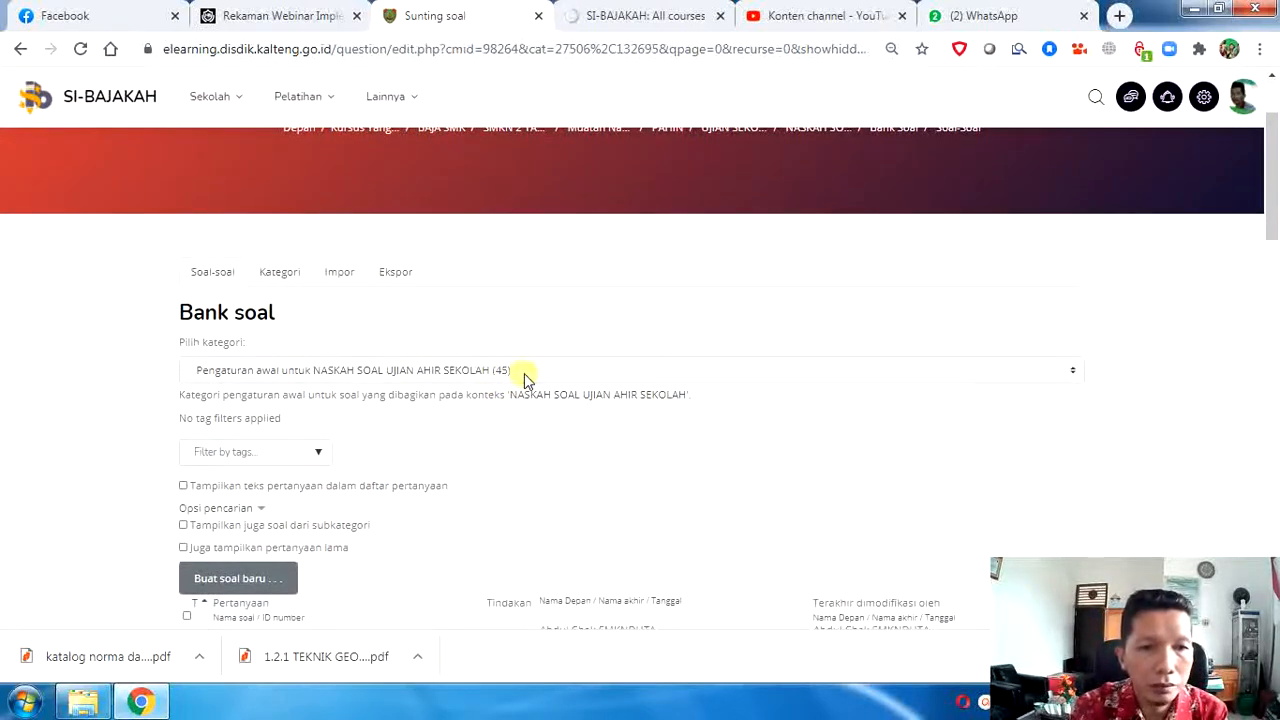
{"action": "scroll", "coordinate": [527, 380], "scroll_direction": "down", "scroll_amount": 1}
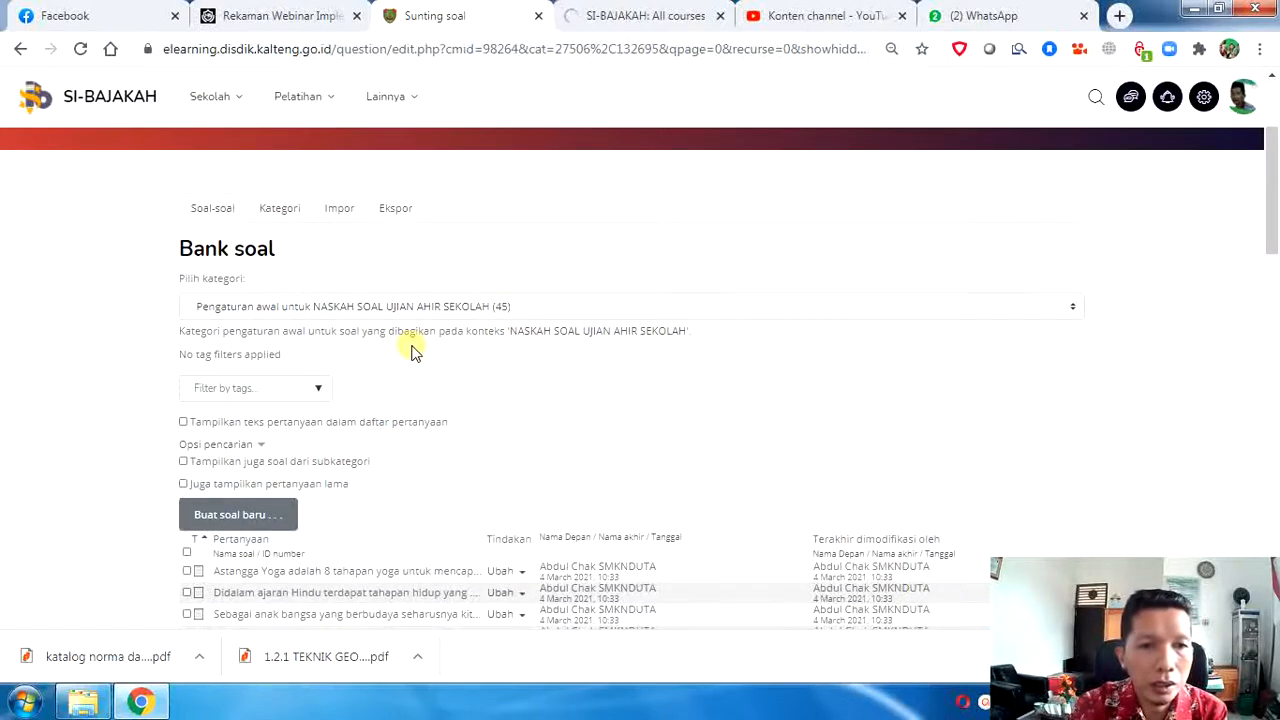
{"action": "scroll", "coordinate": [416, 355], "scroll_direction": "down", "scroll_amount": 5}
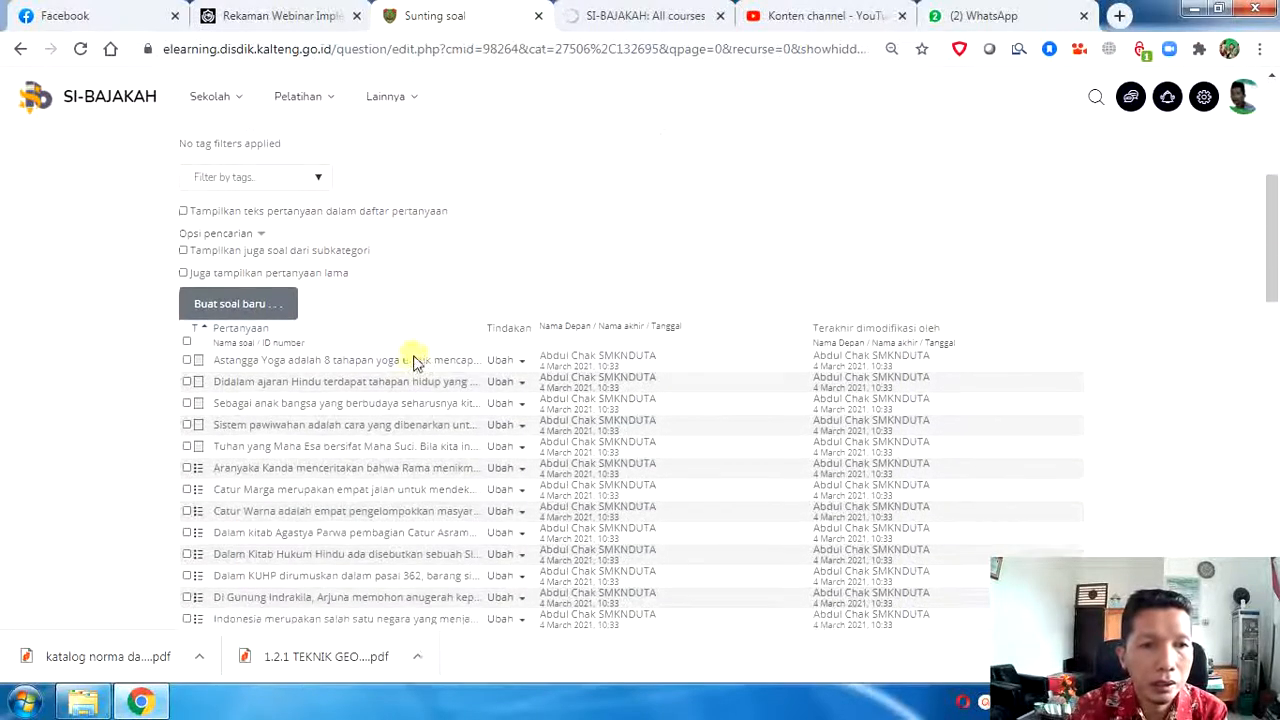
{"action": "scroll", "coordinate": [418, 362], "scroll_direction": "down", "scroll_amount": 6}
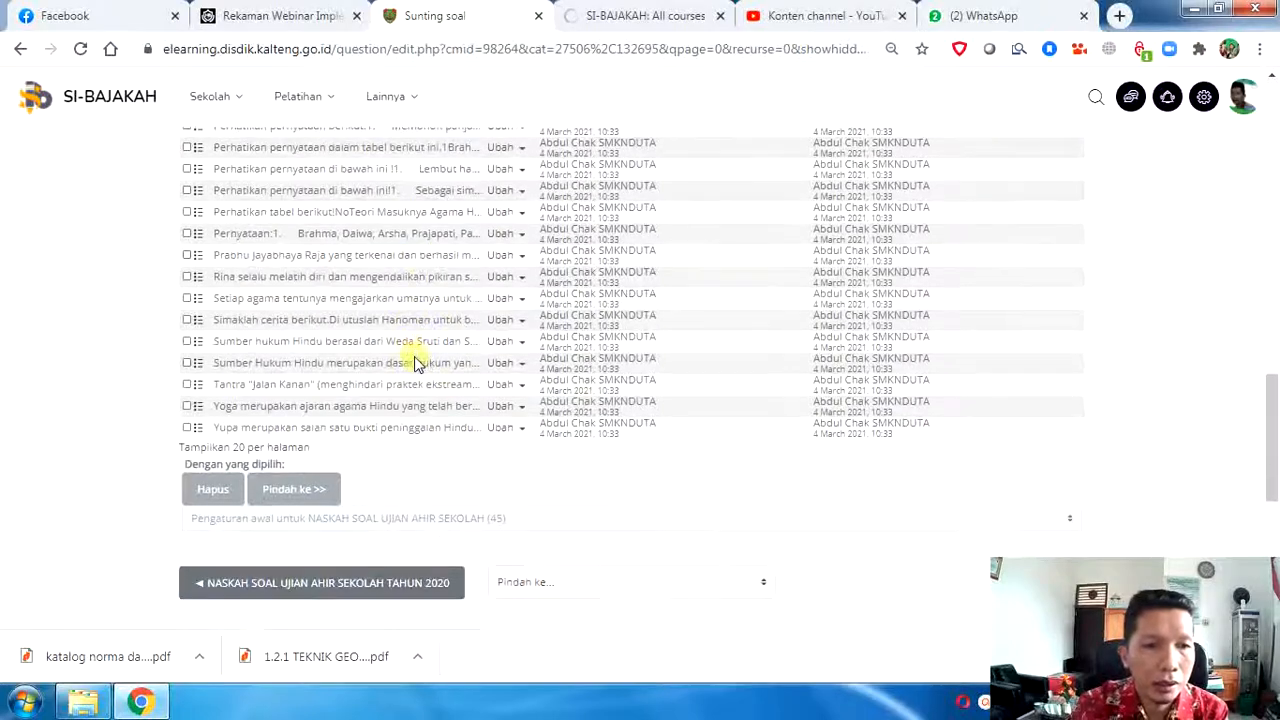
{"action": "left_click", "coordinate": [291, 486]}
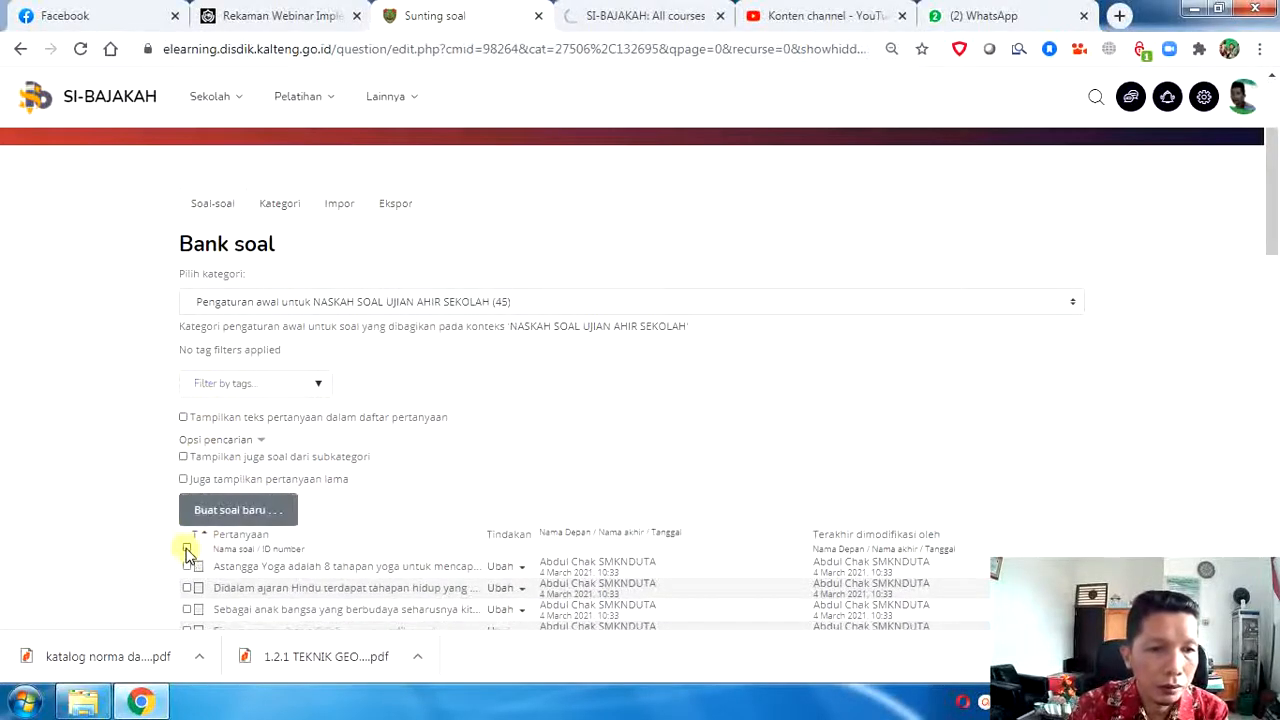
{"action": "left_click", "coordinate": [186, 547]}
{"action": "scroll", "coordinate": [240, 528], "scroll_direction": "down", "scroll_amount": 10}
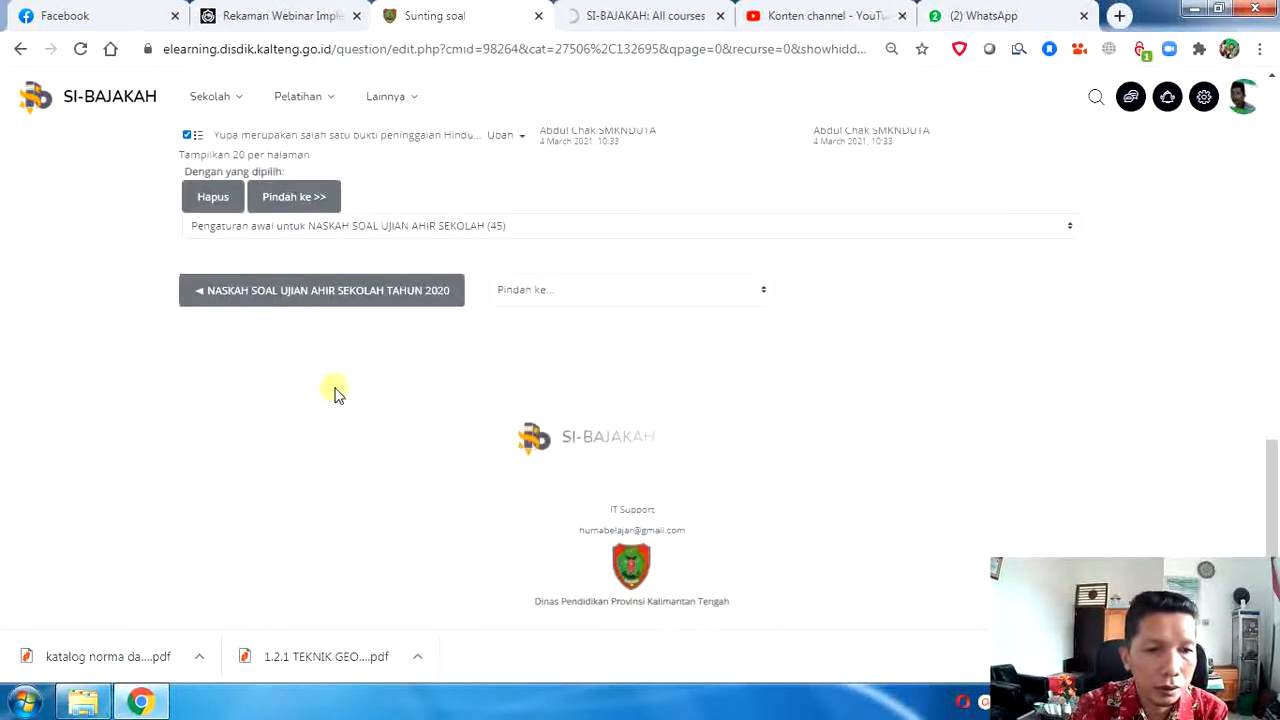
{"action": "left_click", "coordinate": [368, 224]}
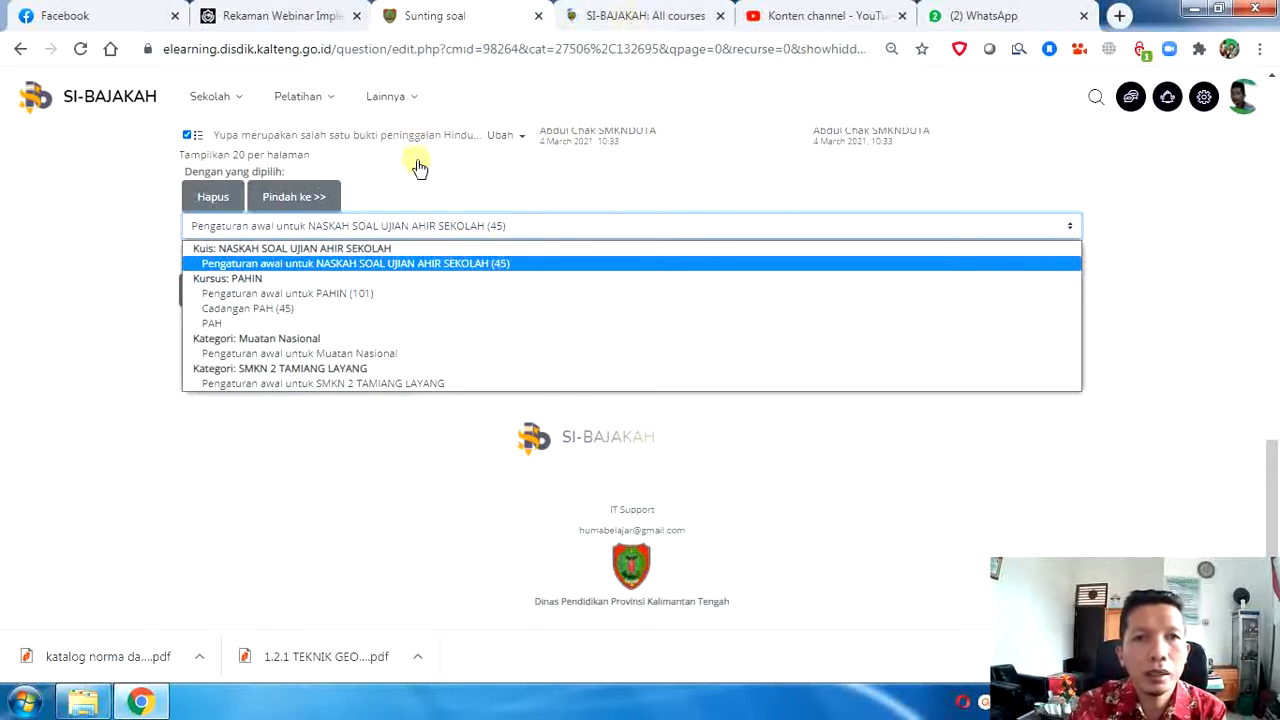
{"action": "scroll", "coordinate": [449, 206], "scroll_direction": "up", "scroll_amount": 4}
{"action": "scroll", "coordinate": [262, 268], "scroll_direction": "up", "scroll_amount": 10}
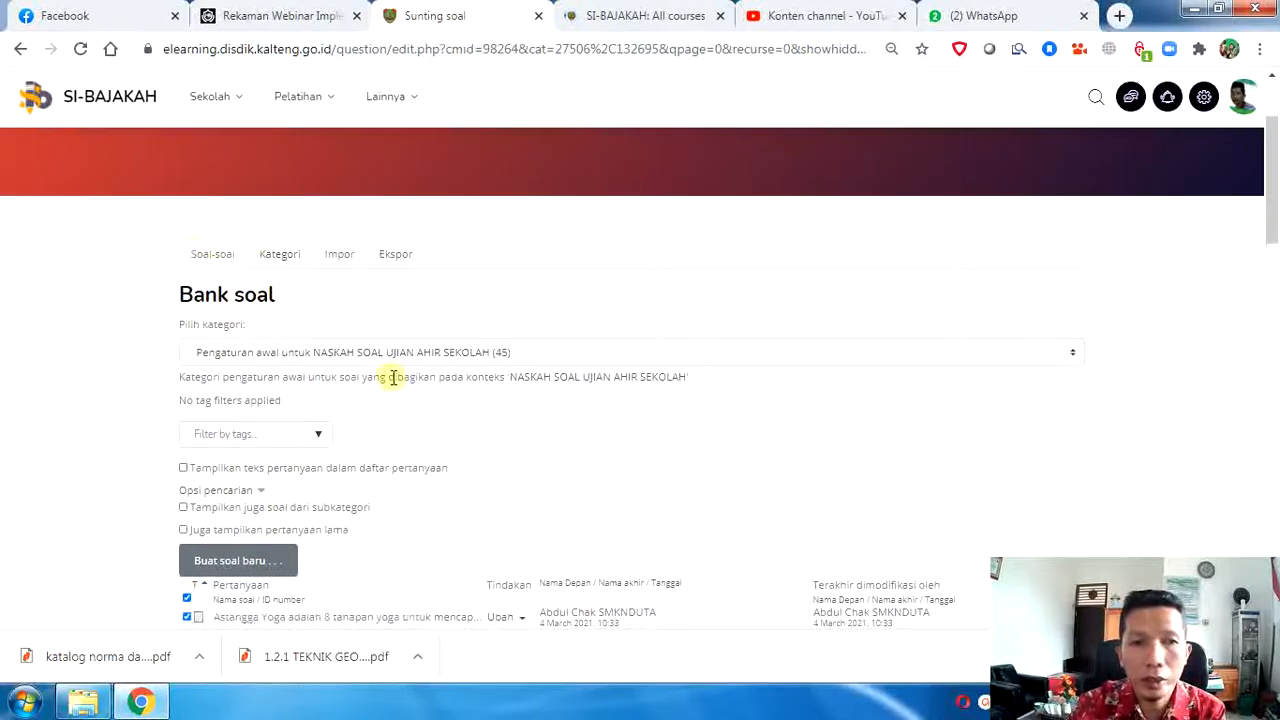
{"action": "scroll", "coordinate": [570, 340], "scroll_direction": "up", "scroll_amount": 2}
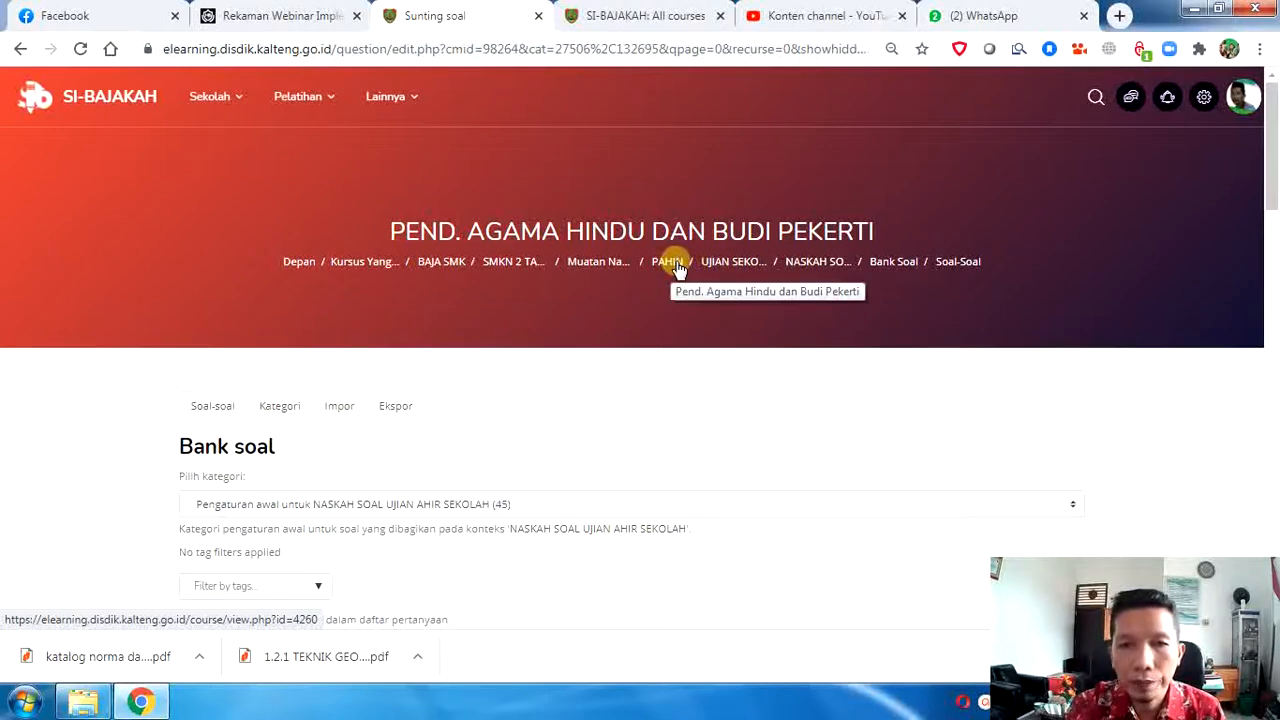
Step: Return to the Hindu religious education course and expand its UJIAN SEKOLAH TAHUN PEMBELAJARAN 2020-2021 section
{"action": "left_click", "coordinate": [735, 268]}
{"action": "left_click", "coordinate": [660, 25]}
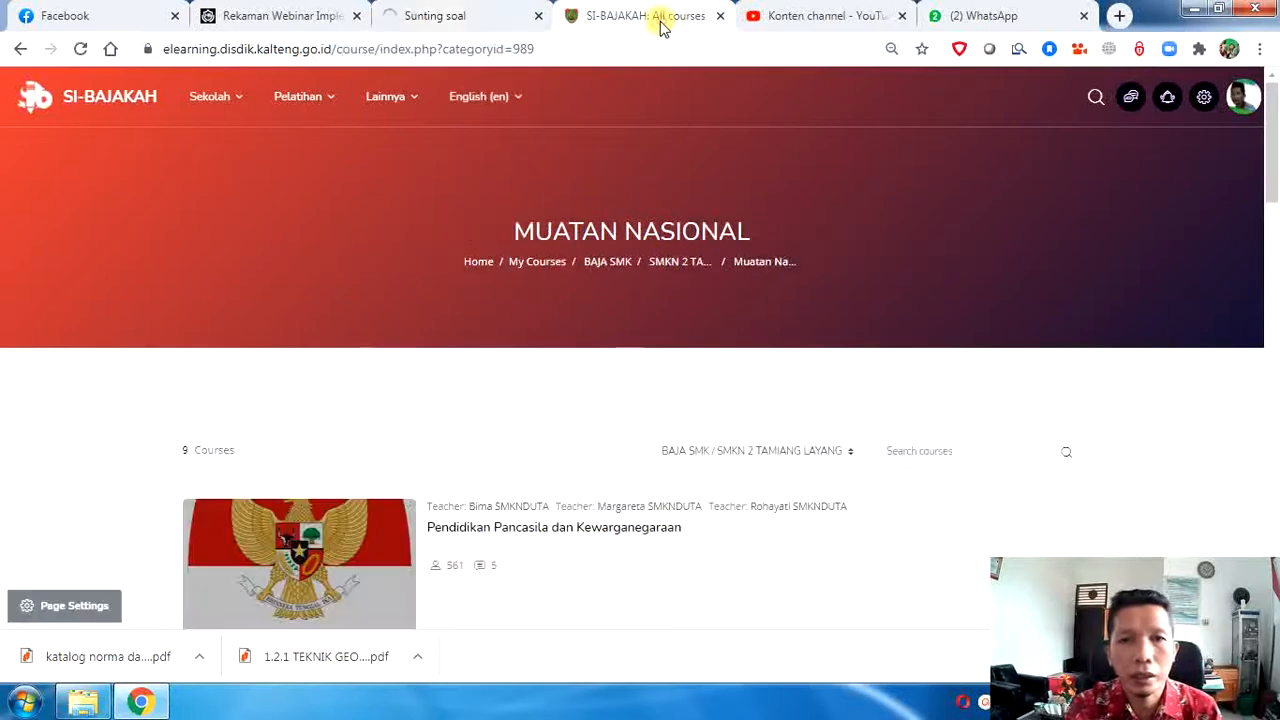
{"action": "left_click", "coordinate": [450, 20]}
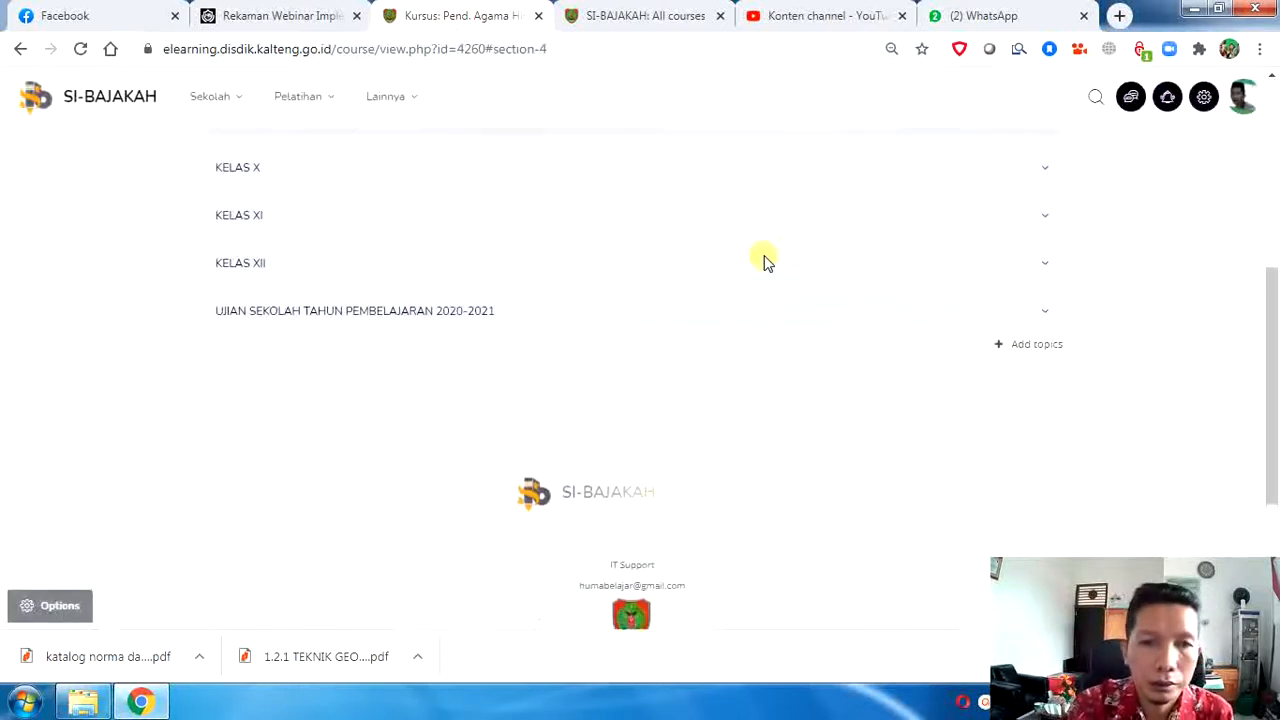
{"action": "scroll", "coordinate": [308, 263], "scroll_direction": "up", "scroll_amount": 2}
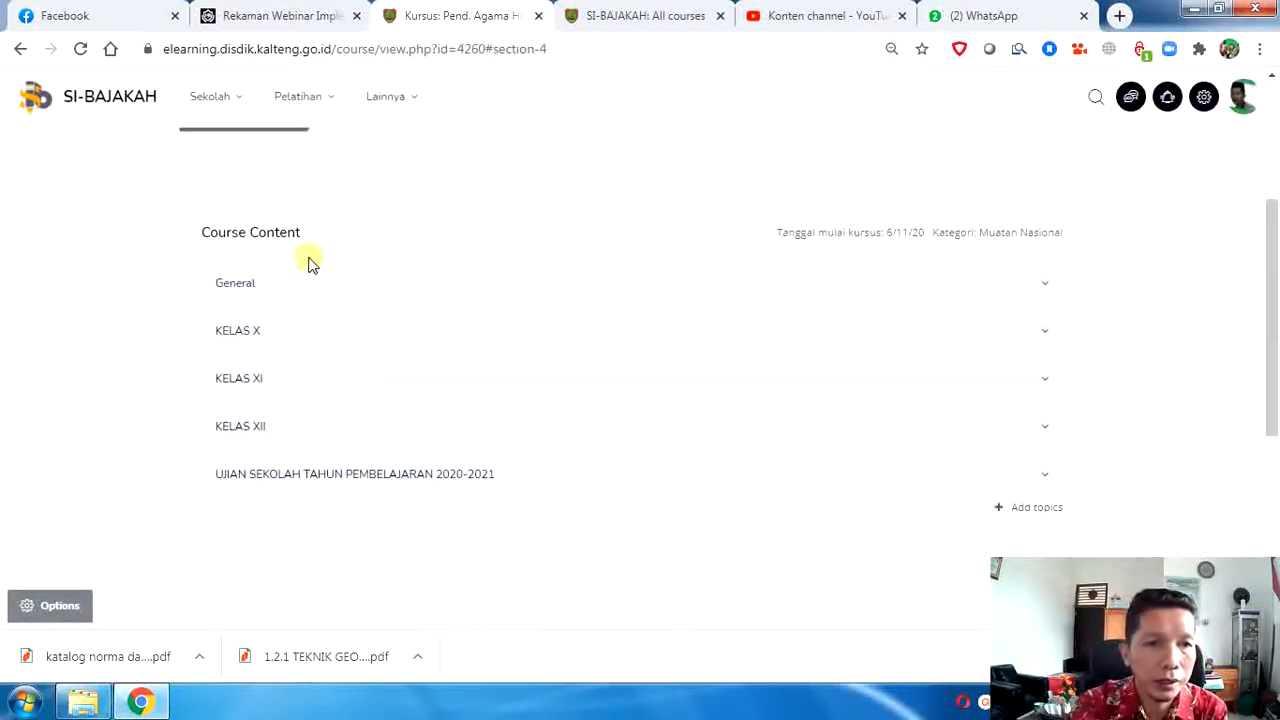
{"action": "scroll", "coordinate": [308, 263], "scroll_direction": "down", "scroll_amount": 2}
{"action": "left_click", "coordinate": [365, 346]}
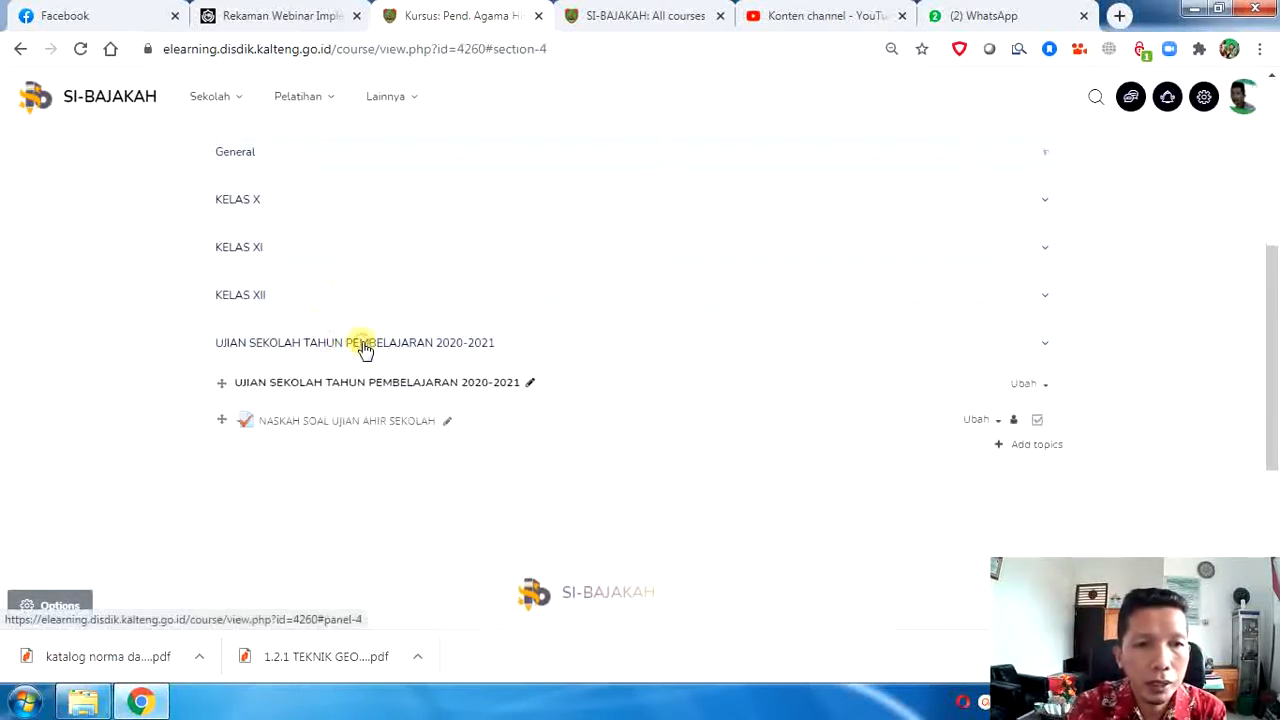
Step: Open the NASKAH SOAL UJIAN AHIR SEKOLAH quiz and start editing its questions
{"action": "left_click", "coordinate": [337, 428]}
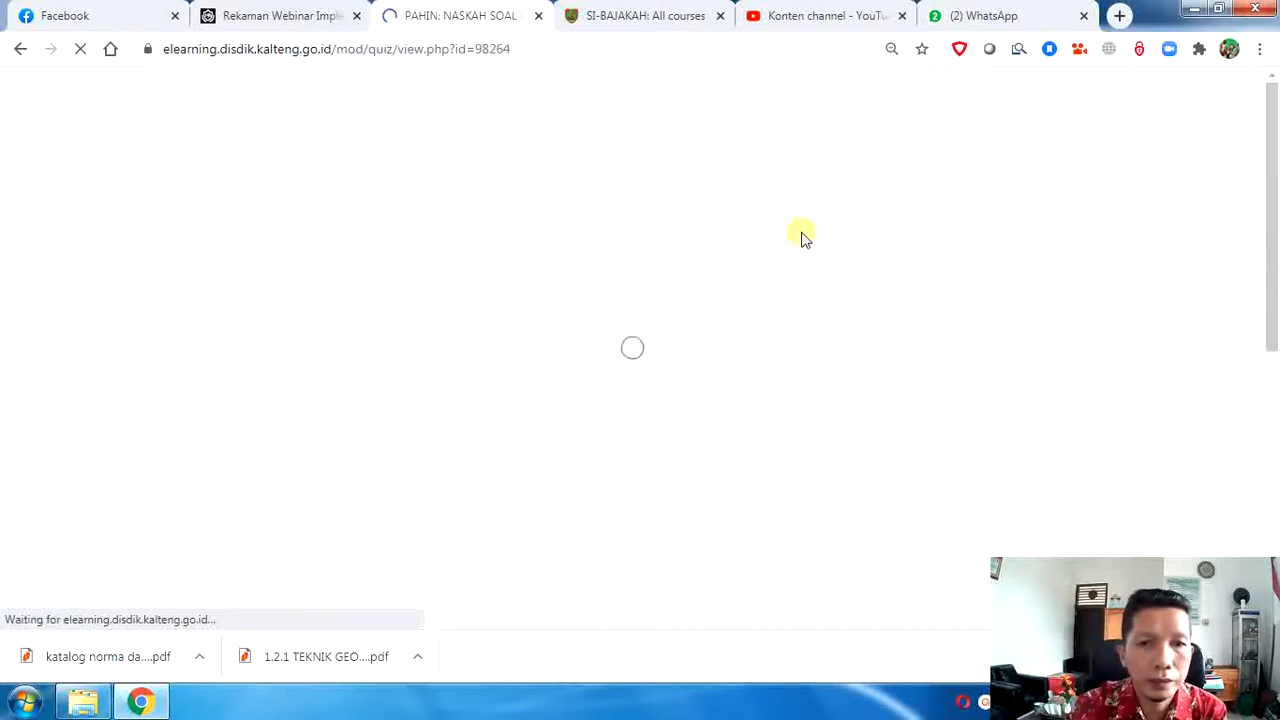
{"action": "scroll", "coordinate": [801, 231], "scroll_direction": "down", "scroll_amount": 3}
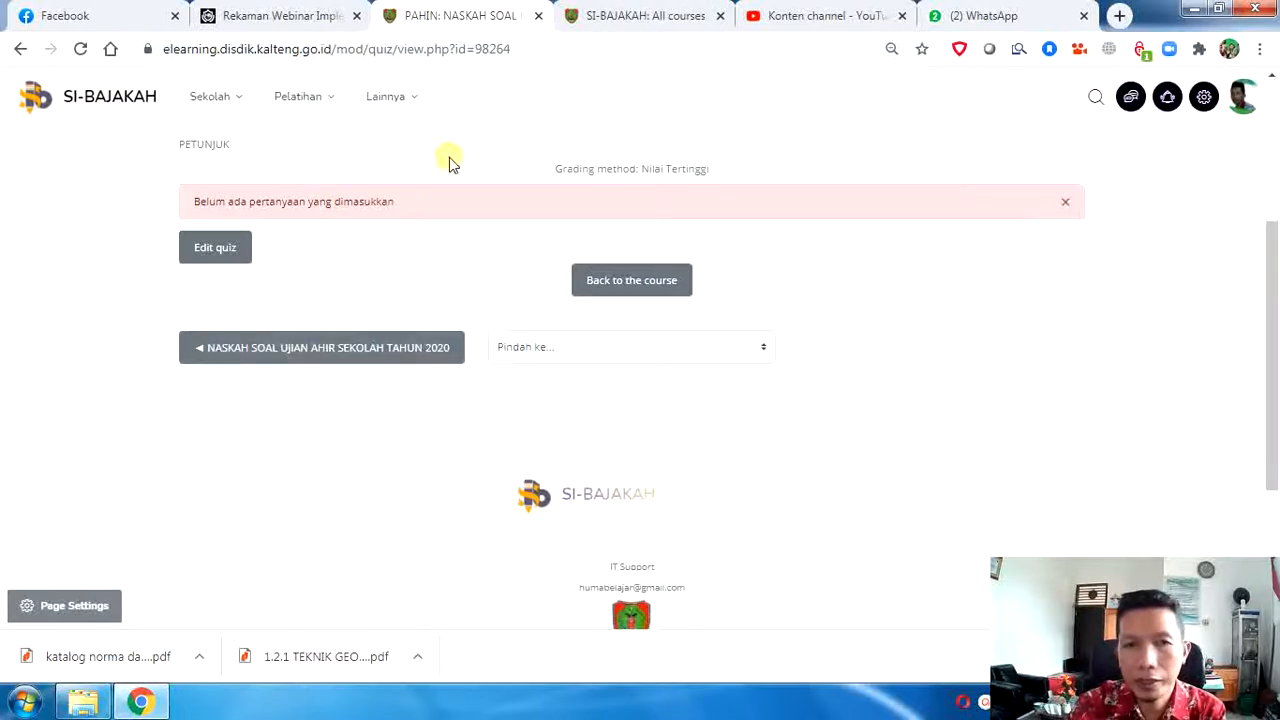
{"action": "scroll", "coordinate": [754, 297], "scroll_direction": "up", "scroll_amount": 2}
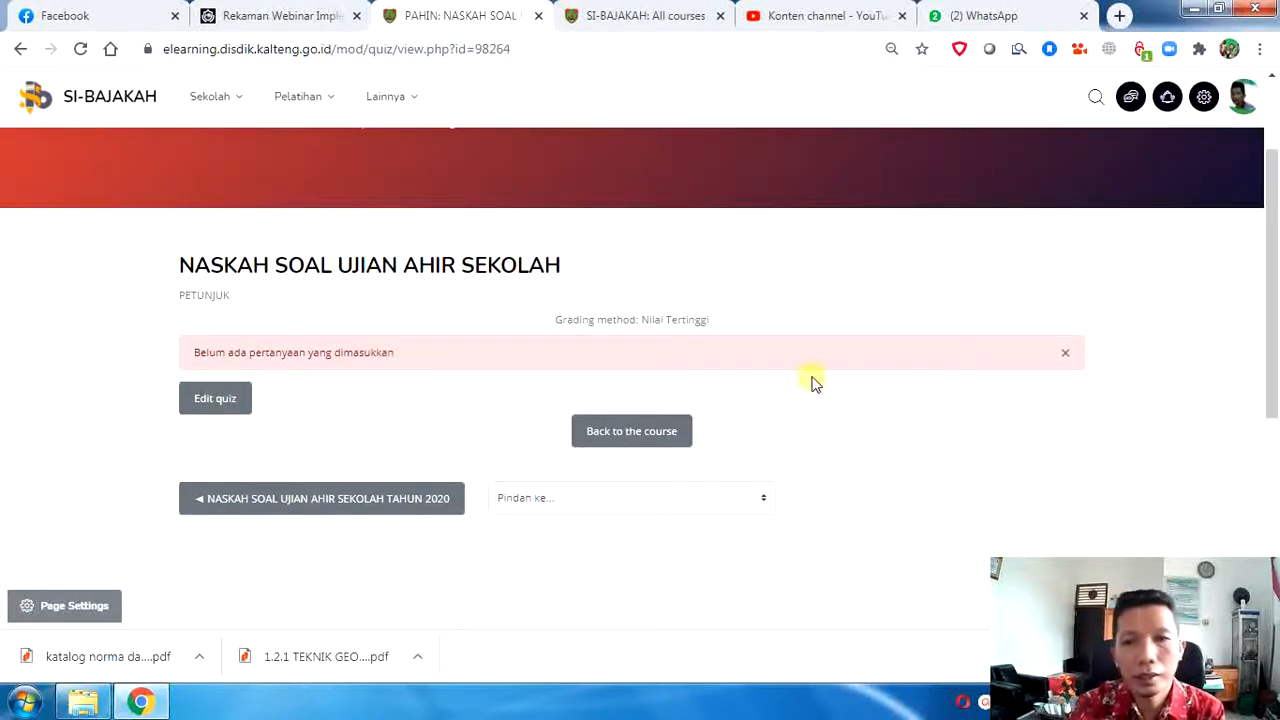
{"action": "left_click", "coordinate": [214, 405]}
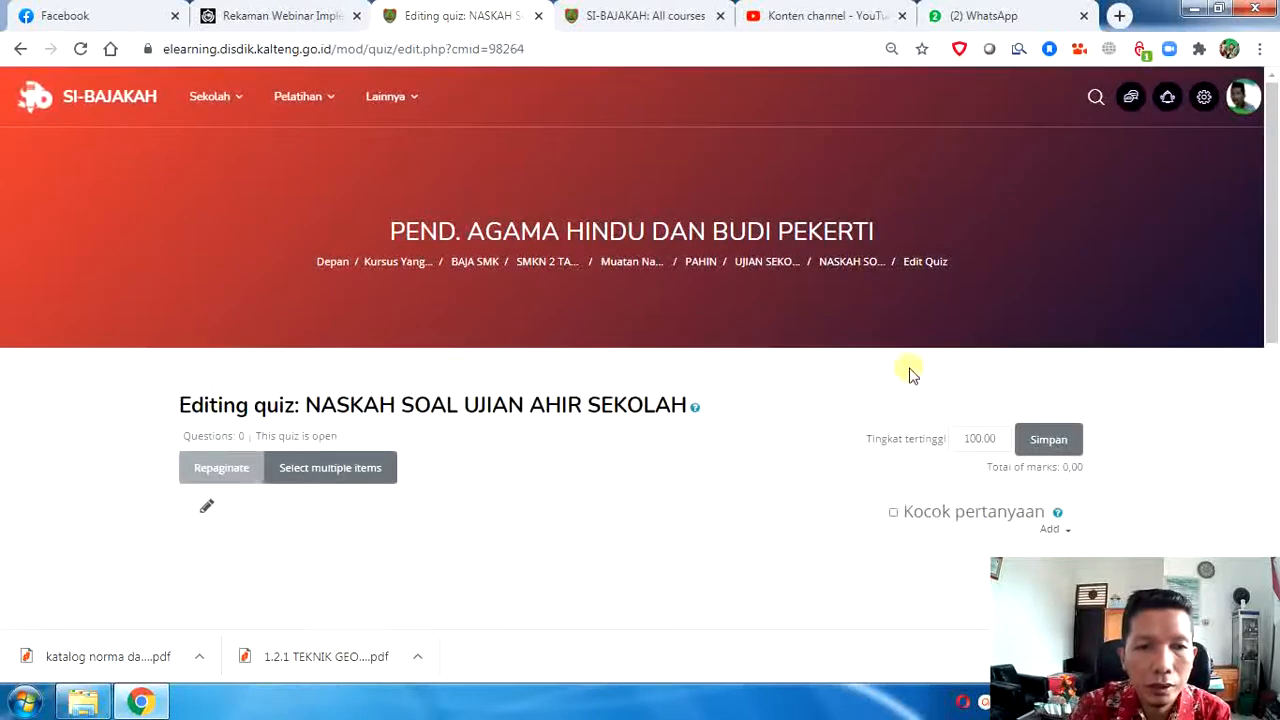
Step: Start adding questions from the question bank and choose the category Pengaturan awal untuk NASKAH SOAL UJIAN AHIR SEKOLAH
{"action": "scroll", "coordinate": [1000, 390], "scroll_direction": "down", "scroll_amount": 1}
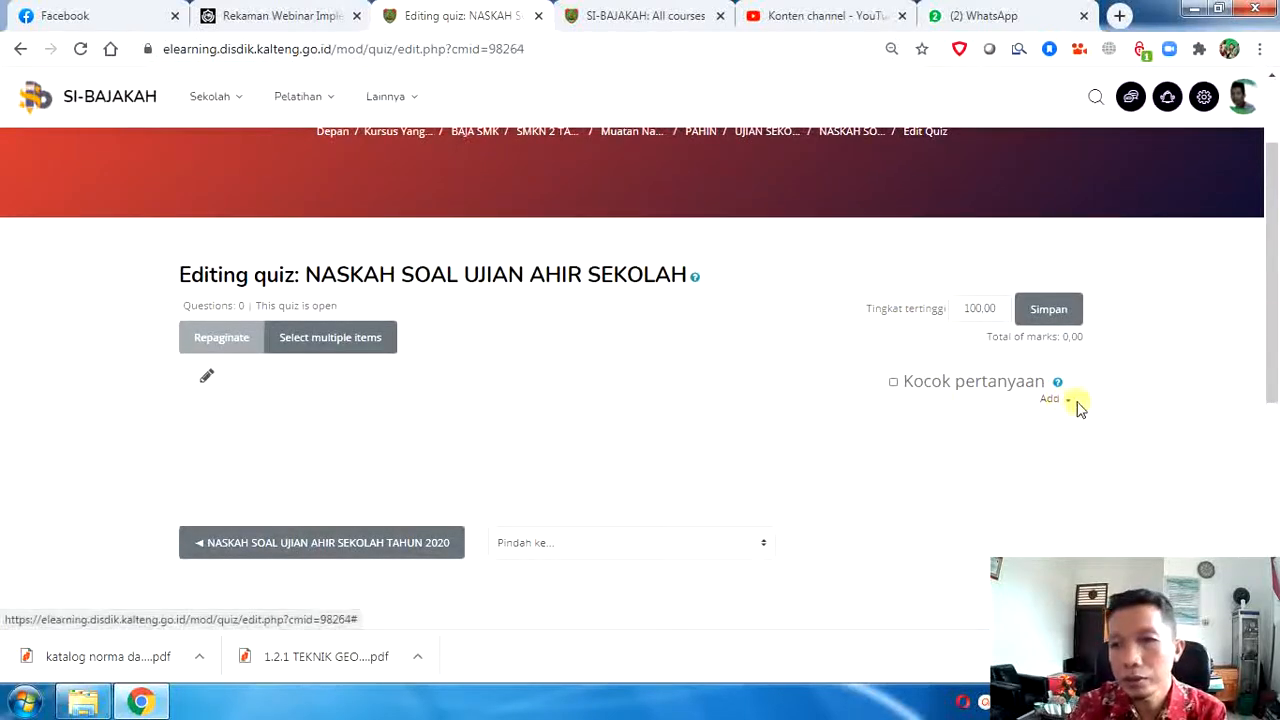
{"action": "left_click", "coordinate": [1070, 402]}
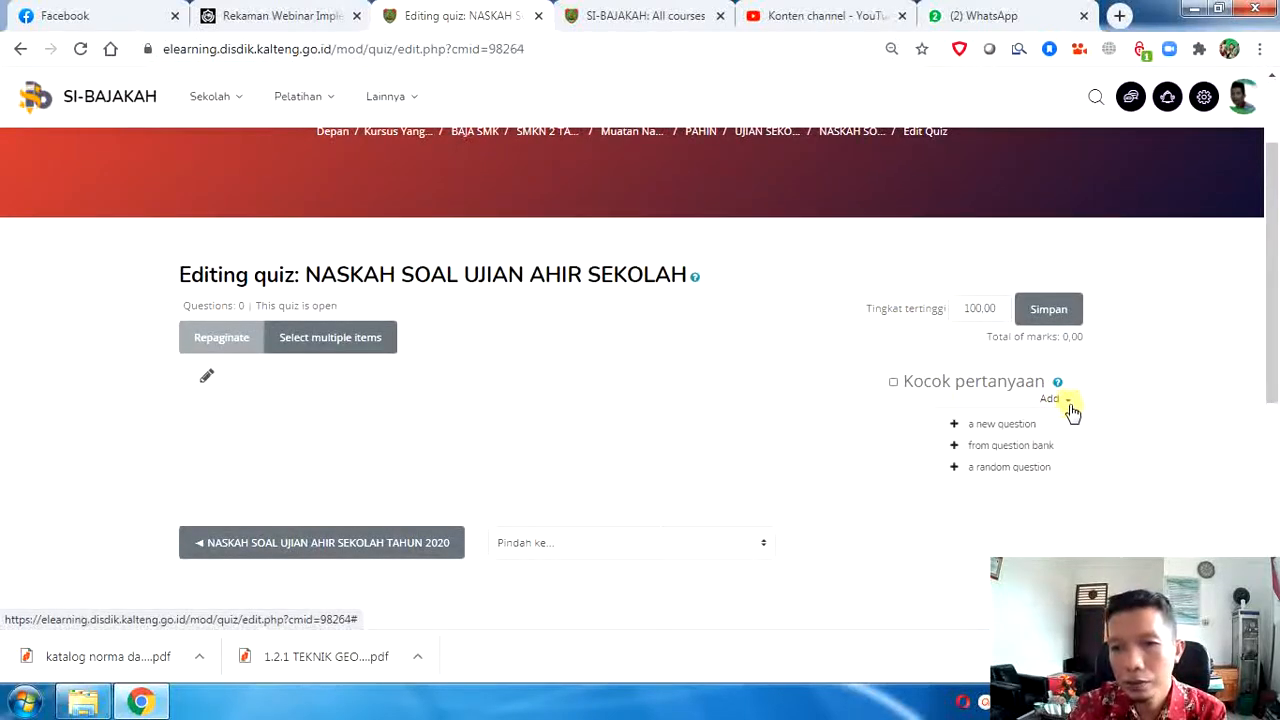
{"action": "left_click", "coordinate": [1000, 447]}
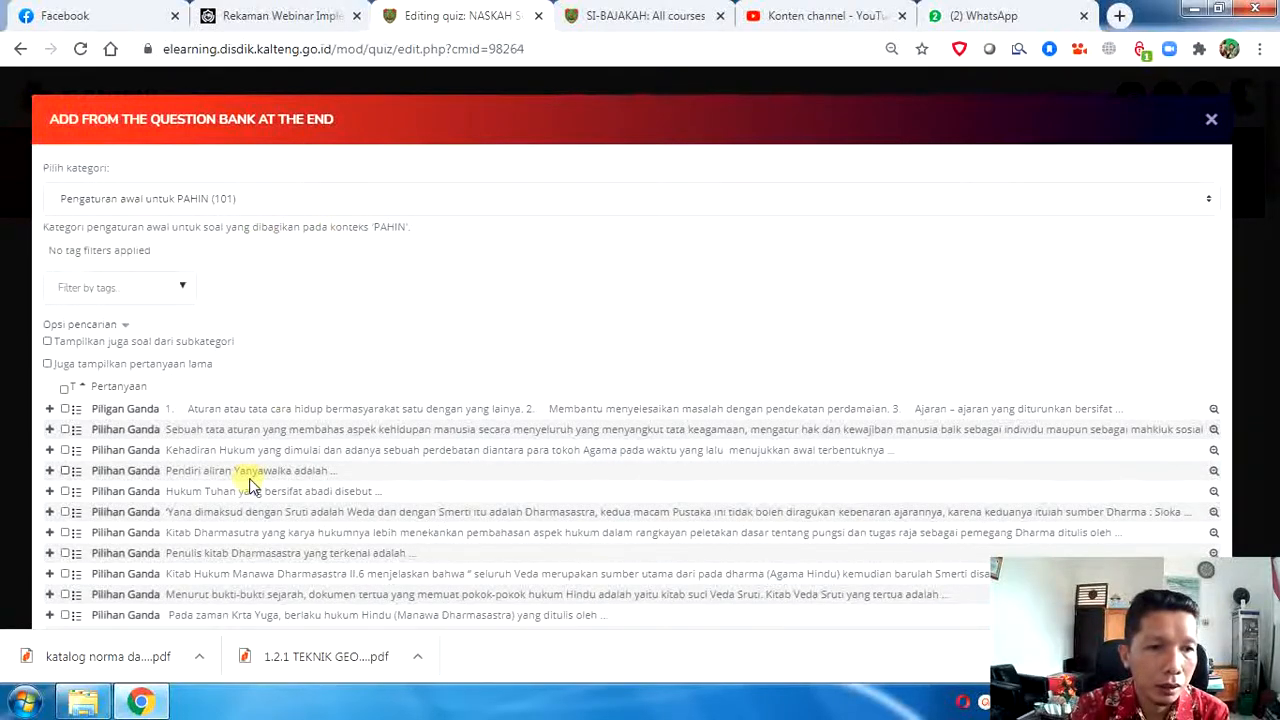
{"action": "scroll", "coordinate": [250, 480], "scroll_direction": "down", "scroll_amount": 1}
{"action": "scroll", "coordinate": [250, 483], "scroll_direction": "down", "scroll_amount": 1}
{"action": "scroll", "coordinate": [250, 480], "scroll_direction": "up", "scroll_amount": 3}
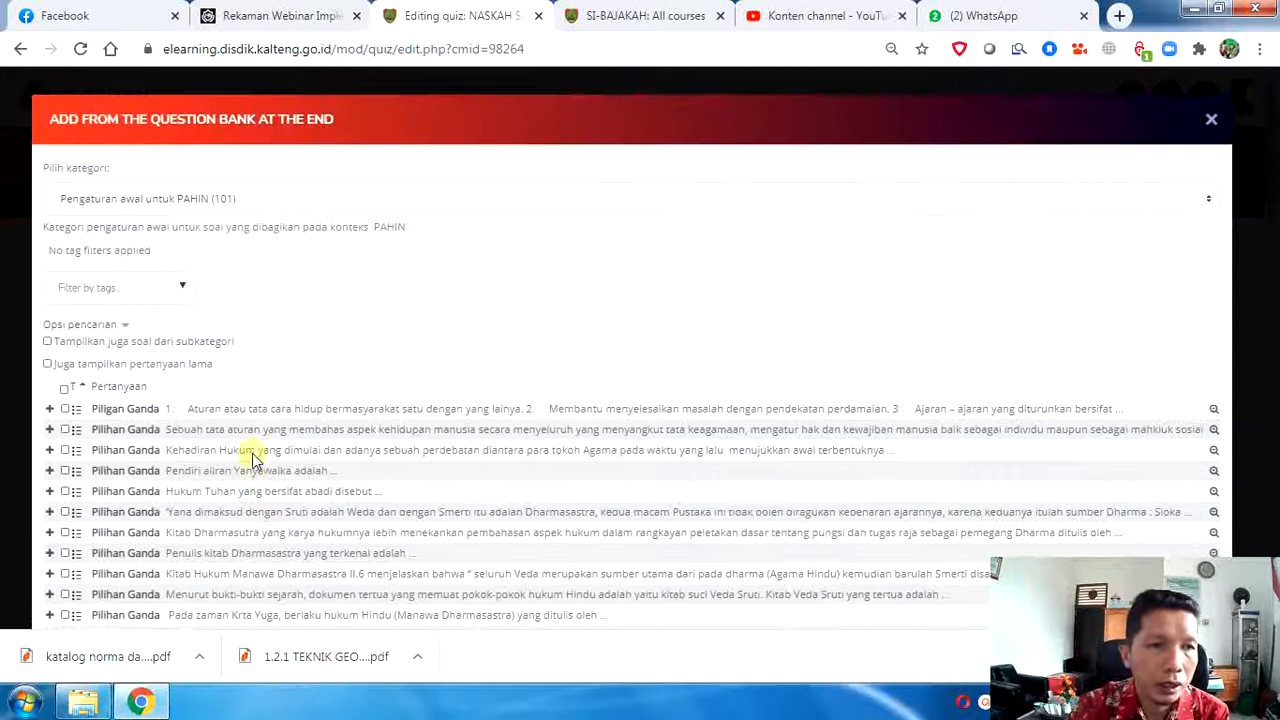
{"action": "left_click", "coordinate": [257, 204]}
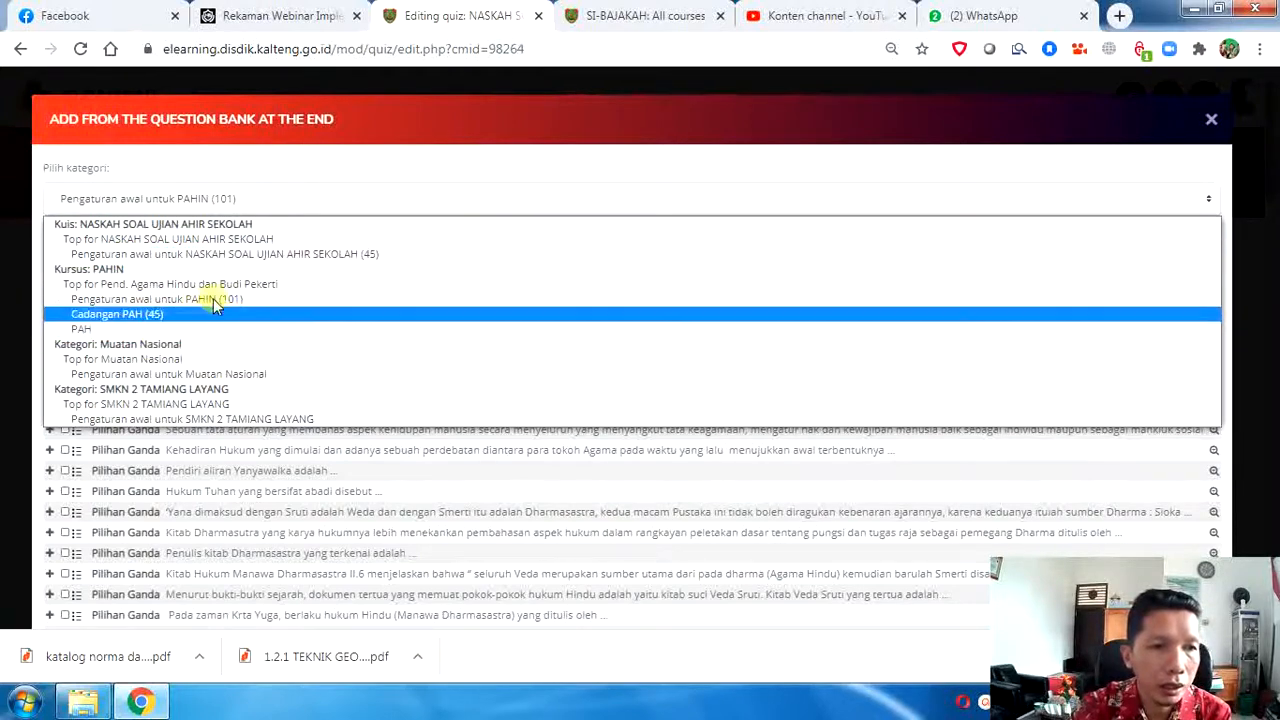
{"action": "left_click", "coordinate": [272, 258]}
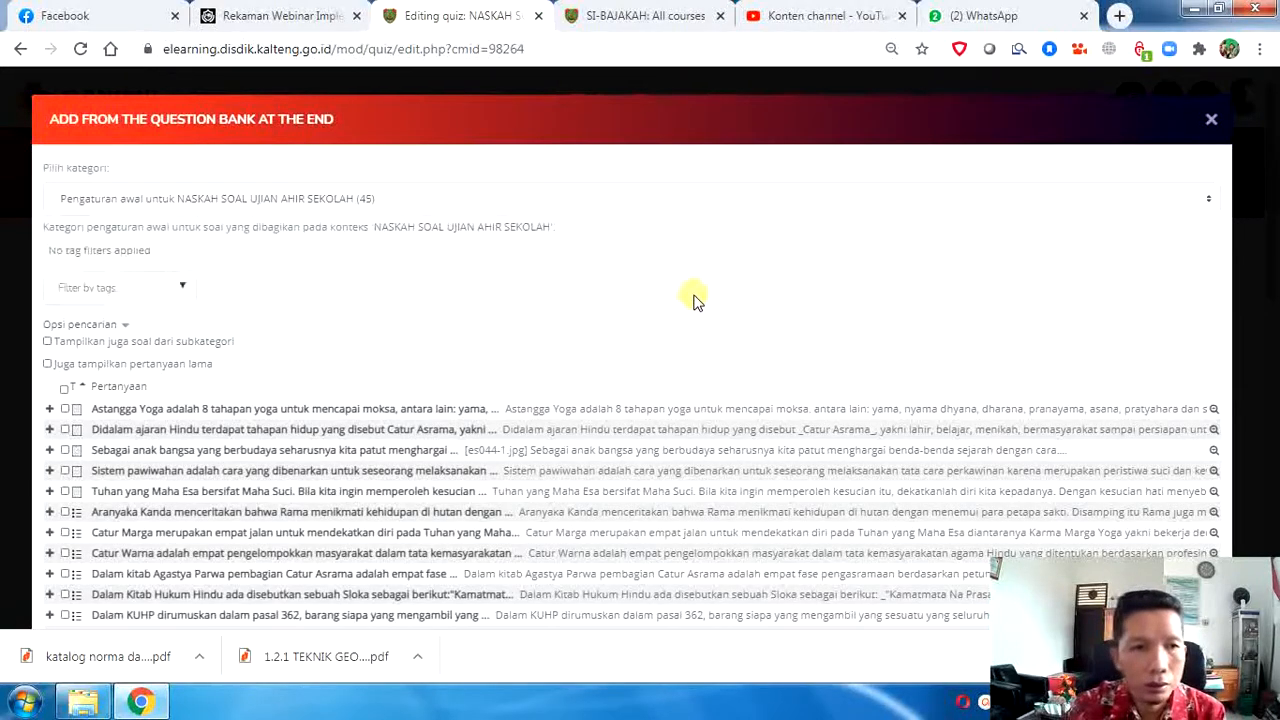
Step: Select all questions in the NASKAH SOAL UJIAN AHIR SEKOLAH category and add them to the quiz
{"action": "scroll", "coordinate": [698, 300], "scroll_direction": "down", "scroll_amount": 10}
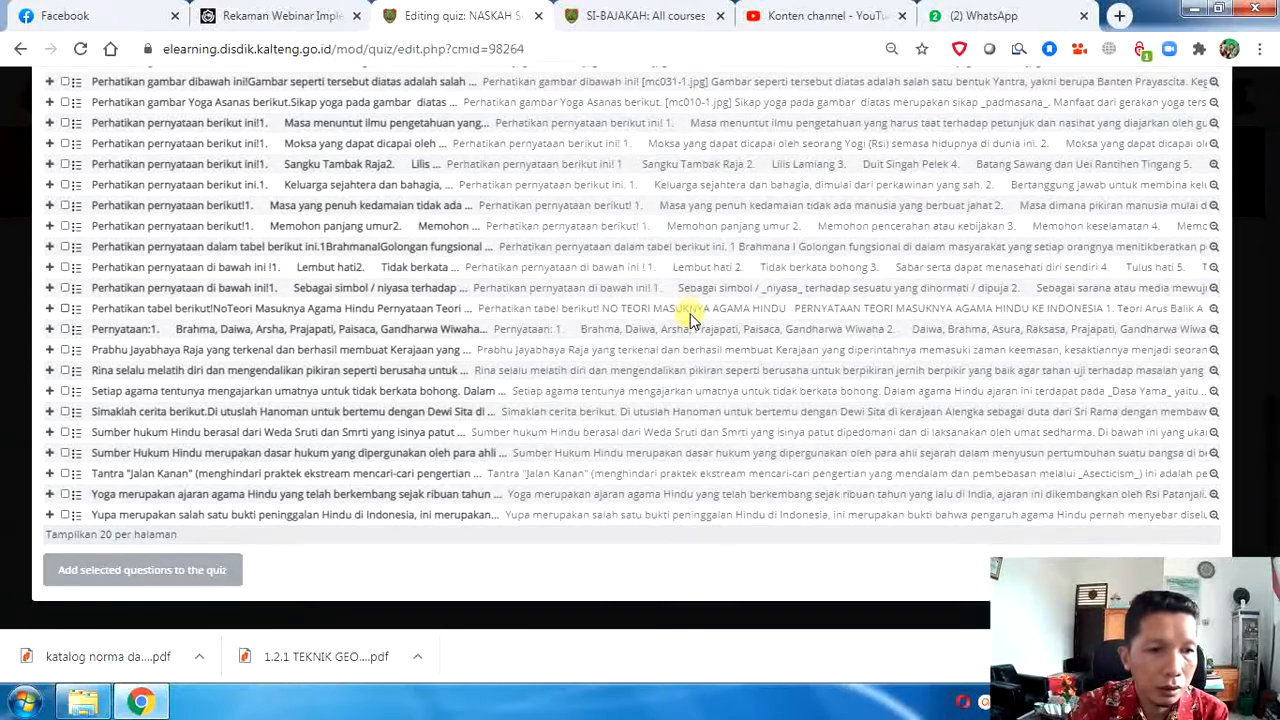
{"action": "scroll", "coordinate": [688, 315], "scroll_direction": "up", "scroll_amount": 10}
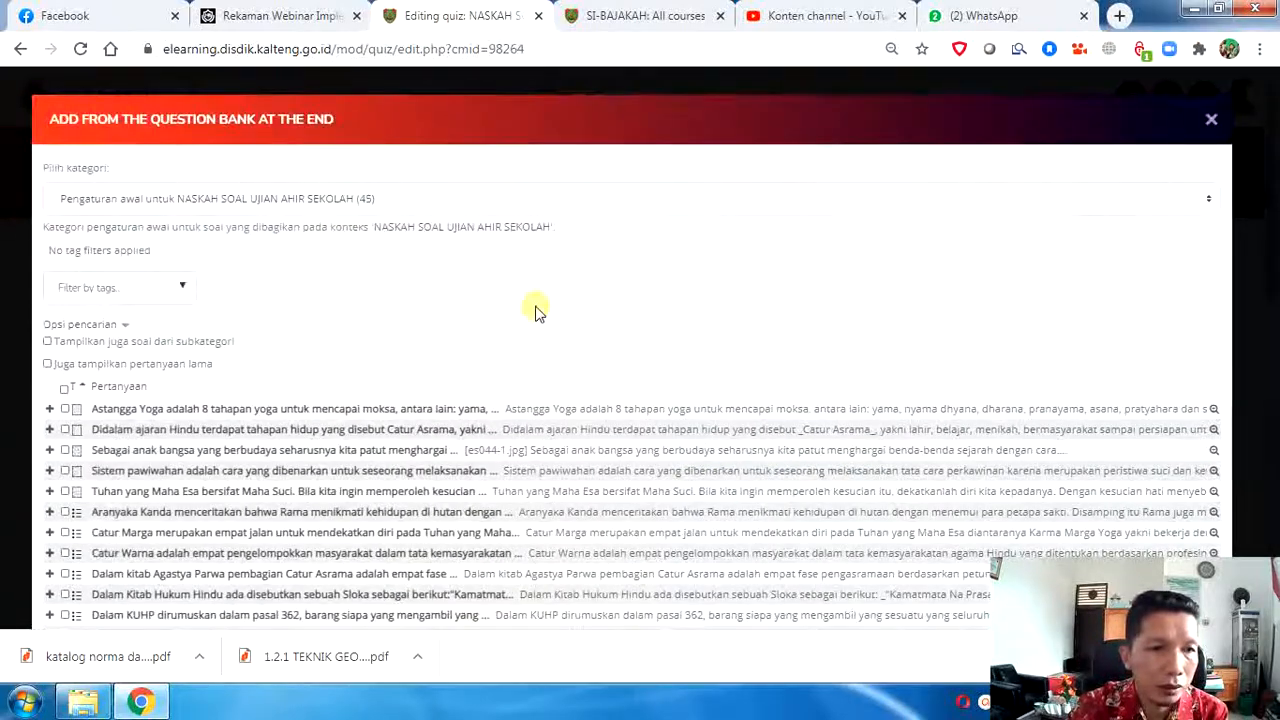
{"action": "left_click", "coordinate": [63, 390]}
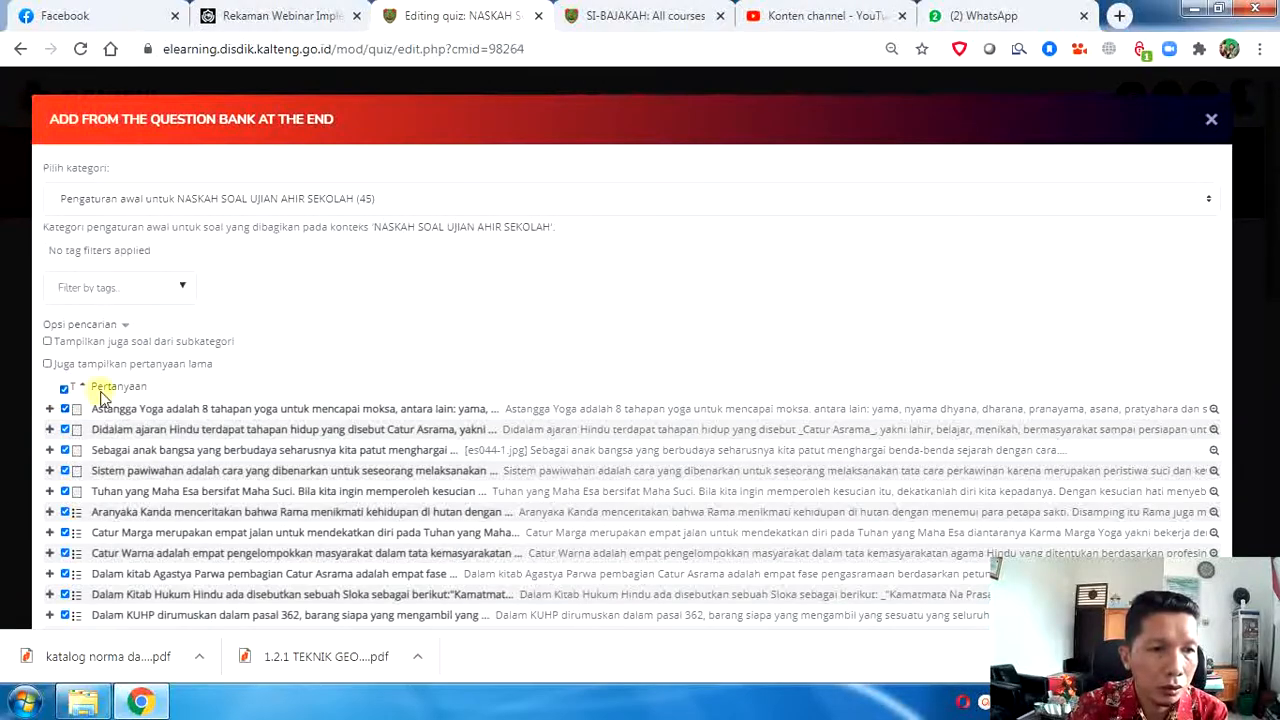
{"action": "scroll", "coordinate": [257, 414], "scroll_direction": "down", "scroll_amount": 8}
{"action": "scroll", "coordinate": [250, 420], "scroll_direction": "up", "scroll_amount": 10}
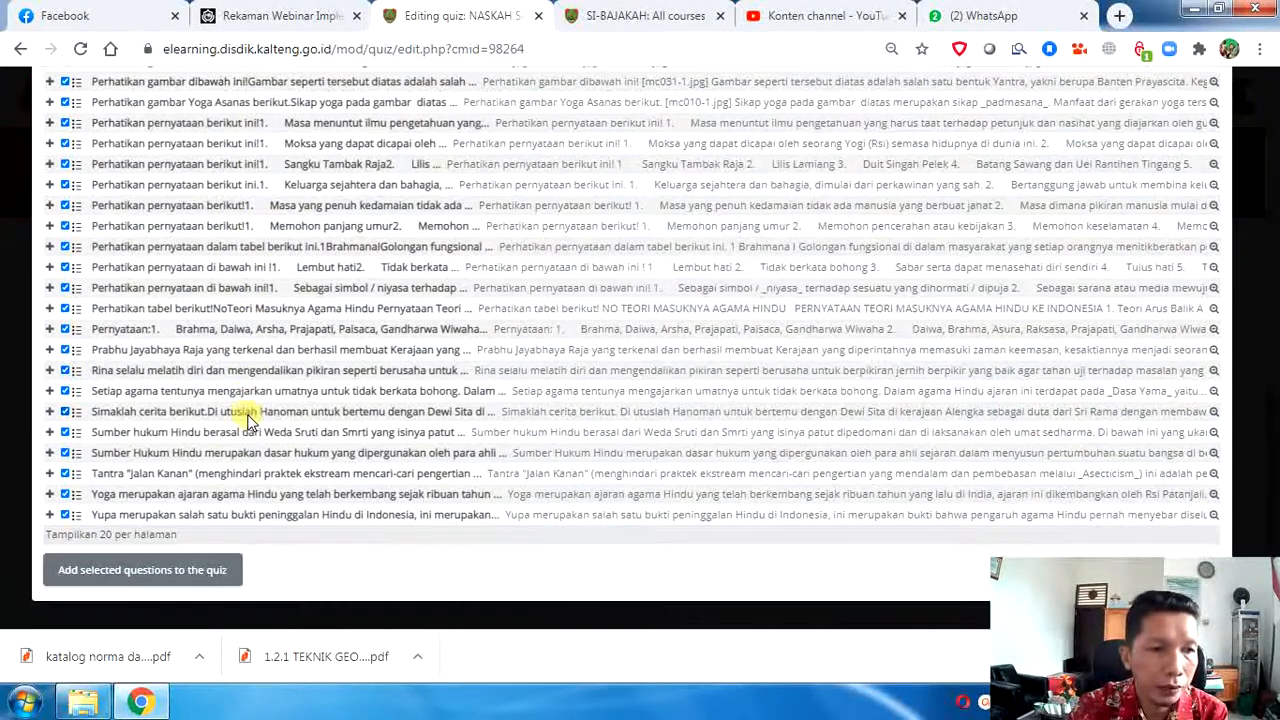
{"action": "scroll", "coordinate": [245, 420], "scroll_direction": "up", "scroll_amount": 1}
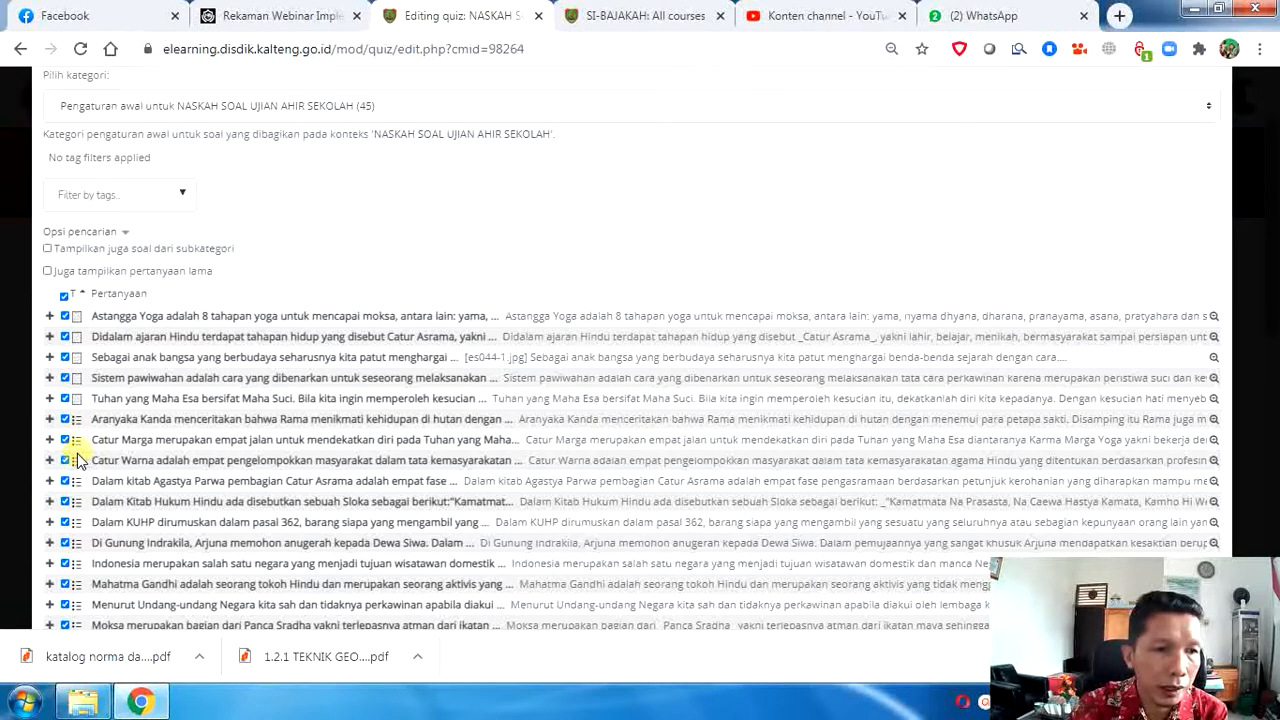
{"action": "scroll", "coordinate": [128, 460], "scroll_direction": "down", "scroll_amount": 4}
{"action": "scroll", "coordinate": [128, 460], "scroll_direction": "down", "scroll_amount": 4}
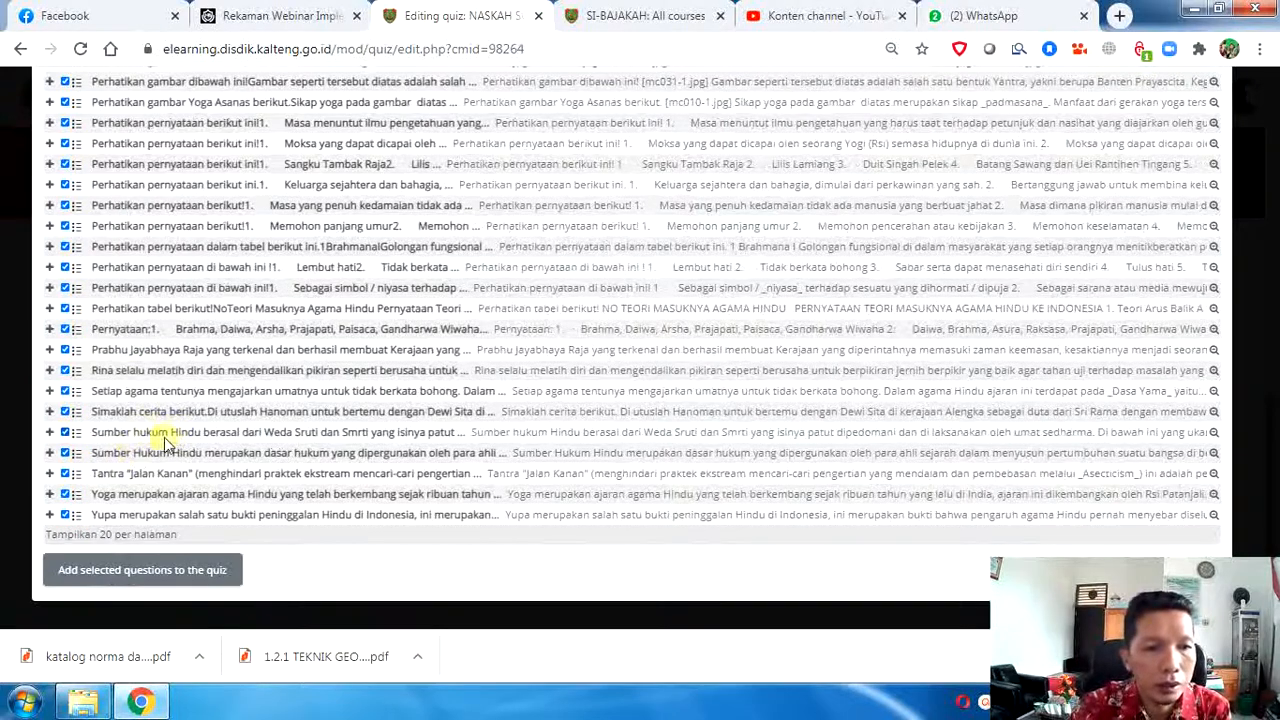
{"action": "left_click", "coordinate": [123, 578]}
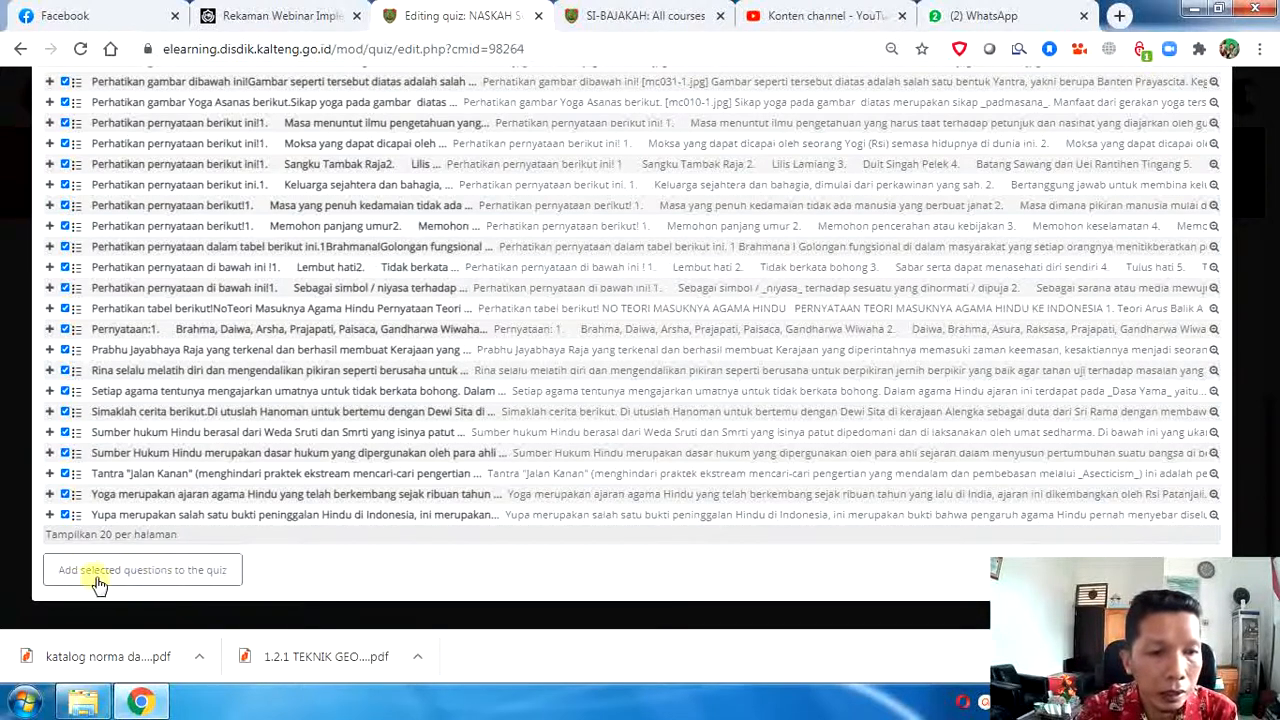
{"action": "left_click", "coordinate": [181, 578]}
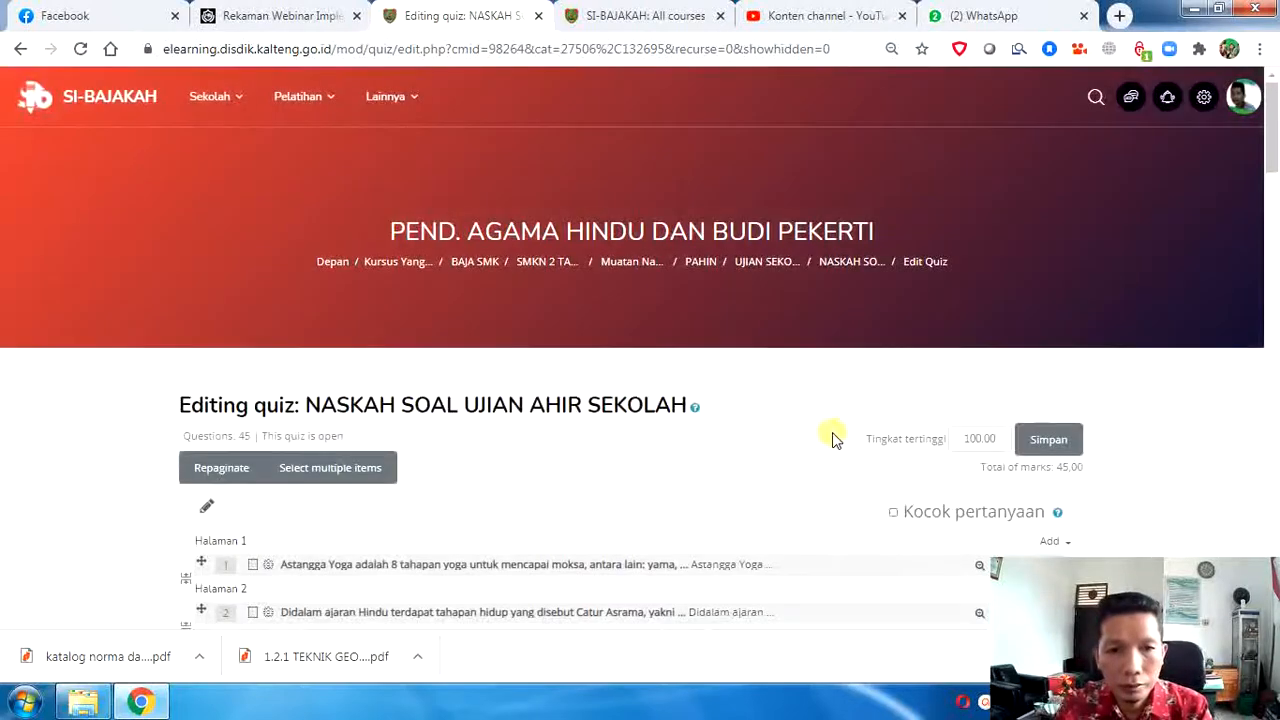
Step: Enable Kocok pertanyaan to shuffle the quiz's questions and look through the list of added questions
{"action": "scroll", "coordinate": [795, 430], "scroll_direction": "down", "scroll_amount": 2}
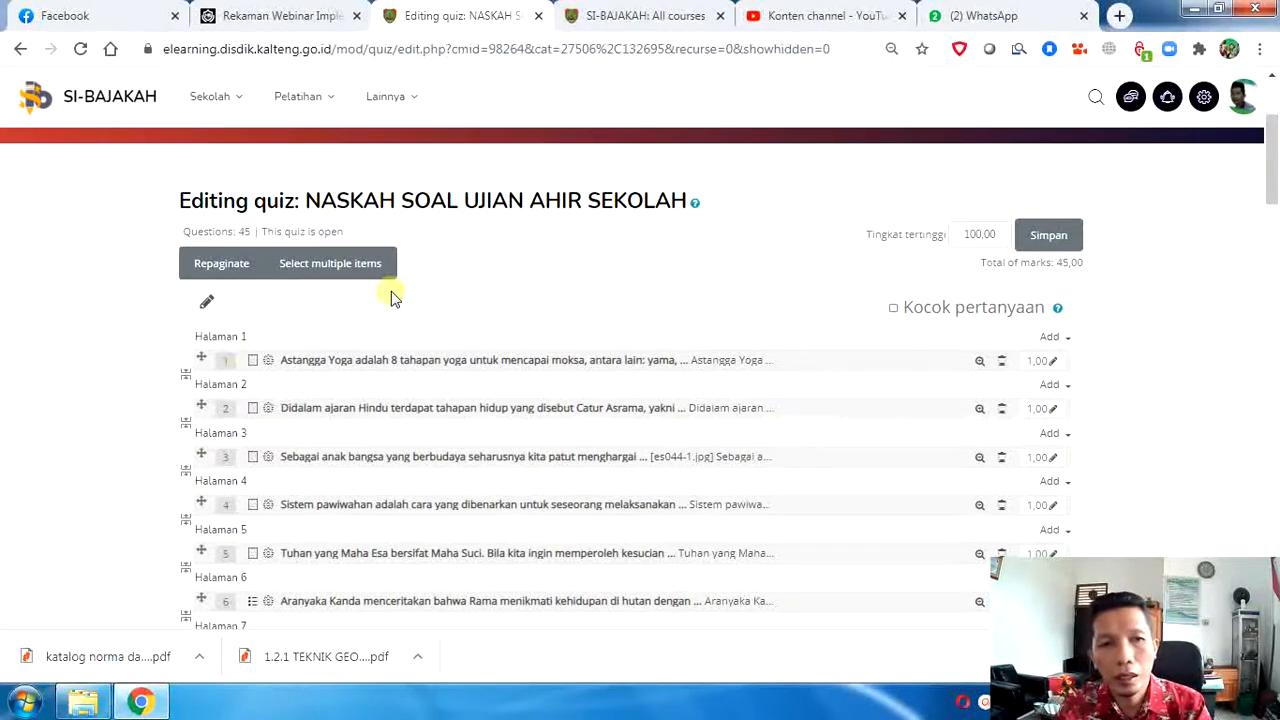
{"action": "left_click", "coordinate": [893, 309]}
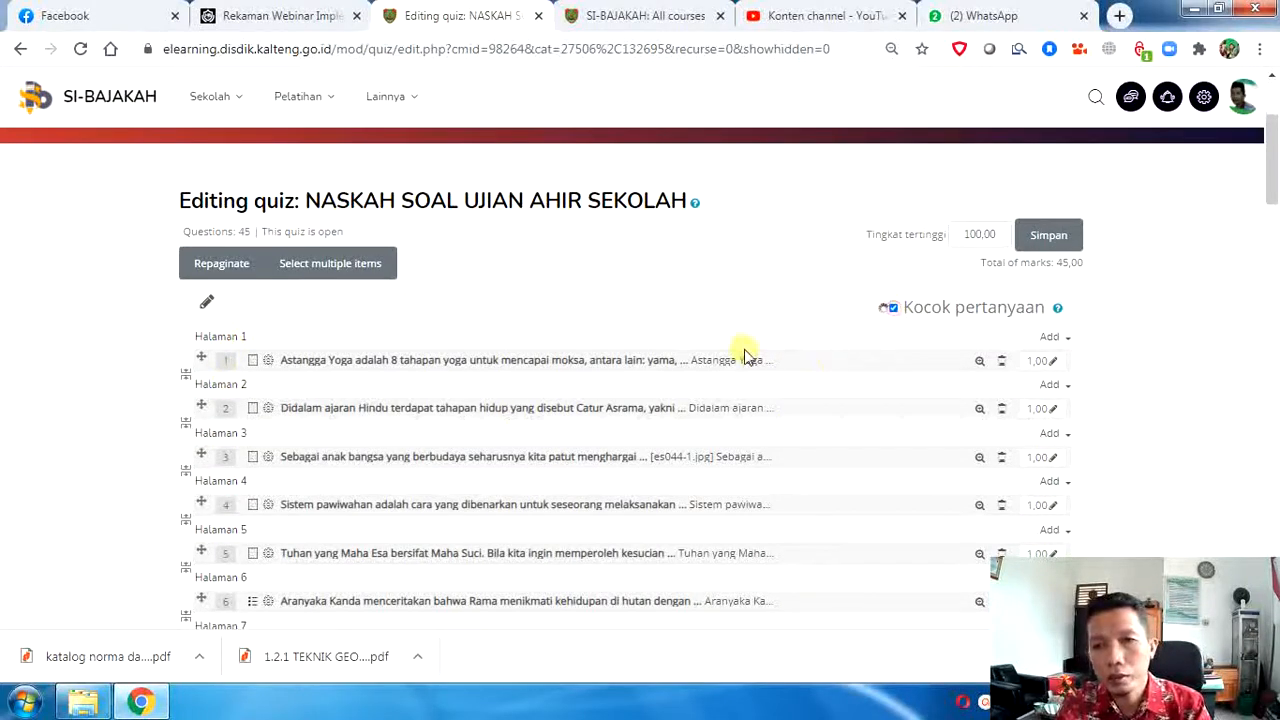
{"action": "scroll", "coordinate": [737, 360], "scroll_direction": "down", "scroll_amount": 5}
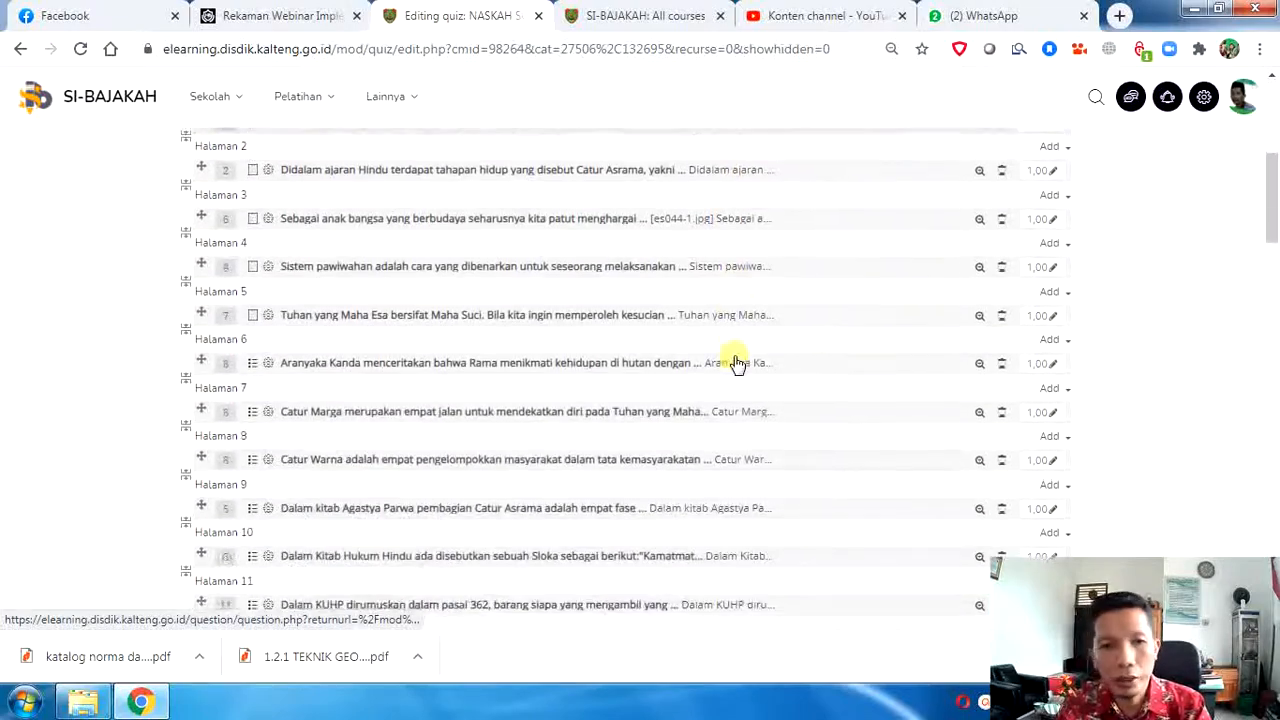
{"action": "scroll", "coordinate": [737, 366], "scroll_direction": "down", "scroll_amount": 7}
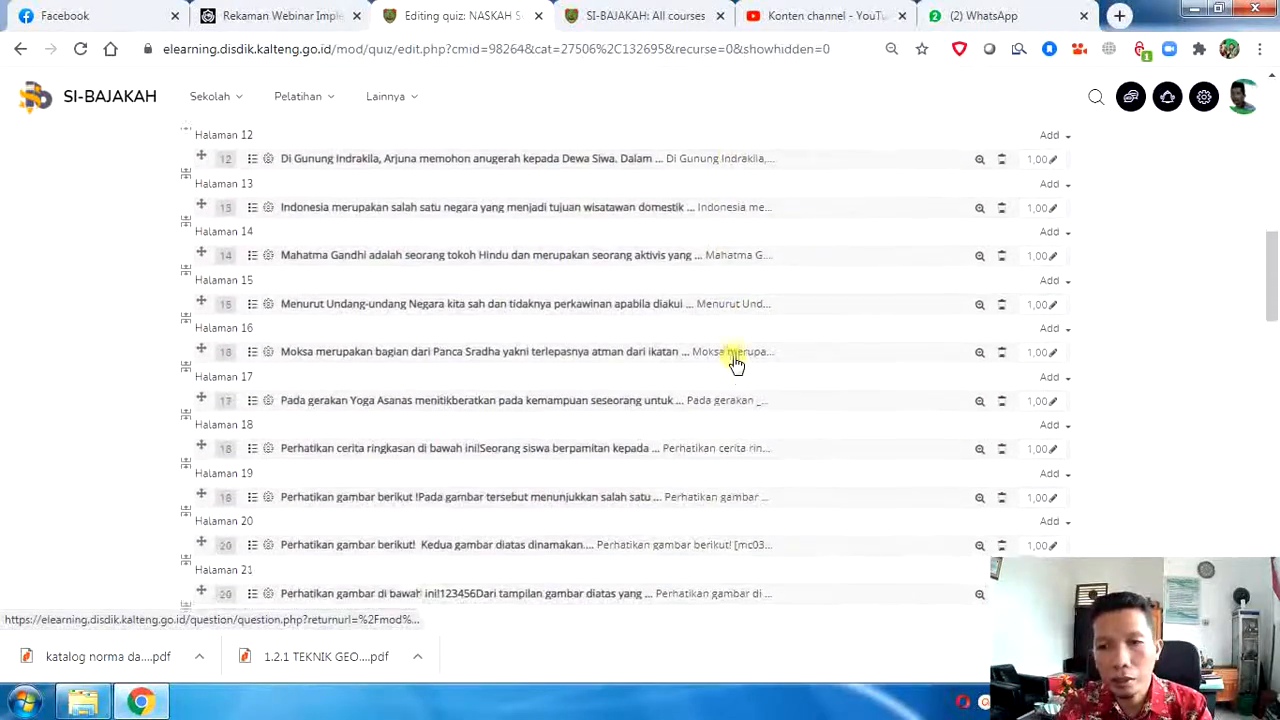
{"action": "scroll", "coordinate": [730, 358], "scroll_direction": "down", "scroll_amount": 12}
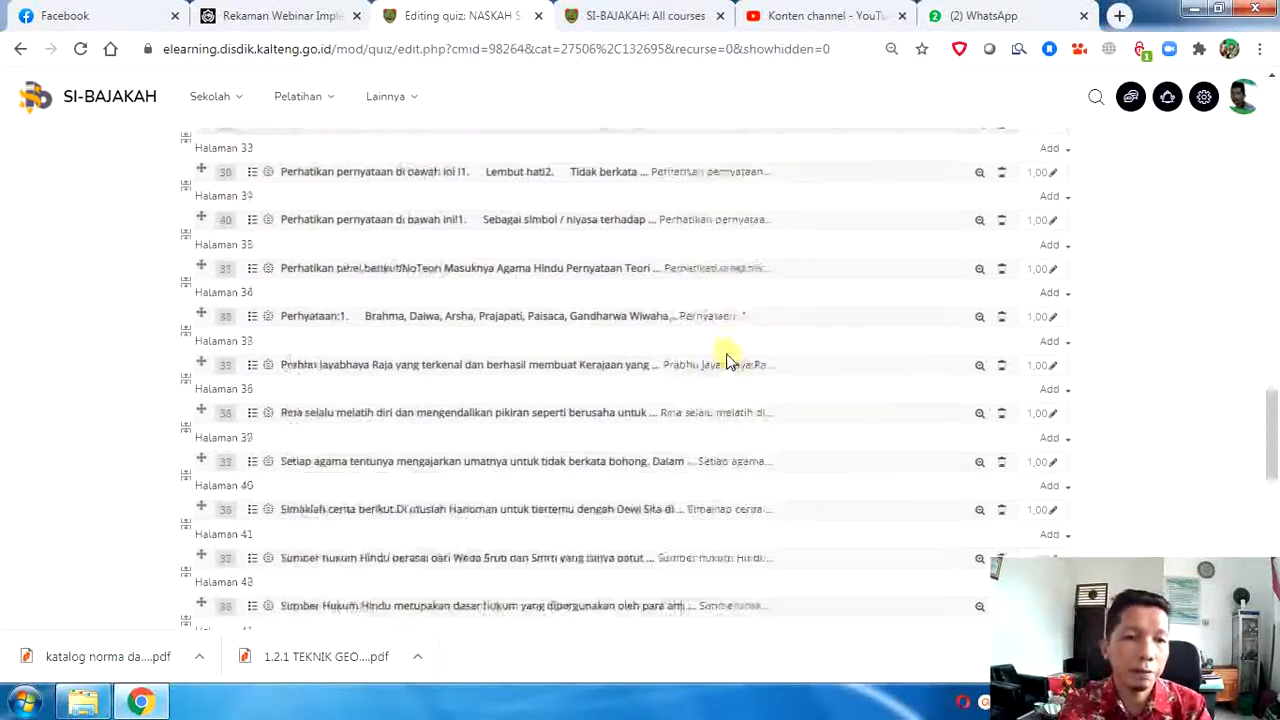
{"action": "scroll", "coordinate": [727, 360], "scroll_direction": "up", "scroll_amount": 20}
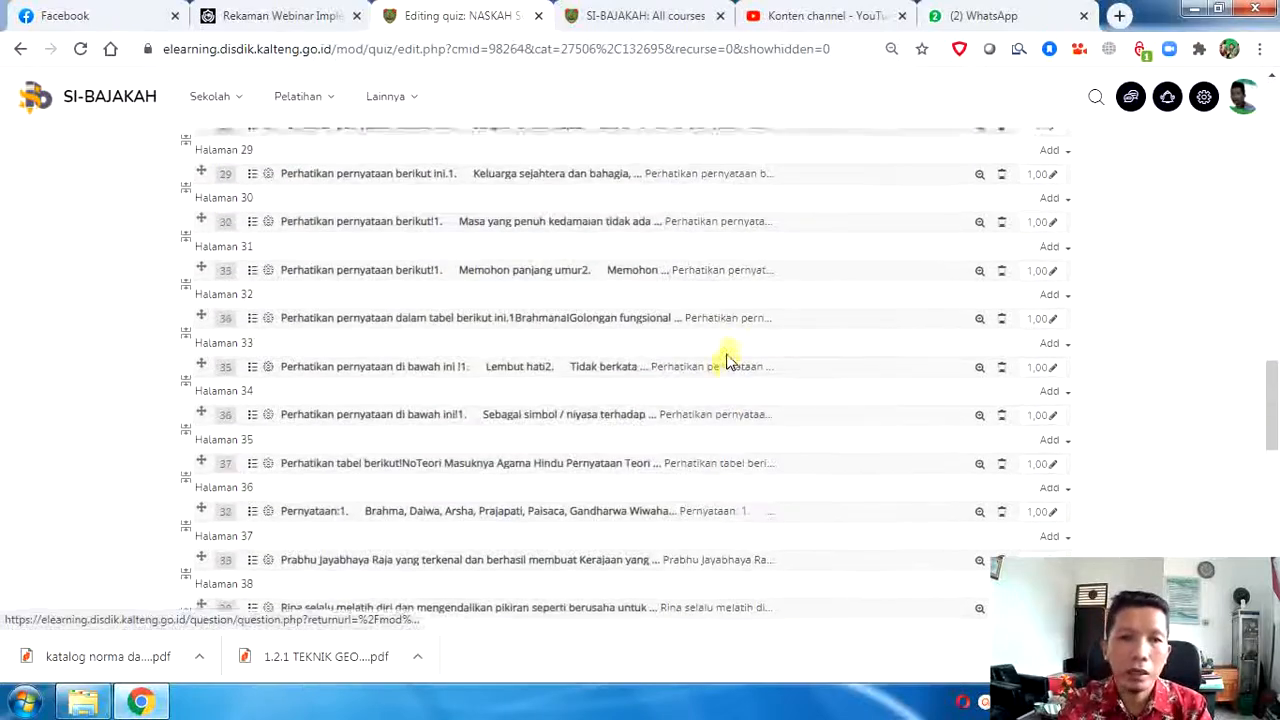
{"action": "scroll", "coordinate": [727, 361], "scroll_direction": "up", "scroll_amount": 2}
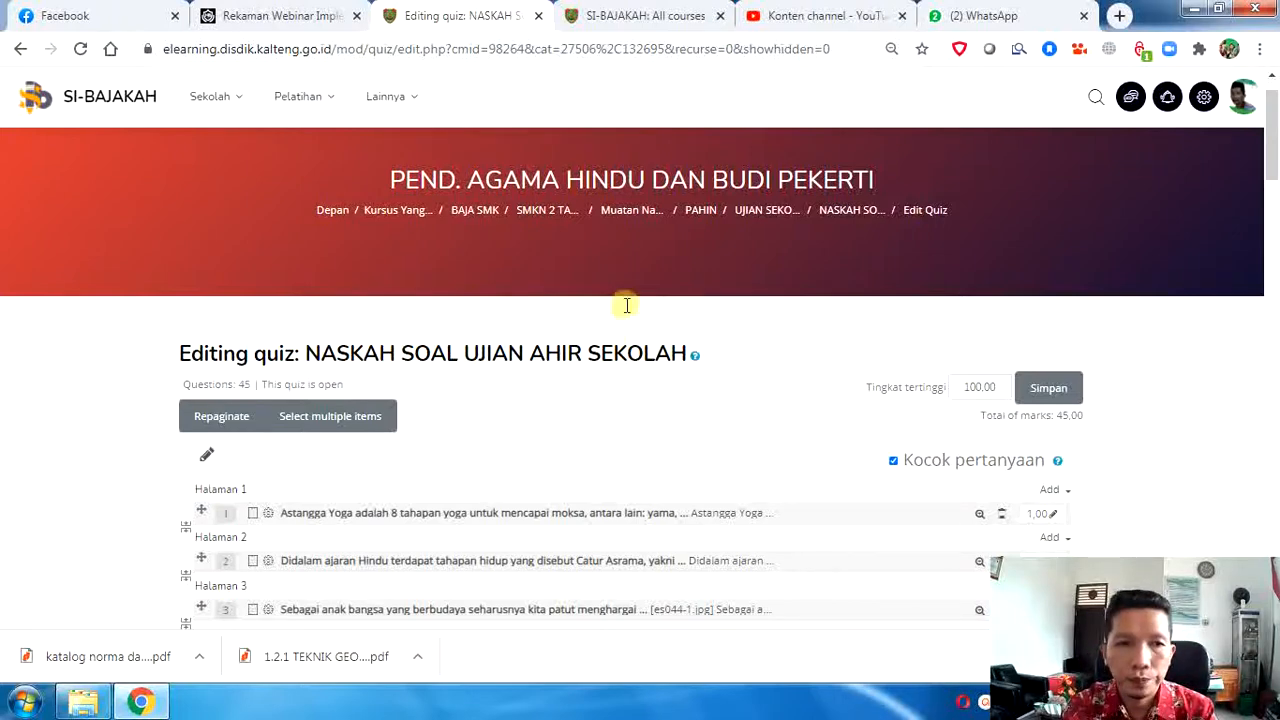
Step: Return to the course's UJIAN SEKOLAH section, reopen the NASKAH SOAL UJIAN AHIR SEKOLAH quiz and start its preview
{"action": "left_click", "coordinate": [763, 218]}
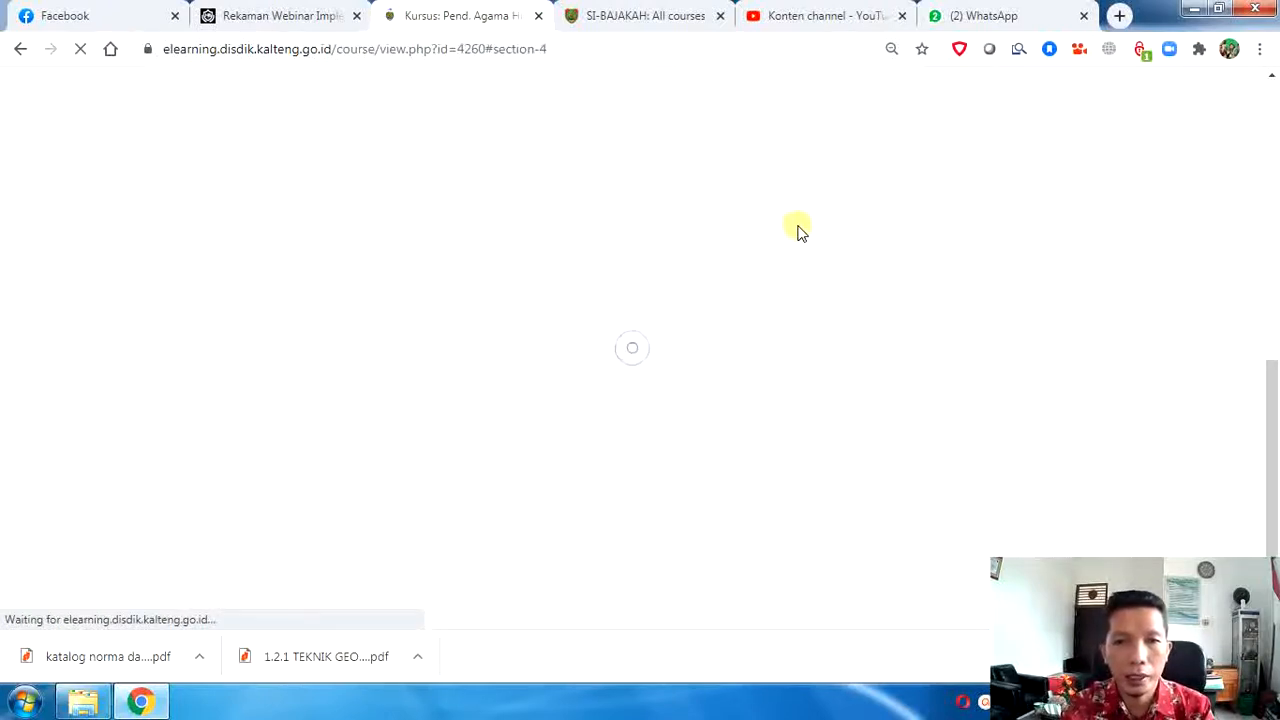
{"action": "scroll", "coordinate": [806, 232], "scroll_direction": "up", "scroll_amount": 4}
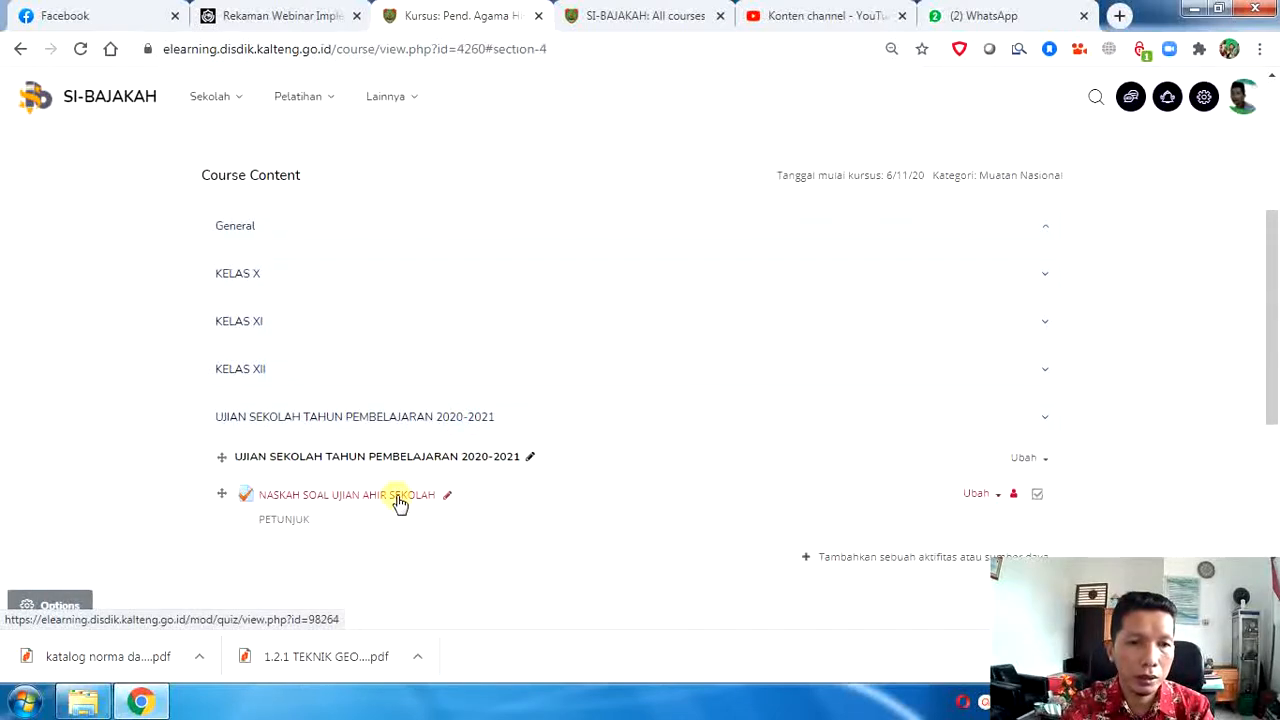
{"action": "left_click", "coordinate": [398, 500]}
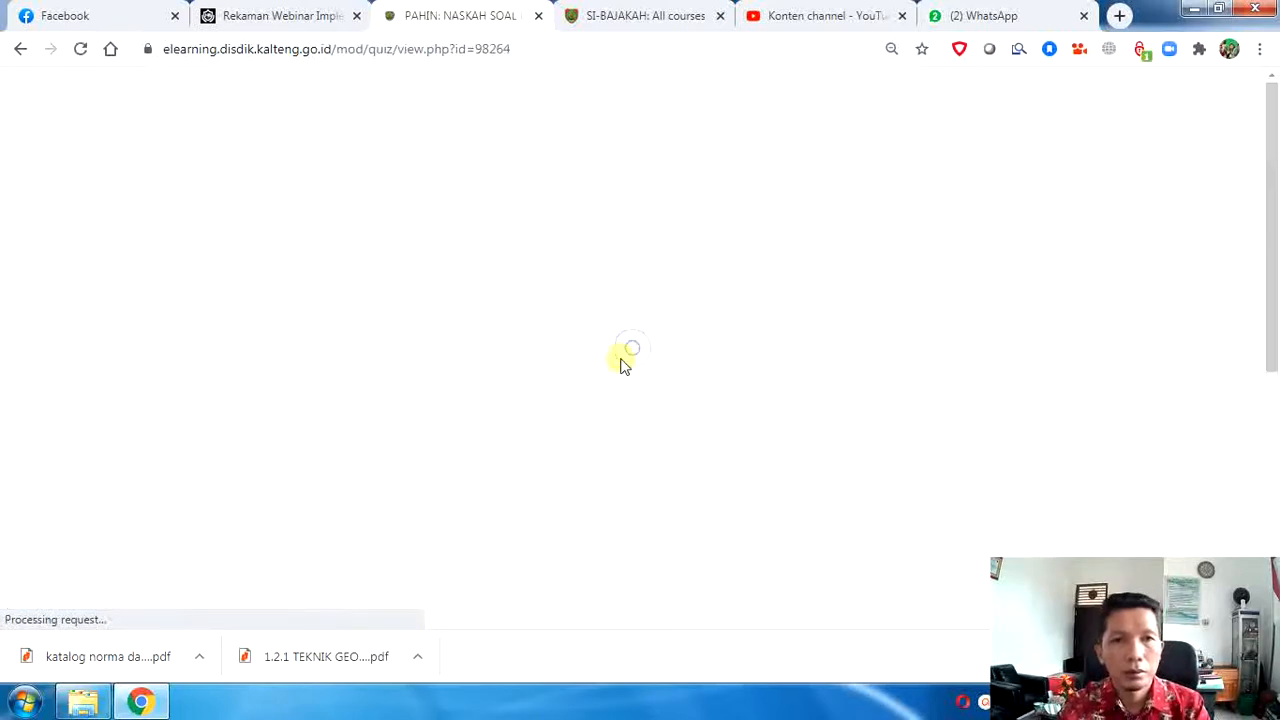
{"action": "scroll", "coordinate": [711, 350], "scroll_direction": "down", "scroll_amount": 3}
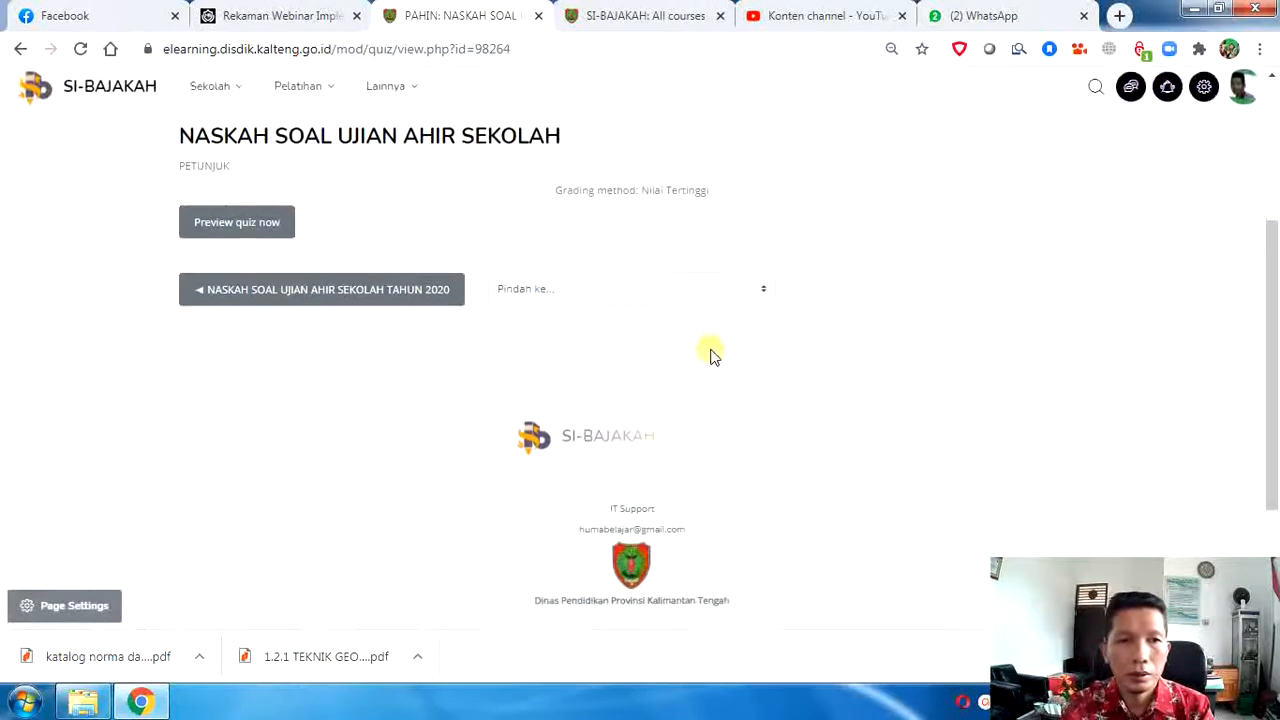
{"action": "scroll", "coordinate": [680, 346], "scroll_direction": "up", "scroll_amount": 2}
{"action": "left_click", "coordinate": [228, 378]}
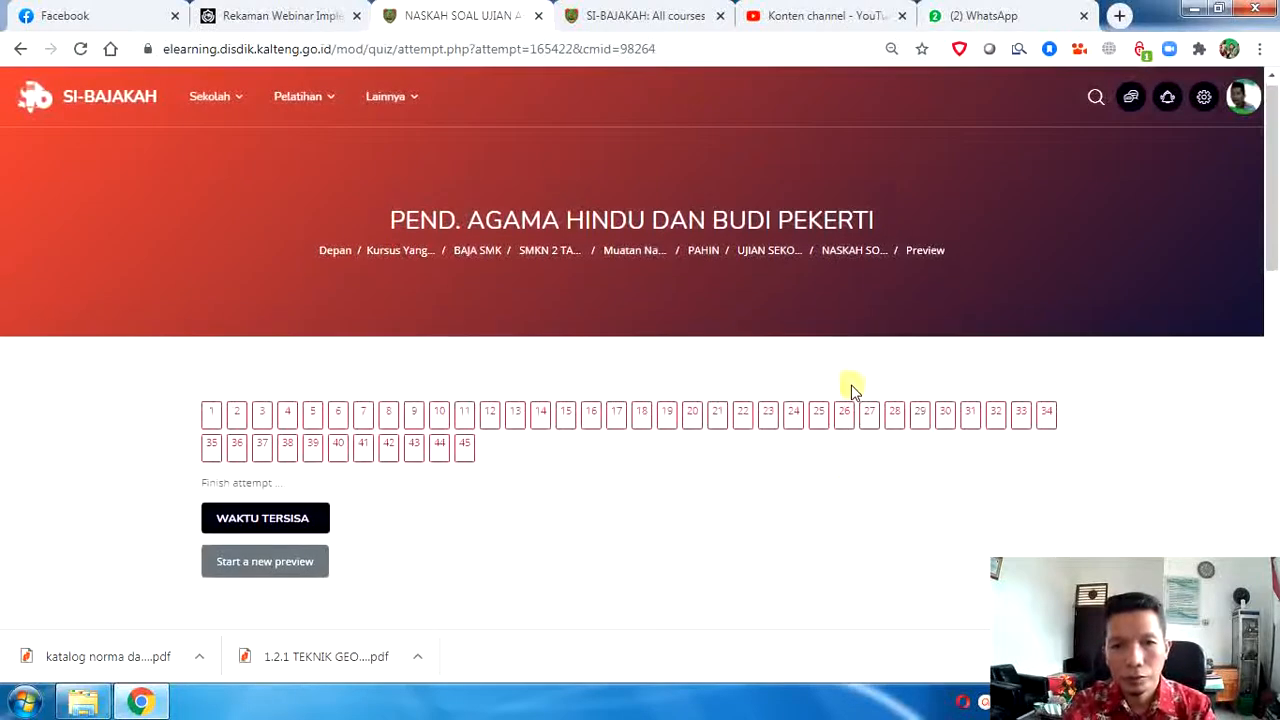
Step: Examine the quiz preview's question navigation, time display and first essay question with its answer area
{"action": "scroll", "coordinate": [840, 392], "scroll_direction": "down", "scroll_amount": 2}
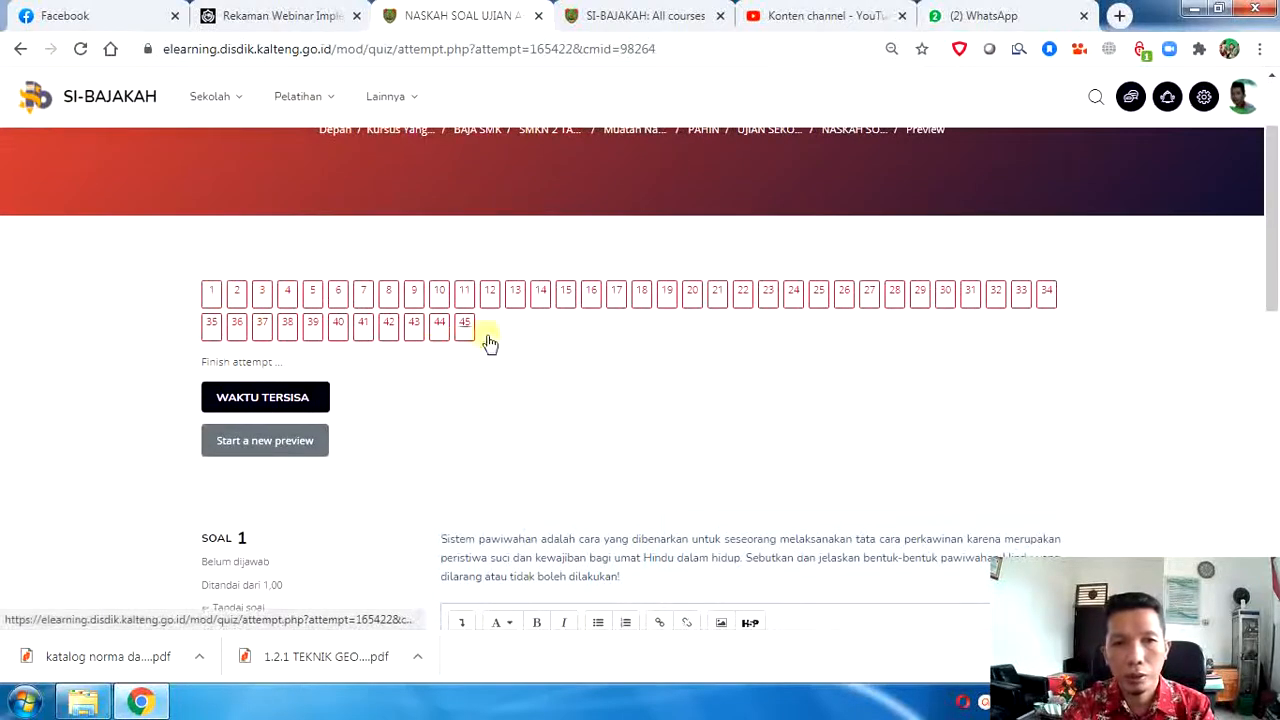
{"action": "scroll", "coordinate": [789, 366], "scroll_direction": "down", "scroll_amount": 1}
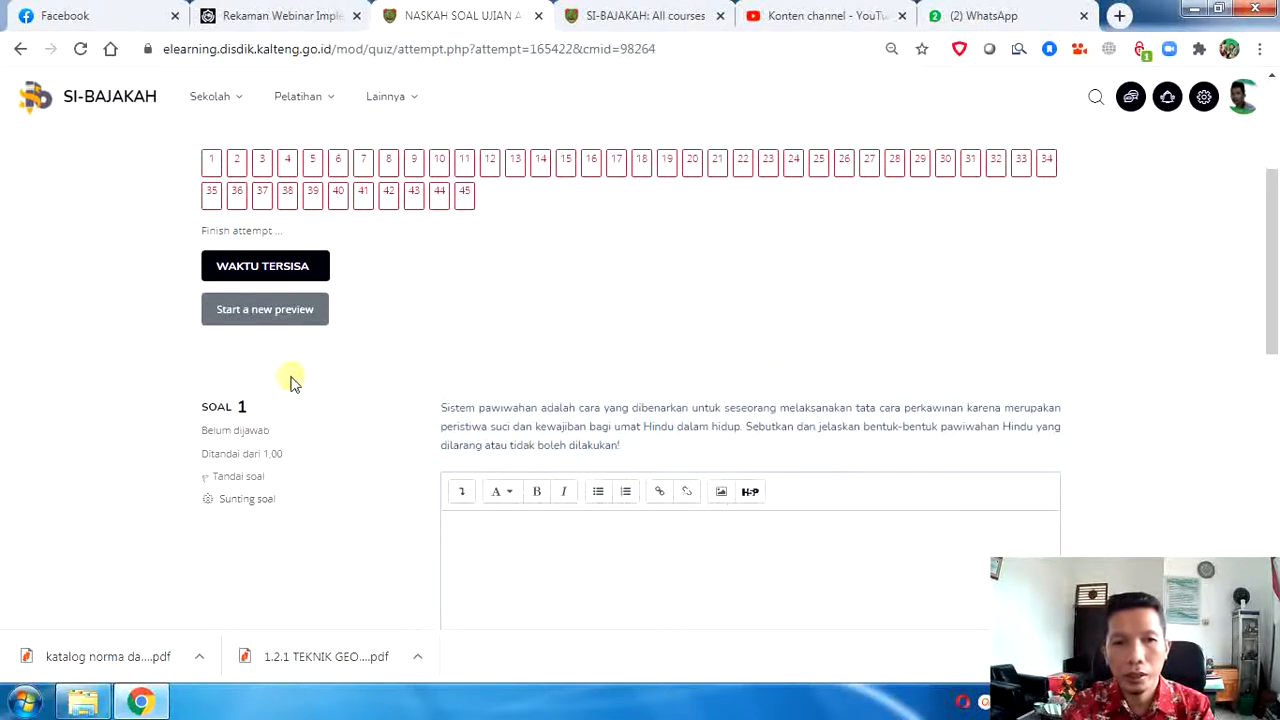
{"action": "scroll", "coordinate": [425, 330], "scroll_direction": "down", "scroll_amount": 1}
{"action": "scroll", "coordinate": [434, 357], "scroll_direction": "down", "scroll_amount": 1}
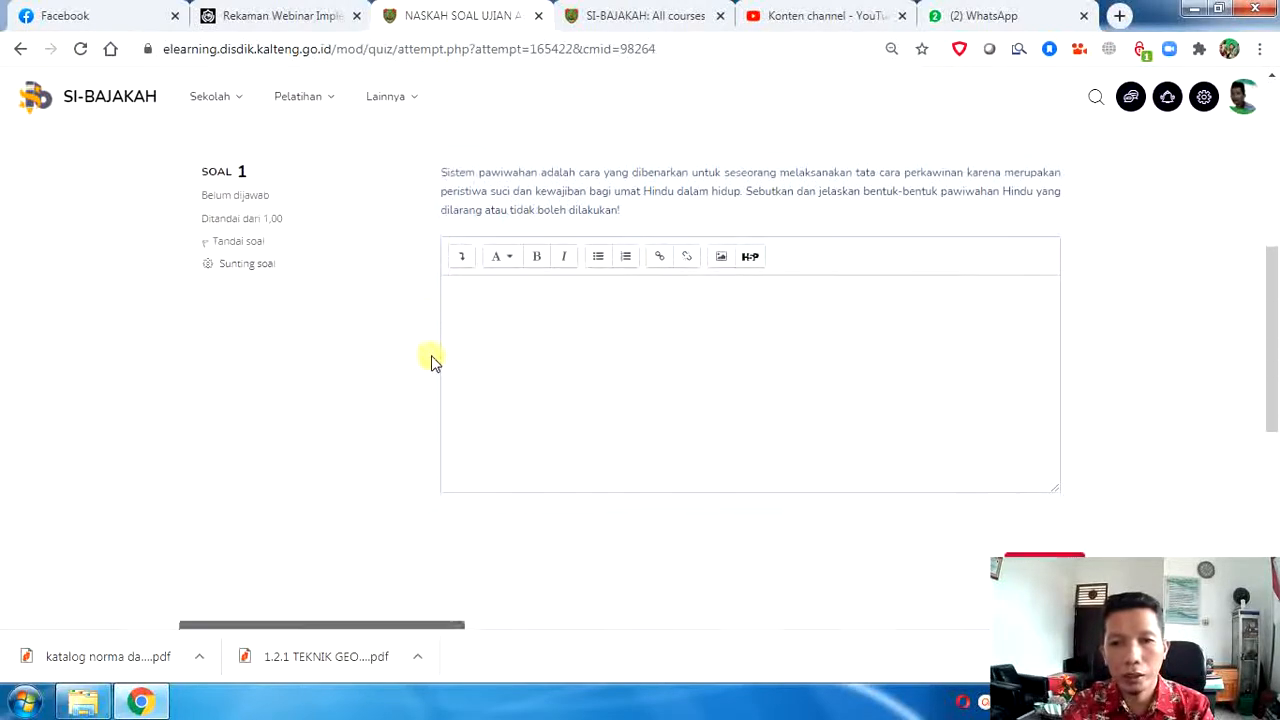
{"action": "scroll", "coordinate": [432, 360], "scroll_direction": "up", "scroll_amount": 3}
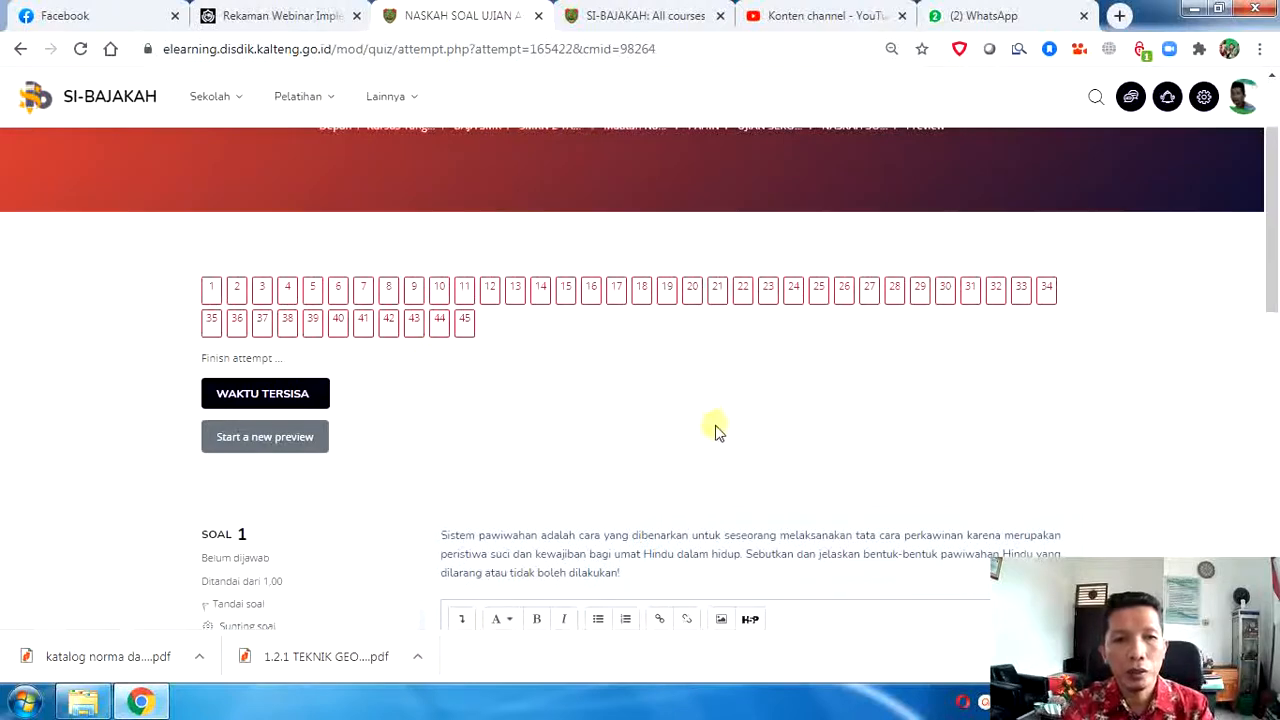
{"action": "scroll", "coordinate": [617, 405], "scroll_direction": "up", "scroll_amount": 1}
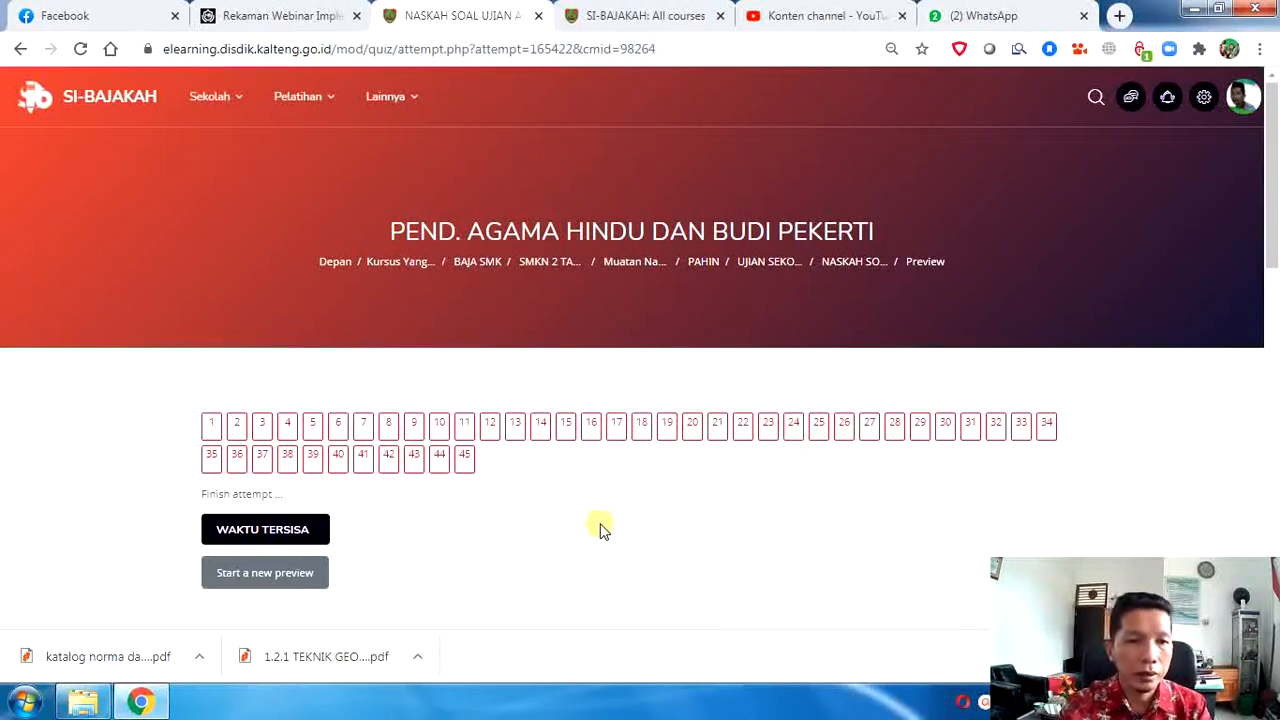
Step: Recheck question 1 in the quiz preview, and open question 22 to read its statements and answer options
{"action": "scroll", "coordinate": [602, 528], "scroll_direction": "down", "scroll_amount": 2}
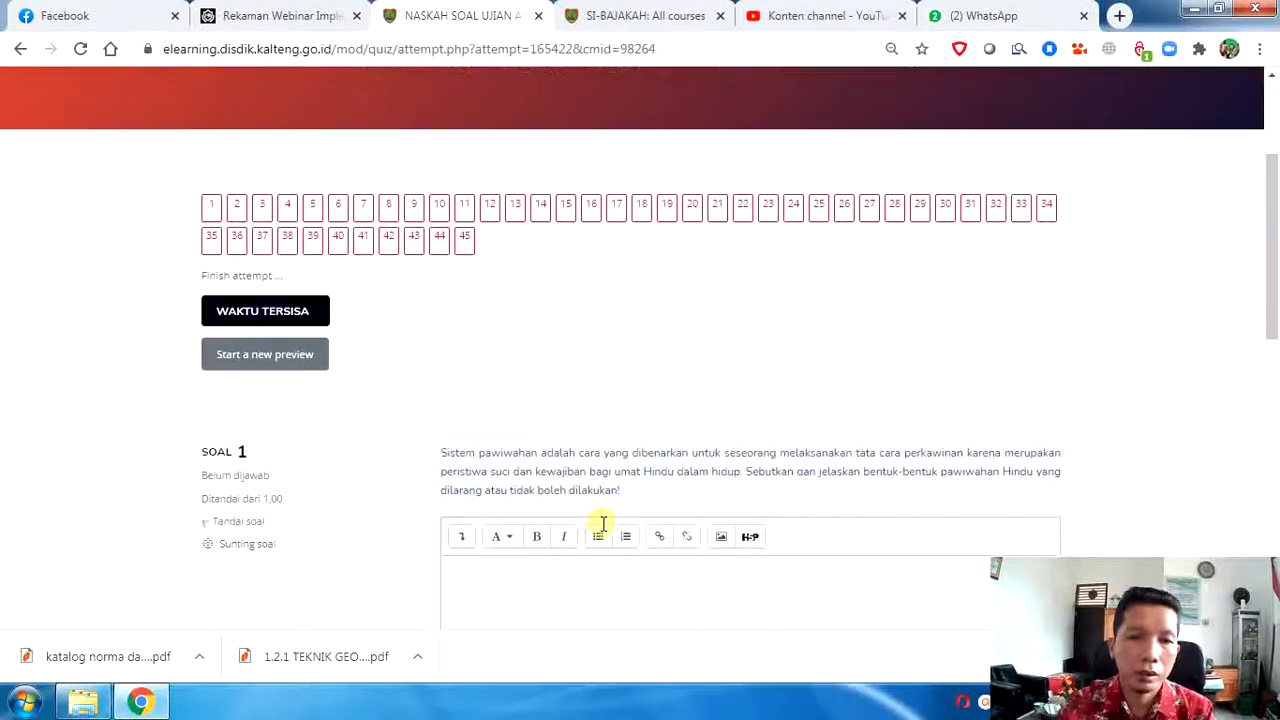
{"action": "scroll", "coordinate": [603, 524], "scroll_direction": "down", "scroll_amount": 1}
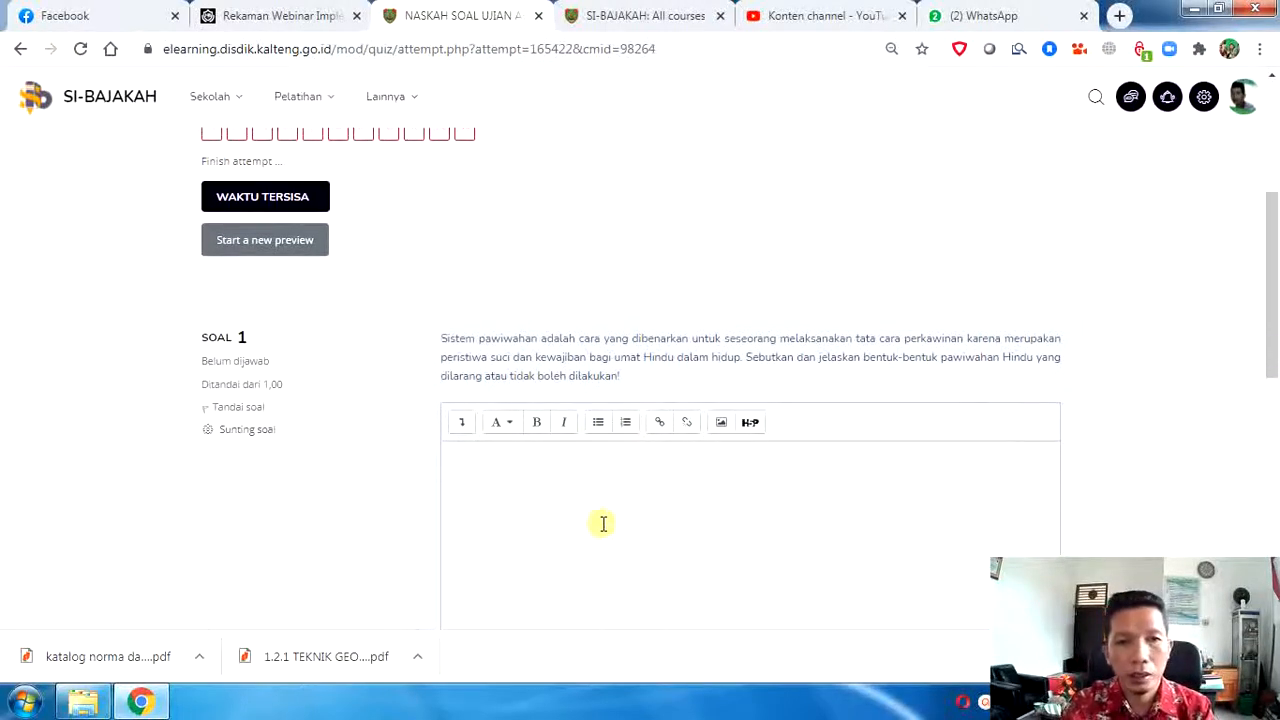
{"action": "scroll", "coordinate": [603, 524], "scroll_direction": "up", "scroll_amount": 3}
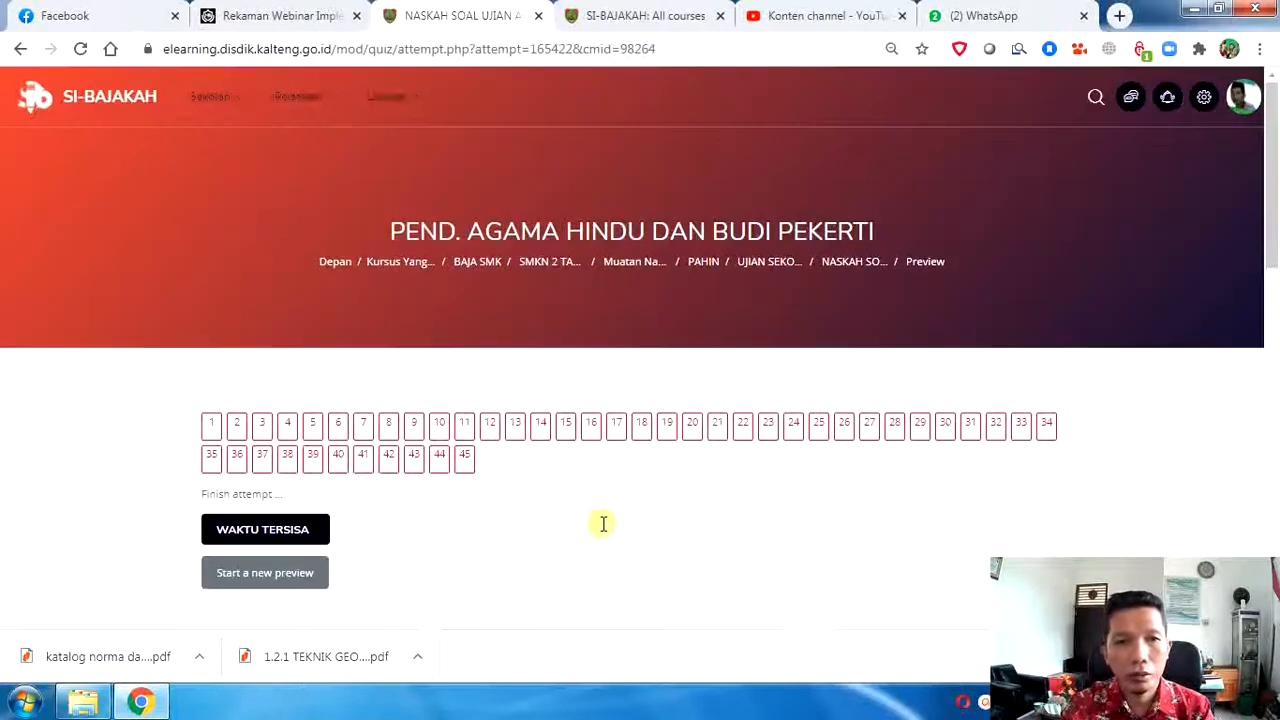
{"action": "left_click", "coordinate": [741, 428]}
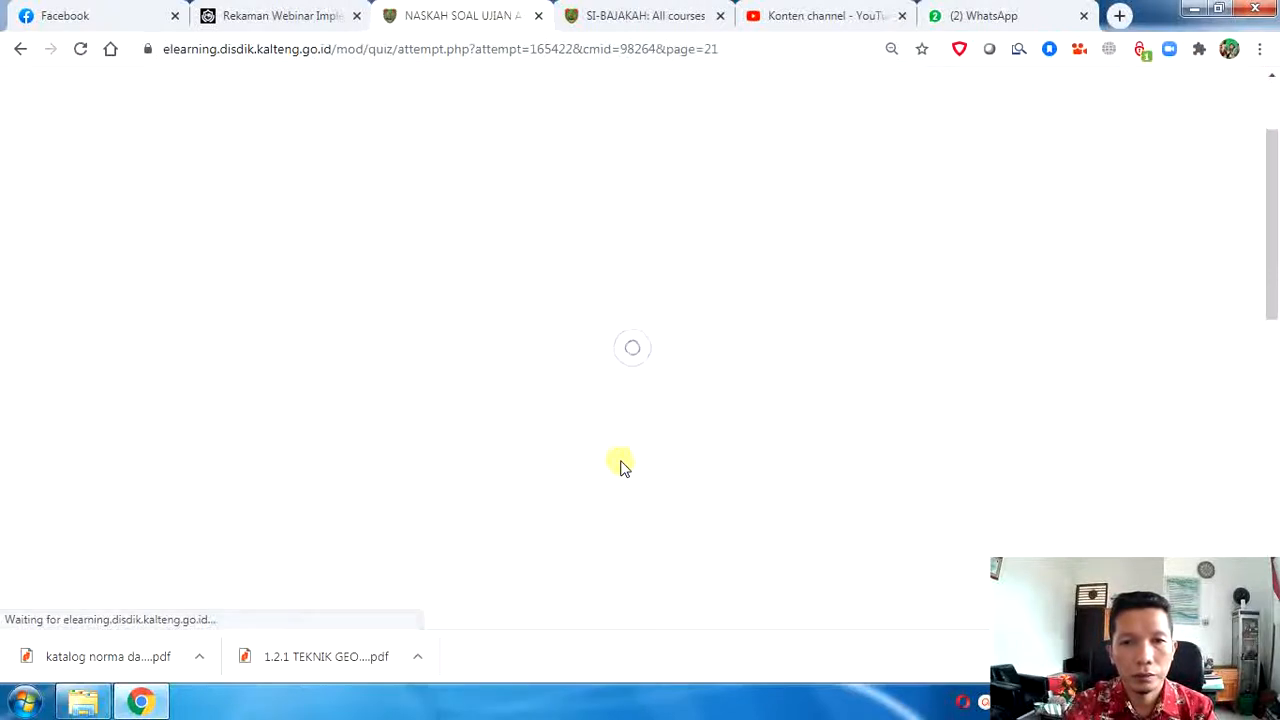
{"action": "scroll", "coordinate": [620, 467], "scroll_direction": "down", "scroll_amount": 3}
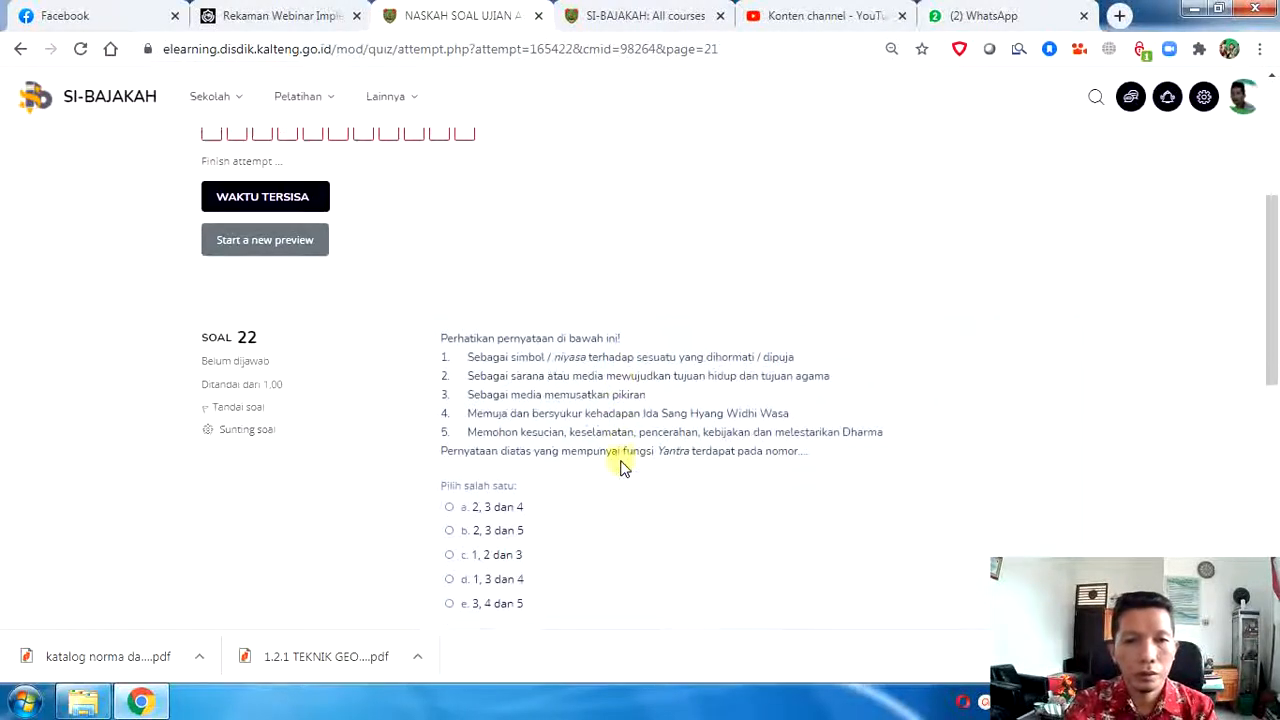
{"action": "scroll", "coordinate": [620, 467], "scroll_direction": "up", "scroll_amount": 4}
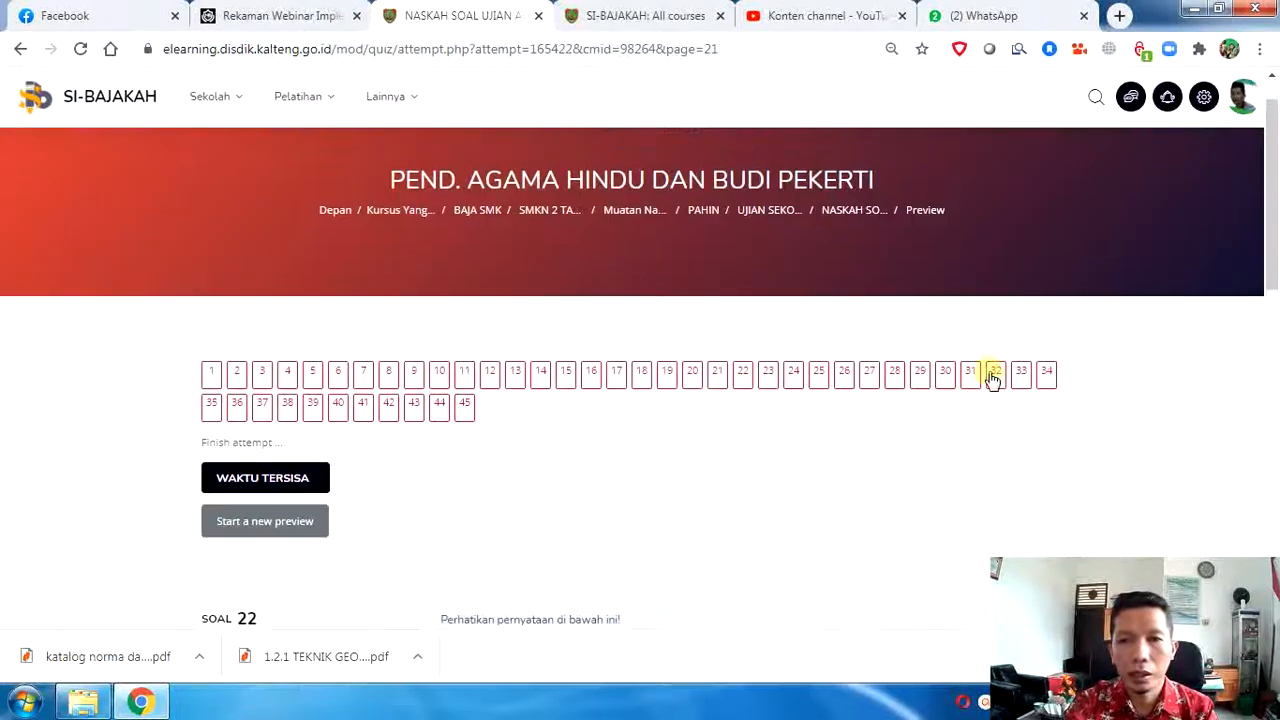
Step: Open question 41 in the quiz preview and read its Catur Warna question and answer options
{"action": "left_click", "coordinate": [367, 410]}
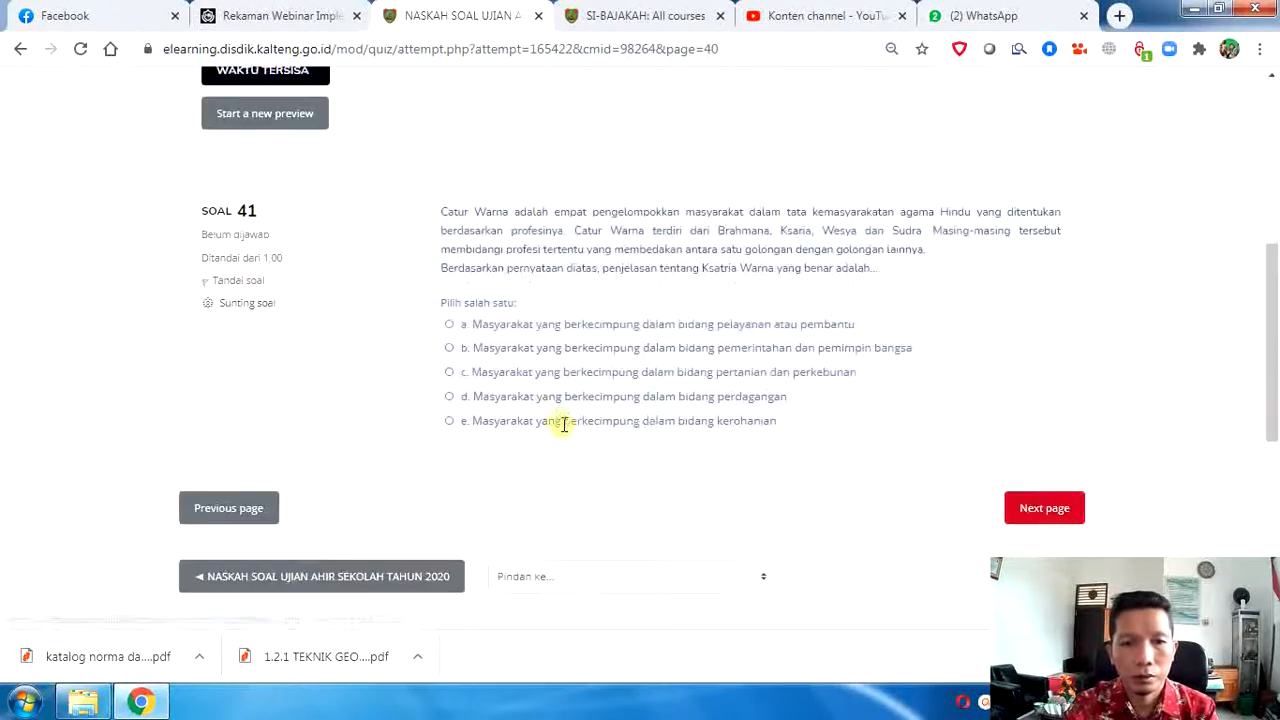
{"action": "scroll", "coordinate": [560, 425], "scroll_direction": "up", "scroll_amount": 4}
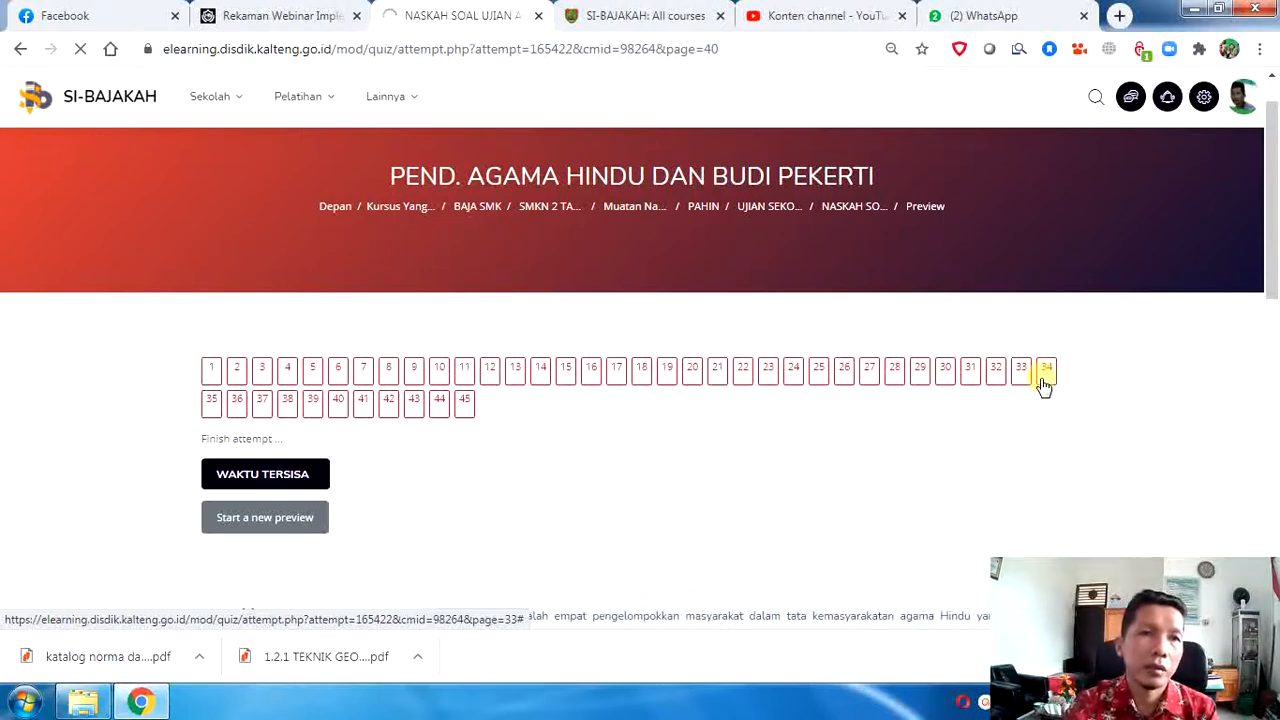
Step: Open question 34 in the quiz preview and examine its table and multiple-choice answers
{"action": "left_click", "coordinate": [1043, 385]}
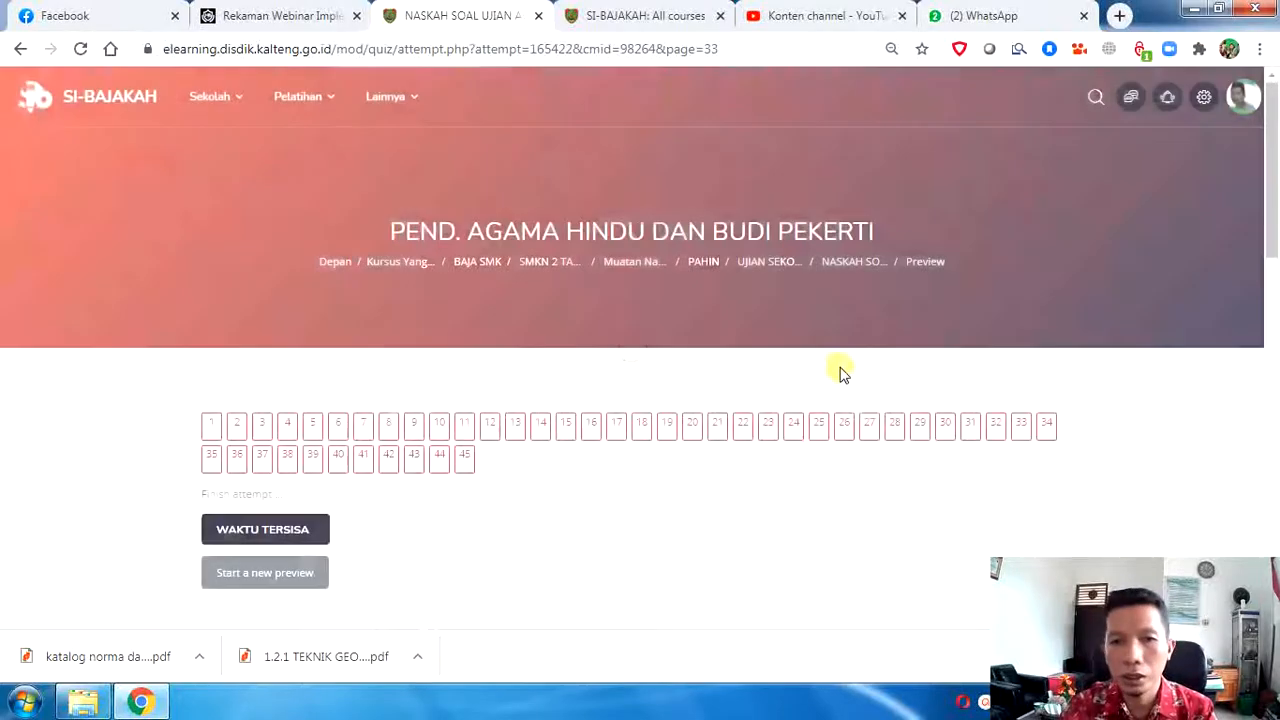
{"action": "scroll", "coordinate": [840, 372], "scroll_direction": "down", "scroll_amount": 1}
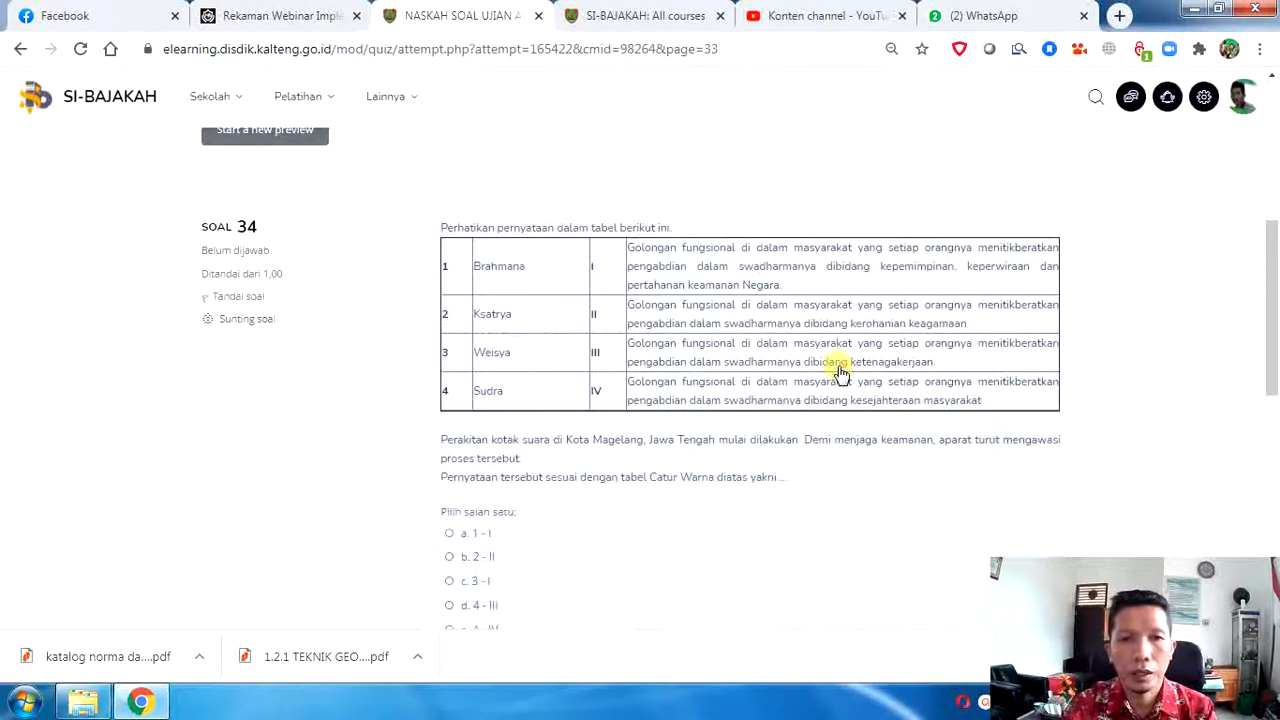
{"action": "scroll", "coordinate": [840, 372], "scroll_direction": "down", "scroll_amount": 4}
{"action": "scroll", "coordinate": [840, 372], "scroll_direction": "down", "scroll_amount": 1}
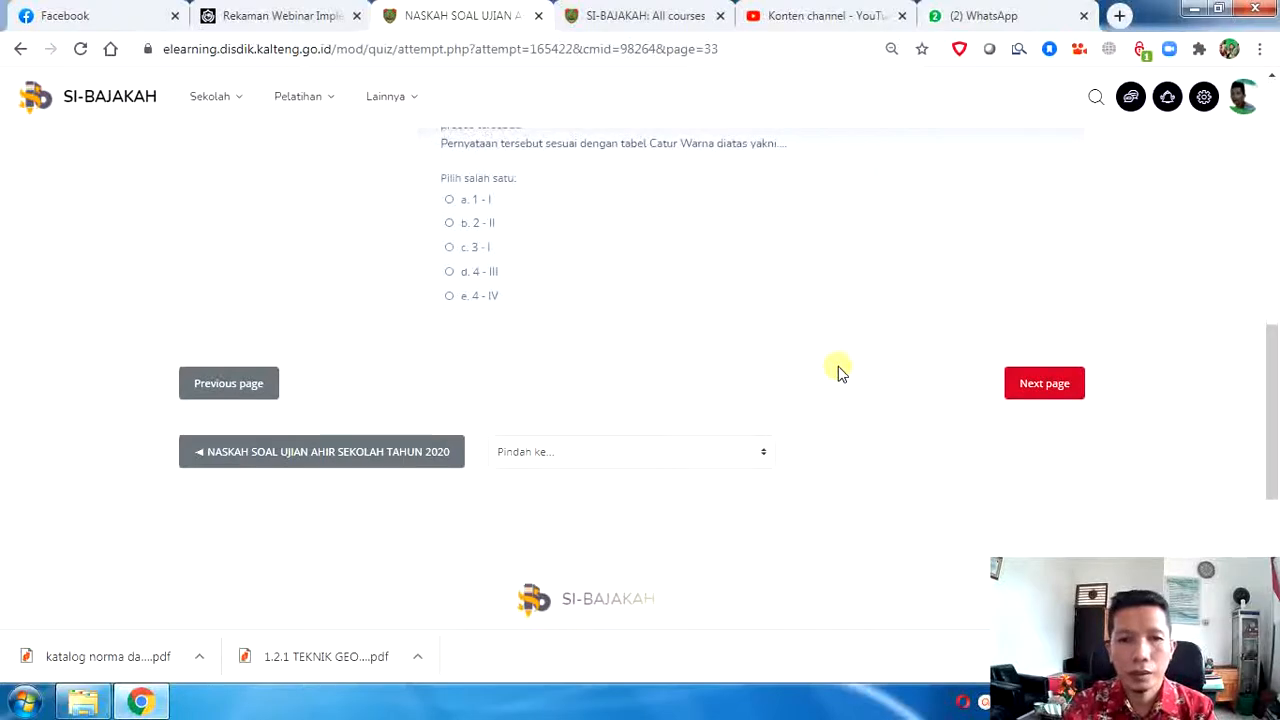
{"action": "scroll", "coordinate": [840, 372], "scroll_direction": "up", "scroll_amount": 7}
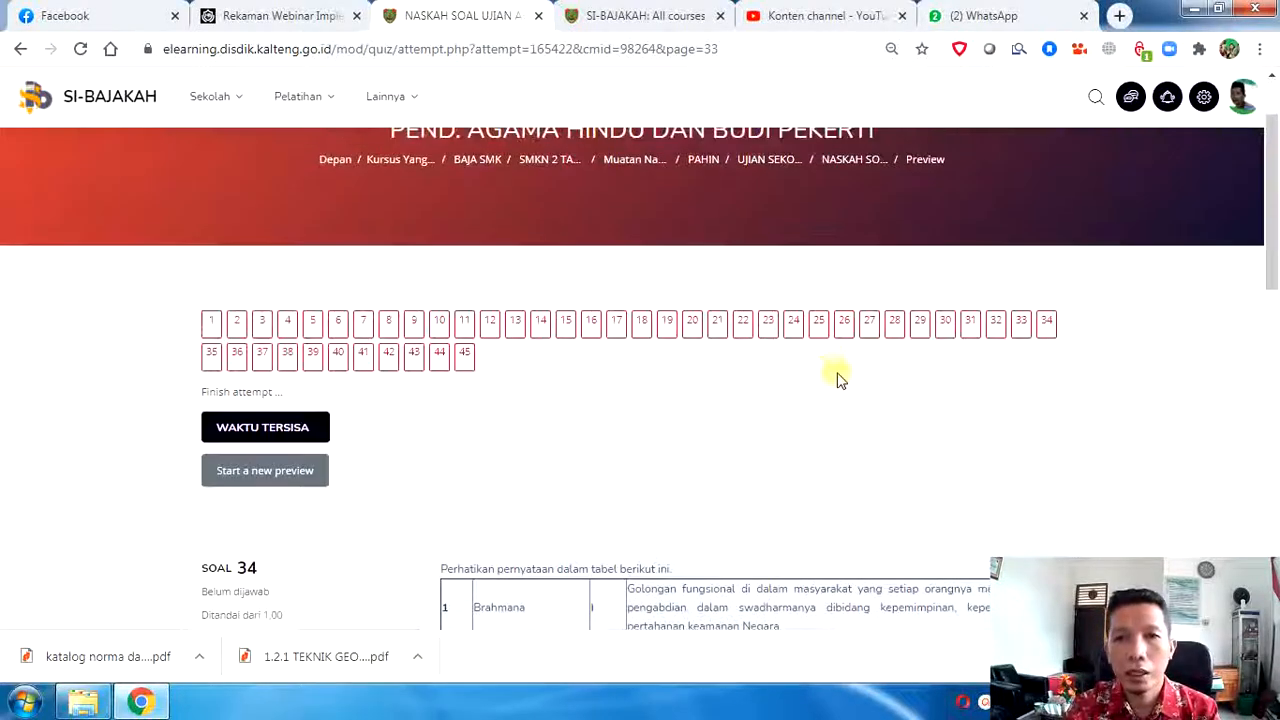
{"action": "scroll", "coordinate": [838, 375], "scroll_direction": "up", "scroll_amount": 1}
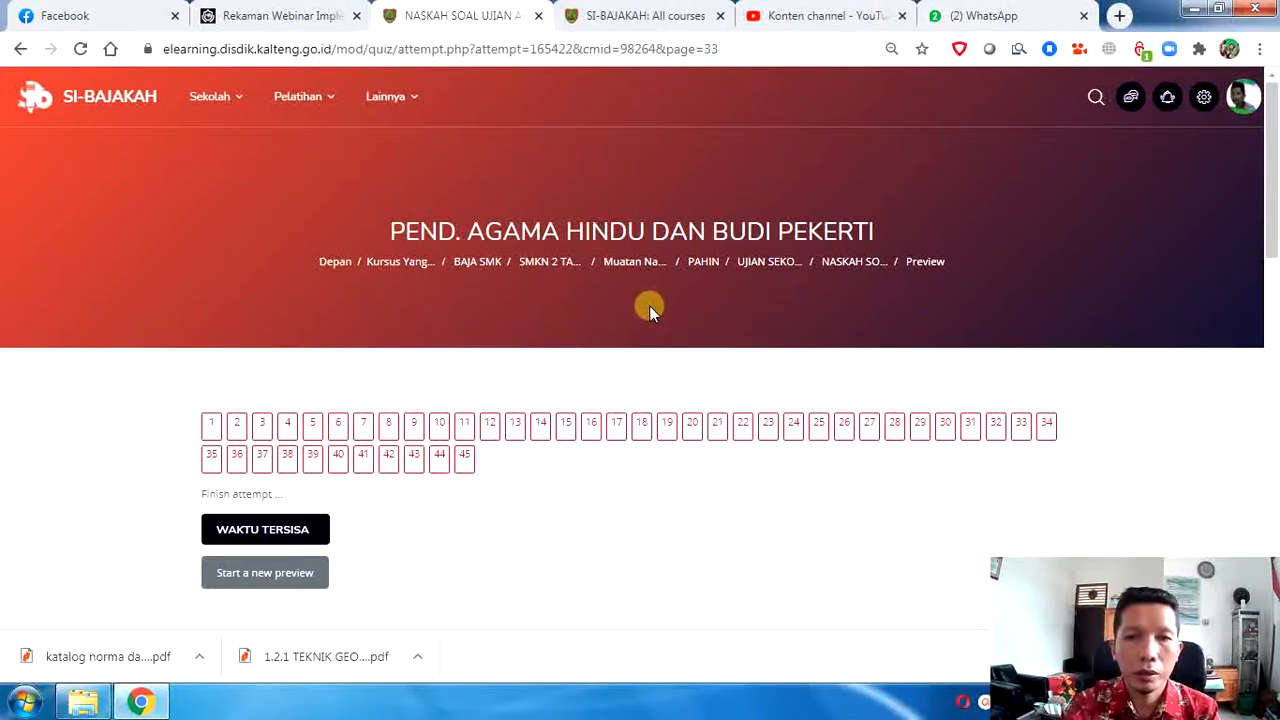
Step: Switch to Windows Explorer to view the 04. Pendidikan Agama Hindu-20210302 folder, and return to the quiz preview in Chrome
{"action": "left_click", "coordinate": [83, 702]}
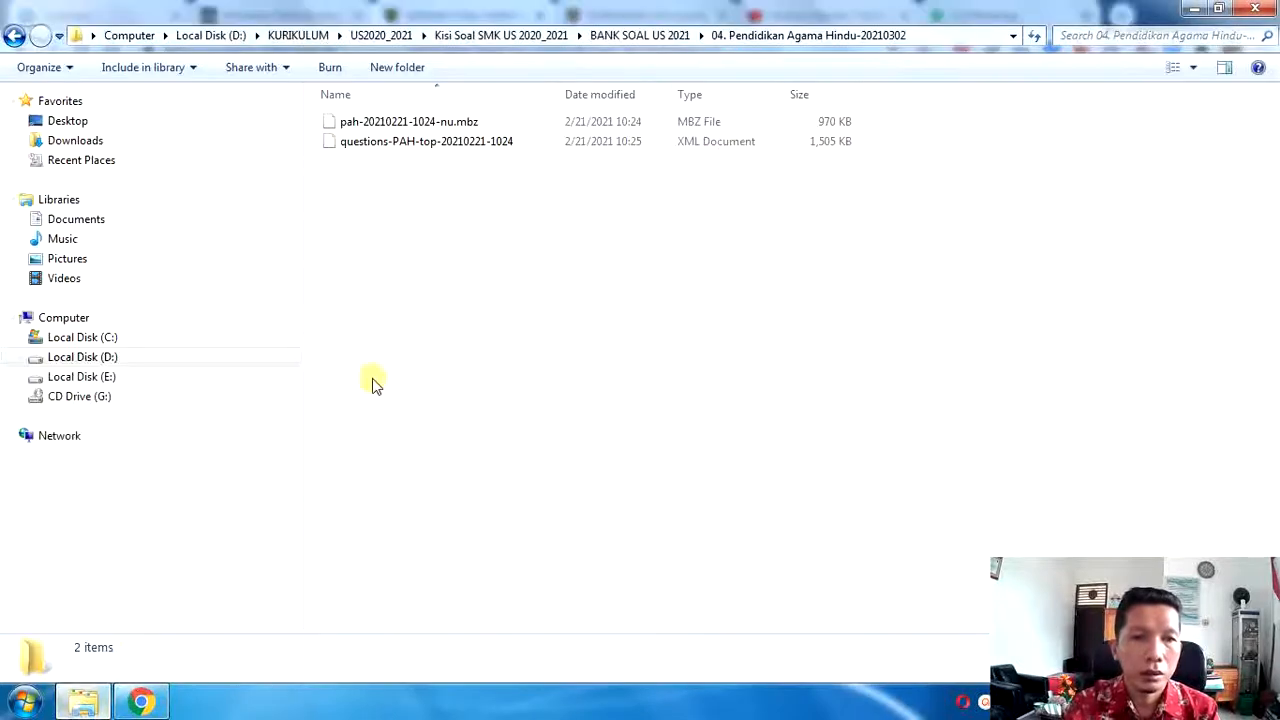
{"action": "left_click", "coordinate": [141, 702]}
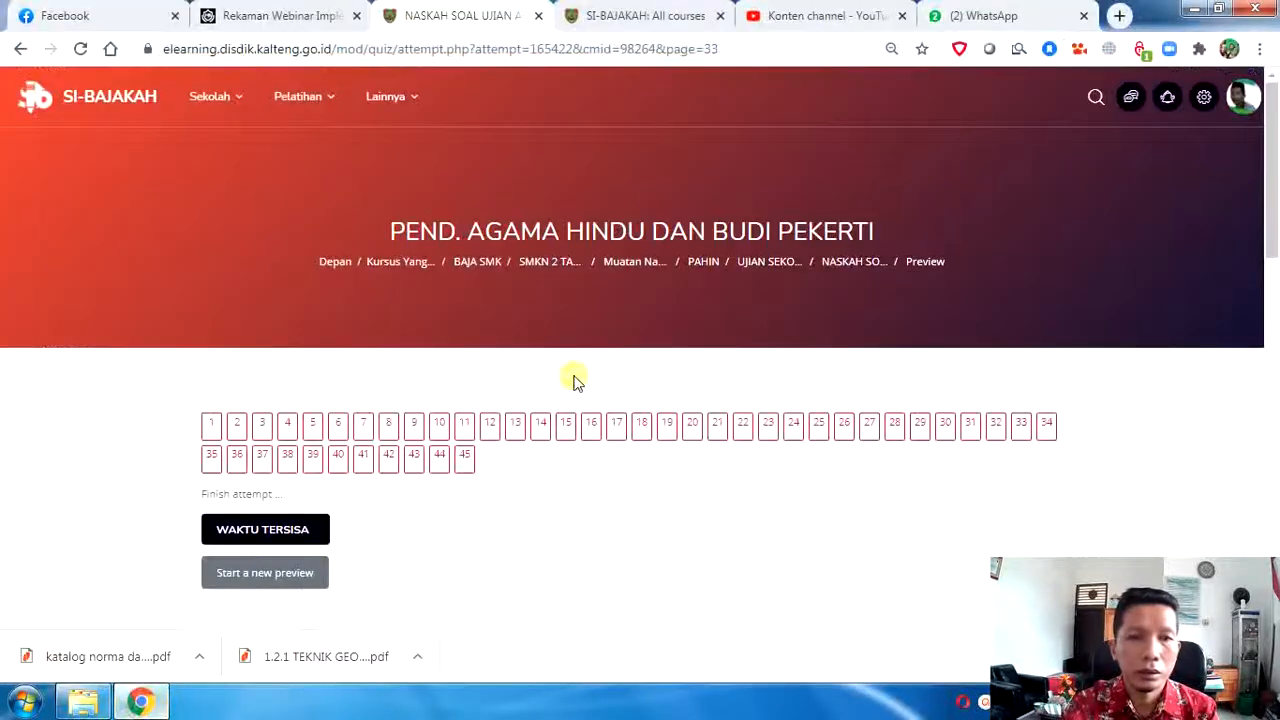